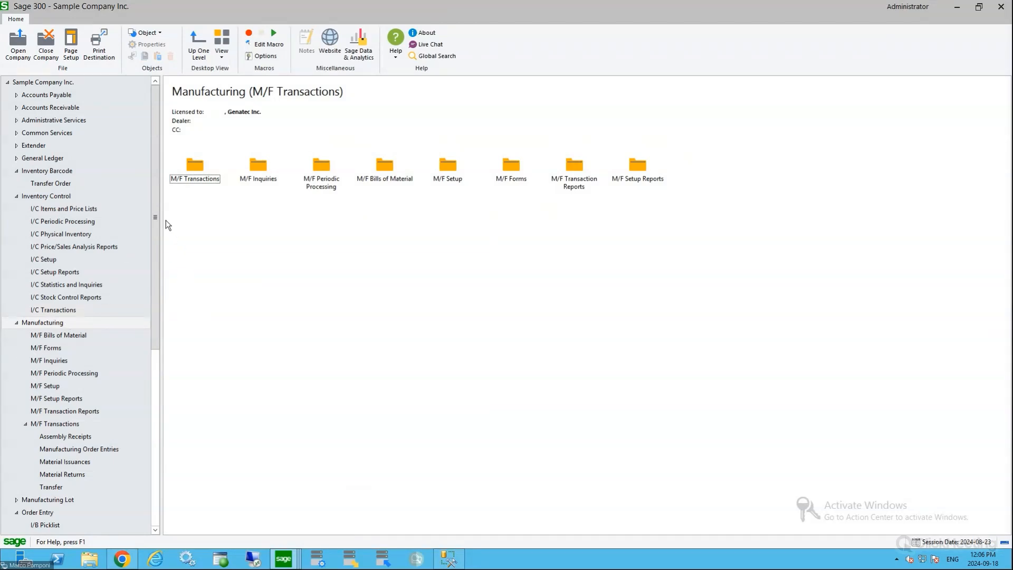
Look through the module tree from Inventory Control to Shop Floor Control to survey the manufacturing-related modules
{"action": "left_click_drag", "start_coordinate": [156, 227], "coordinate": [154, 266]}
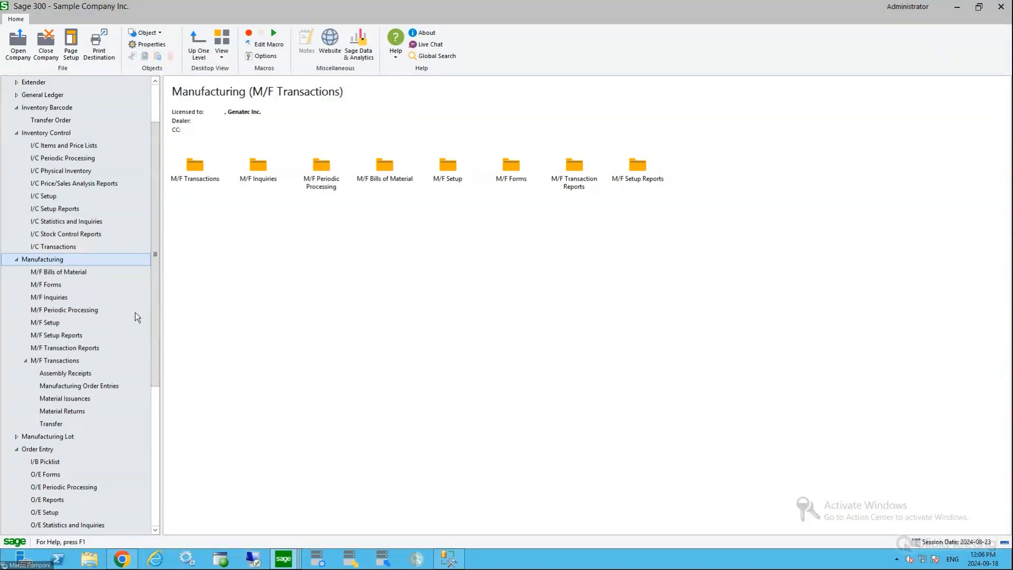
{"action": "left_click_drag", "start_coordinate": [158, 282], "coordinate": [158, 369]}
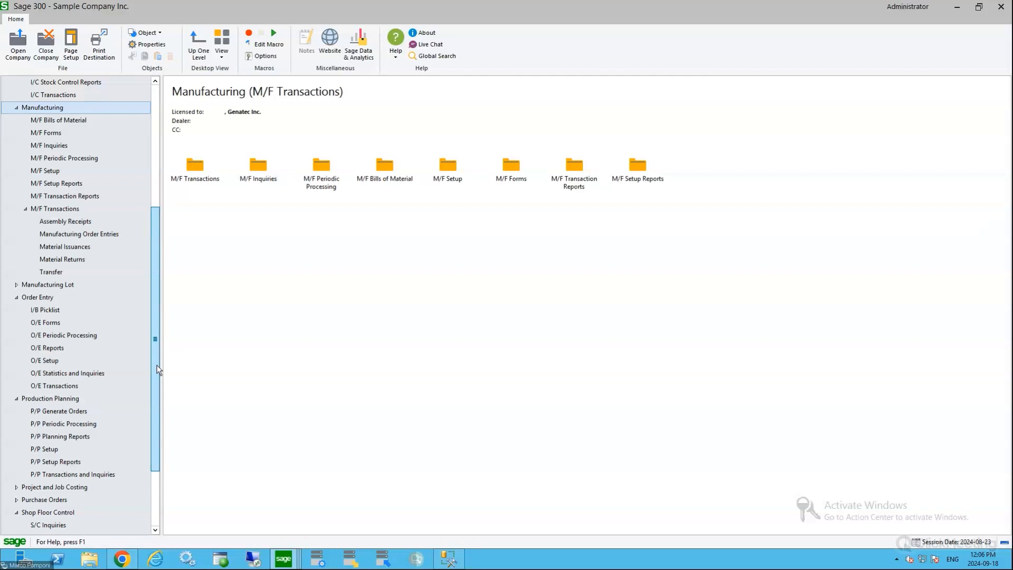
{"action": "left_click_drag", "start_coordinate": [156, 366], "coordinate": [156, 375]}
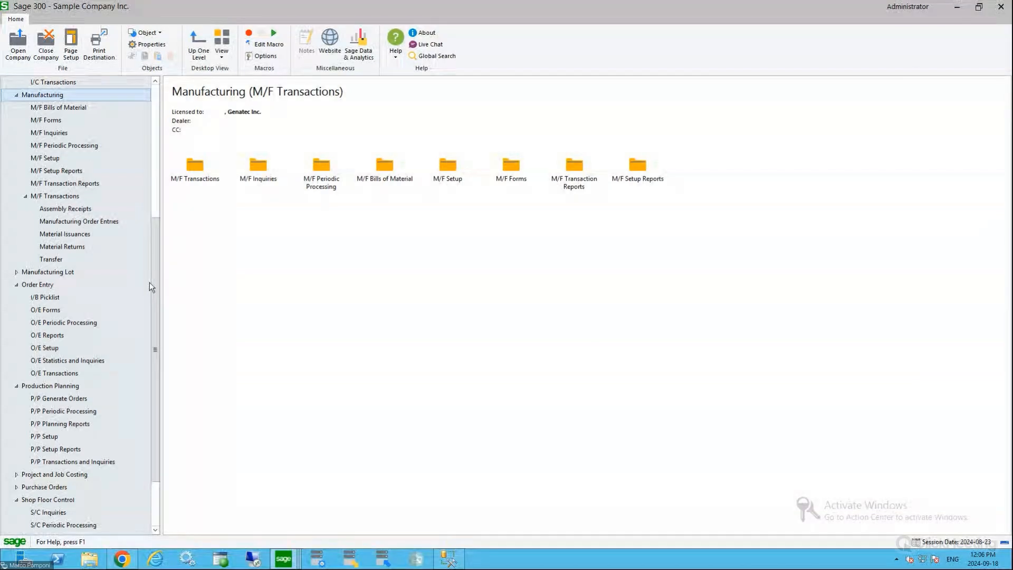
{"action": "left_click_drag", "start_coordinate": [155, 277], "coordinate": [149, 315]}
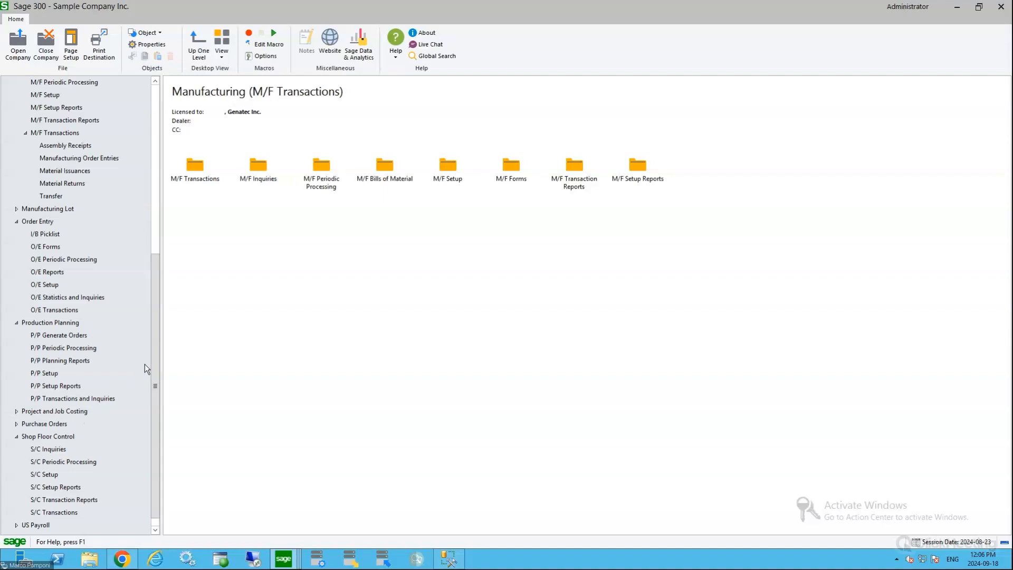
{"action": "left_click_drag", "start_coordinate": [153, 352], "coordinate": [156, 237]}
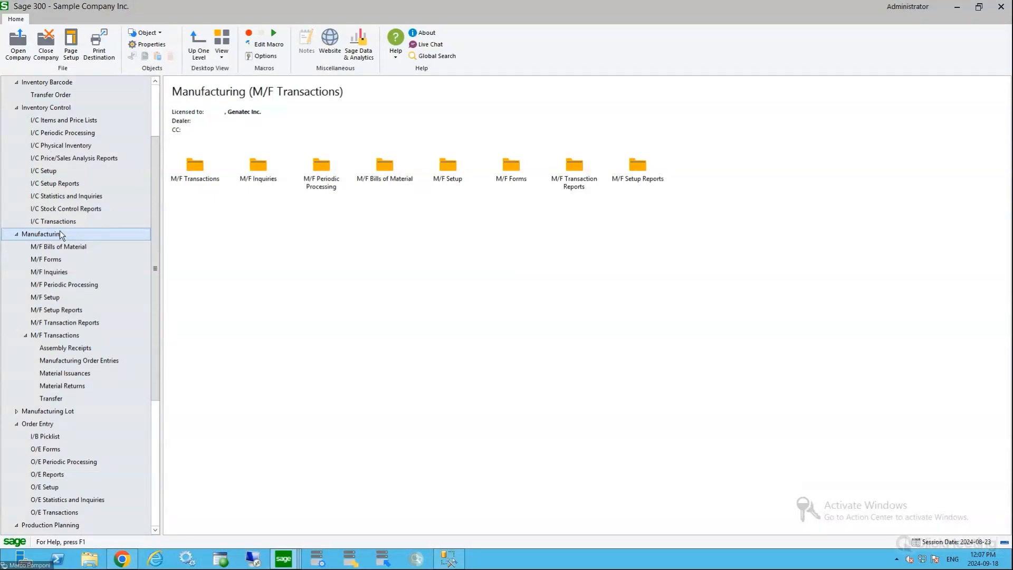
{"action": "mouse_move", "coordinate": [154, 209]}
{"action": "left_mouse_down"}
{"action": "mouse_move", "coordinate": [150, 239]}
{"action": "mouse_move", "coordinate": [157, 201]}
{"action": "left_mouse_up"}
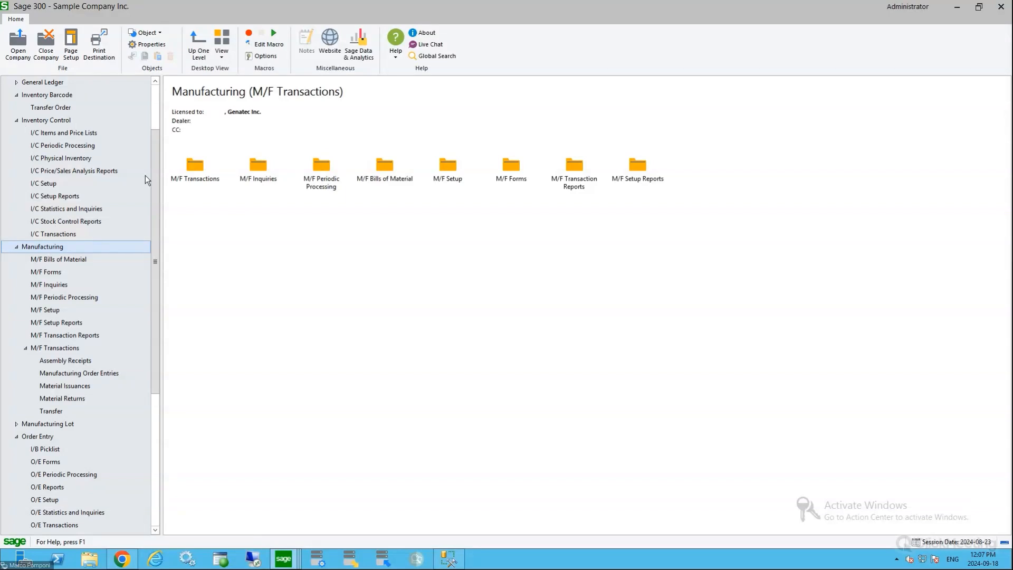
{"action": "left_click_drag", "start_coordinate": [156, 163], "coordinate": [127, 275]}
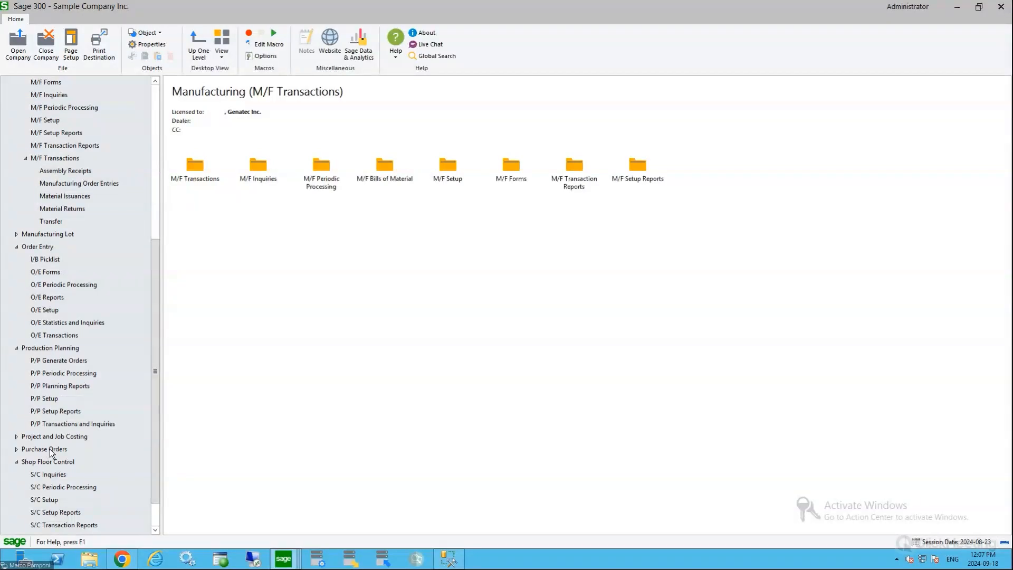
{"action": "left_click_drag", "start_coordinate": [154, 353], "coordinate": [179, 240]}
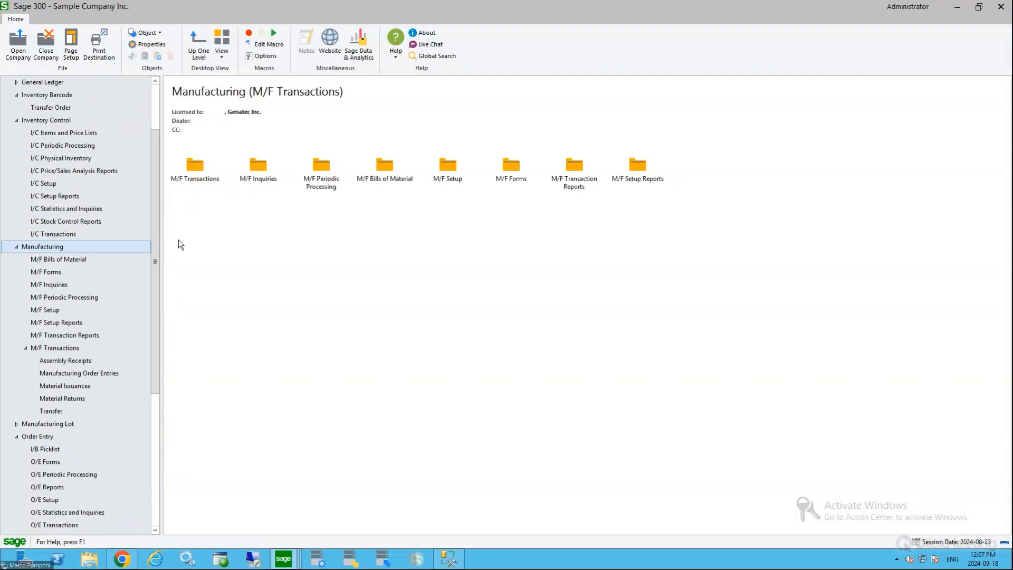
Open the Manufacturing Bills of Material screen and load BOM FG002 for item FG-002
{"action": "left_click", "coordinate": [45, 258]}
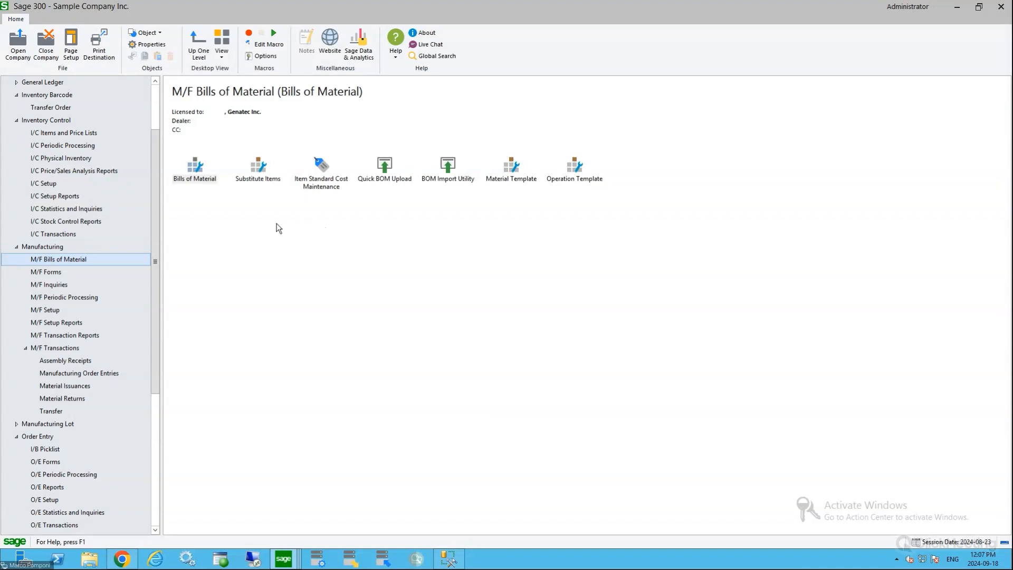
{"action": "left_click", "coordinate": [195, 166]}
{"action": "double_click", "coordinate": [194, 168]}
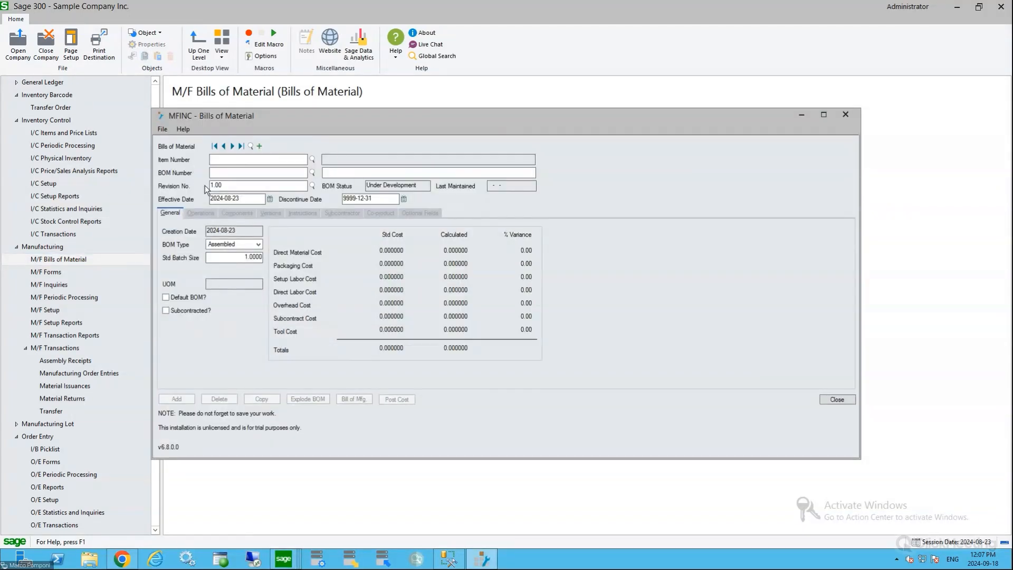
{"action": "left_click", "coordinate": [251, 146]}
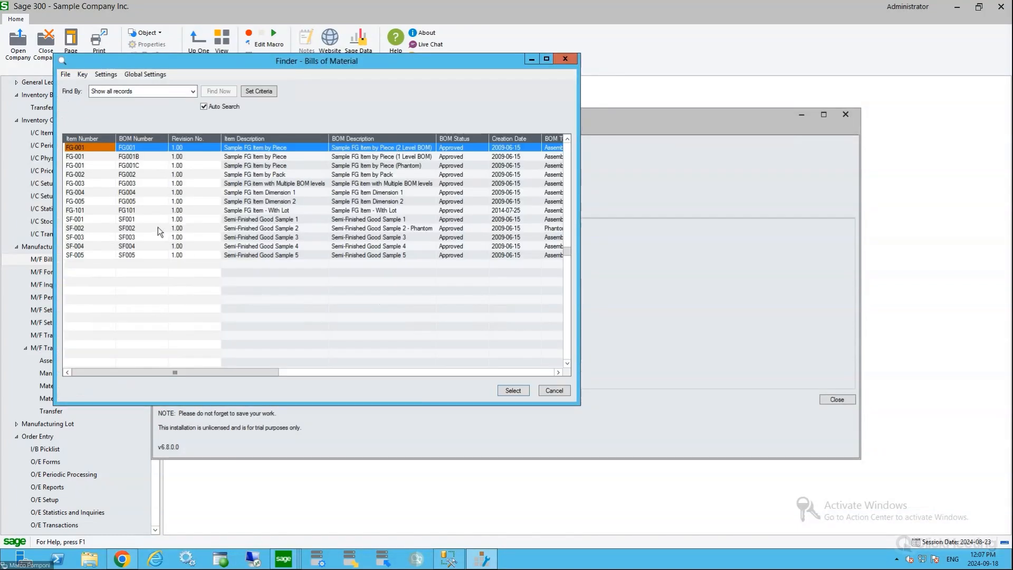
{"action": "left_click", "coordinate": [99, 176]}
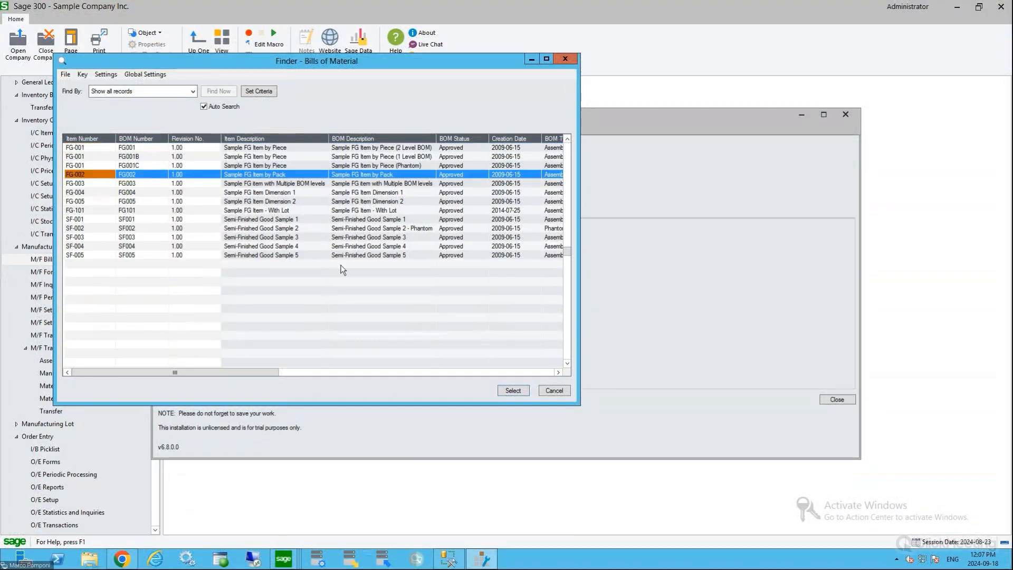
{"action": "left_click", "coordinate": [513, 390]}
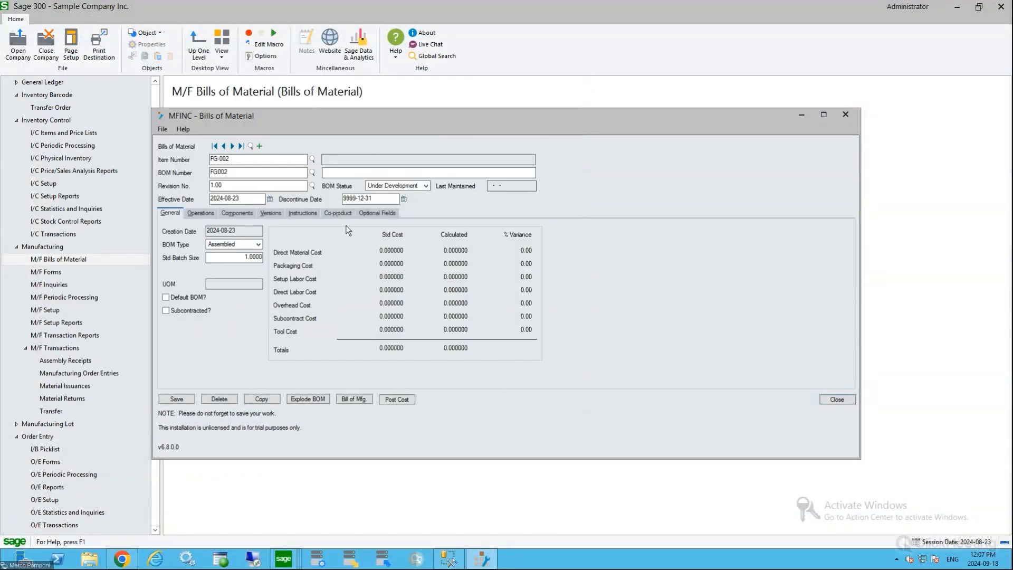
Examine the FG-002 bill's item number, revision, available BOM statuses, discontinue date and standard batch size
{"action": "left_click", "coordinate": [234, 156]}
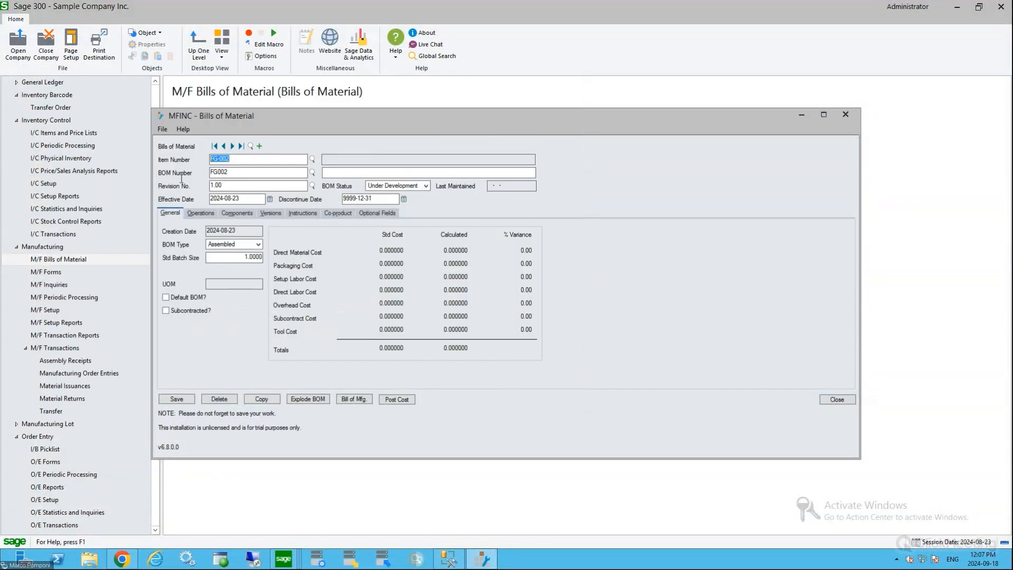
{"action": "left_click", "coordinate": [237, 185]}
{"action": "left_click", "coordinate": [425, 186]}
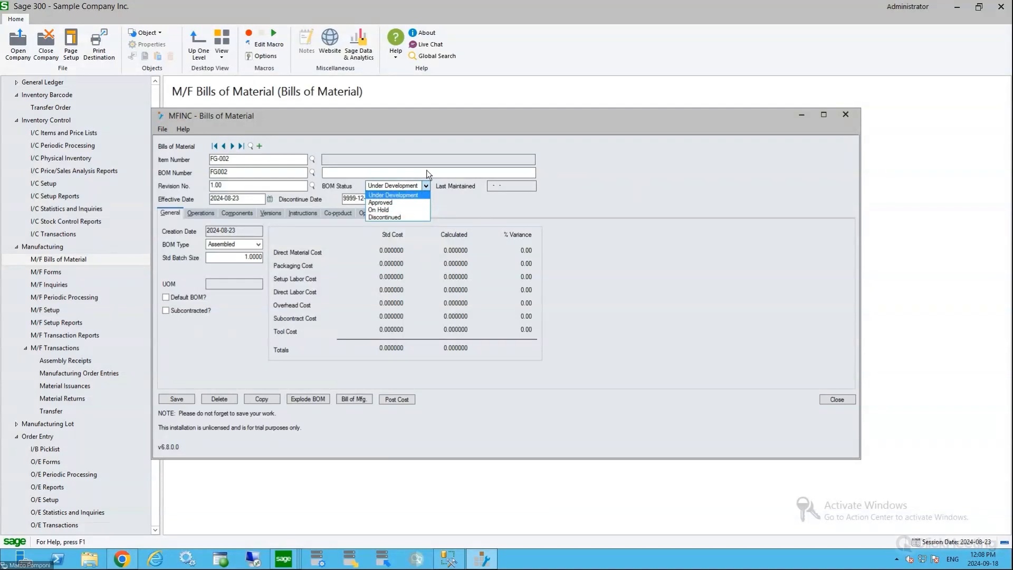
{"action": "left_click", "coordinate": [426, 186]}
{"action": "left_click", "coordinate": [426, 186]}
{"action": "left_click", "coordinate": [435, 172]}
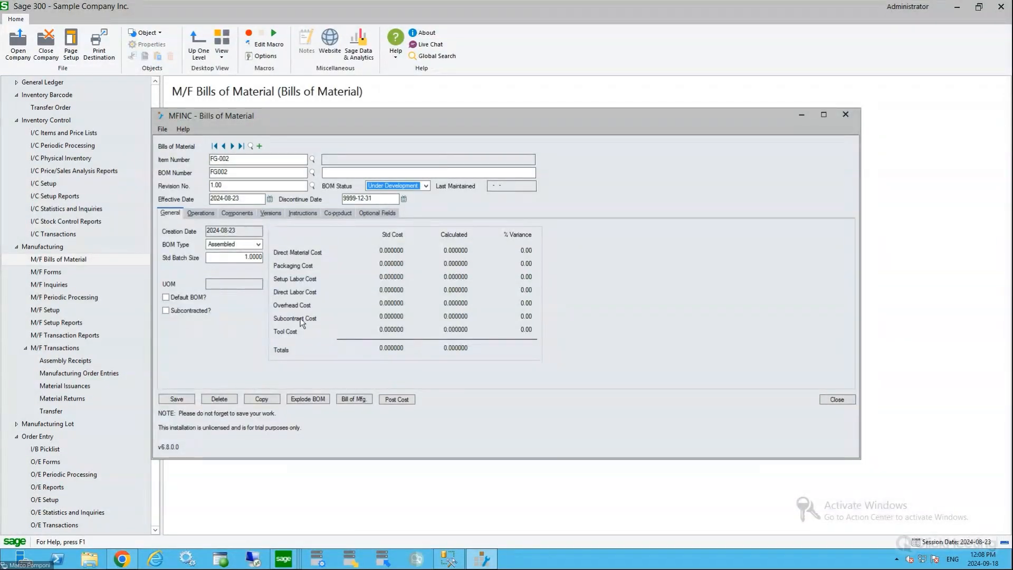
{"action": "key", "text": "Tab"}
{"action": "left_click", "coordinate": [370, 199]}
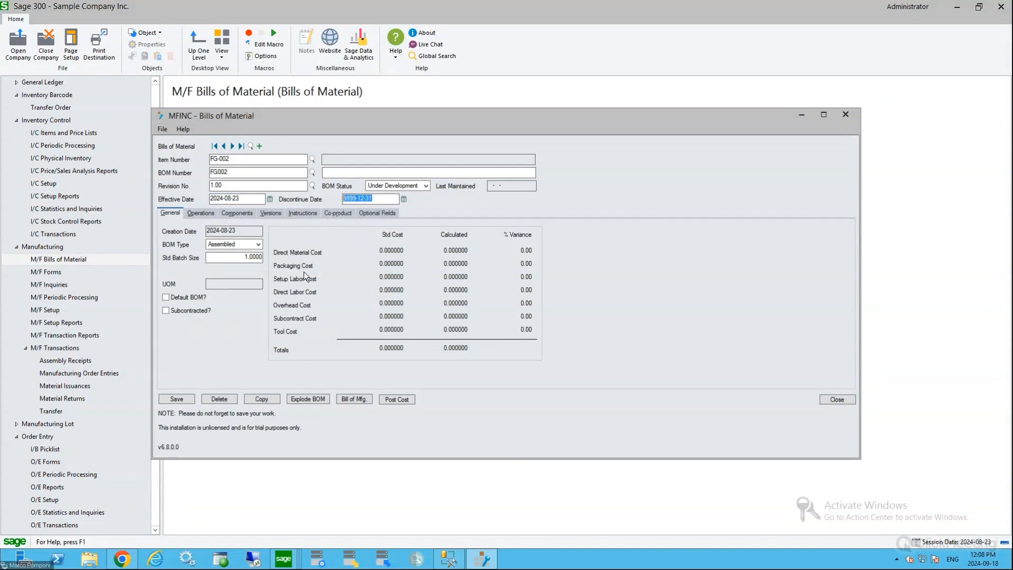
{"action": "left_click", "coordinate": [236, 258]}
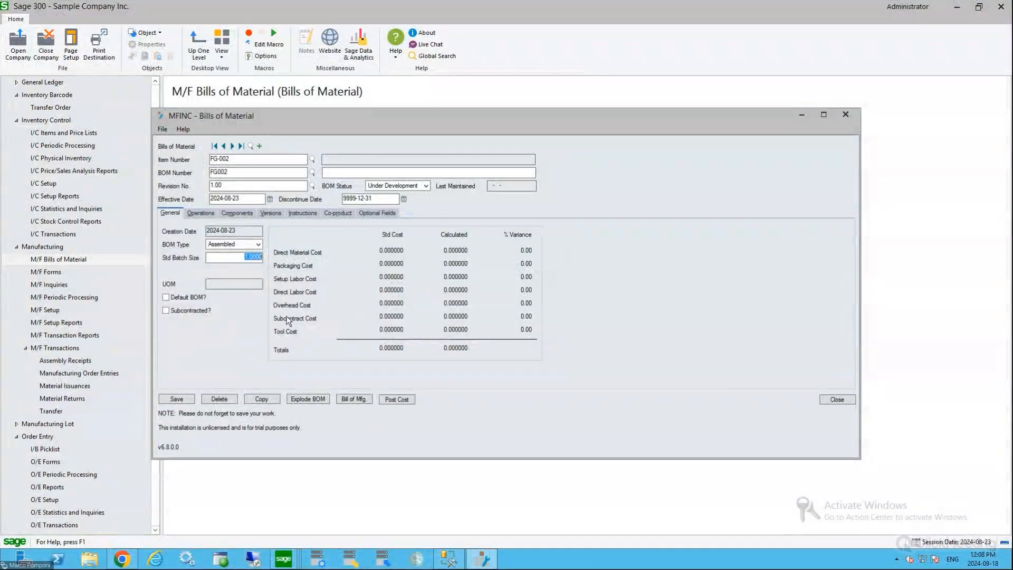
Review the FG-002 bill's components and operations, checking which operation each component line is assigned to
{"action": "left_click", "coordinate": [243, 214]}
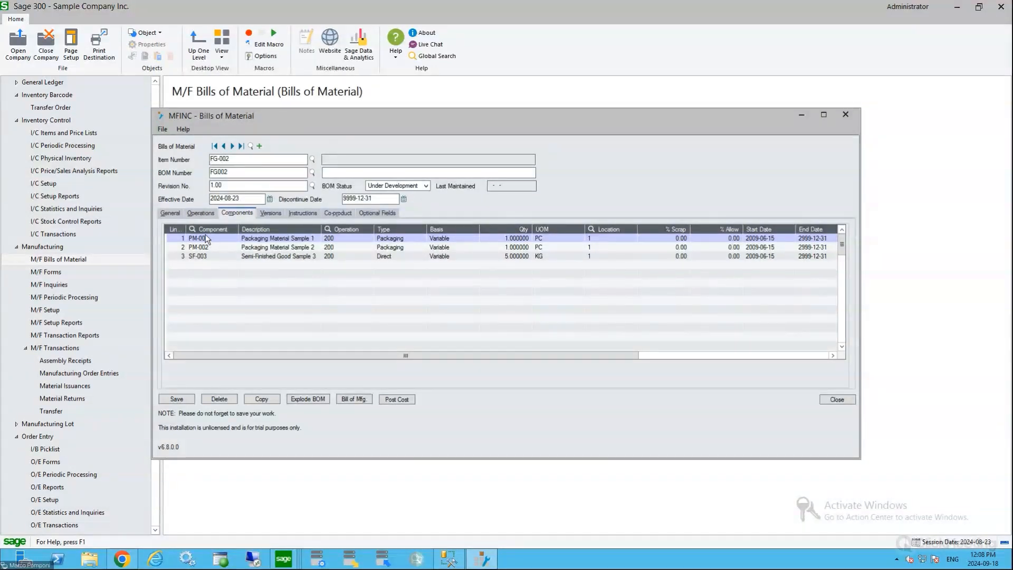
{"action": "left_click", "coordinate": [241, 159]}
{"action": "left_click", "coordinate": [204, 214]}
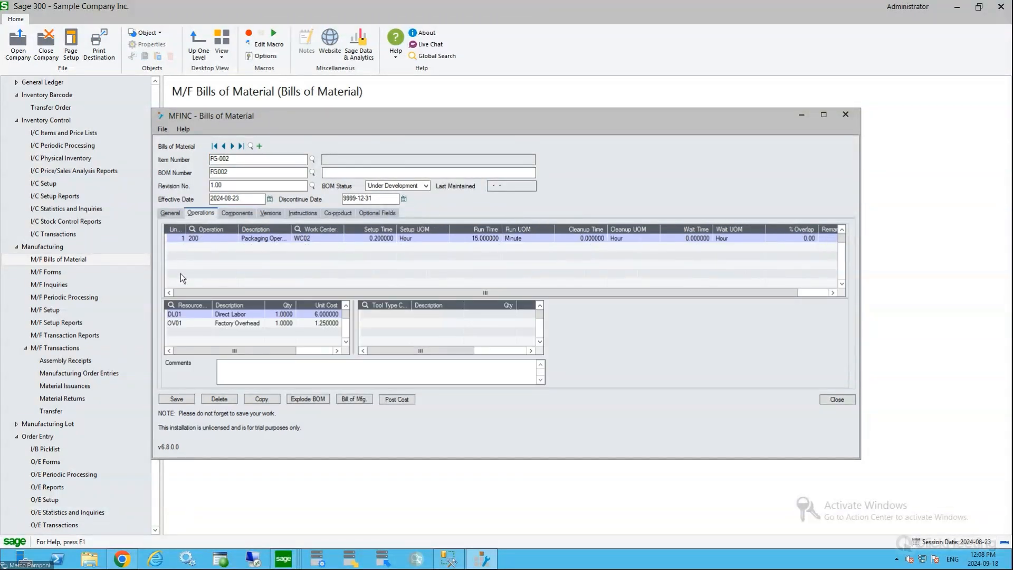
{"action": "left_click", "coordinate": [211, 239]}
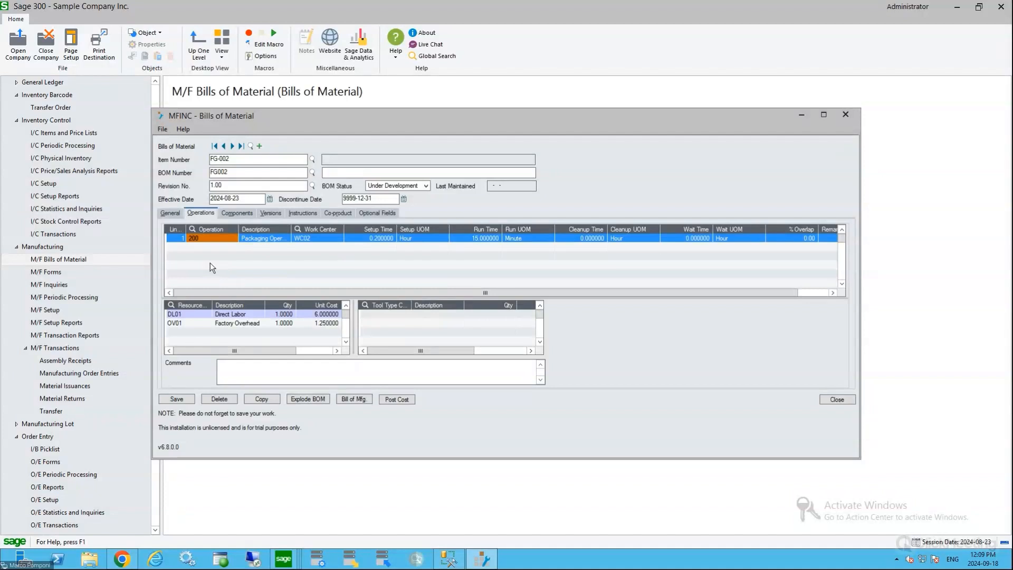
{"action": "left_click", "coordinate": [238, 213]}
{"action": "left_click", "coordinate": [352, 247]}
{"action": "left_click", "coordinate": [355, 256]}
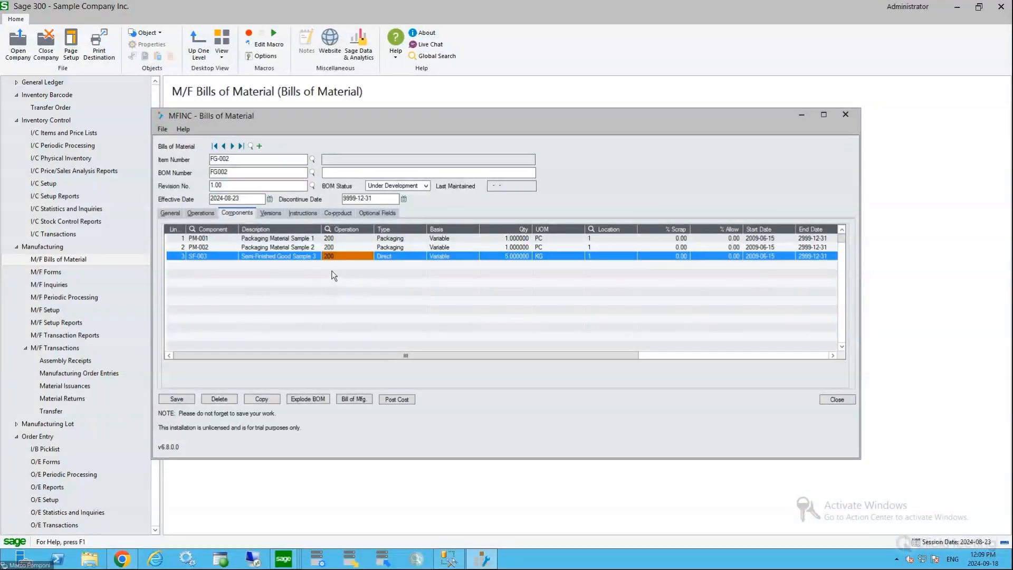
Review the version details, instructions and co-products of the FG-002 bill
{"action": "left_click", "coordinate": [271, 213]}
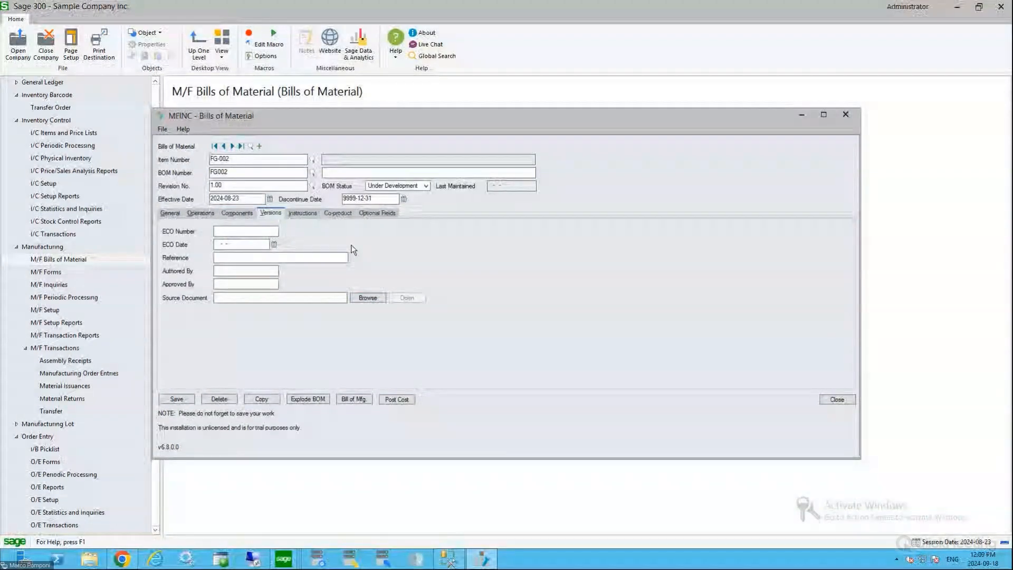
{"action": "left_click", "coordinate": [303, 213]}
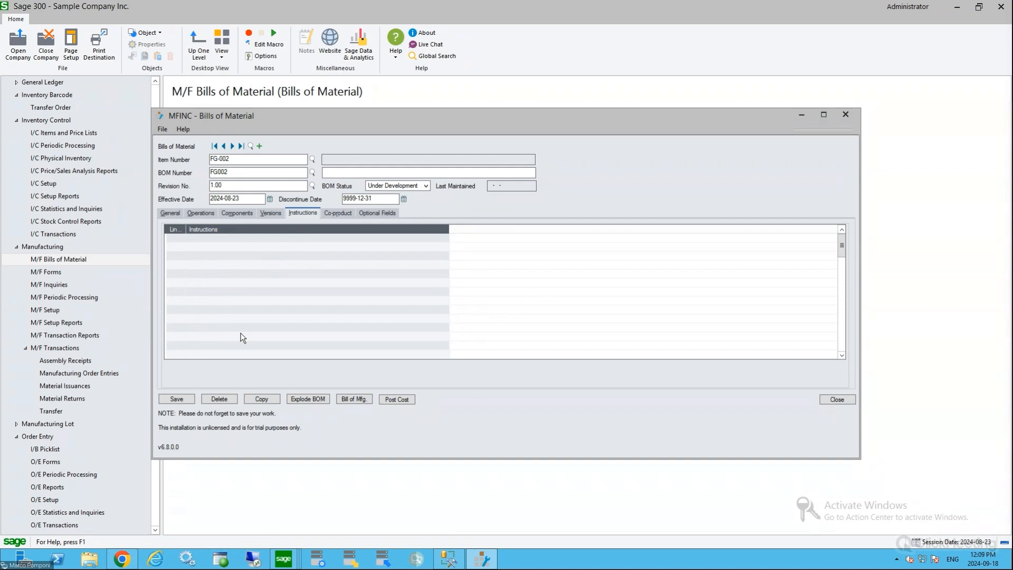
{"action": "left_click", "coordinate": [339, 212]}
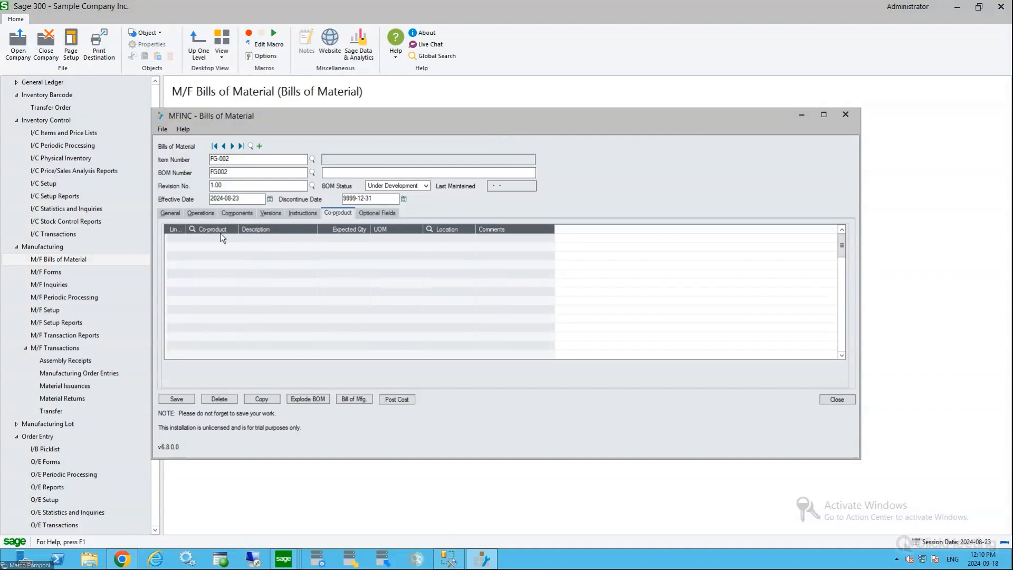
Return to the bill's general cost details and load BOM FG003 for item FG-003
{"action": "left_click", "coordinate": [171, 214]}
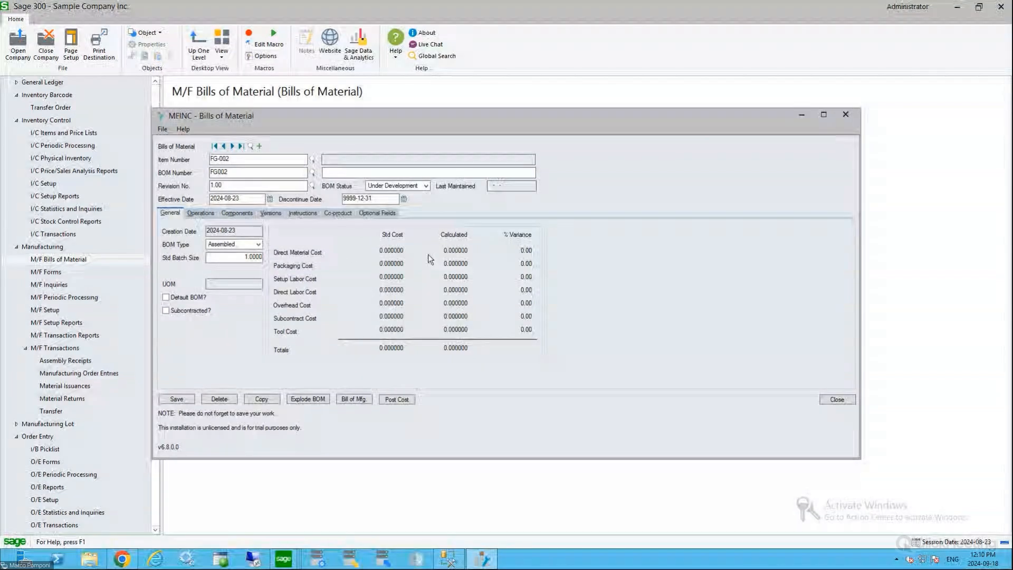
{"action": "left_click", "coordinate": [251, 147]}
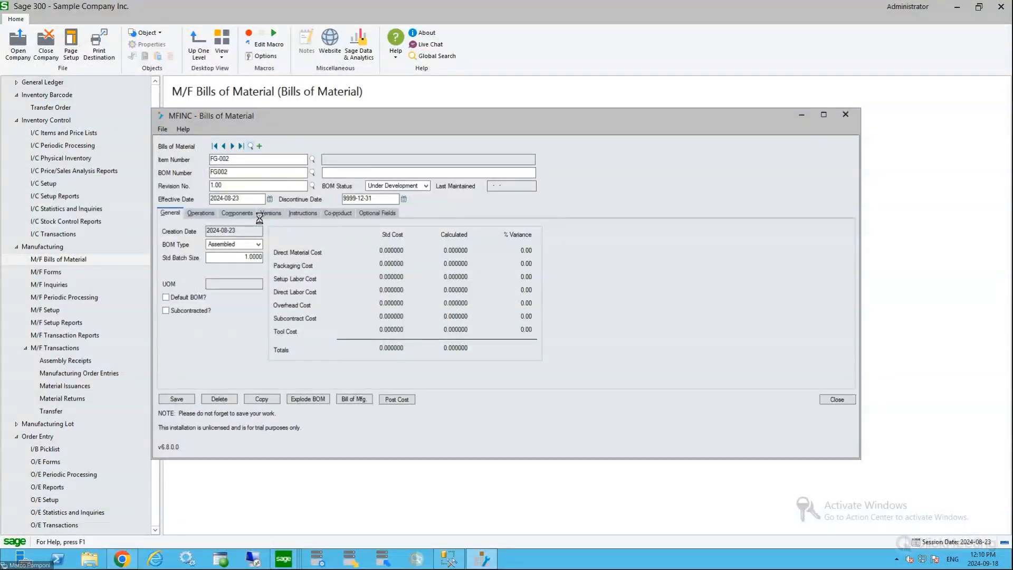
{"action": "double_click", "coordinate": [139, 174]}
{"action": "left_click", "coordinate": [233, 146]}
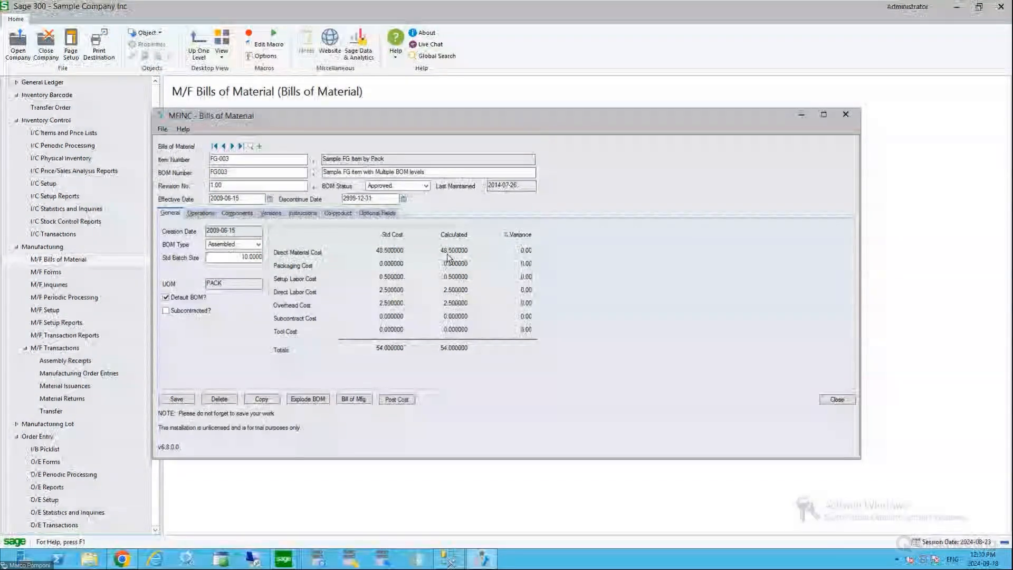
Examine the FG-003 bill's component lines, including semi-finished item SF-004, and its general cost breakdown
{"action": "left_click", "coordinate": [237, 213]}
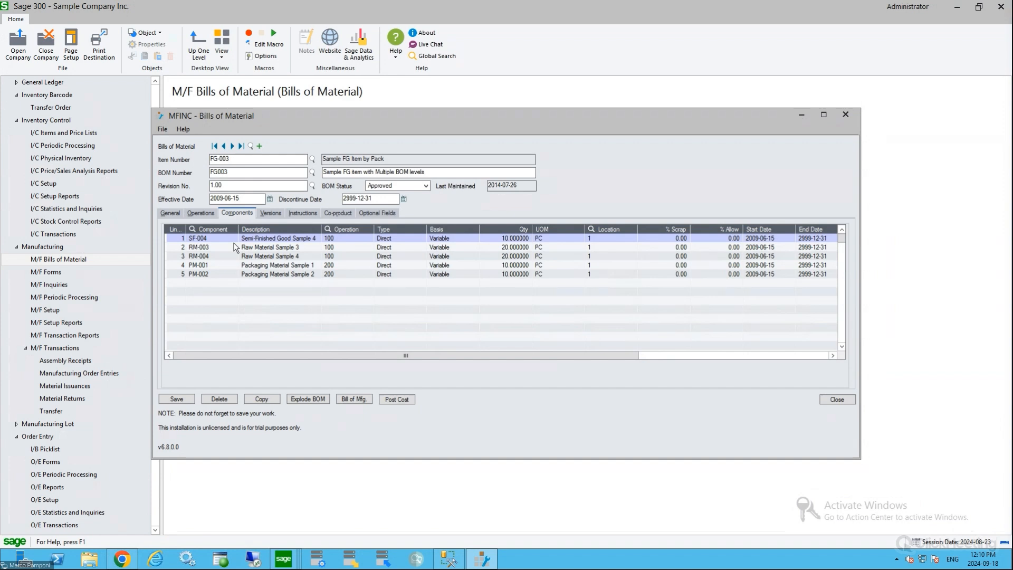
{"action": "left_click", "coordinate": [199, 239]}
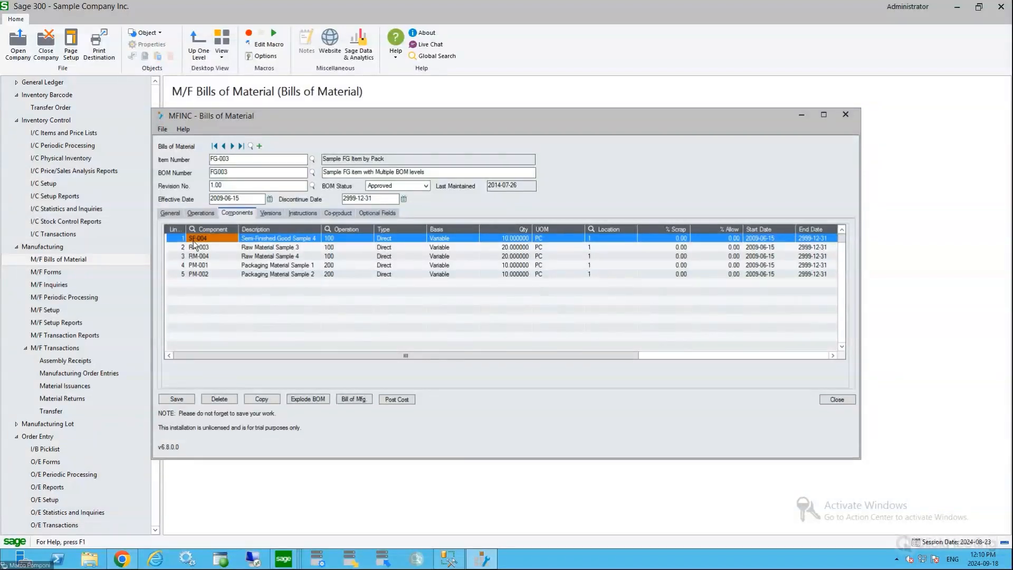
{"action": "left_click", "coordinate": [165, 213]}
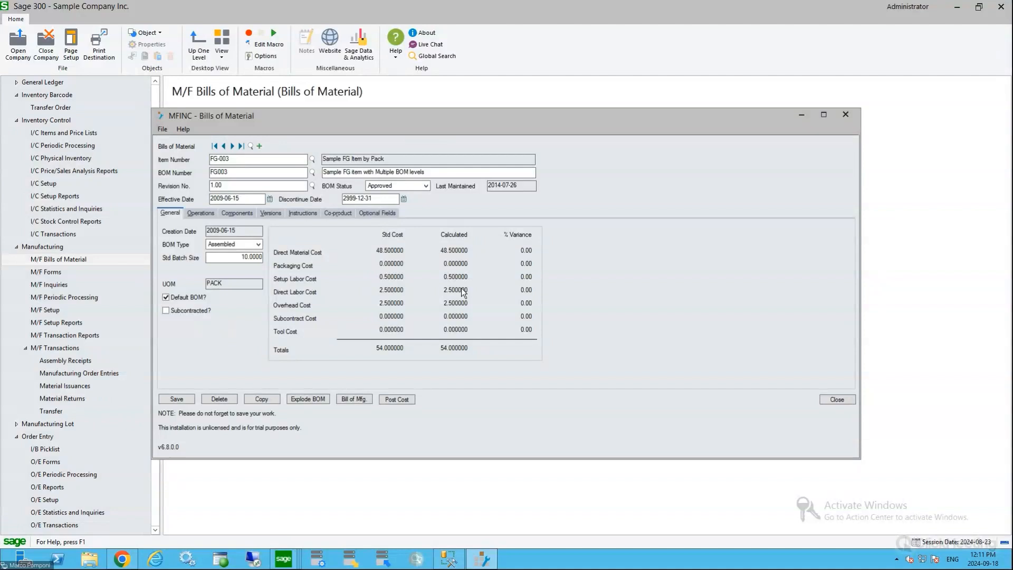
Compare the FG-003 labor and overhead costs with the packaging operation's run time and direct labor unit cost
{"action": "left_click", "coordinate": [208, 215]}
{"action": "left_click", "coordinate": [475, 248]}
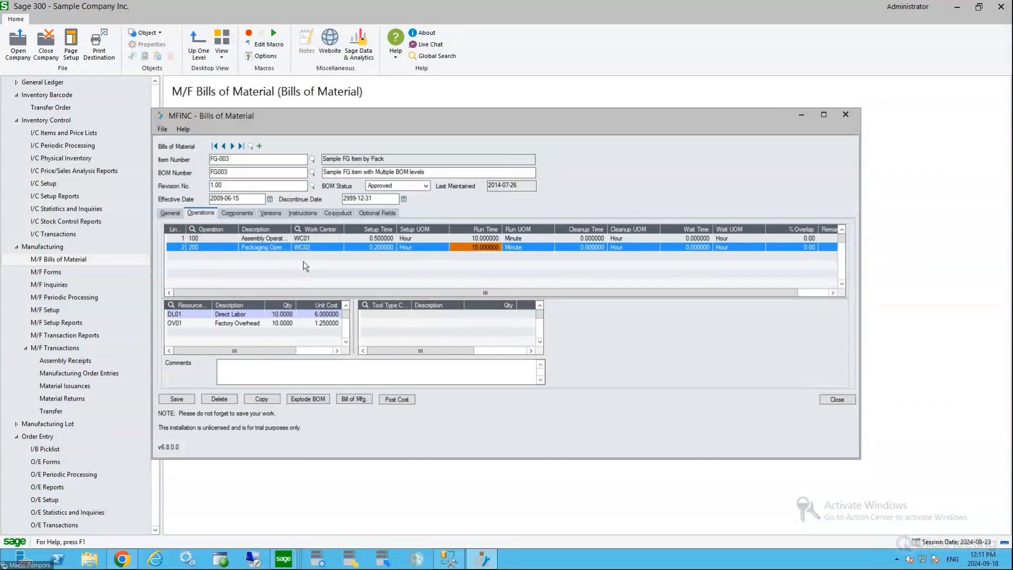
{"action": "left_click", "coordinate": [170, 213]}
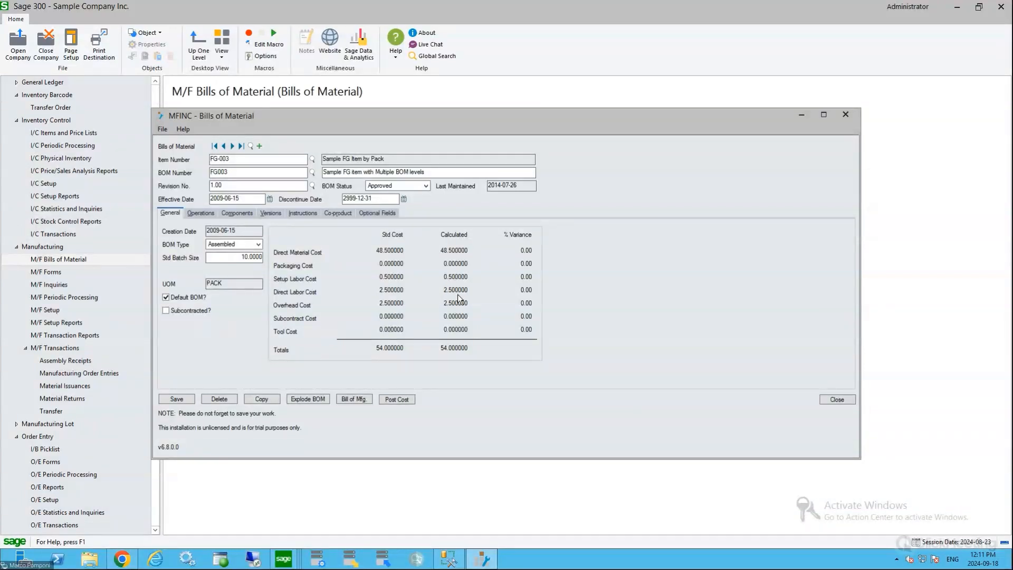
{"action": "left_click", "coordinate": [201, 213]}
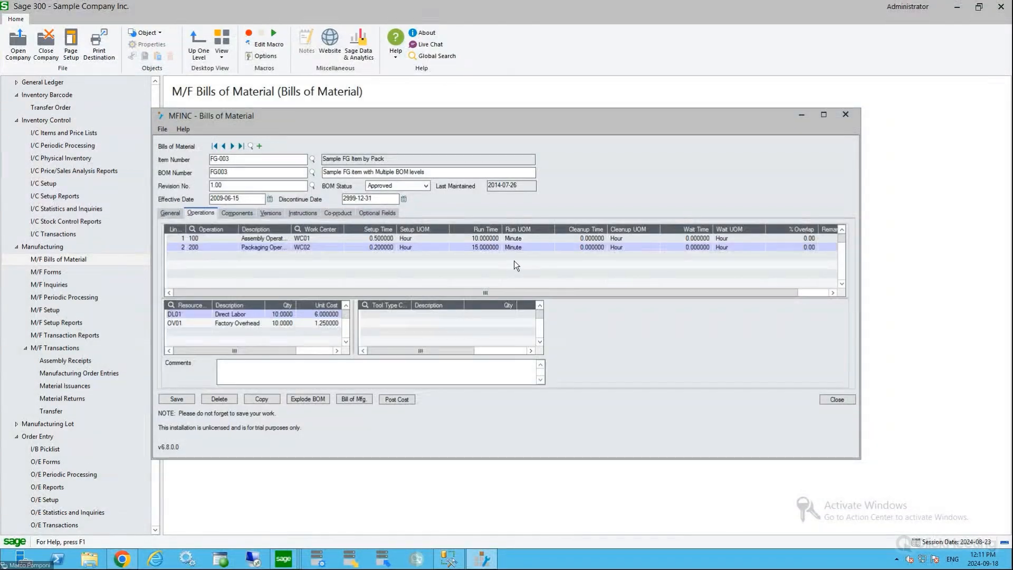
{"action": "left_click", "coordinate": [486, 246]}
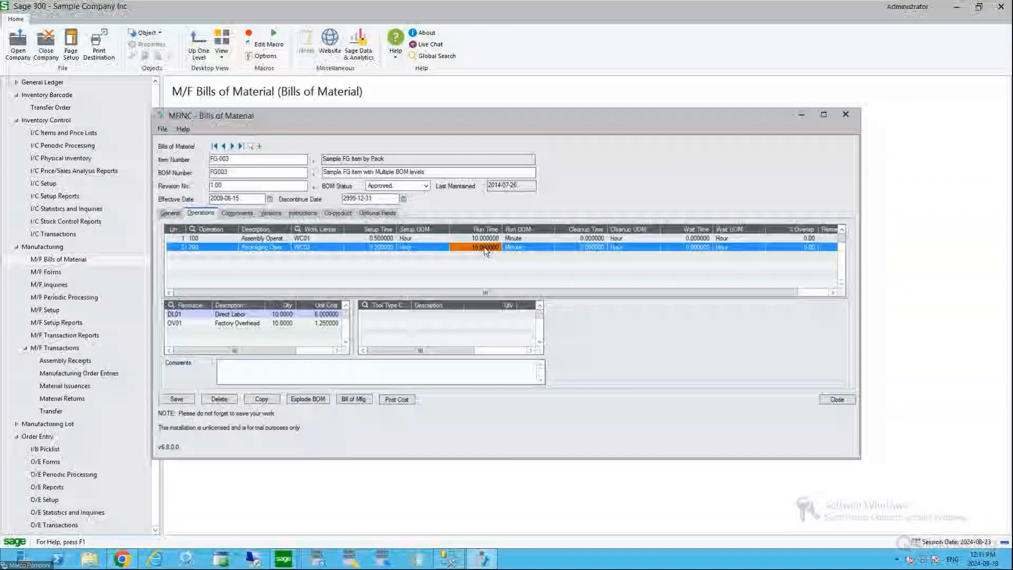
{"action": "left_click", "coordinate": [322, 314]}
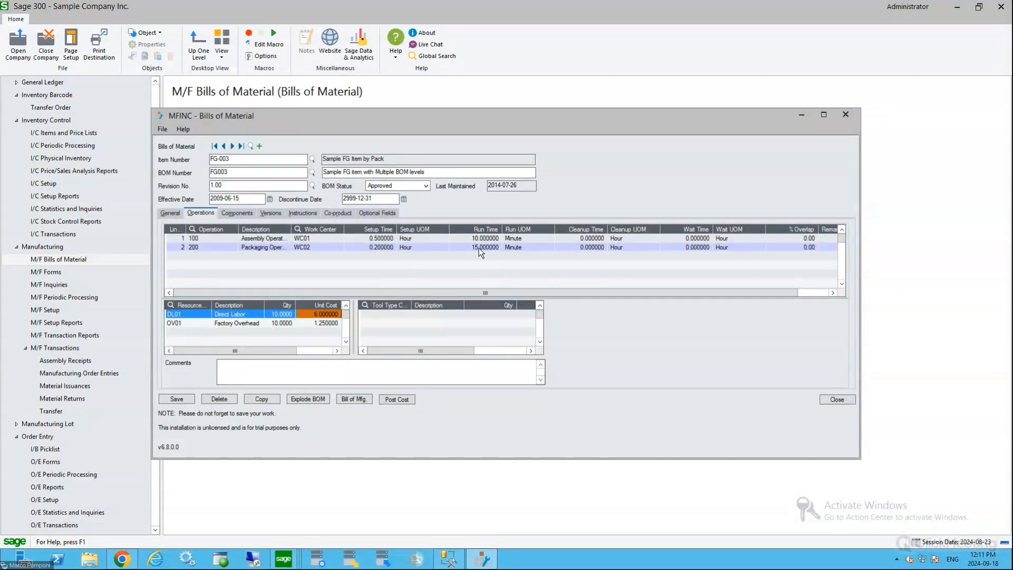
Compare the FG-003 general costs with the packaging operation's run, setup, cleanup and wait times
{"action": "left_click", "coordinate": [171, 214]}
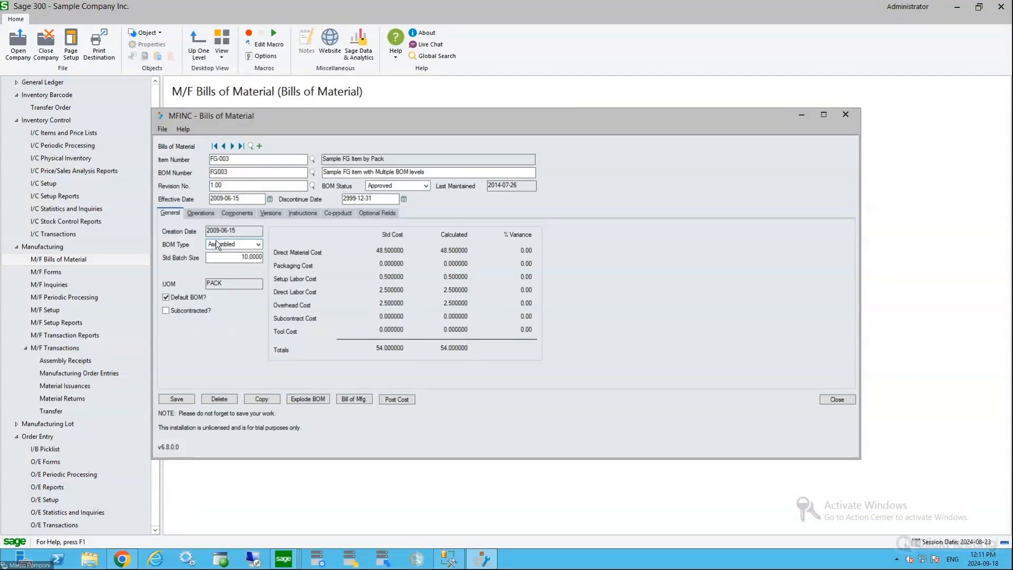
{"action": "left_click", "coordinate": [199, 213]}
{"action": "left_click", "coordinate": [486, 248]}
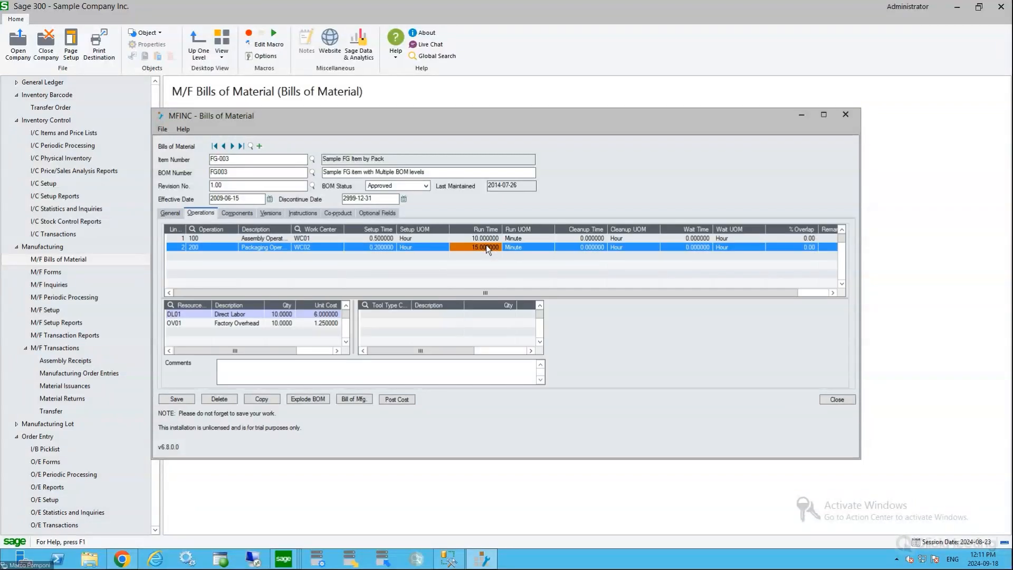
{"action": "left_click", "coordinate": [372, 248]}
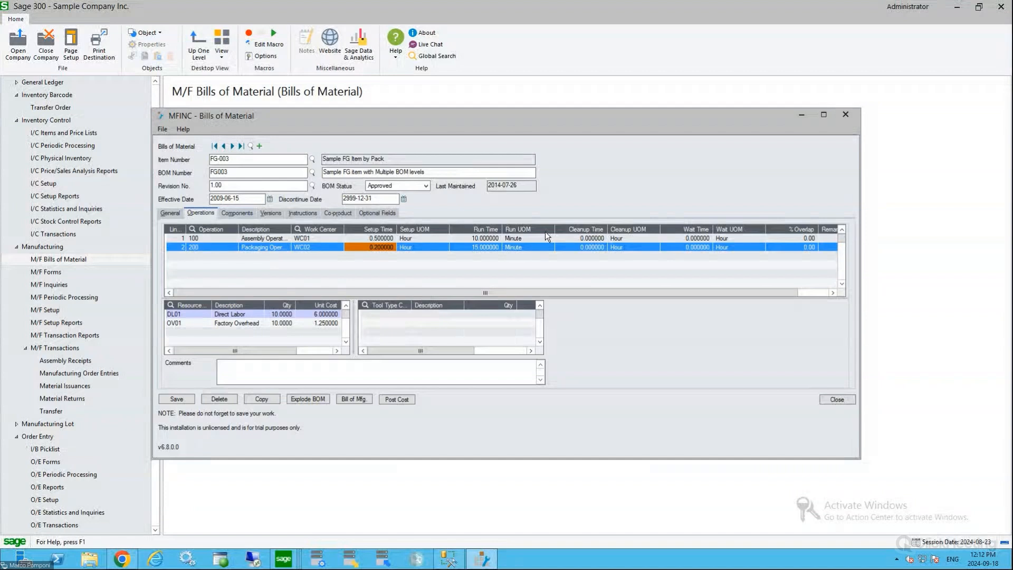
{"action": "left_click", "coordinate": [588, 248]}
{"action": "left_click", "coordinate": [705, 247]}
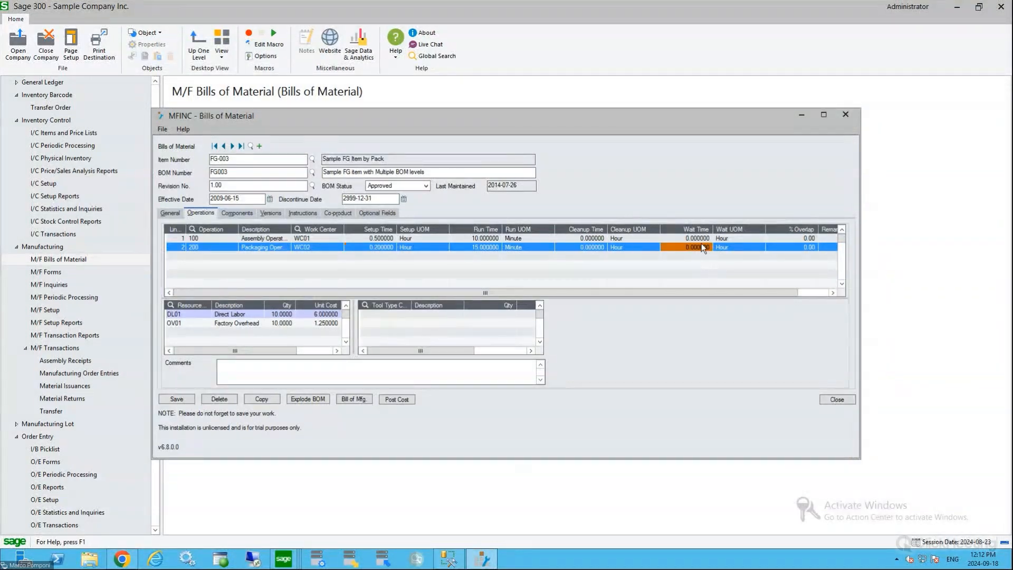
{"action": "left_click", "coordinate": [466, 248]}
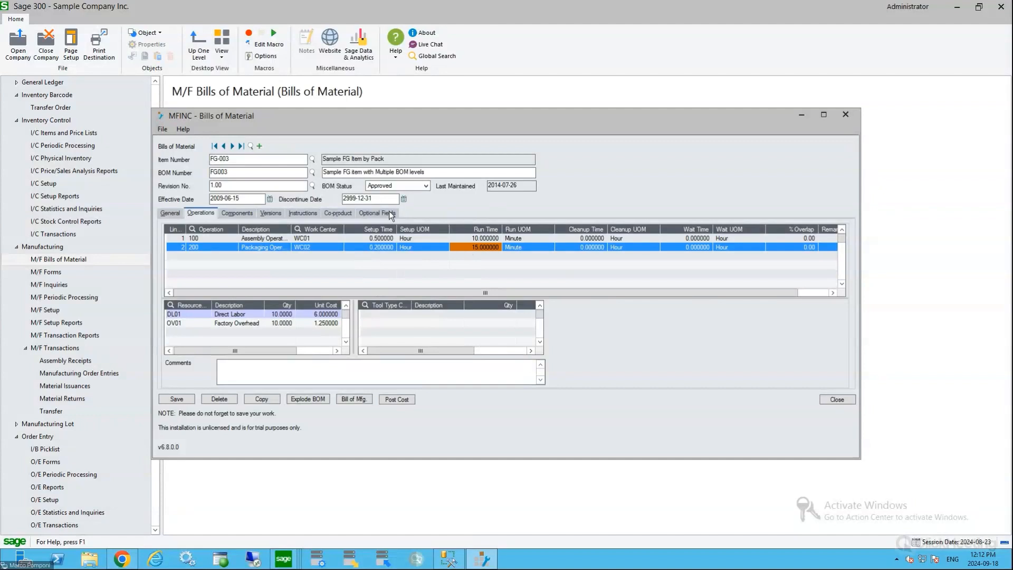
{"action": "left_click", "coordinate": [375, 248]}
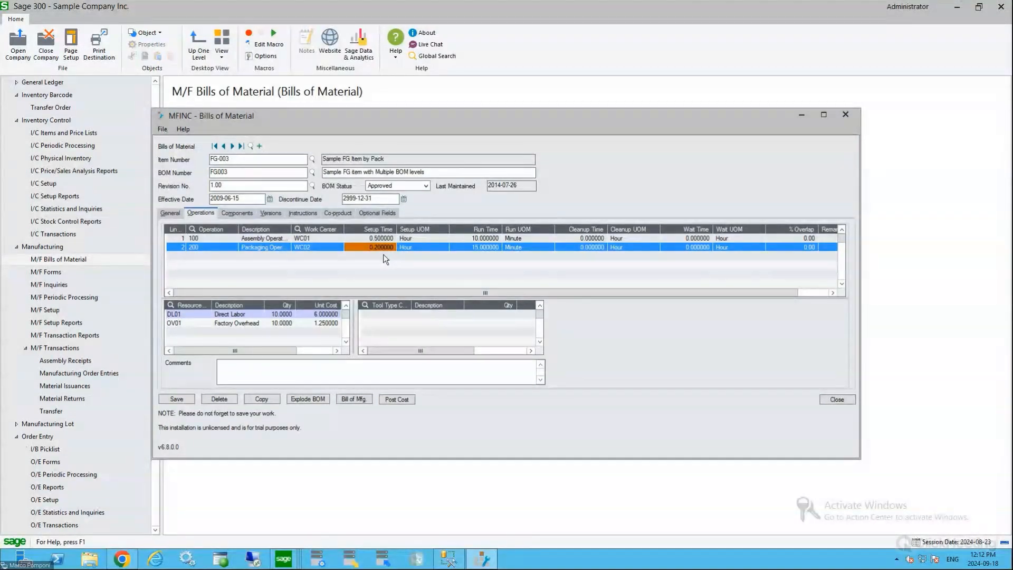
Examine the assembly operation's setup, run and cleanup times and its direct labor quantity, then return to the bill's general costs
{"action": "left_click", "coordinate": [380, 240]}
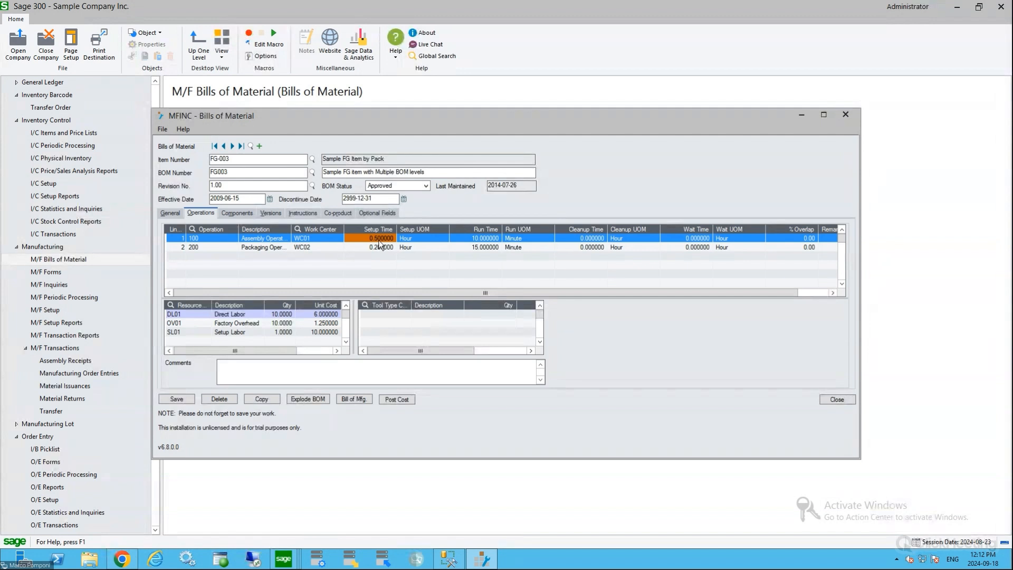
{"action": "left_click", "coordinate": [380, 238]}
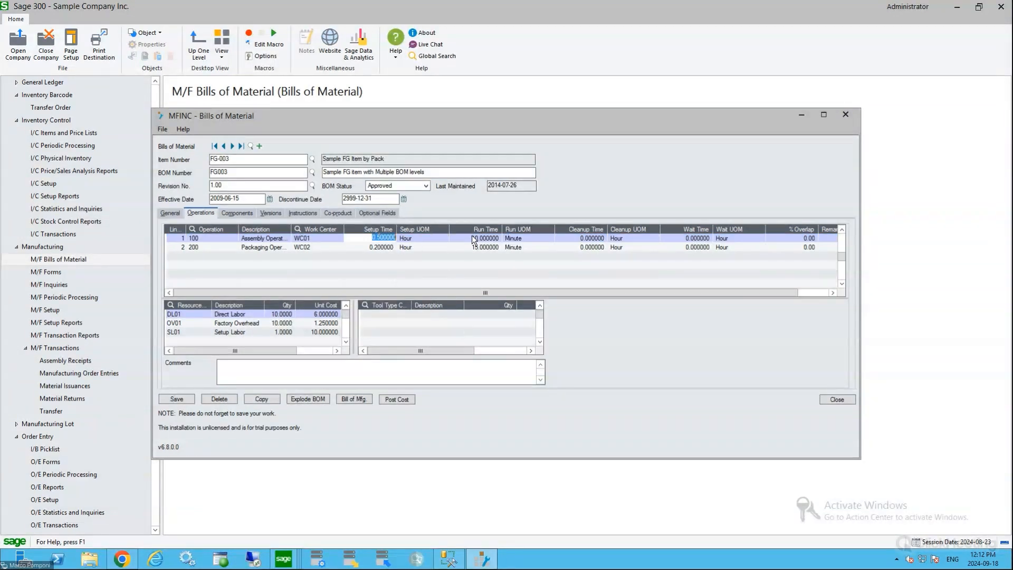
{"action": "left_click", "coordinate": [381, 253]}
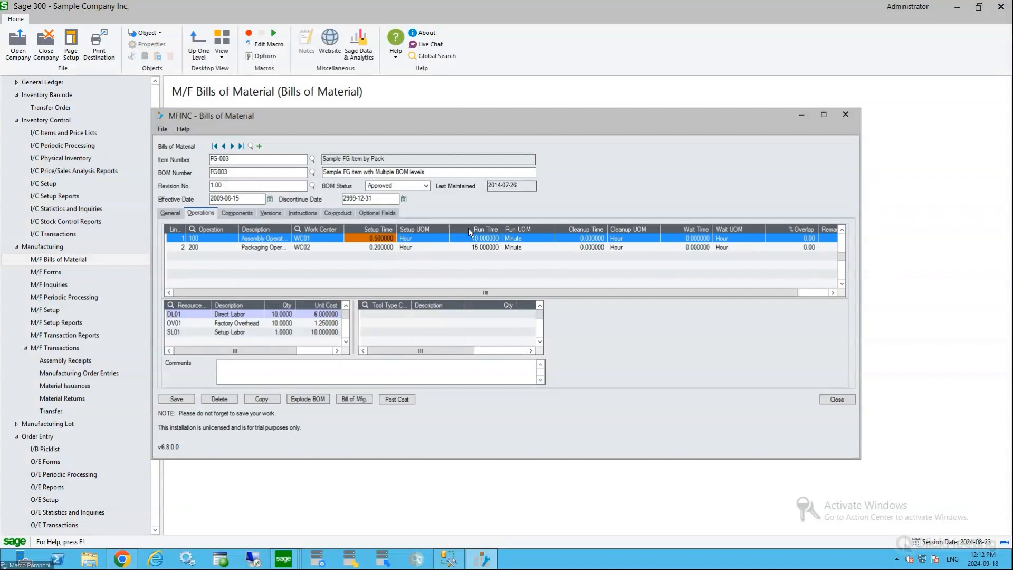
{"action": "left_click", "coordinate": [486, 241]}
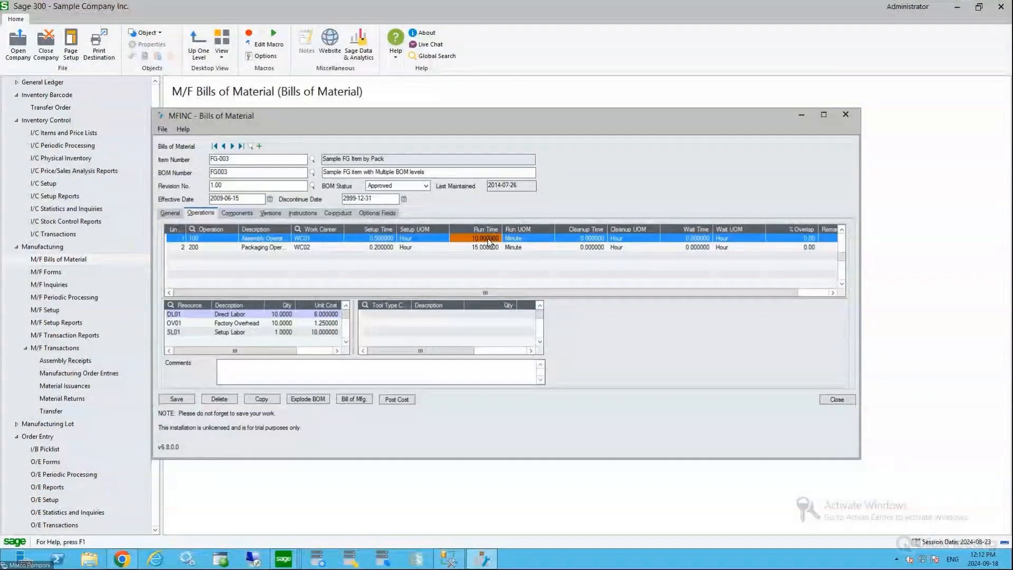
{"action": "left_click", "coordinate": [593, 240]}
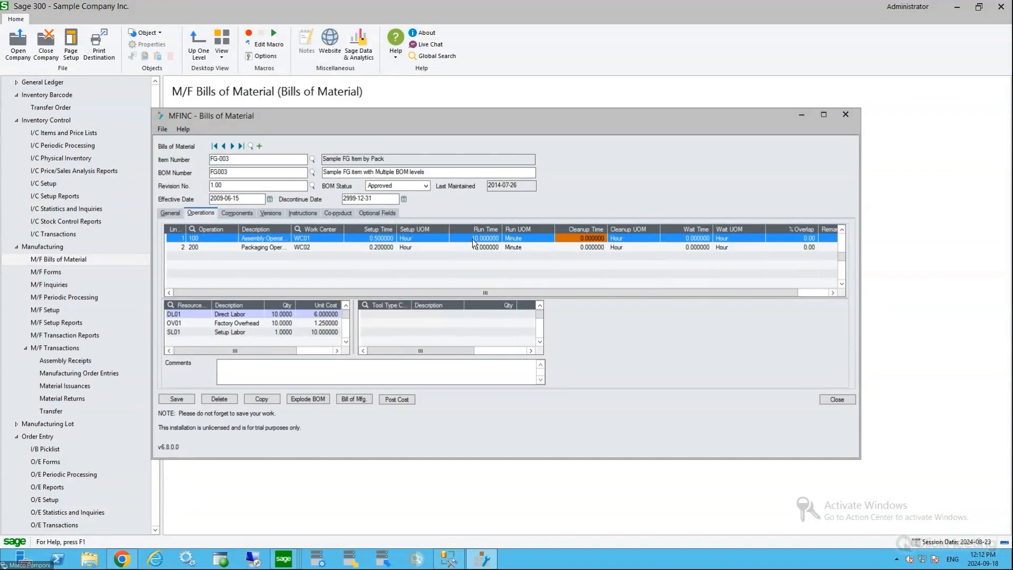
{"action": "left_click", "coordinate": [279, 314]}
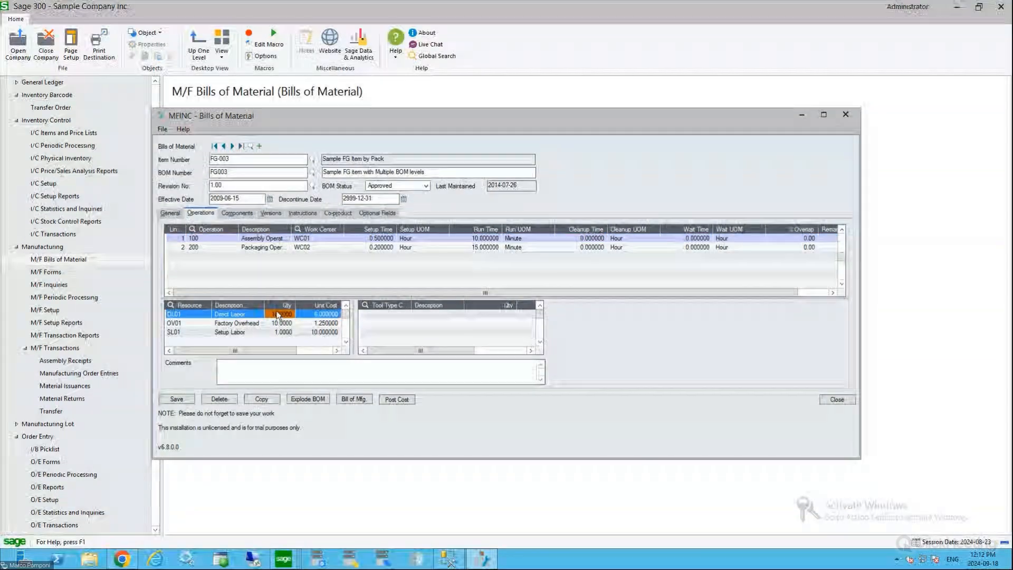
{"action": "left_click", "coordinate": [170, 213]}
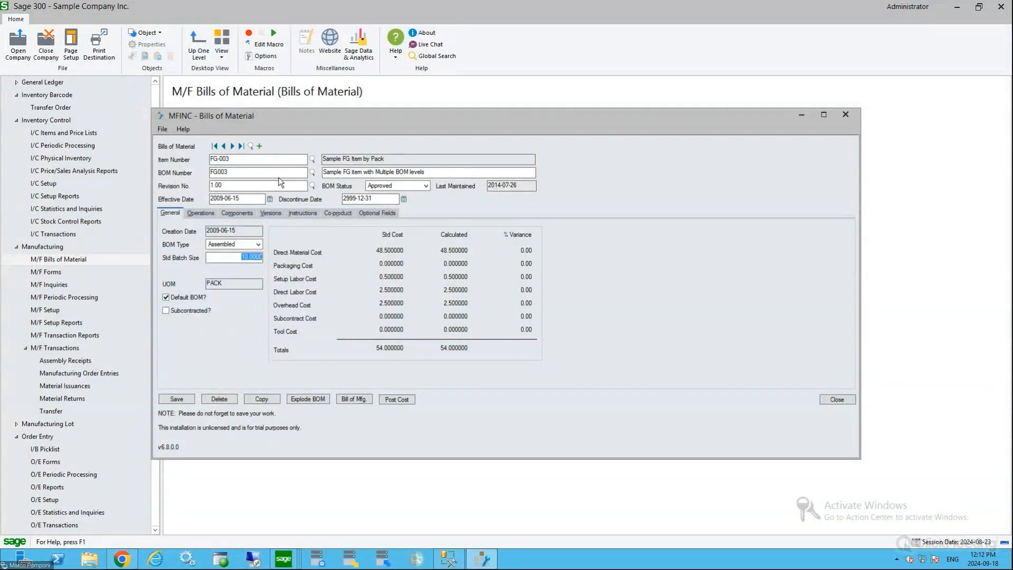
Explode BOM FG003, expand it through semi-finished items SF-004 and SF-005, and enlarge the exploded view
{"action": "left_click", "coordinate": [306, 400]}
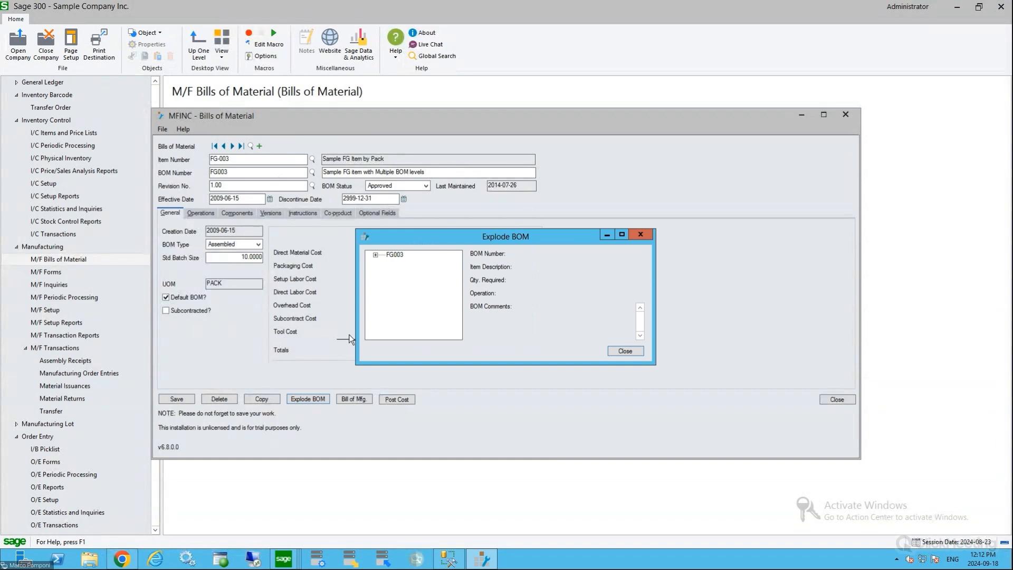
{"action": "left_click", "coordinate": [375, 255]}
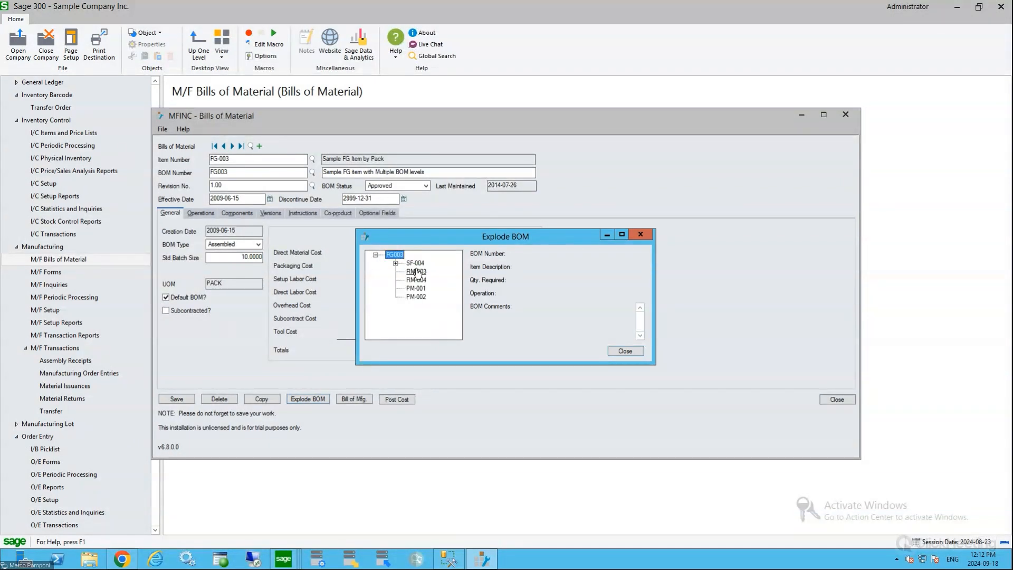
{"action": "left_click", "coordinate": [395, 264]}
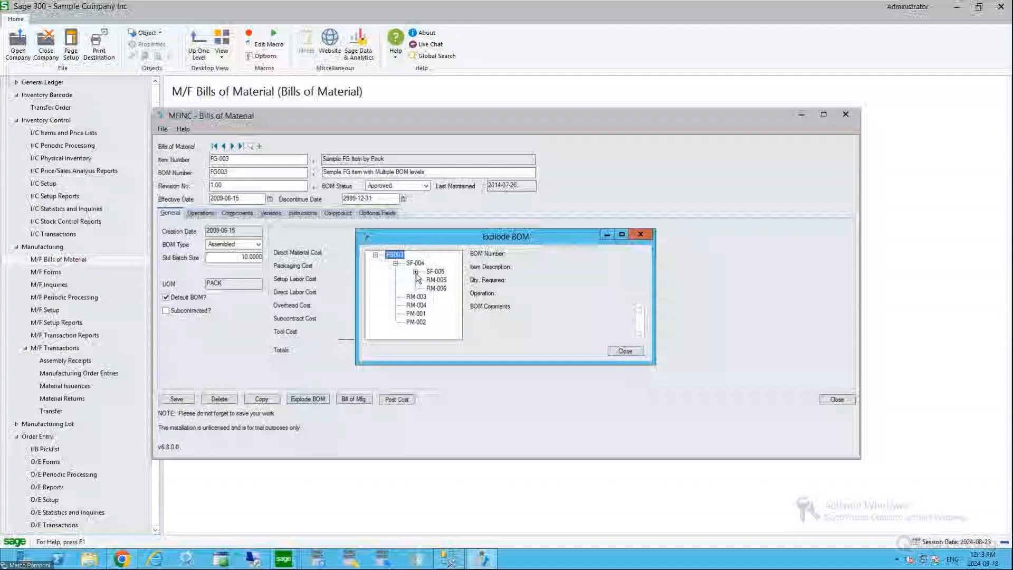
{"action": "left_click", "coordinate": [416, 271]}
{"action": "left_click_drag", "start_coordinate": [656, 364], "coordinate": [748, 379]}
View the details of SF-004, RM-007 and RM-006 in the exploded BOM, then close it and the bill
{"action": "left_click", "coordinate": [417, 263]}
{"action": "left_click", "coordinate": [457, 280]}
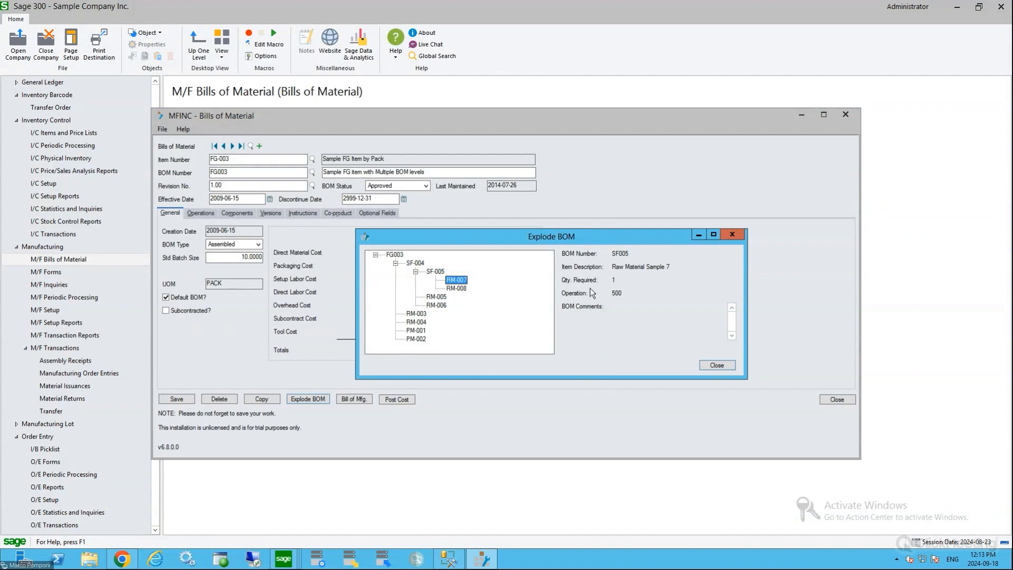
{"action": "left_click", "coordinate": [437, 305]}
{"action": "left_click", "coordinate": [722, 366]}
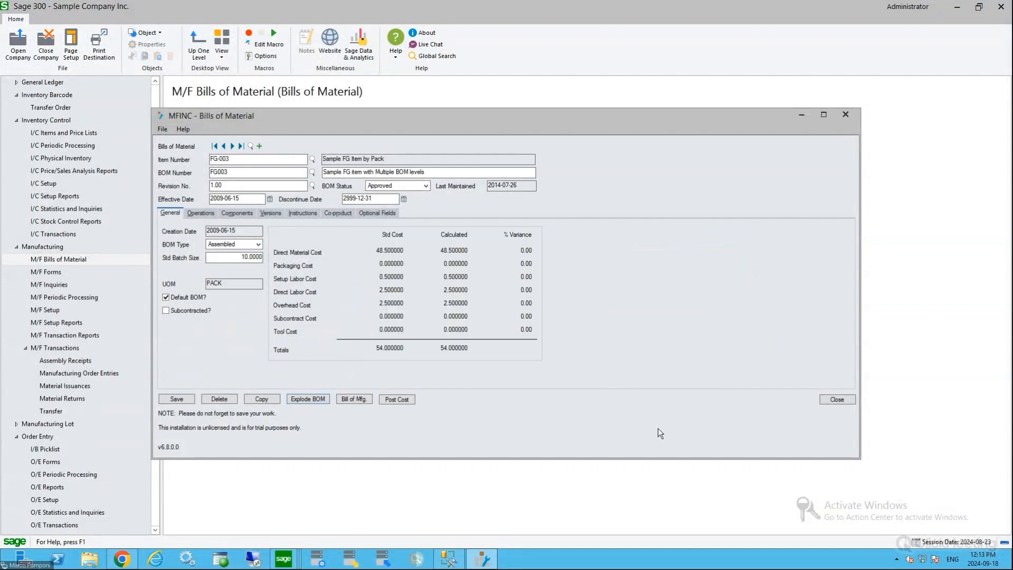
{"action": "left_click", "coordinate": [852, 401]}
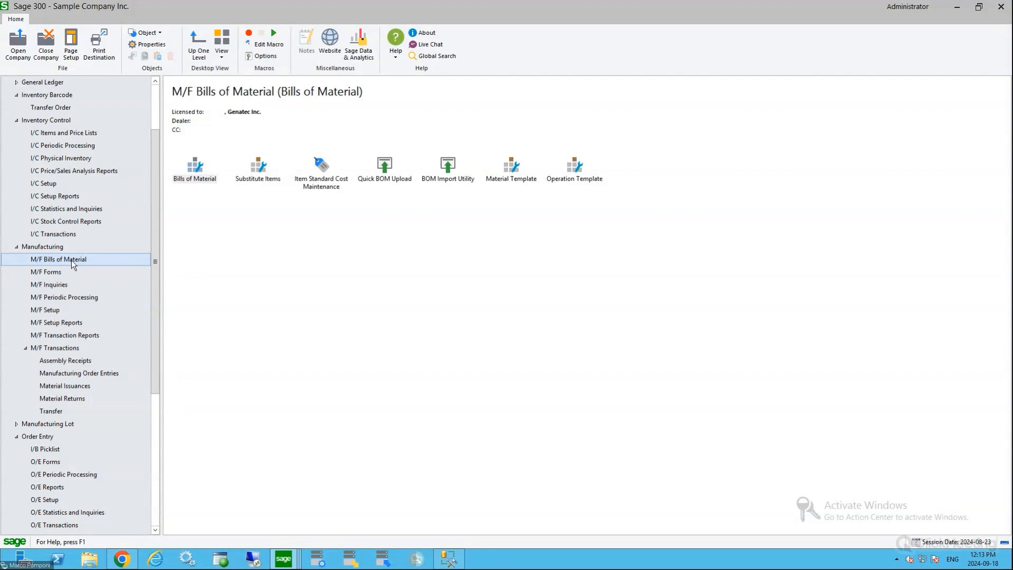
Open Item Standard Cost Maintenance and load raw material RM-001 to view its standard cost
{"action": "double_click", "coordinate": [321, 166]}
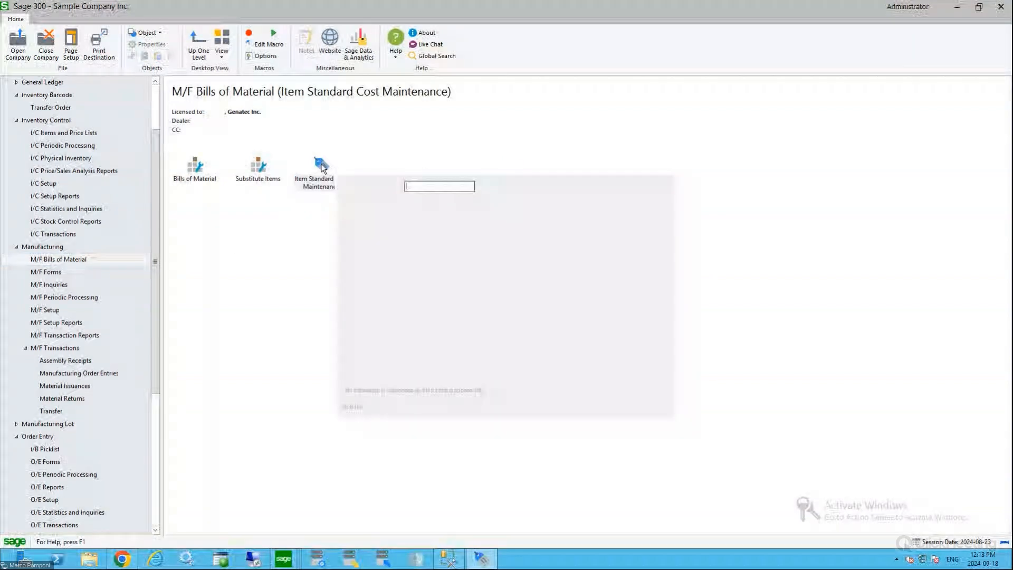
{"action": "left_click", "coordinate": [498, 187]}
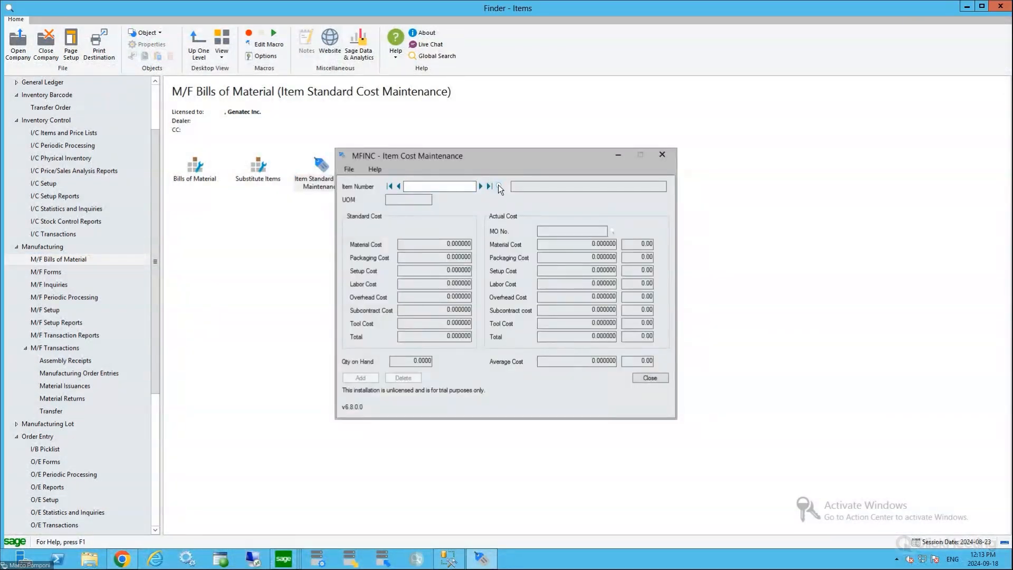
{"action": "left_click", "coordinate": [41, 498]}
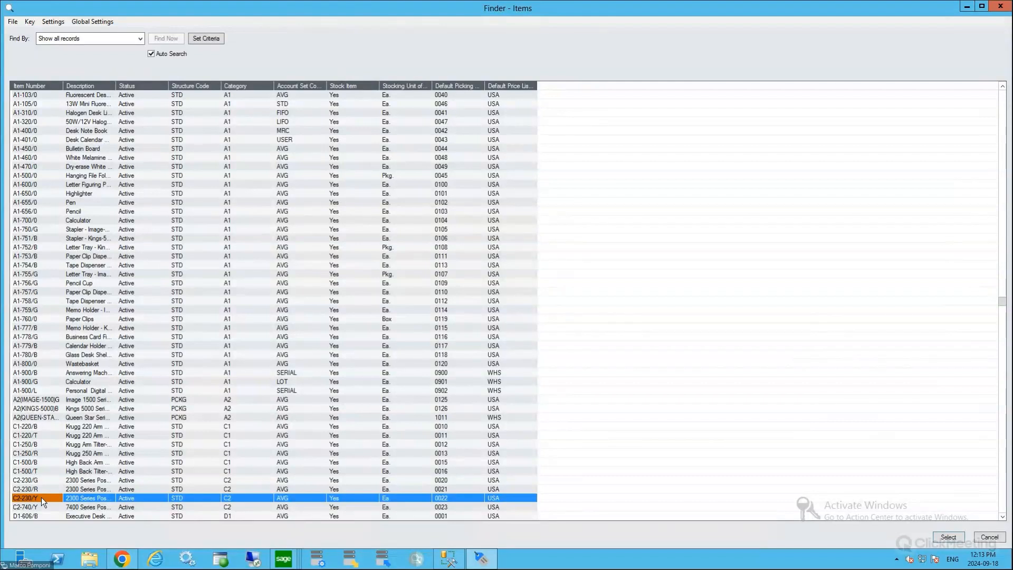
{"action": "scroll", "coordinate": [41, 497], "scroll_direction": "down", "scroll_amount": 15}
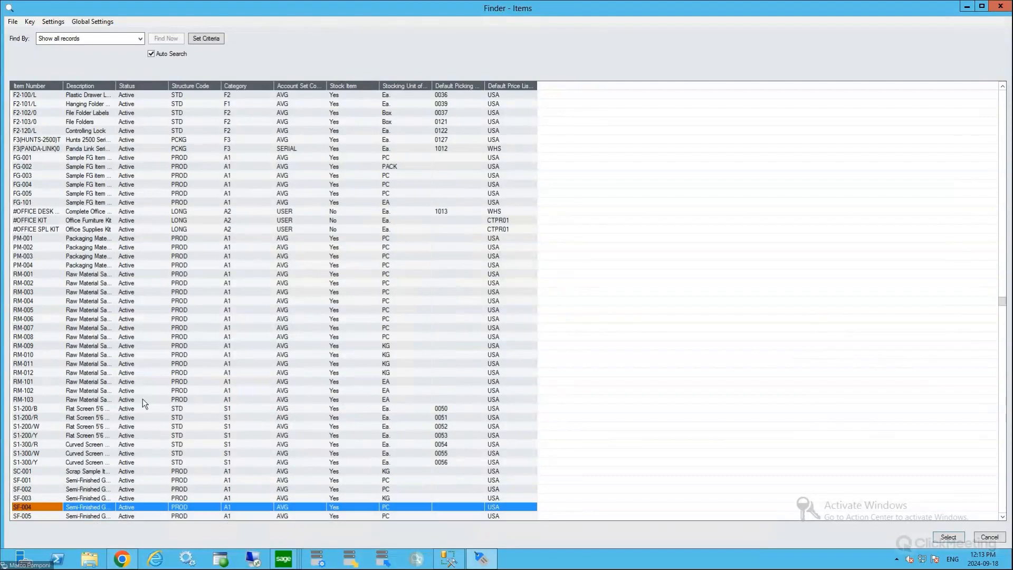
{"action": "left_click", "coordinate": [39, 274]}
{"action": "double_click", "coordinate": [37, 273]}
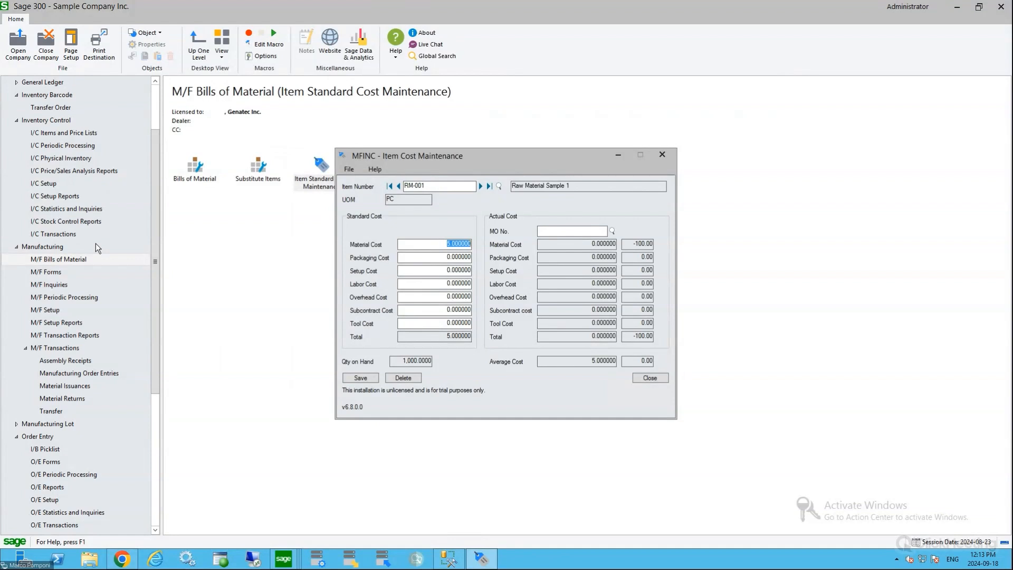
Find semi-finished item SF-001 in the item list and load its standard costs
{"action": "left_click", "coordinate": [425, 185]}
{"action": "double_click", "coordinate": [426, 185]}
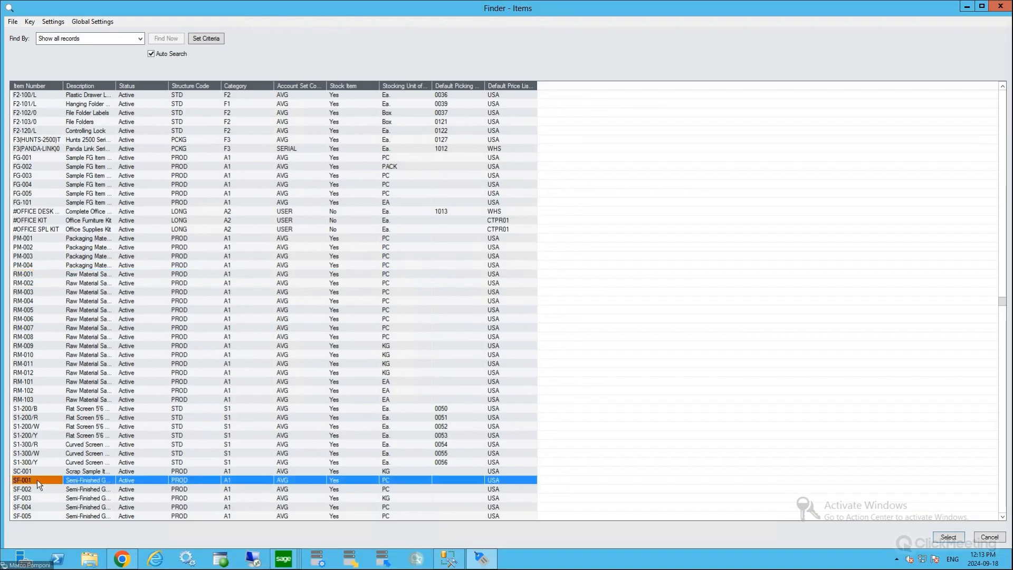
{"action": "scroll", "coordinate": [38, 483], "scroll_direction": "down", "scroll_amount": 4}
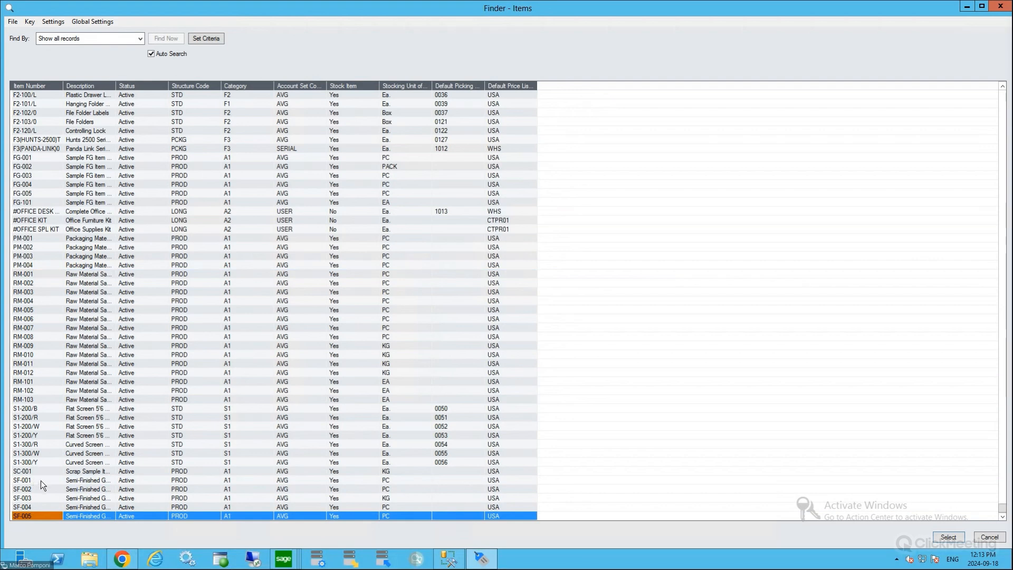
{"action": "left_click", "coordinate": [43, 478]}
{"action": "double_click", "coordinate": [43, 478]}
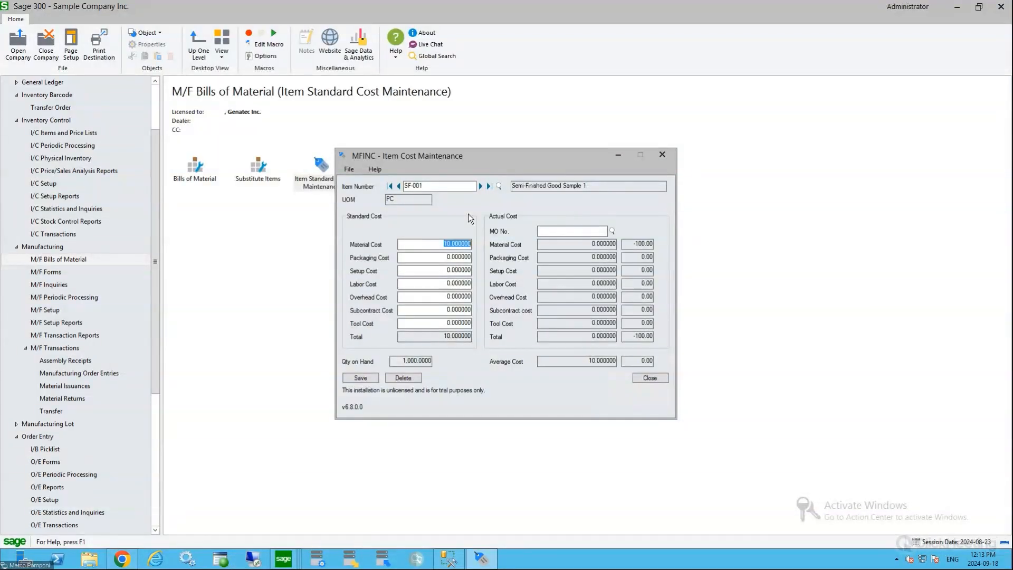
Advance to semi-finished item SF-003 and examine its standard material, setup and labor costs
{"action": "left_click", "coordinate": [481, 187]}
{"action": "left_click", "coordinate": [481, 186]}
{"action": "left_click", "coordinate": [441, 271]}
{"action": "left_click", "coordinate": [440, 284]}
{"action": "left_click", "coordinate": [431, 270]}
{"action": "left_click", "coordinate": [445, 244]}
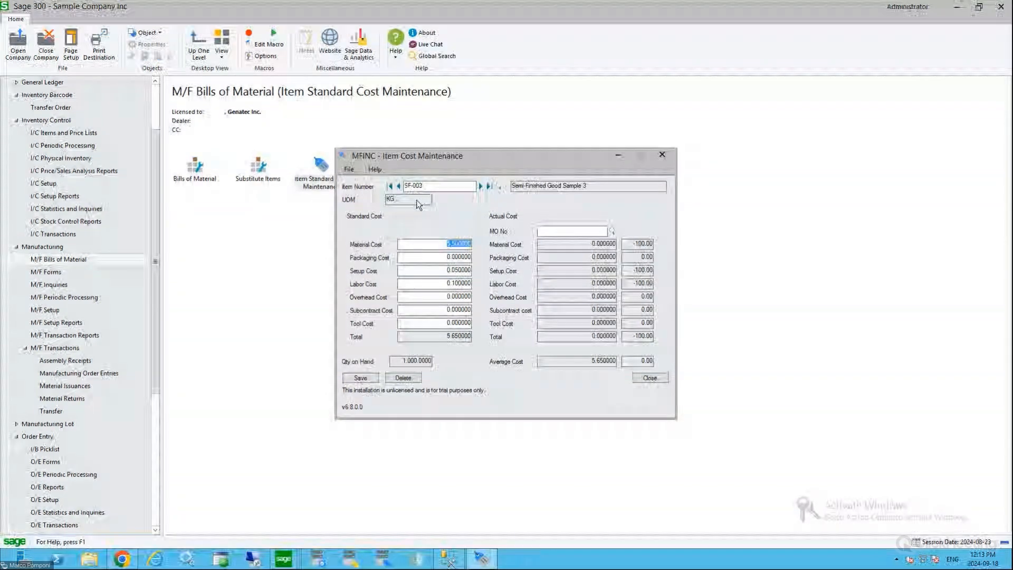
{"action": "left_click", "coordinate": [445, 270]}
{"action": "left_click", "coordinate": [431, 283]}
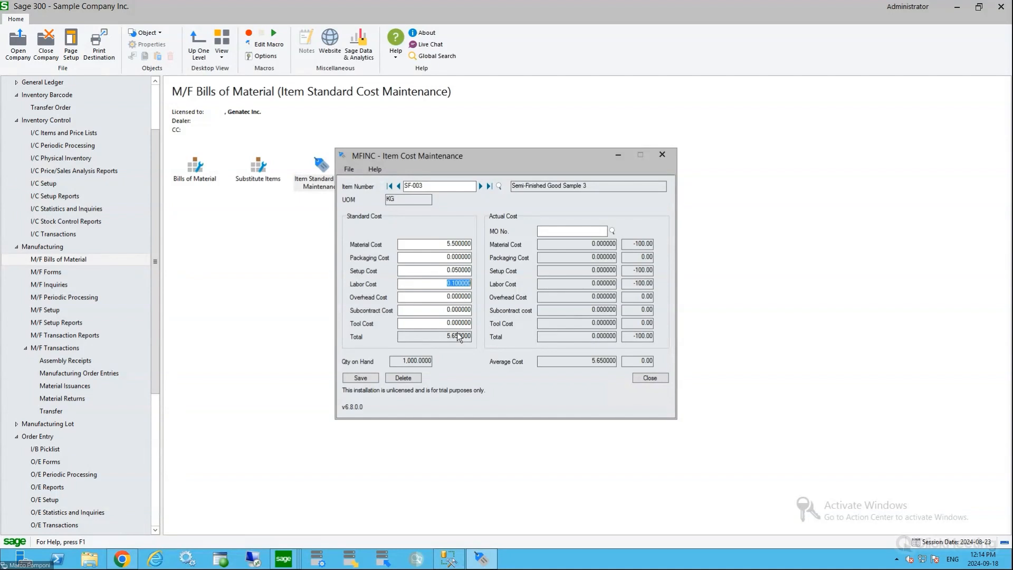
Load finished item FG-002, review its standard packaging and overhead costs, and close the item cost maintenance form
{"action": "left_click", "coordinate": [497, 185]}
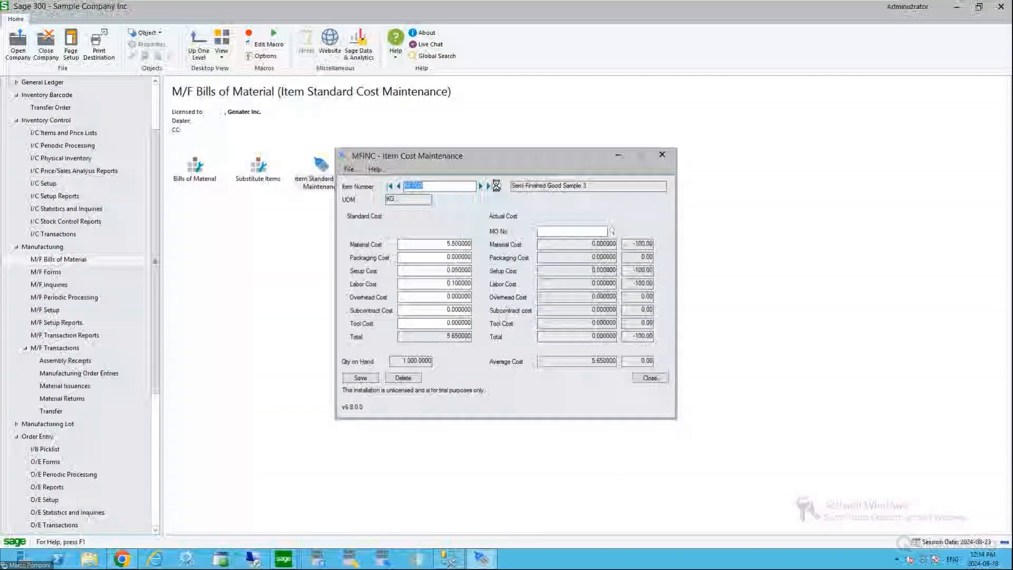
{"action": "key", "text": "Down"}
{"action": "key", "text": "Down"}
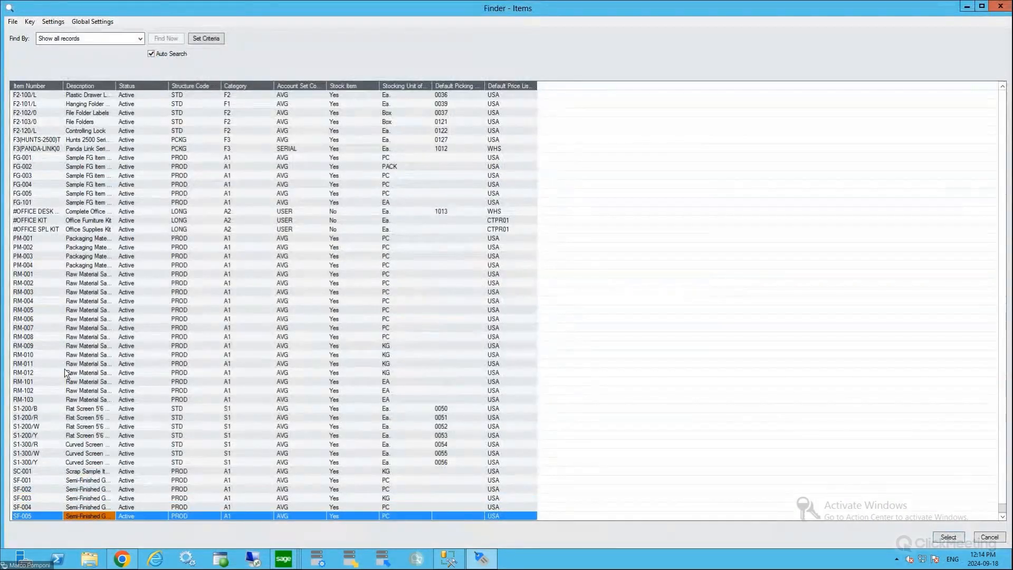
{"action": "left_click", "coordinate": [40, 166]}
{"action": "double_click", "coordinate": [48, 167]}
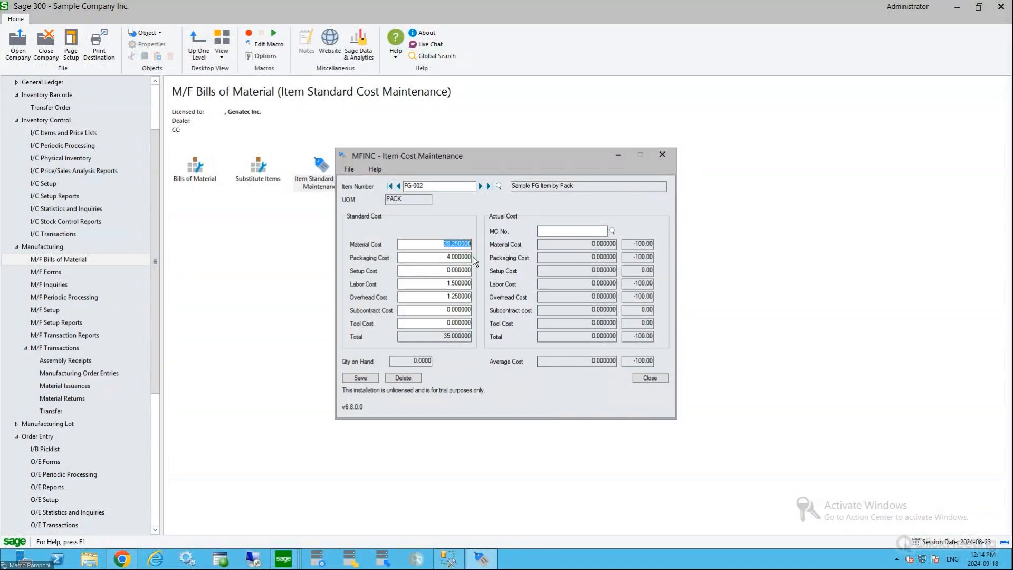
{"action": "left_click", "coordinate": [445, 256]}
{"action": "left_click", "coordinate": [436, 297]}
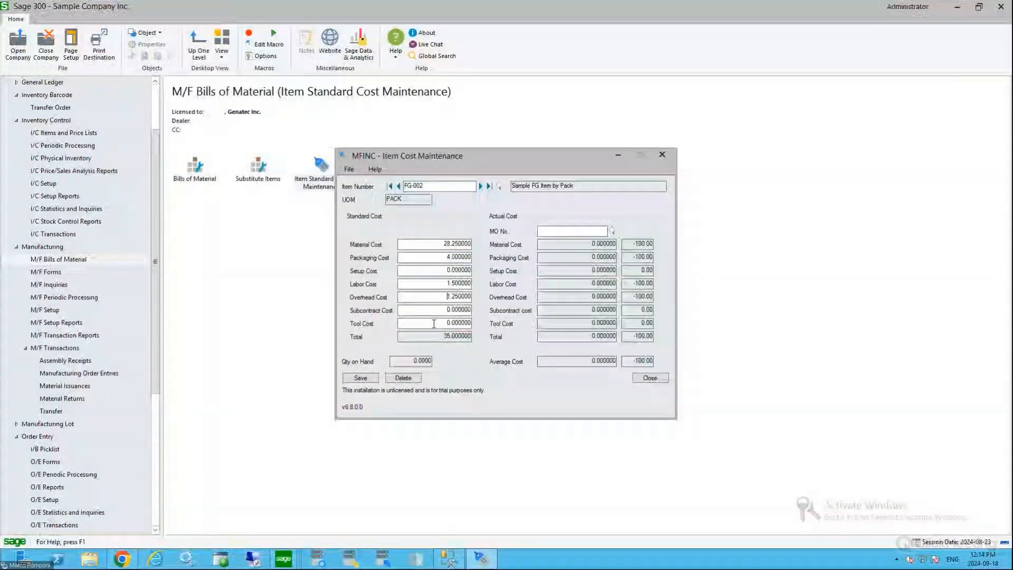
{"action": "left_click", "coordinate": [654, 377]}
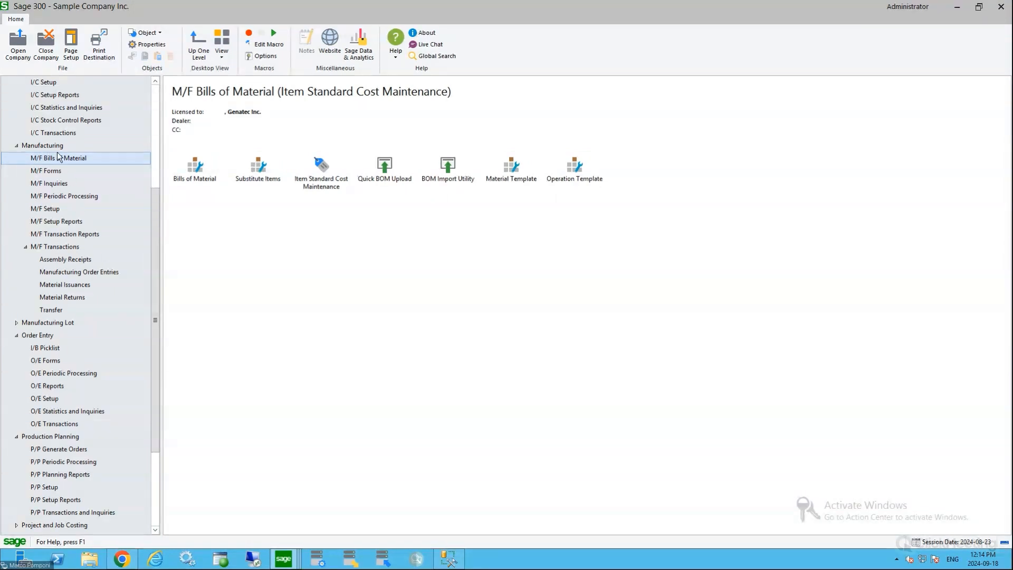
Open the Inventory Control Assemblies form, look at its build quantity field, and close it without saving
{"action": "left_click", "coordinate": [61, 132]}
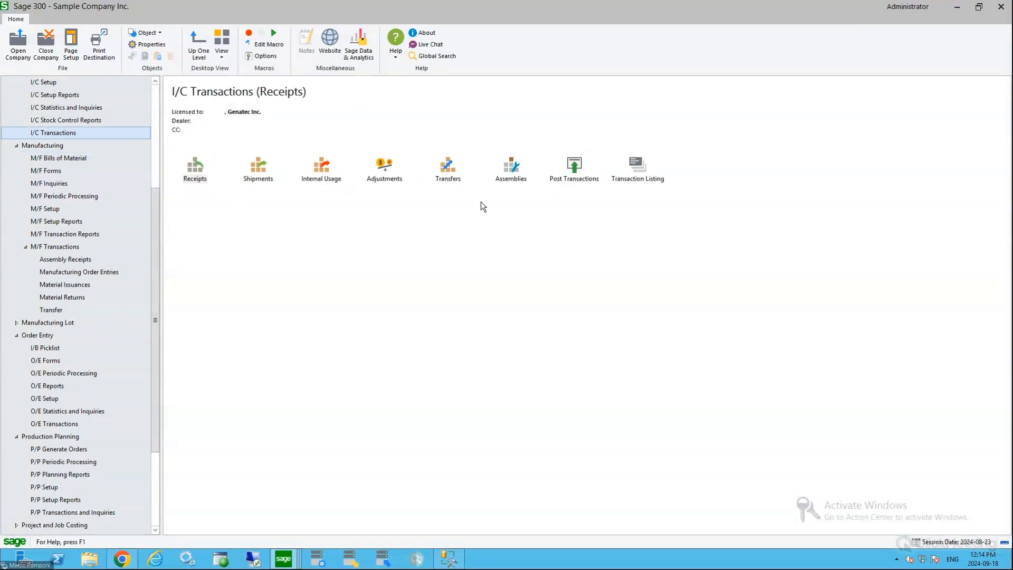
{"action": "left_click", "coordinate": [512, 175]}
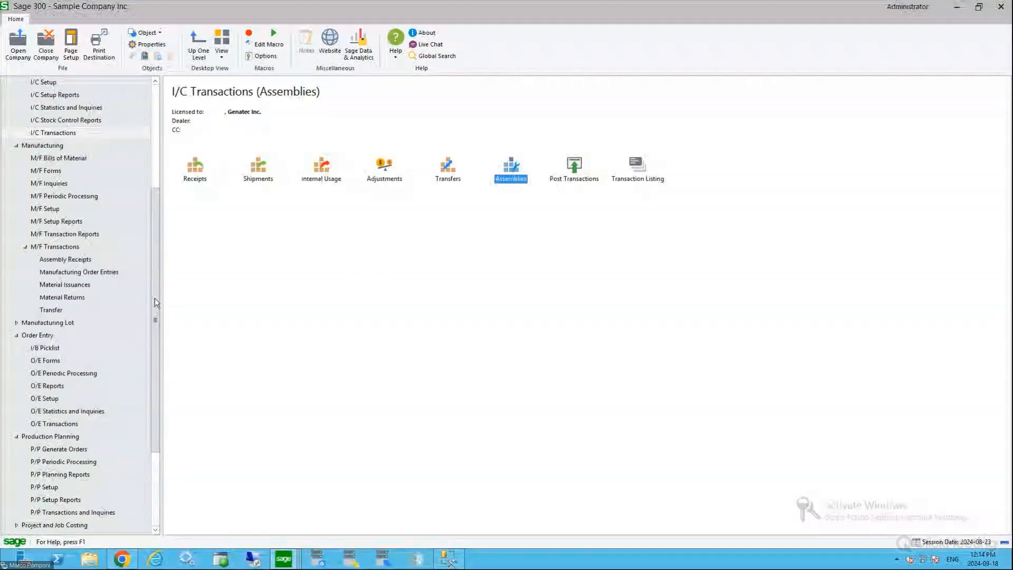
{"action": "double_click", "coordinate": [510, 173]}
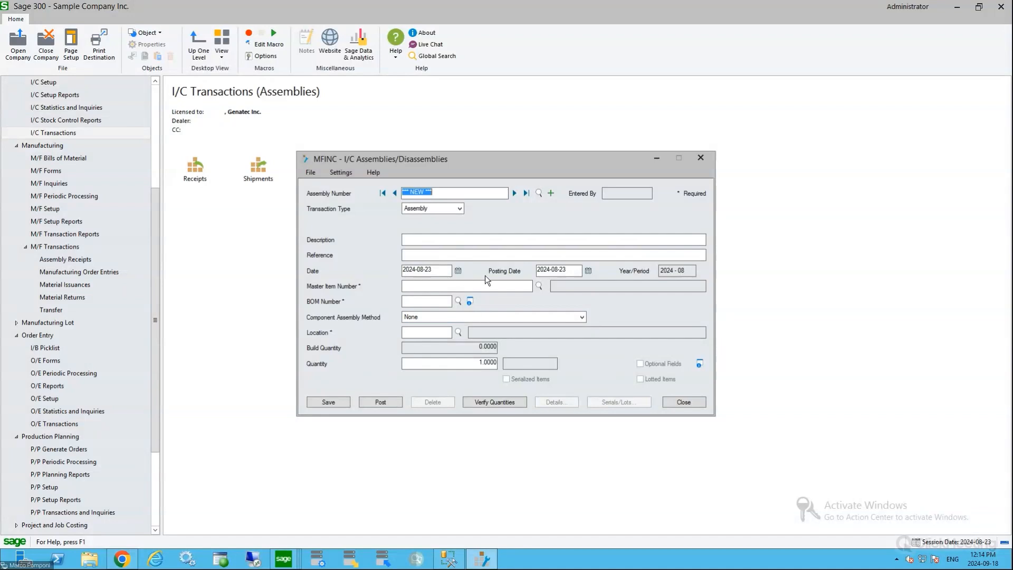
{"action": "left_click", "coordinate": [467, 365]}
{"action": "left_click", "coordinate": [684, 403]}
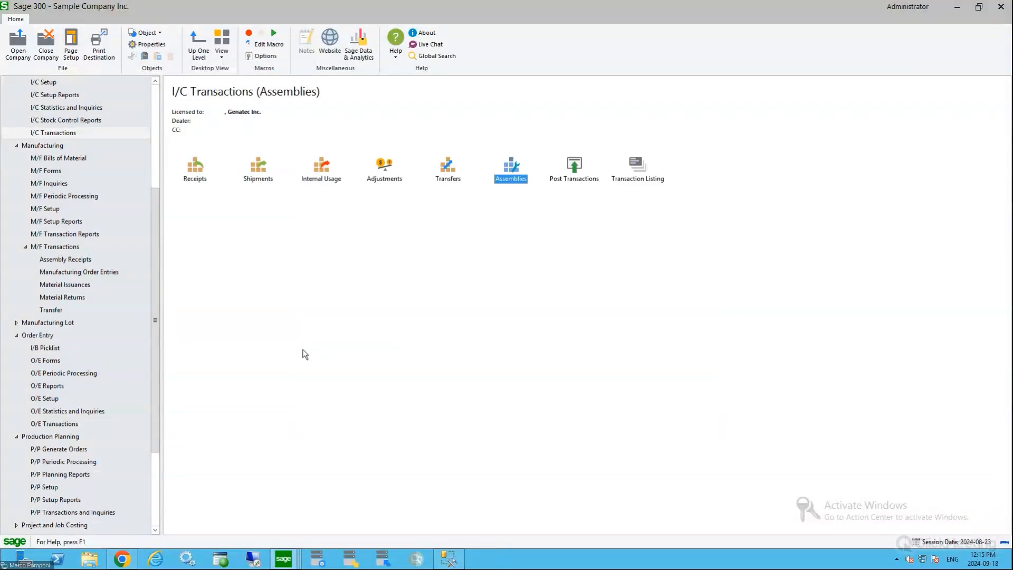
Return to the Manufacturing module's Bills of Material functions
{"action": "left_click_drag", "start_coordinate": [153, 242], "coordinate": [156, 136]}
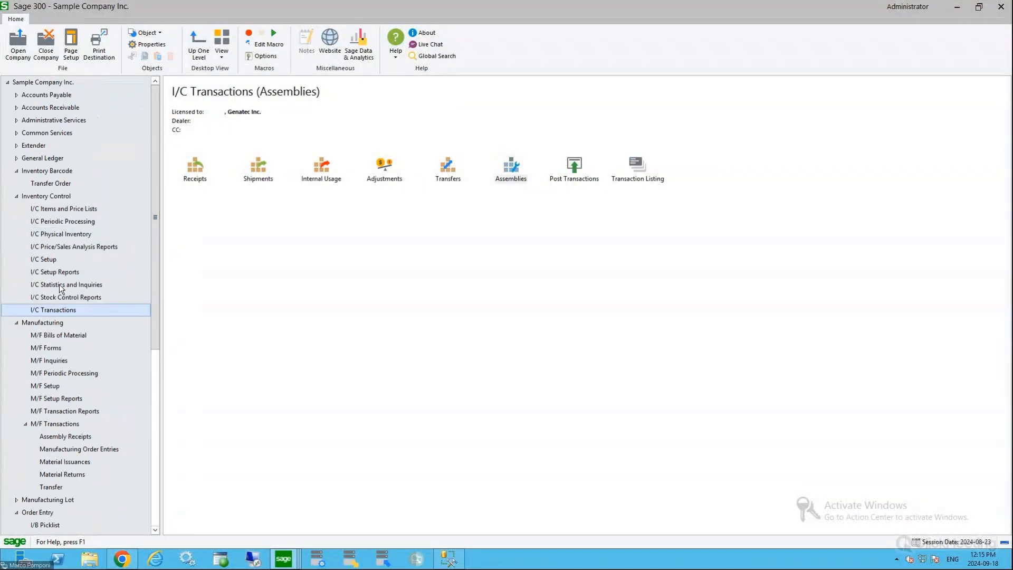
{"action": "left_click_drag", "start_coordinate": [154, 203], "coordinate": [151, 282]}
{"action": "left_click", "coordinate": [69, 197]}
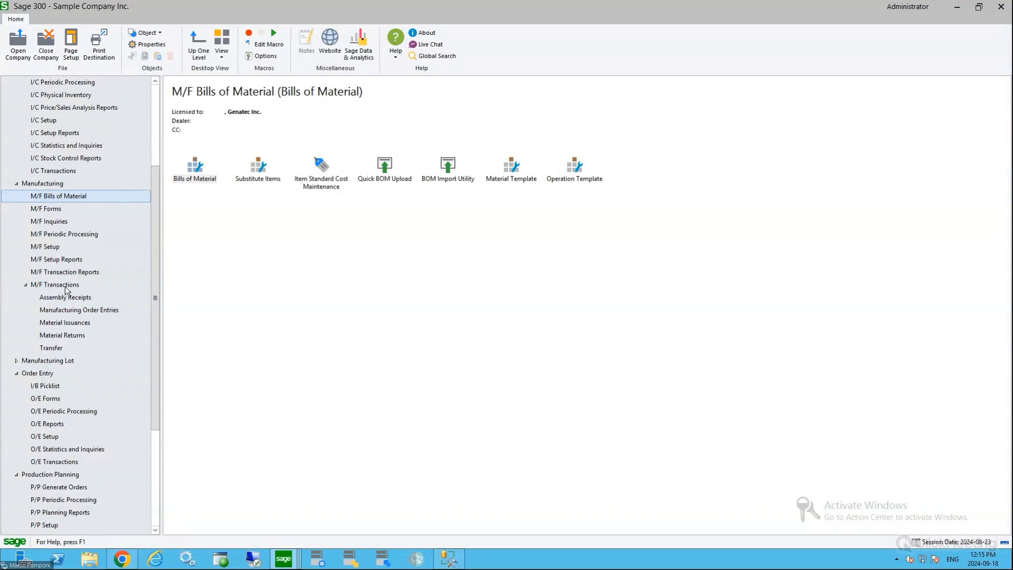
Open the MO Entries form in Manufacturing and load the first manufacturing order, for finished item FG-001
{"action": "left_click", "coordinate": [71, 312]}
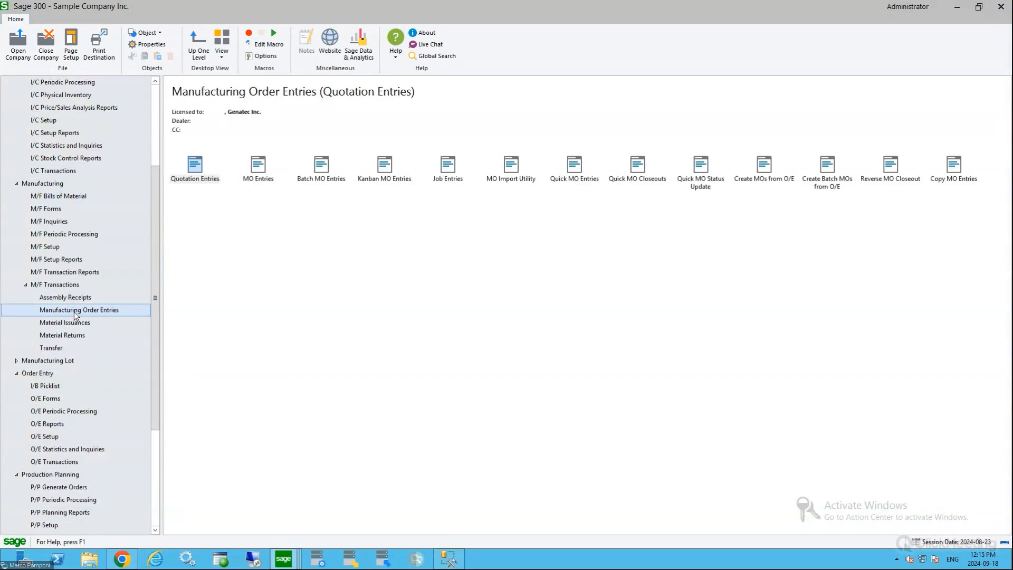
{"action": "left_click", "coordinate": [259, 166]}
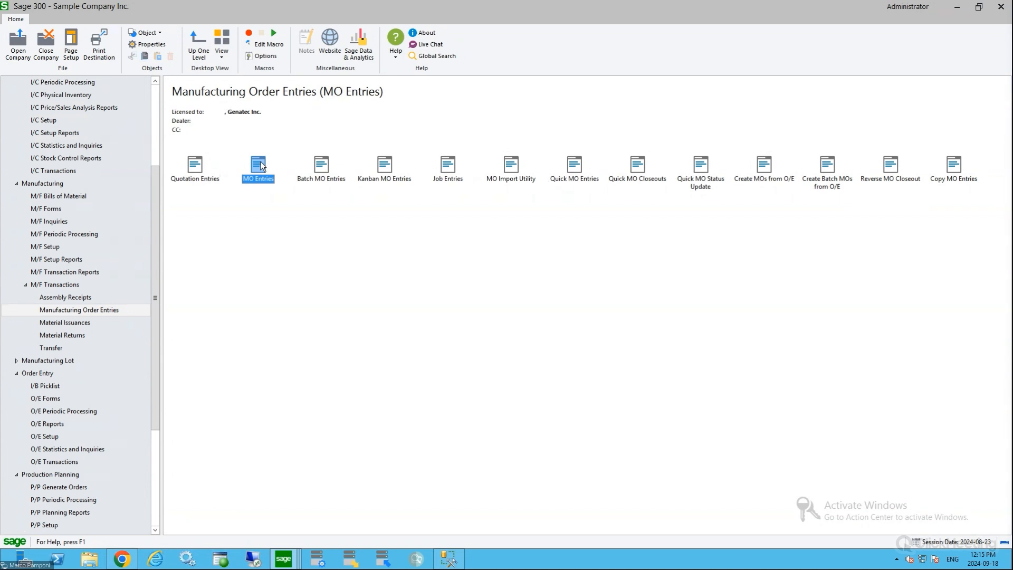
{"action": "double_click", "coordinate": [259, 165]}
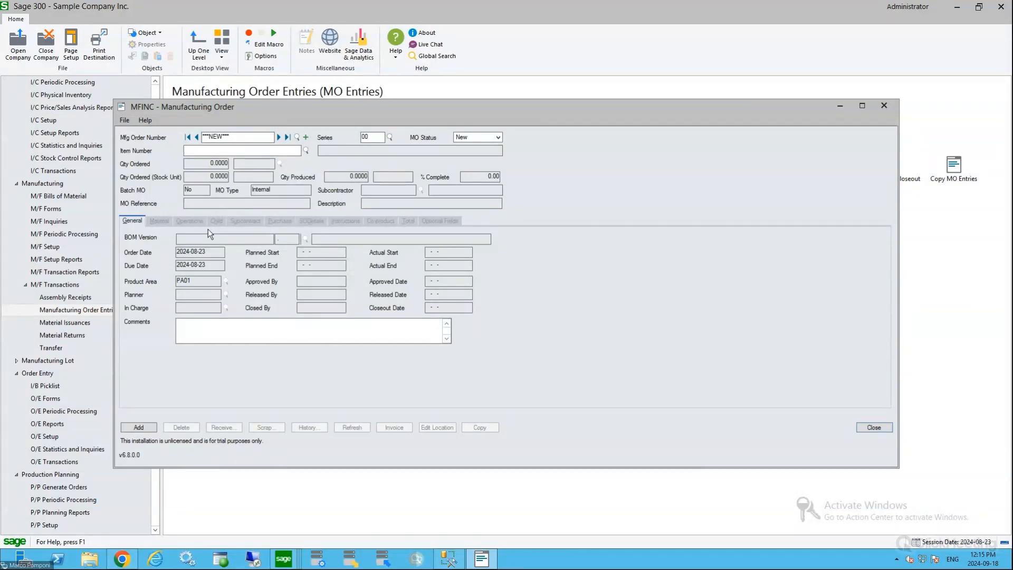
{"action": "left_click", "coordinate": [297, 137]}
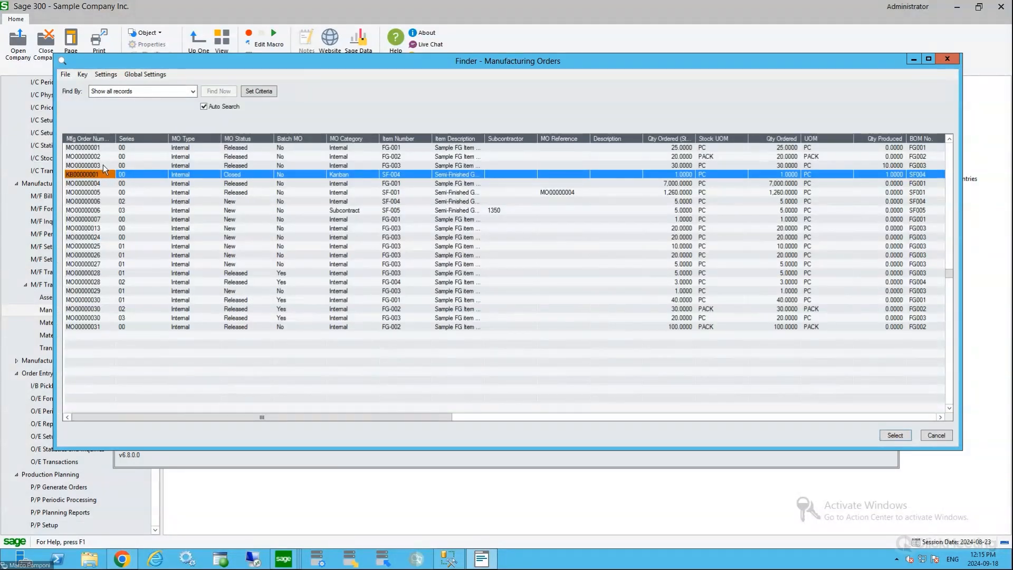
{"action": "double_click", "coordinate": [111, 148]}
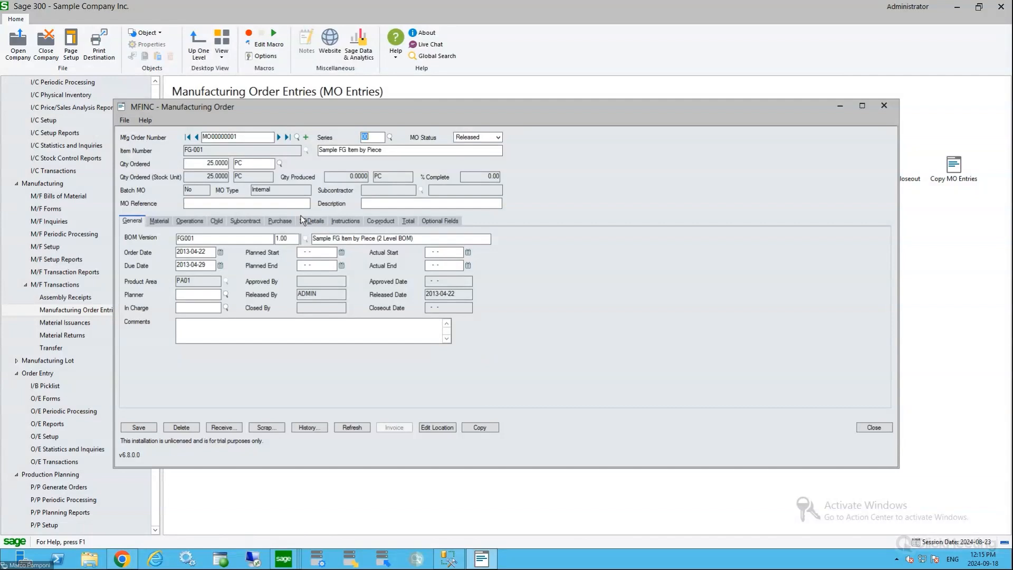
Examine the manufacturing order's number, ordered quantity and available status options, keeping the Released status
{"action": "left_click_drag", "start_coordinate": [239, 138], "coordinate": [205, 143]}
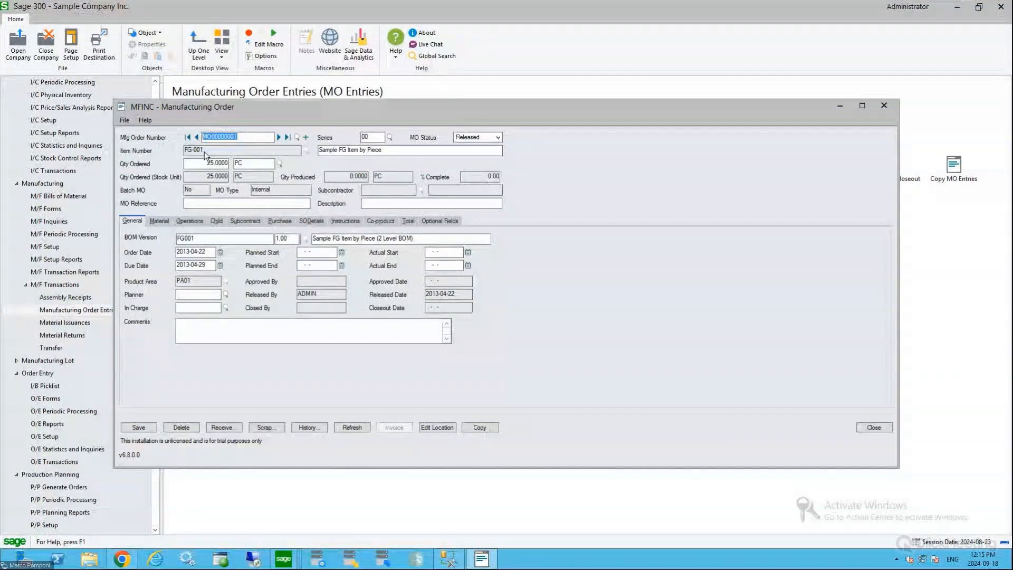
{"action": "left_click", "coordinate": [205, 163]}
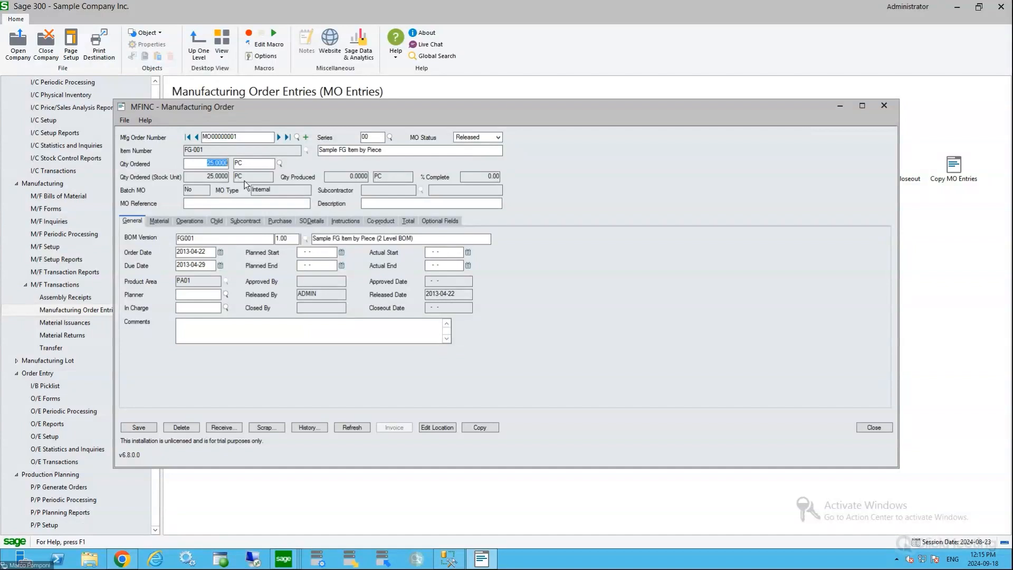
{"action": "left_click", "coordinate": [498, 137]}
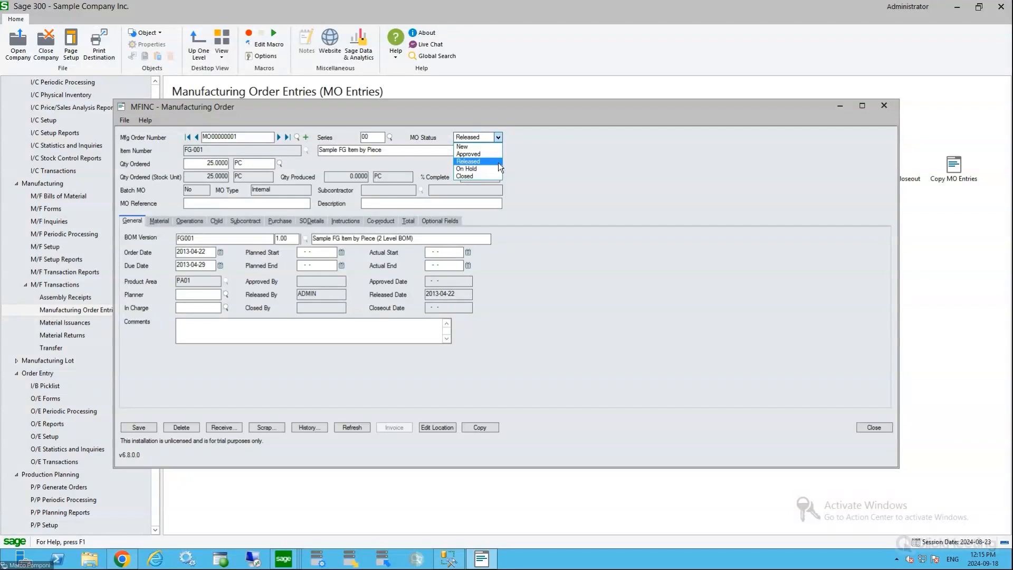
{"action": "left_click", "coordinate": [498, 161]}
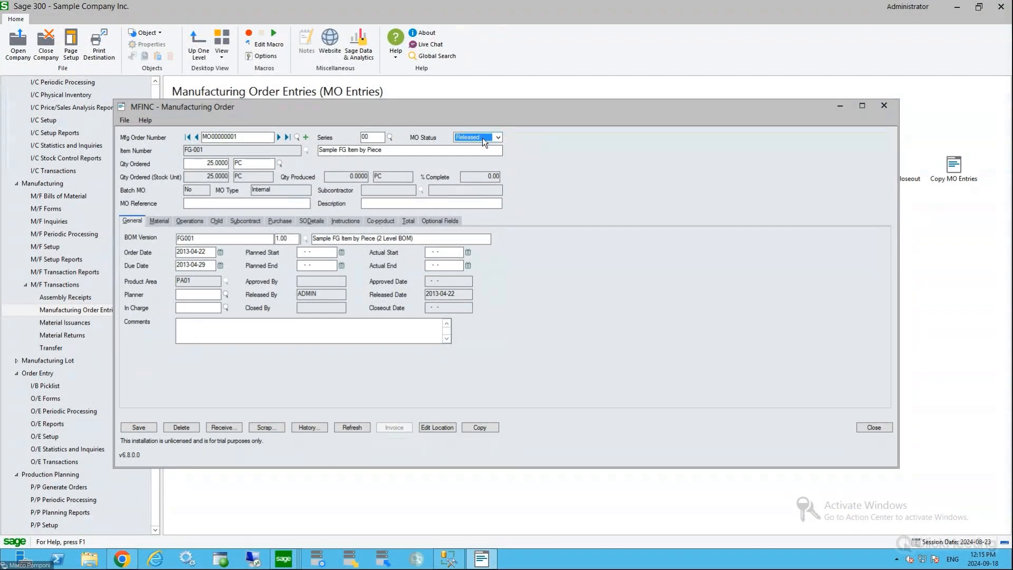
{"action": "left_click", "coordinate": [209, 164]}
Review the order, planned and actual dates, and look up the available planners without choosing one
{"action": "left_click", "coordinate": [209, 254]}
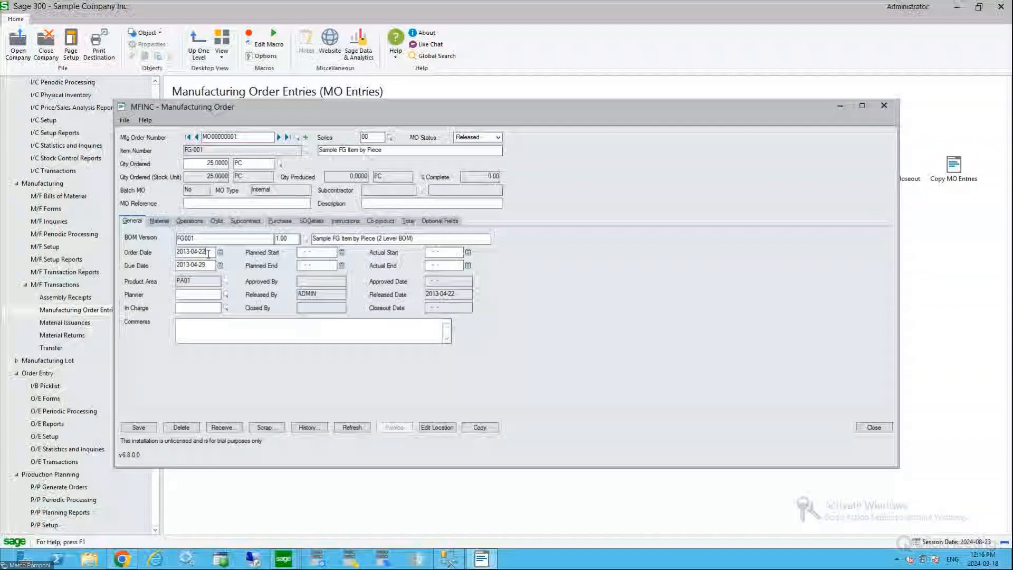
{"action": "key", "text": "Tab"}
{"action": "left_click", "coordinate": [322, 254]}
{"action": "left_click_drag", "start_coordinate": [322, 253], "coordinate": [280, 248]}
{"action": "key", "text": "Tab"}
{"action": "left_click_drag", "start_coordinate": [452, 250], "coordinate": [422, 269]}
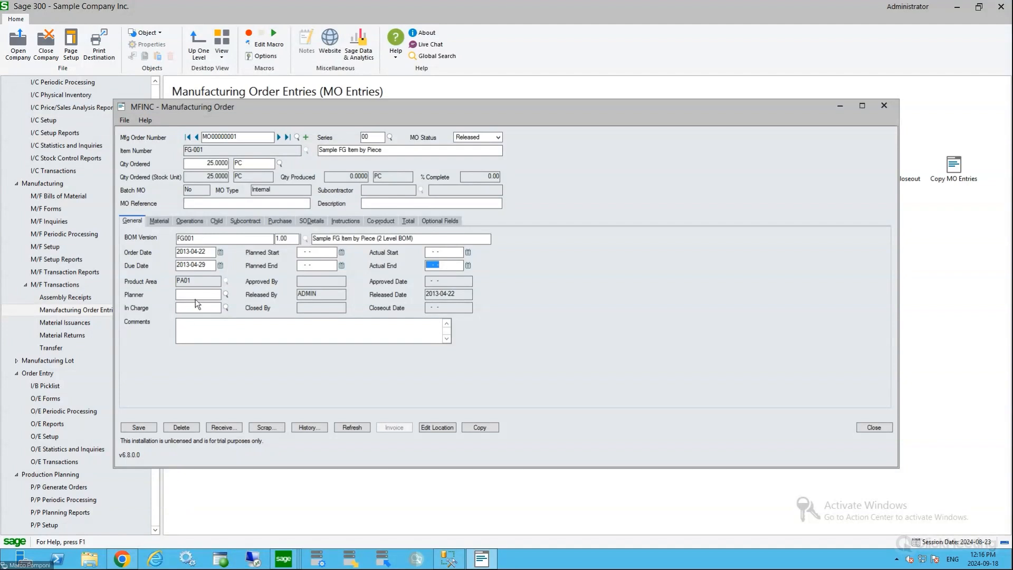
{"action": "left_click", "coordinate": [226, 294]}
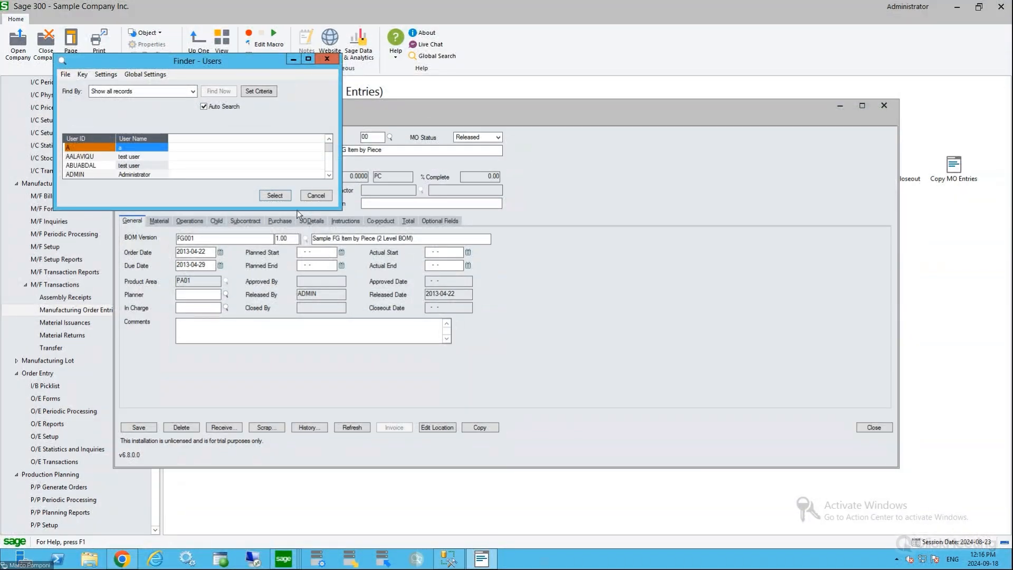
{"action": "left_click", "coordinate": [320, 197]}
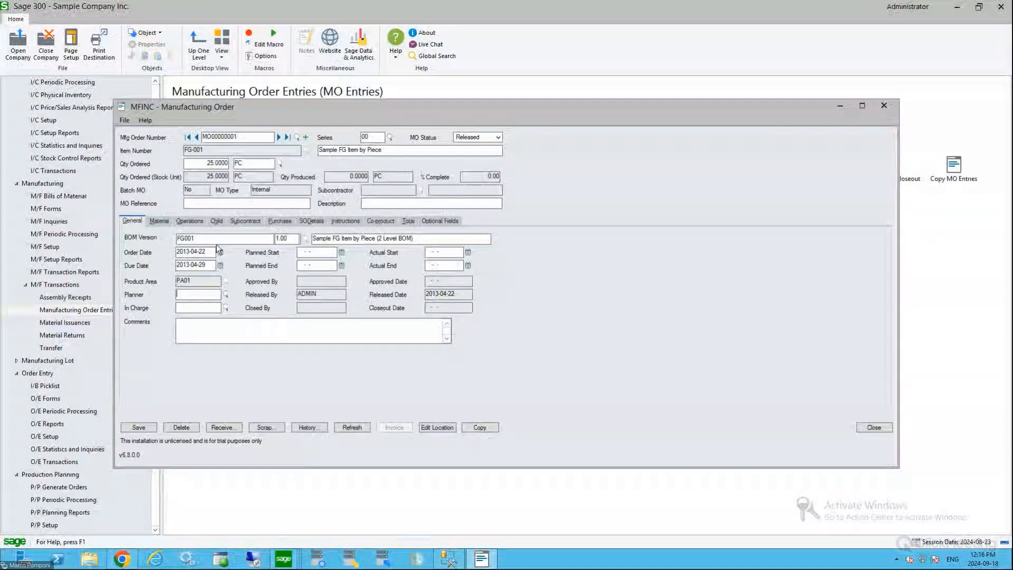
Compare the ordered quantity with the required quantities of material components SF-001, PM-001 and PM-002
{"action": "left_click_drag", "start_coordinate": [204, 161], "coordinate": [231, 165]}
{"action": "left_click", "coordinate": [159, 221]}
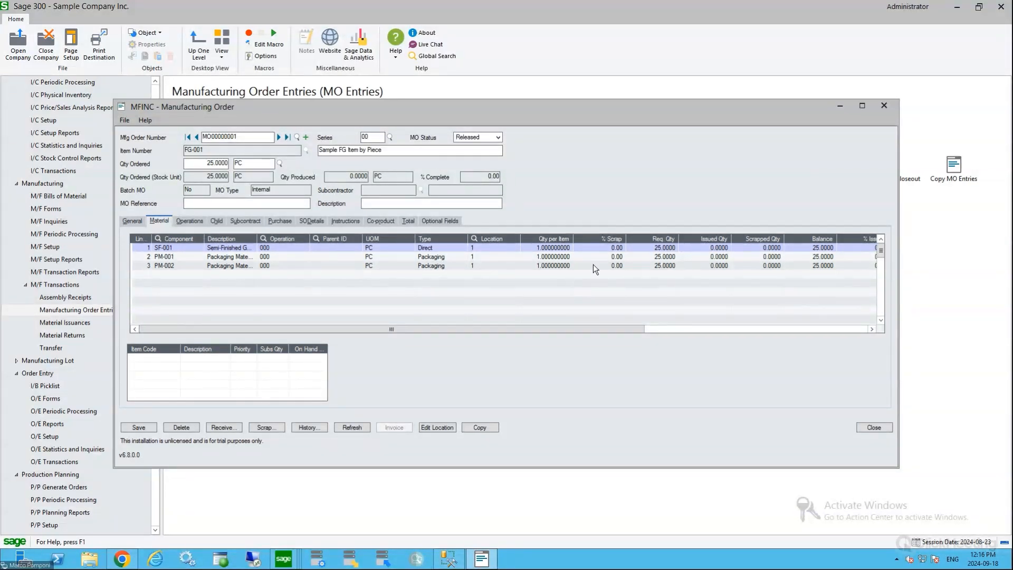
{"action": "left_click", "coordinate": [550, 251]}
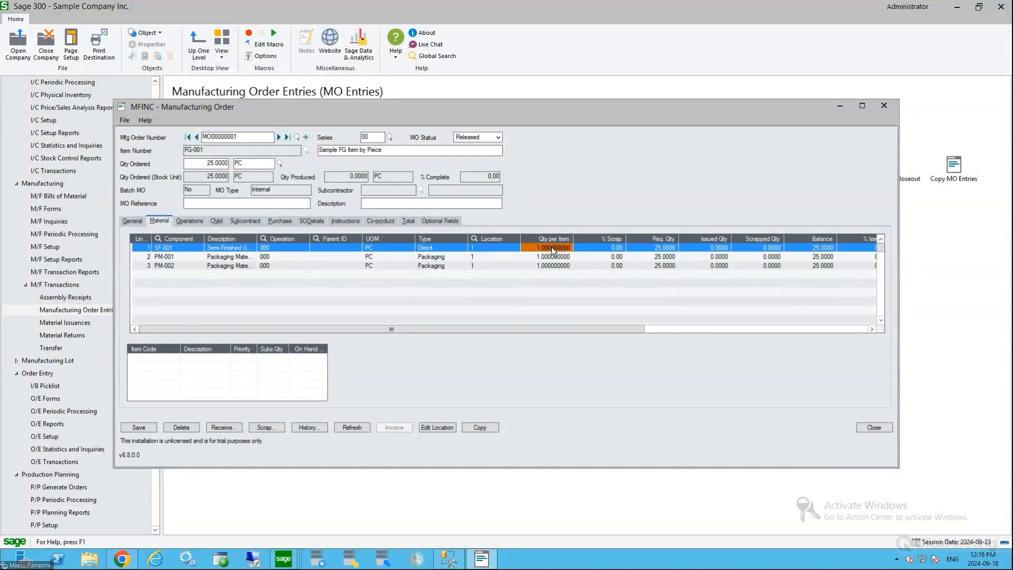
{"action": "left_click", "coordinate": [216, 246]}
{"action": "left_click", "coordinate": [241, 260]}
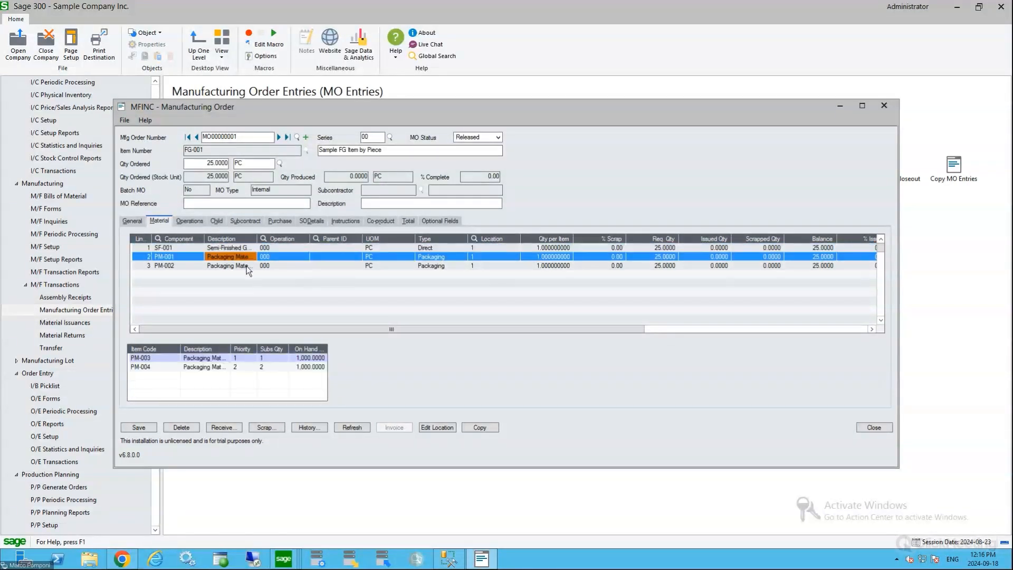
{"action": "left_click", "coordinate": [247, 265]}
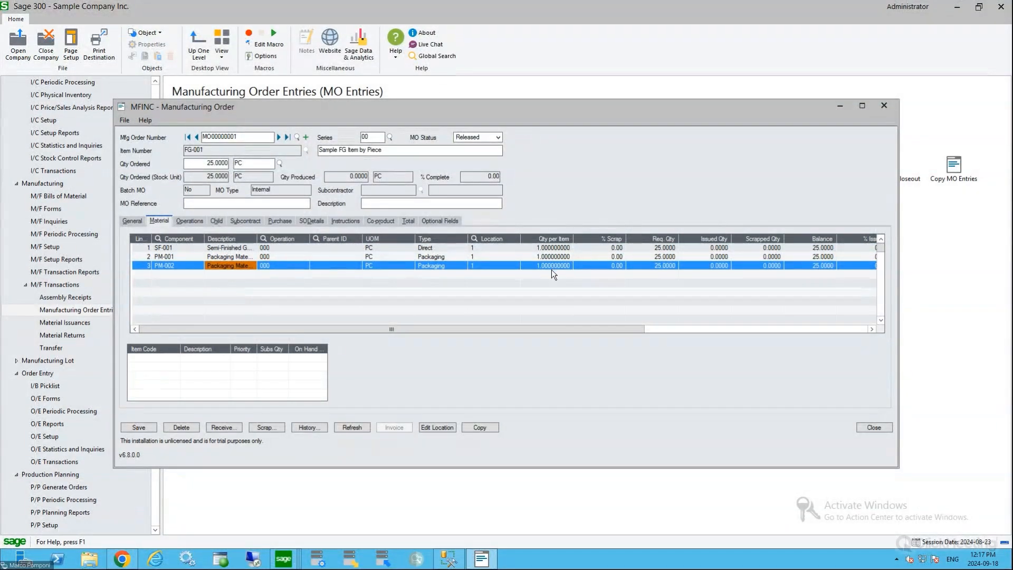
{"action": "left_click", "coordinate": [191, 163]}
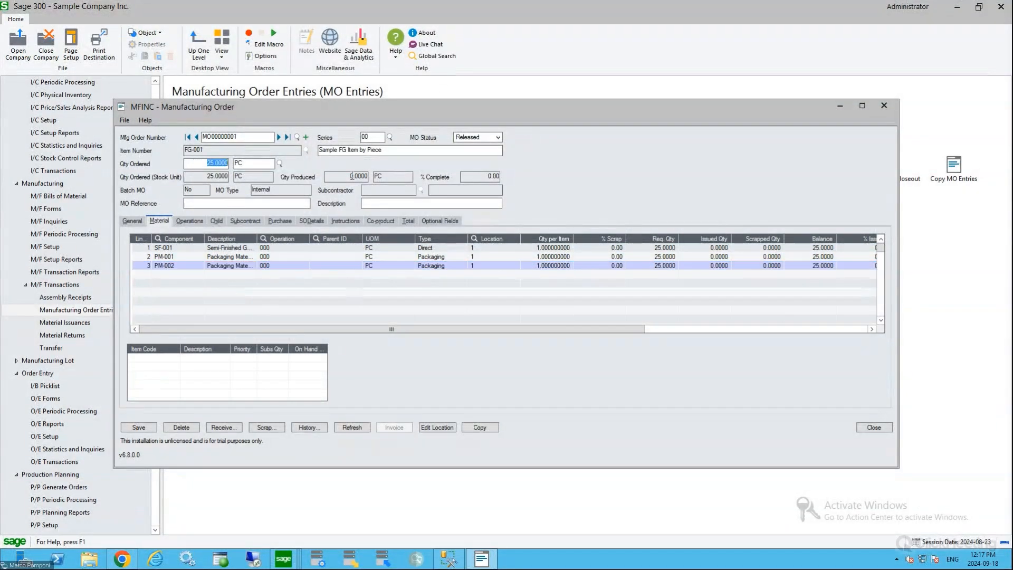
{"action": "left_click", "coordinate": [647, 267]}
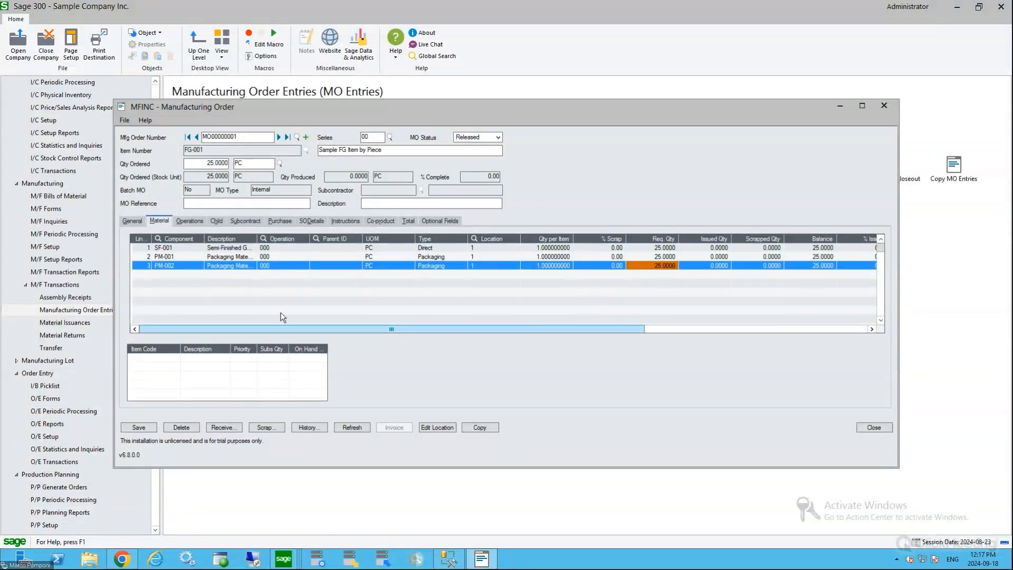
Look through the order's operations, linked sales and purchase orders, instructions and cost totals
{"action": "left_click", "coordinate": [190, 221]}
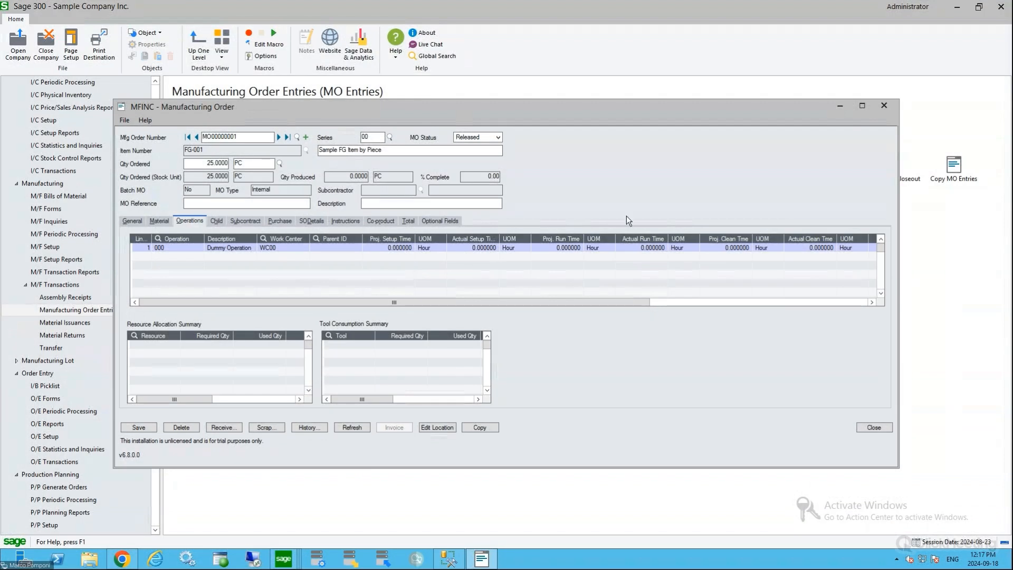
{"action": "left_click", "coordinate": [161, 222]}
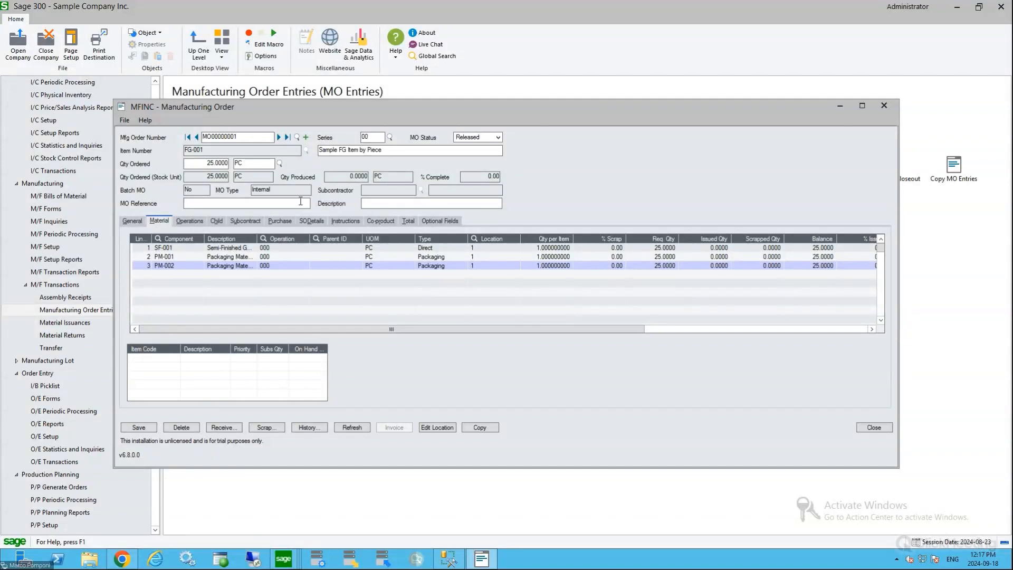
{"action": "left_click", "coordinate": [319, 222]}
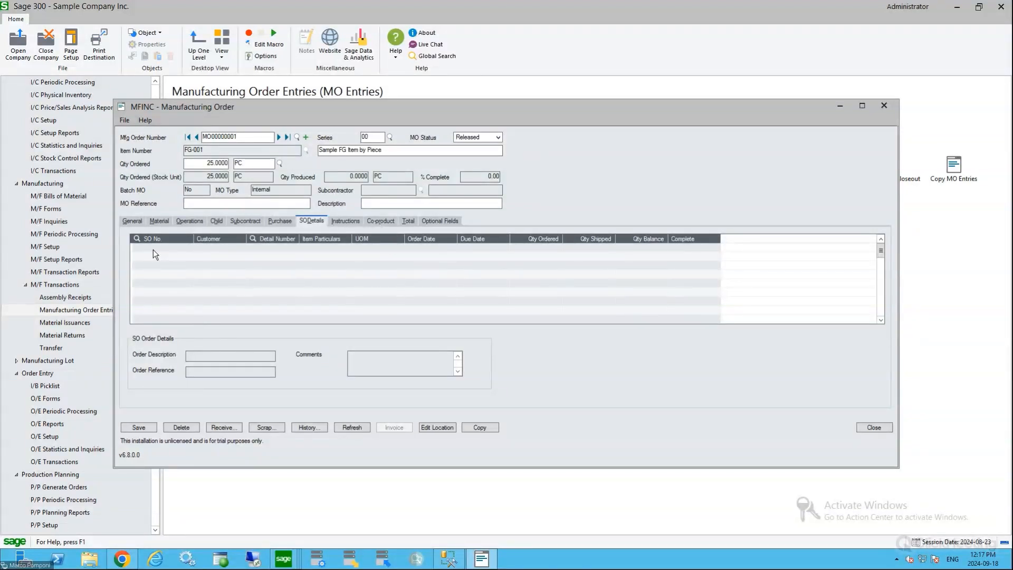
{"action": "left_click", "coordinate": [277, 221]}
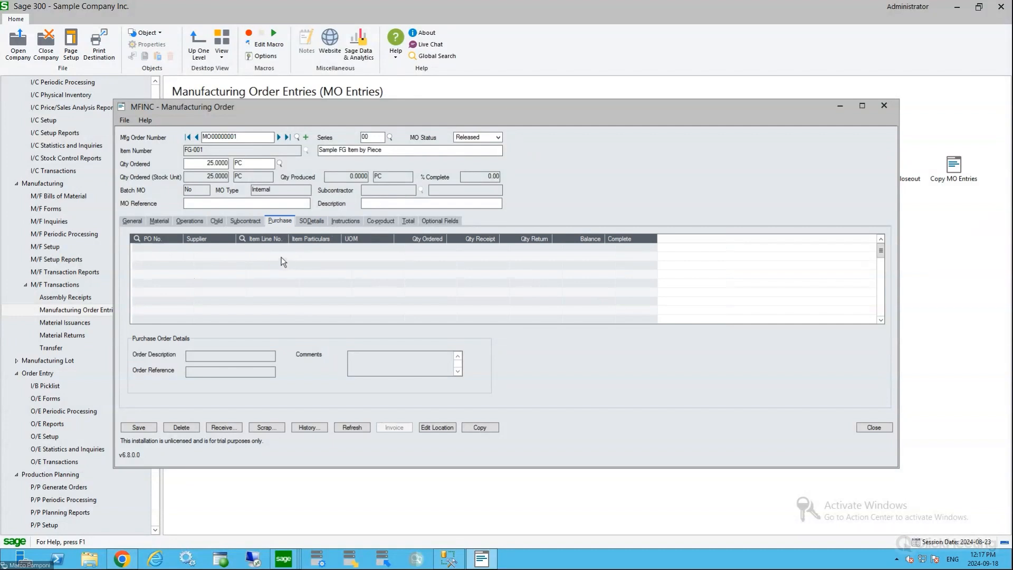
{"action": "left_click", "coordinate": [342, 224]}
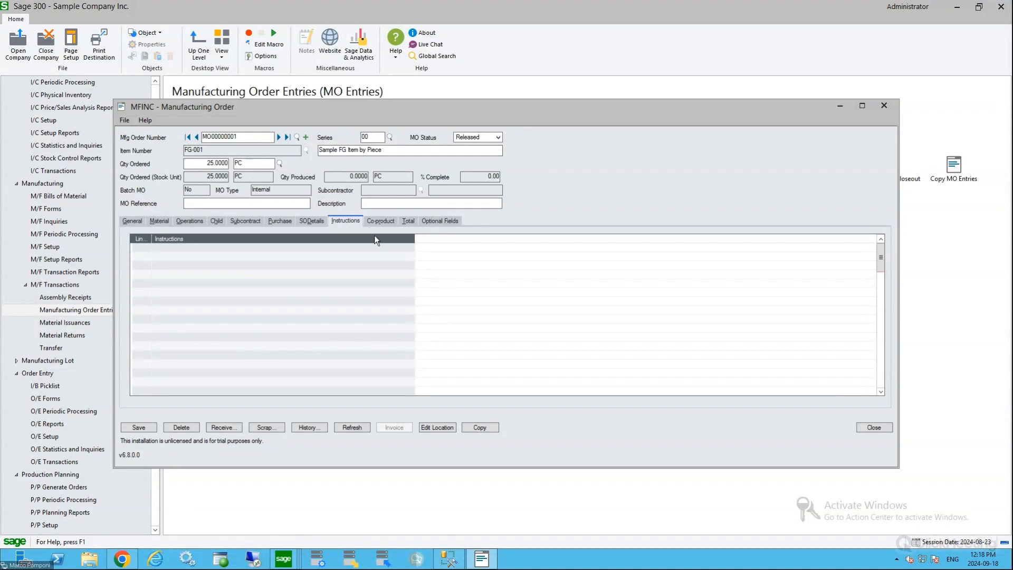
{"action": "left_click", "coordinate": [409, 220]}
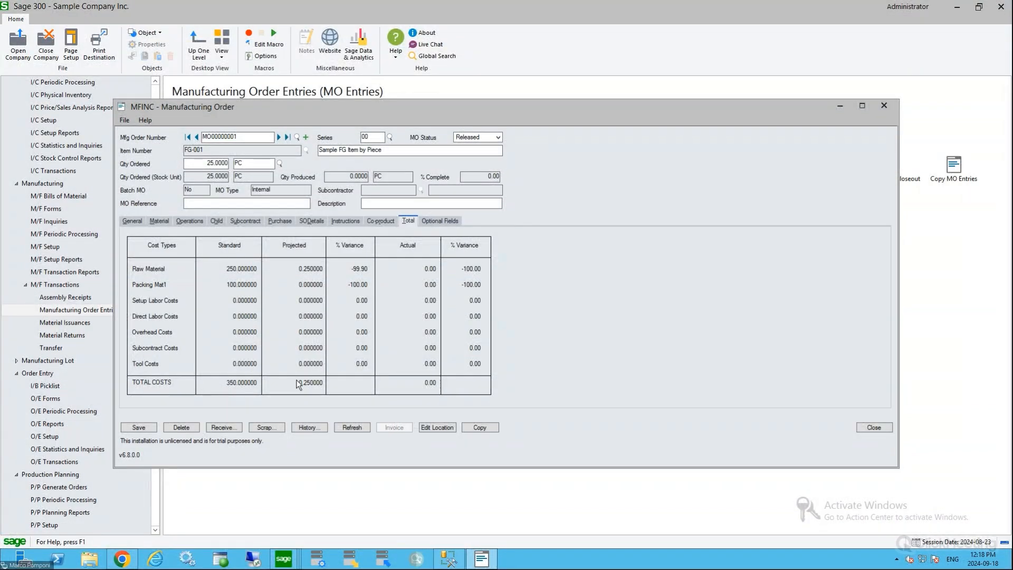
Save the manufacturing order from its general details, choose to print it, and cancel the PDF export
{"action": "left_click", "coordinate": [131, 222]}
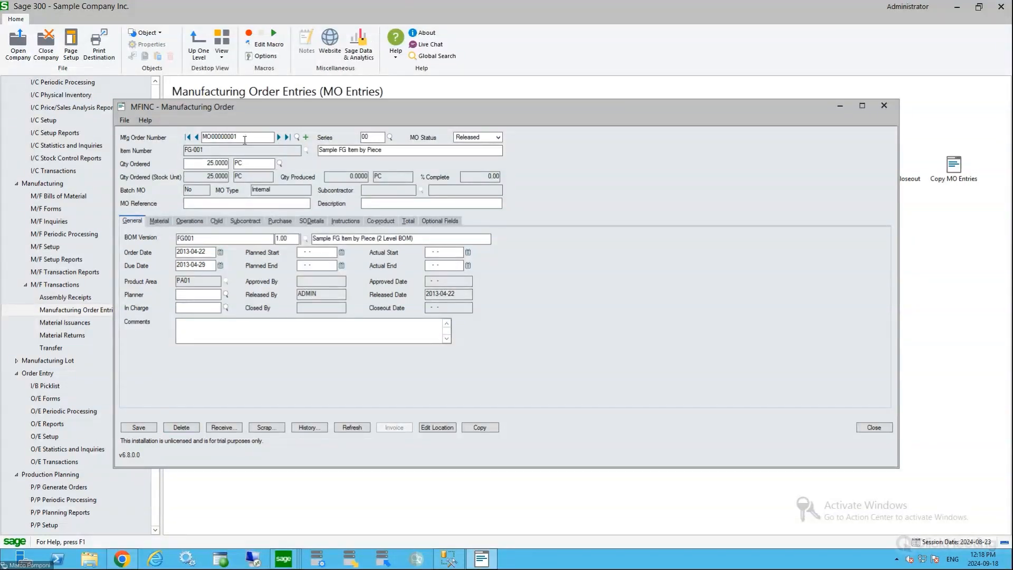
{"action": "left_click", "coordinate": [138, 427]}
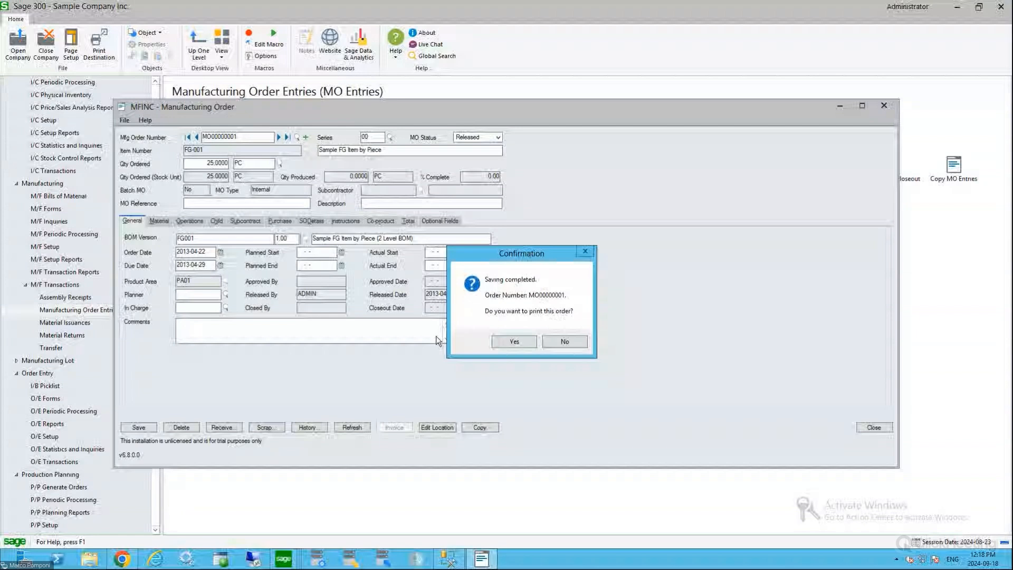
{"action": "left_click", "coordinate": [523, 343]}
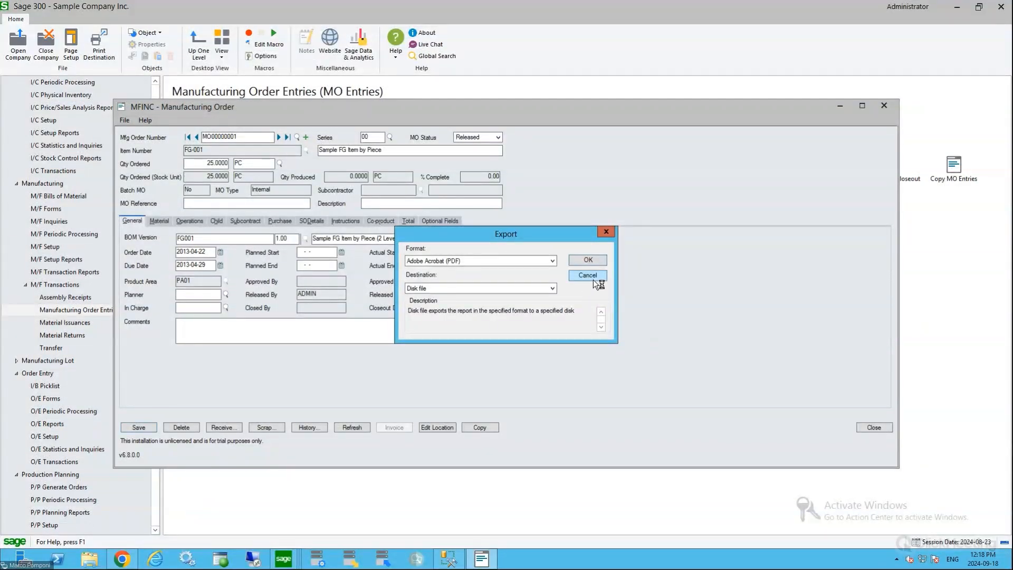
{"action": "left_click", "coordinate": [590, 275]}
Preview the printable manufacturing order form, and close both the preview and the order entry form
{"action": "left_click", "coordinate": [417, 222]}
{"action": "left_click", "coordinate": [422, 275]}
{"action": "left_click", "coordinate": [431, 288]}
{"action": "left_click", "coordinate": [585, 215]}
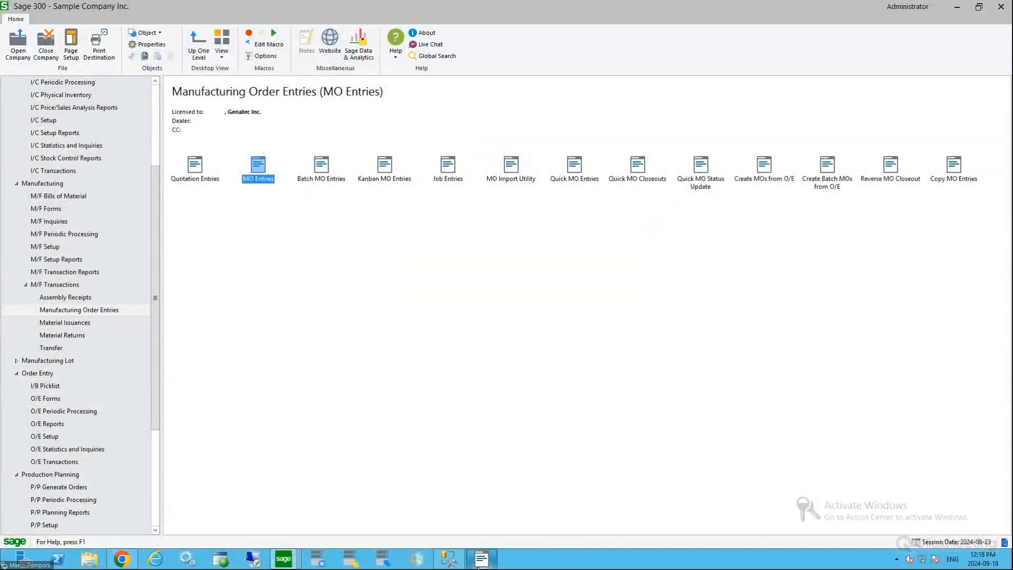
{"action": "left_click", "coordinate": [512, 341]}
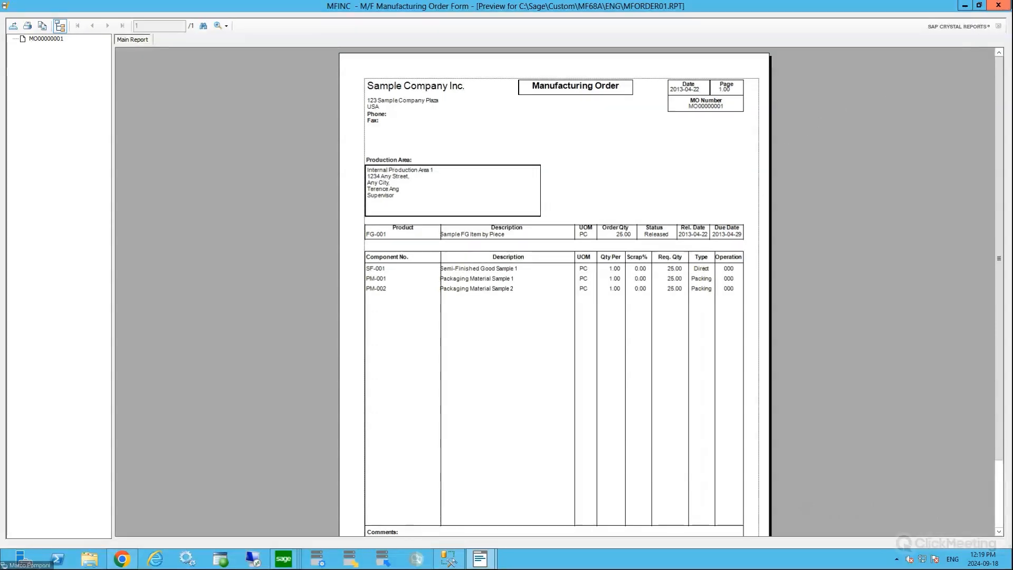
{"action": "left_click", "coordinate": [1001, 8]}
{"action": "left_click", "coordinate": [873, 427]}
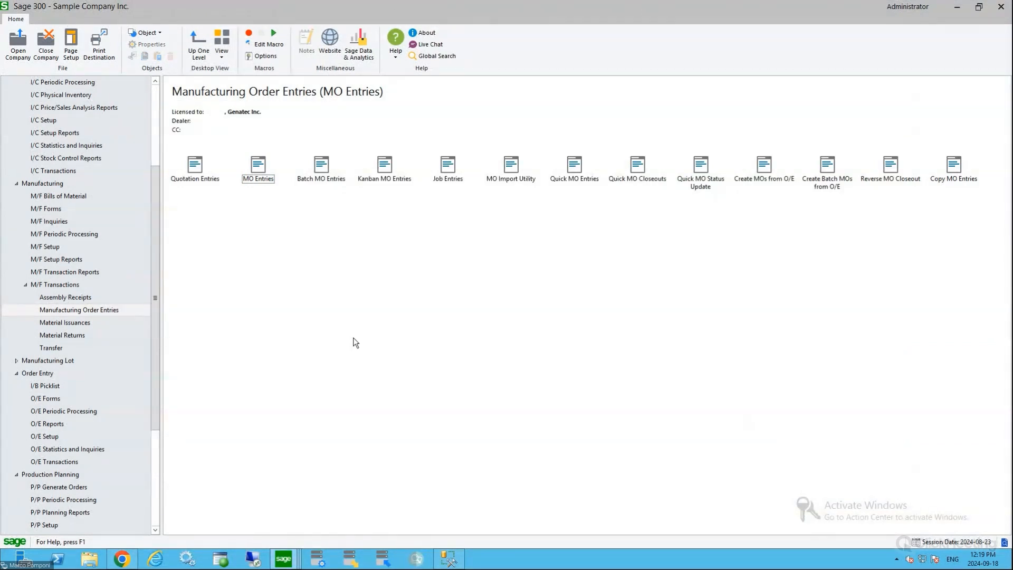
Open a new Inventory Control assembly and select master item A2IMAGE1500G with BOM number 1
{"action": "left_click", "coordinate": [66, 171]}
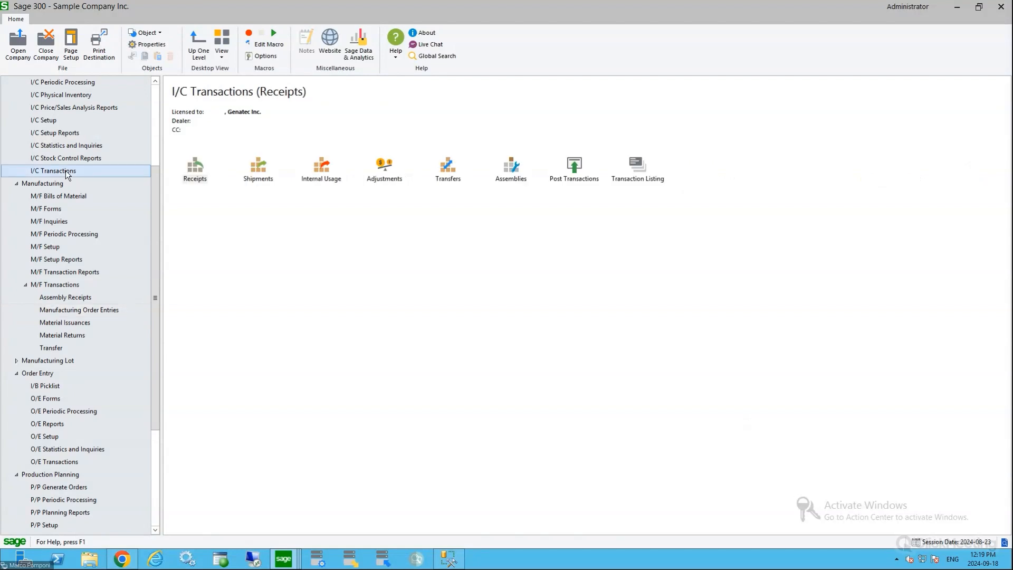
{"action": "left_click", "coordinate": [513, 170]}
{"action": "double_click", "coordinate": [514, 170]}
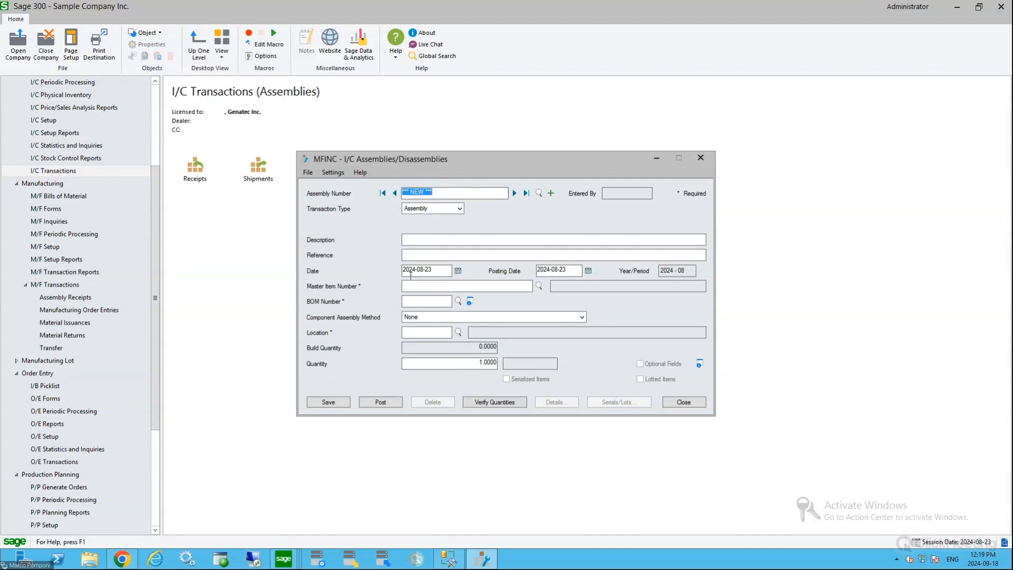
{"action": "left_click", "coordinate": [436, 284]}
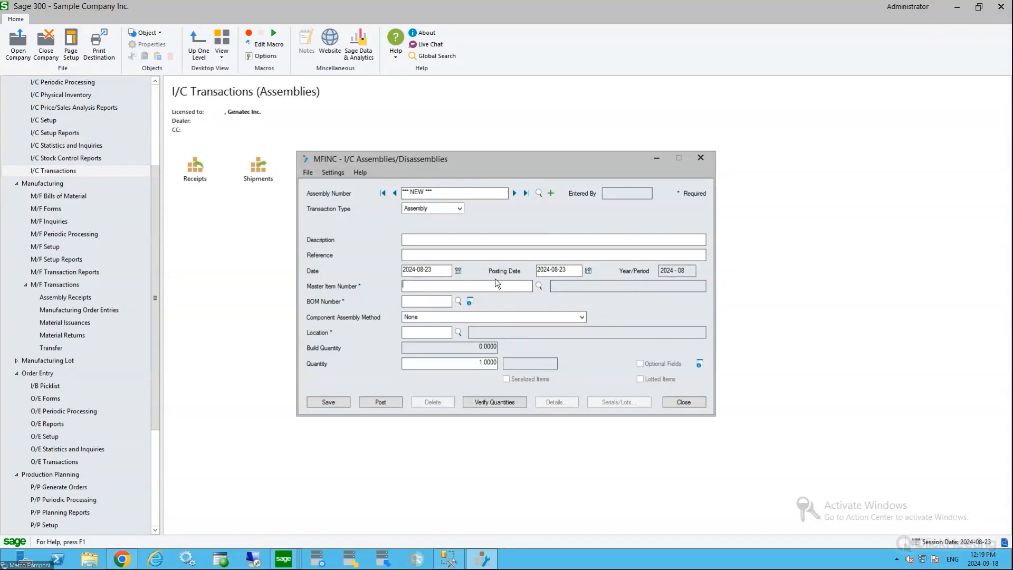
{"action": "left_click", "coordinate": [539, 286]}
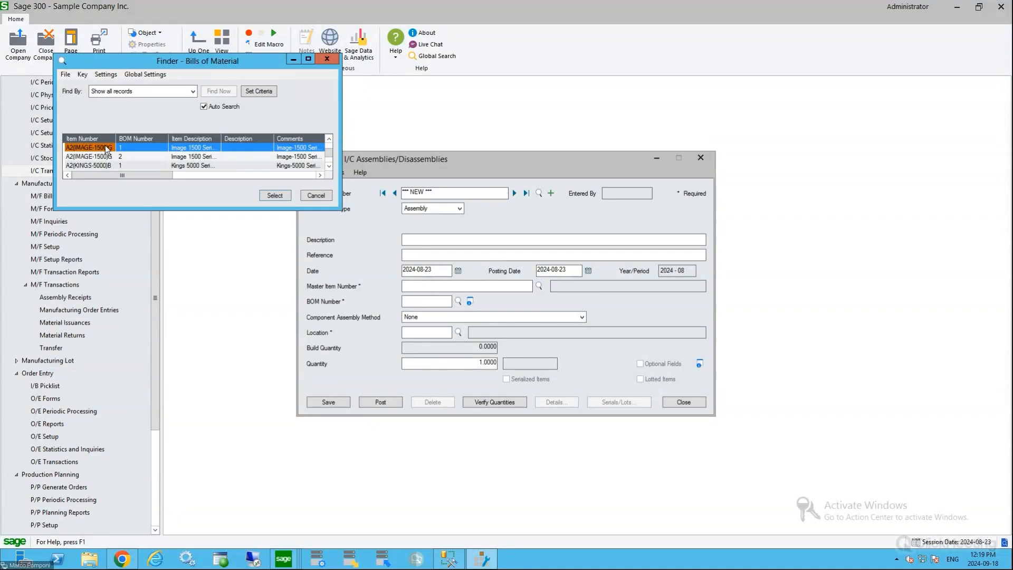
{"action": "double_click", "coordinate": [107, 149]}
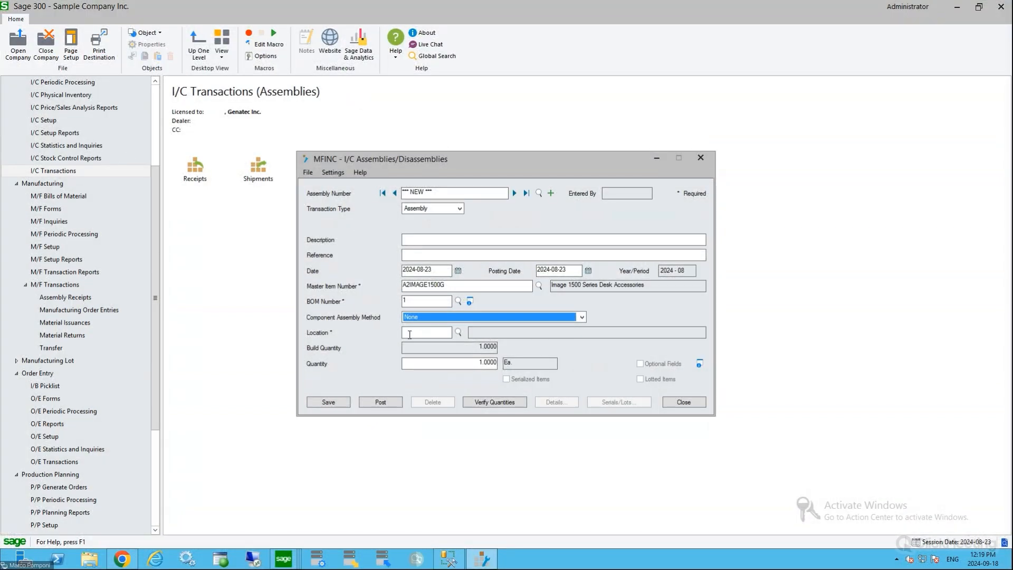
Assign location 1, Central warehouse - Seattle, to the assembly and set its quantity to 10
{"action": "left_click", "coordinate": [458, 332]}
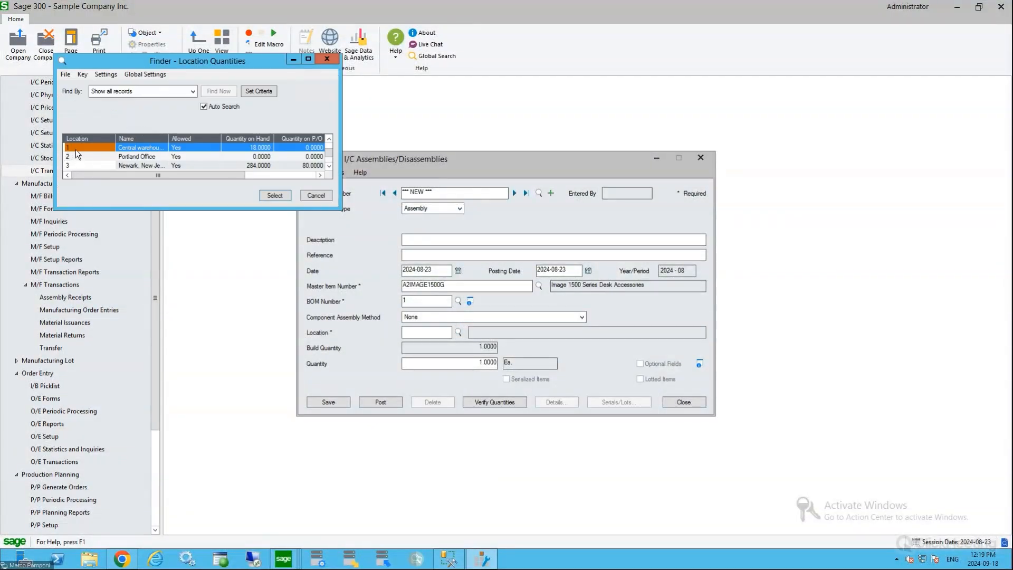
{"action": "double_click", "coordinate": [75, 150]}
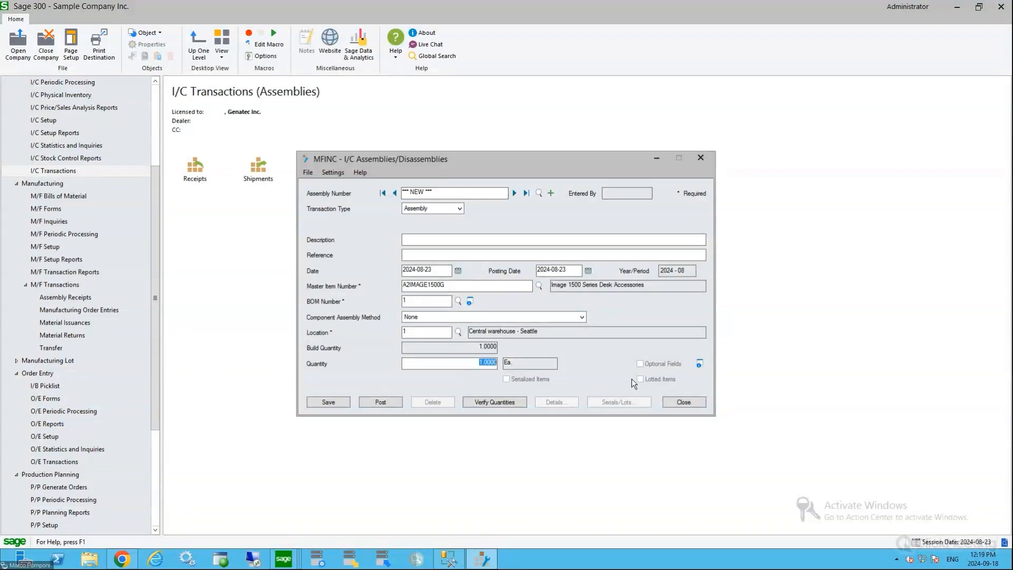
{"action": "type", "text": "10"}
{"action": "left_click_drag", "start_coordinate": [474, 363], "coordinate": [504, 364]}
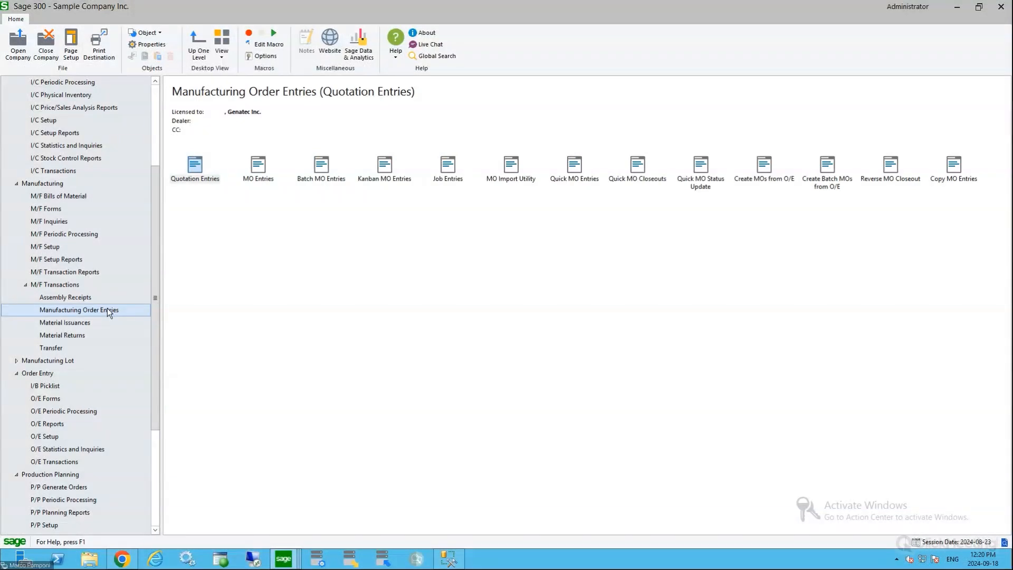
Look through the manufacturing transaction functions for assembly receipts, material issuances and manufacturing order entries
{"action": "left_click", "coordinate": [82, 297]}
{"action": "left_click", "coordinate": [198, 168]}
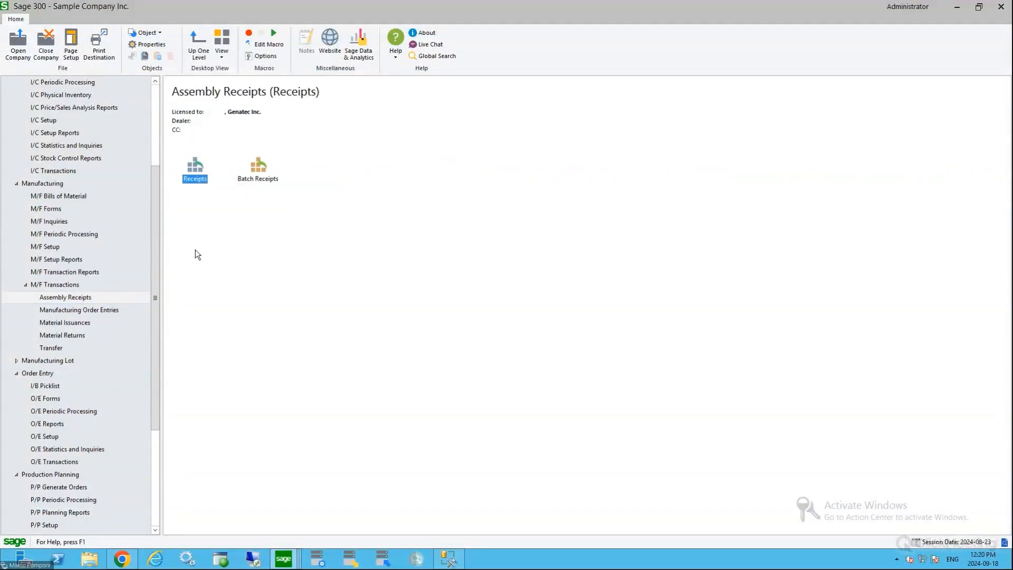
{"action": "left_click", "coordinate": [78, 323]}
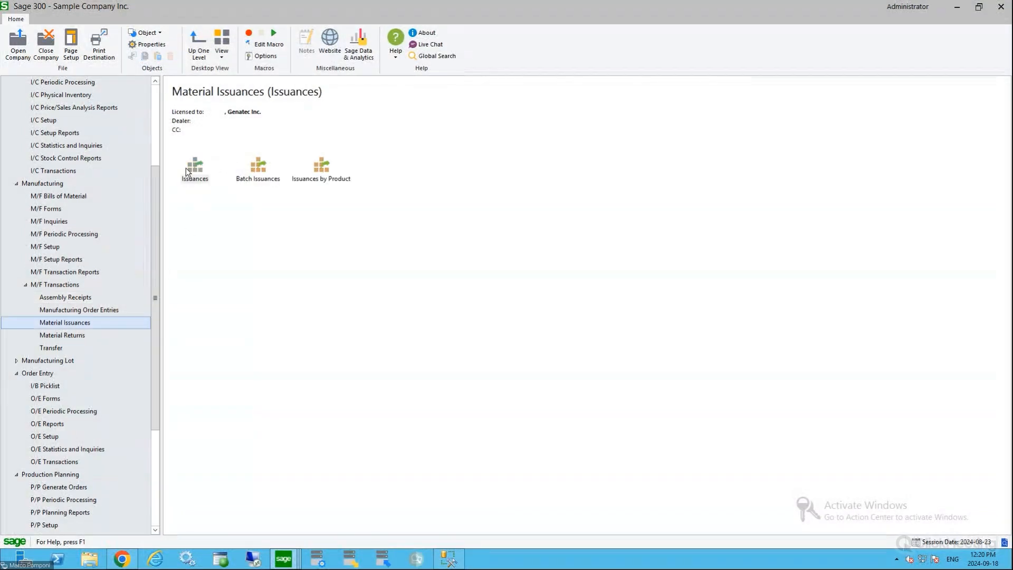
{"action": "left_click", "coordinate": [185, 168]}
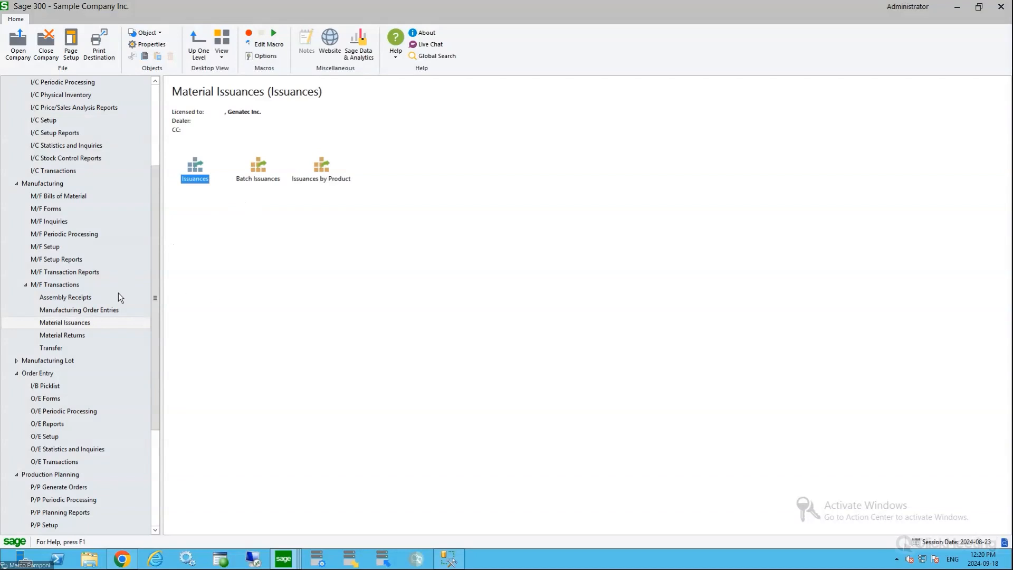
{"action": "left_click", "coordinate": [106, 313]}
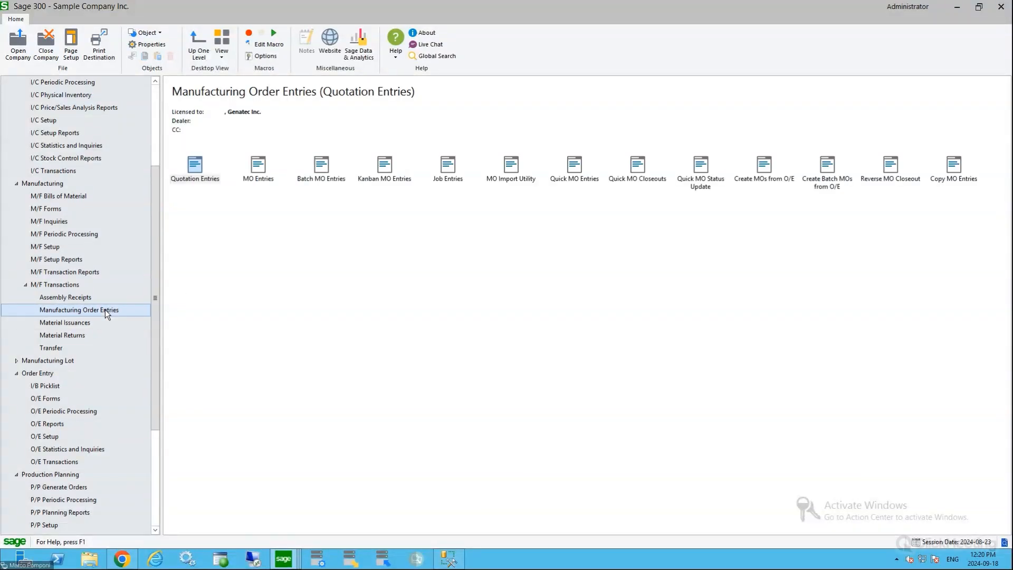
Open a new material issuance and load the components of the FG-001 manufacturing order, using it as both ends of the order range
{"action": "left_click", "coordinate": [71, 325]}
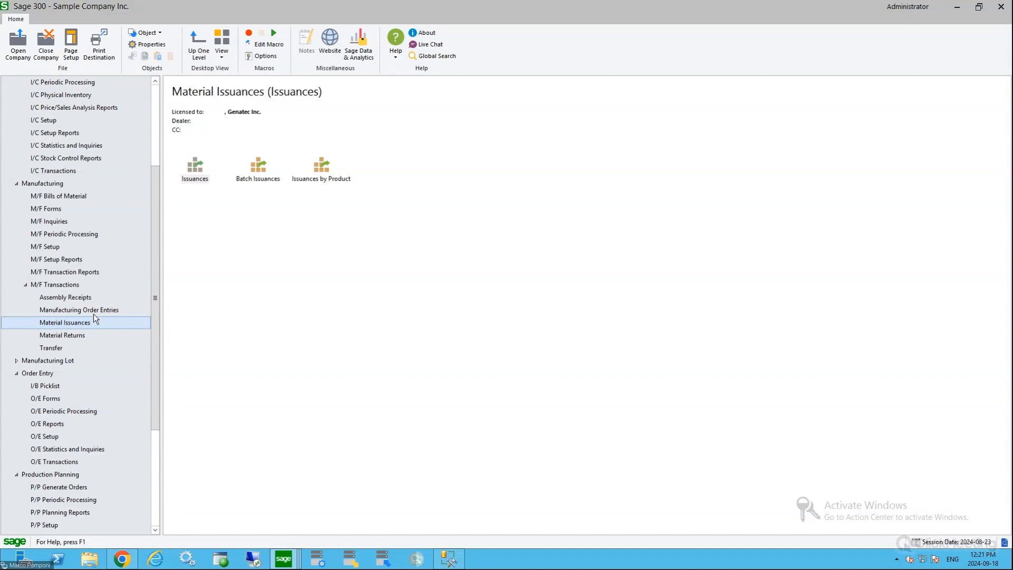
{"action": "double_click", "coordinate": [199, 167]}
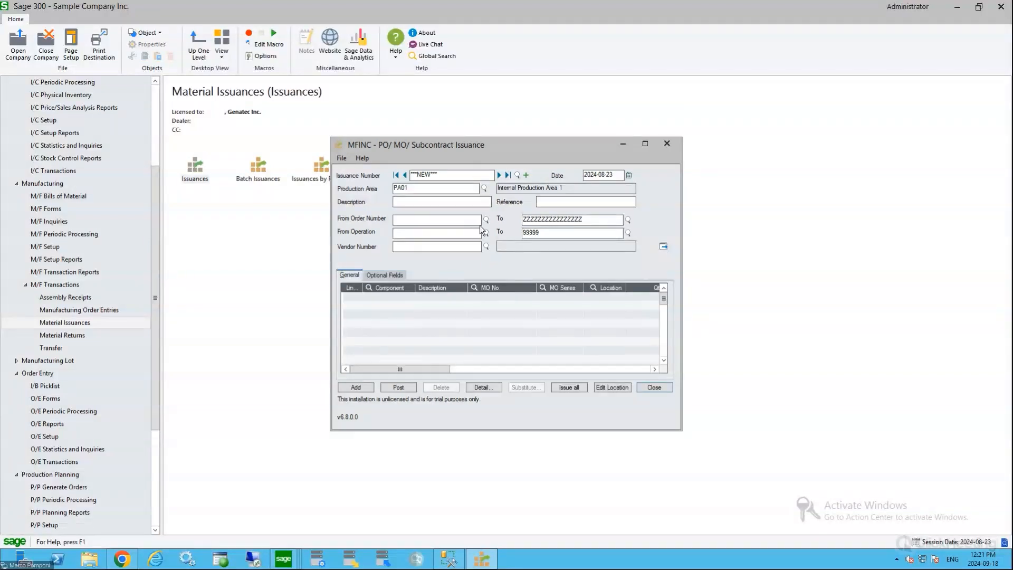
{"action": "left_click", "coordinate": [486, 220]}
{"action": "double_click", "coordinate": [103, 148]}
{"action": "left_click", "coordinate": [445, 221]}
{"action": "key", "text": "ctrl+c"}
{"action": "key", "text": "Tab"}
{"action": "key", "text": "ctrl+v"}
{"action": "left_click", "coordinate": [663, 245]}
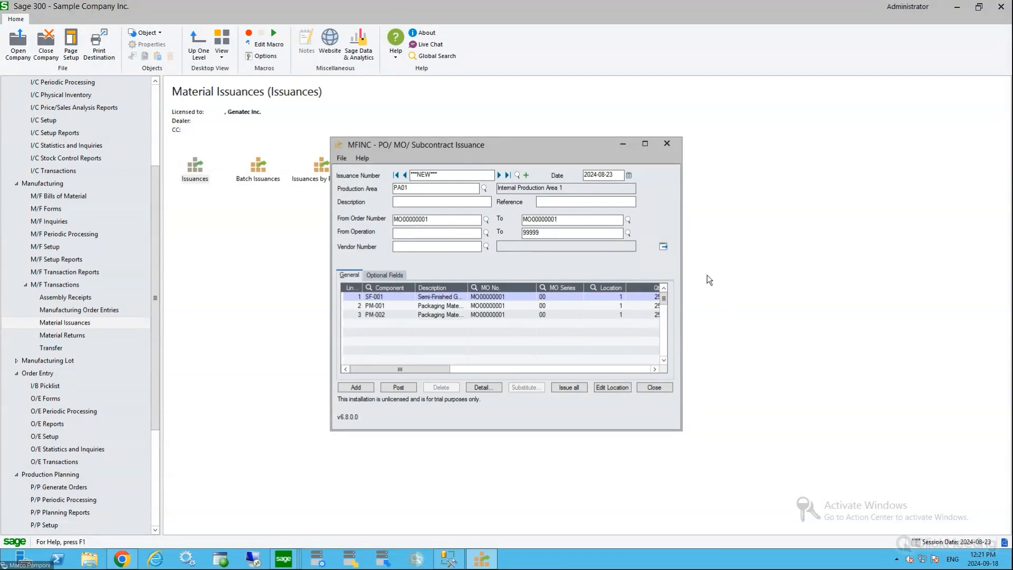
Widen the issuance form, issue all required component quantities, check the lines, and close the form without posting
{"action": "left_click", "coordinate": [683, 268]}
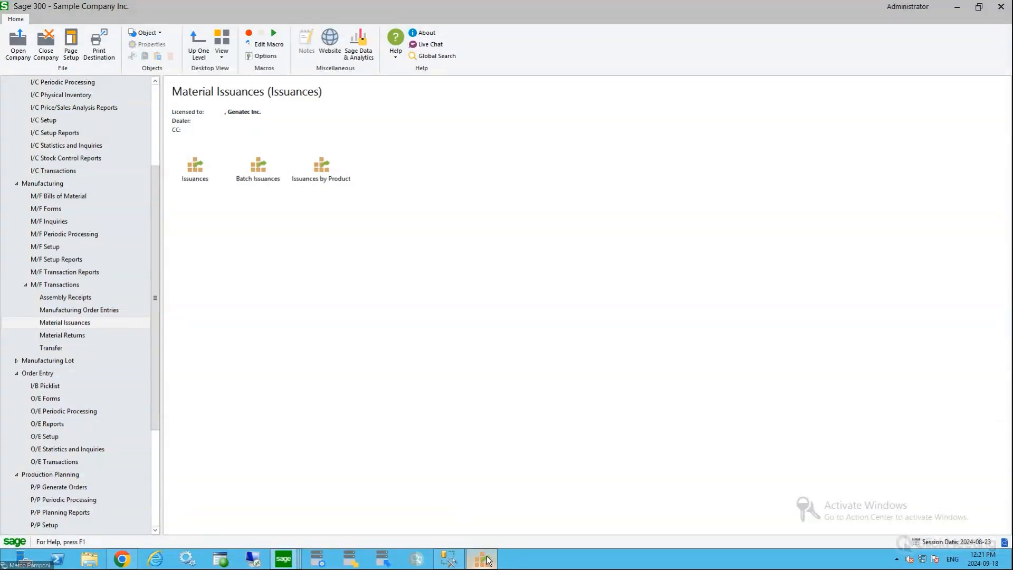
{"action": "left_click", "coordinate": [482, 558]}
{"action": "left_click_drag", "start_coordinate": [682, 243], "coordinate": [853, 230]}
{"action": "left_click", "coordinate": [664, 296]}
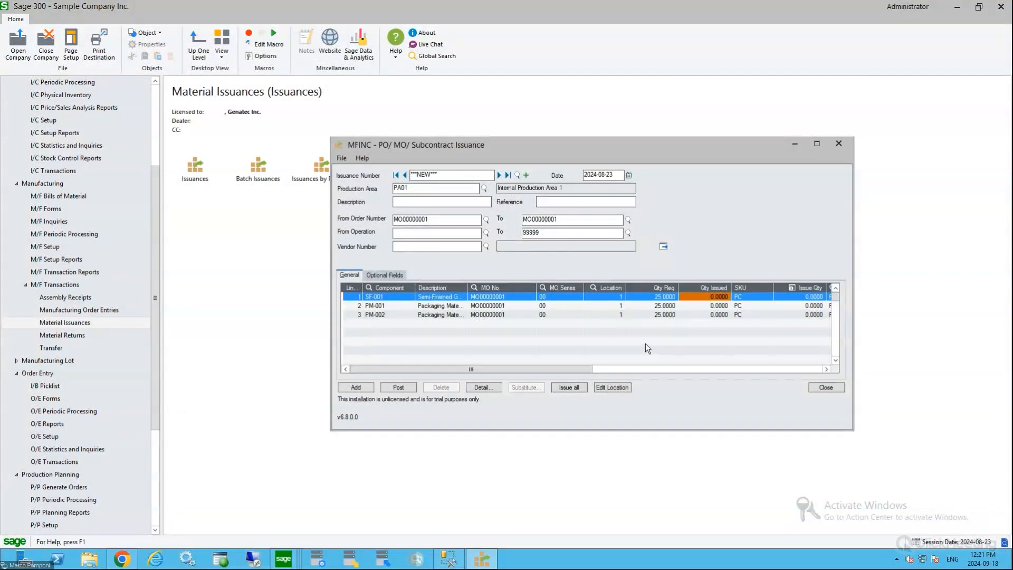
{"action": "left_click", "coordinate": [565, 388]}
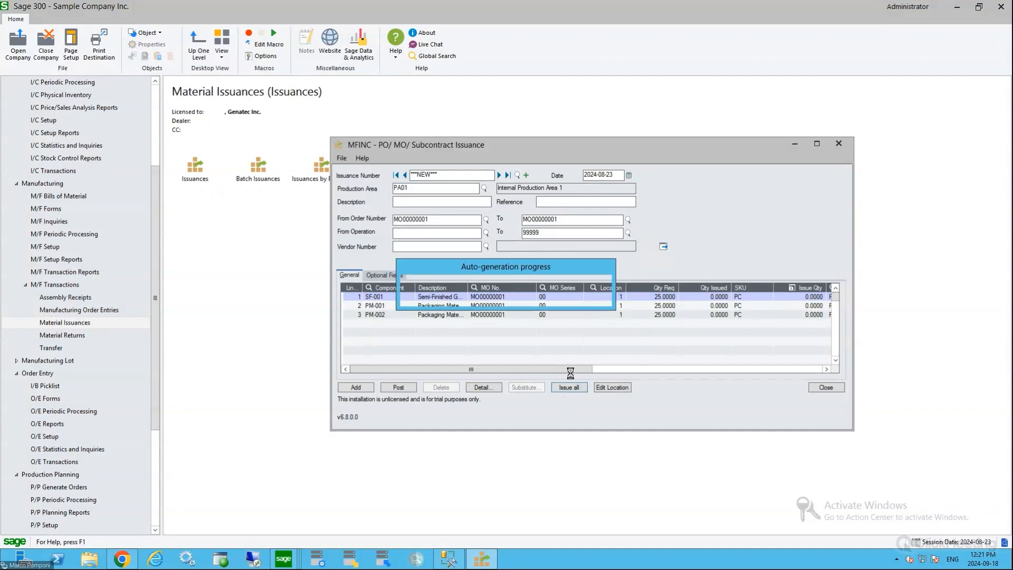
{"action": "left_click", "coordinate": [816, 315]}
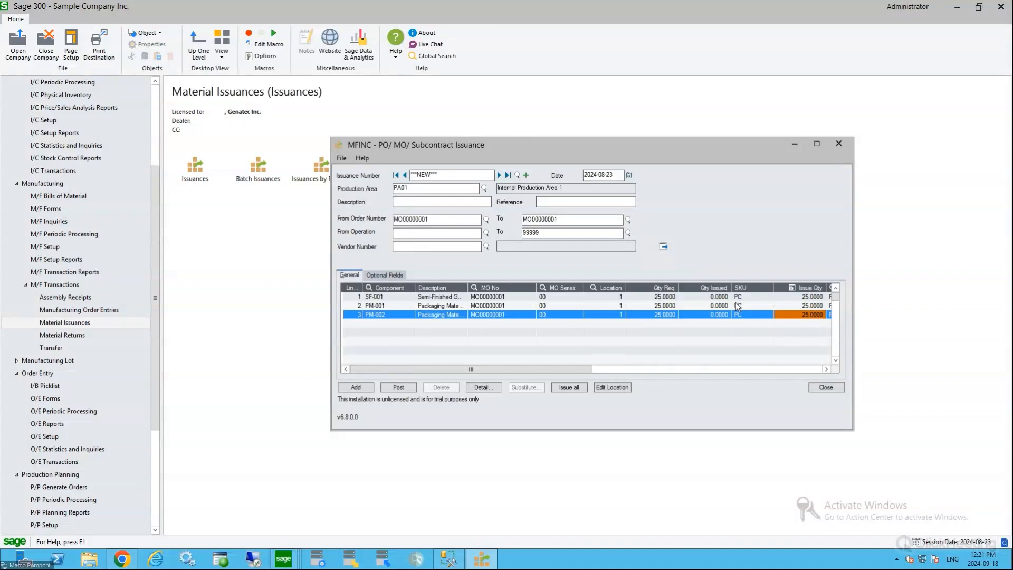
{"action": "left_click", "coordinate": [827, 388]}
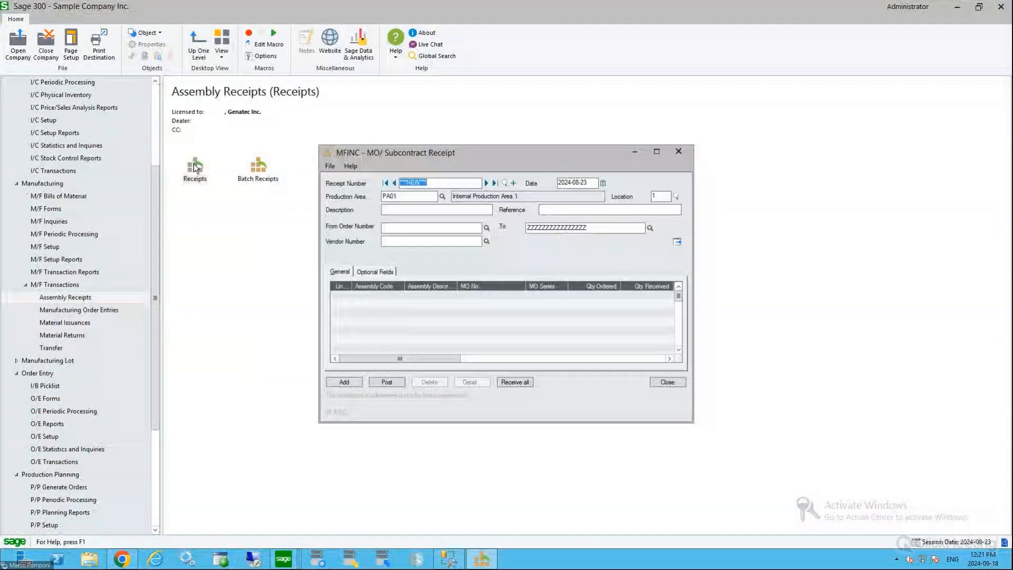
Load the FG-001 manufacturing order into a new assembly receipt, using it as both ends of the order range, and widen the form
{"action": "left_click", "coordinate": [435, 229]}
{"action": "key", "text": "ctrl+v"}
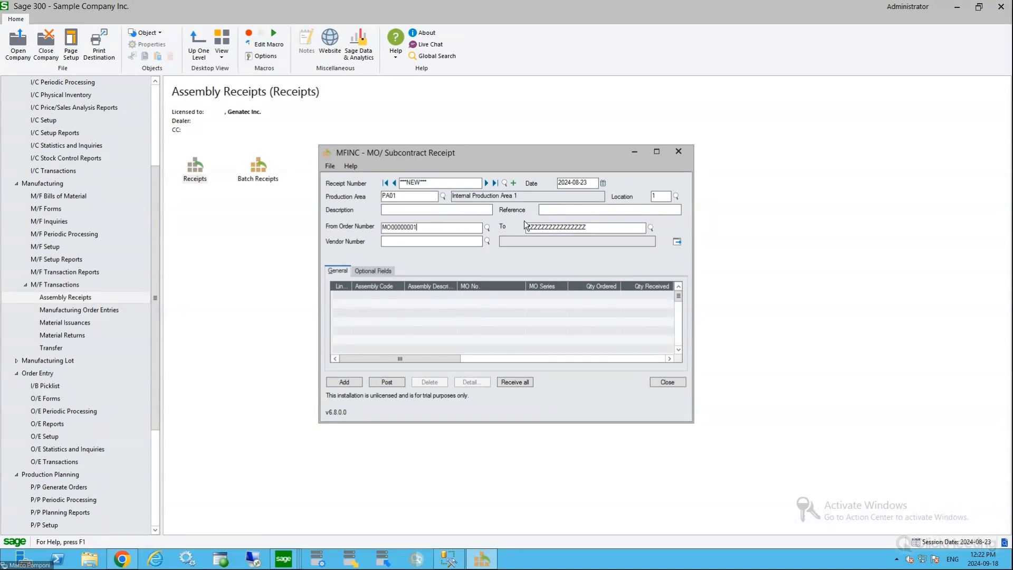
{"action": "left_click", "coordinate": [557, 227]}
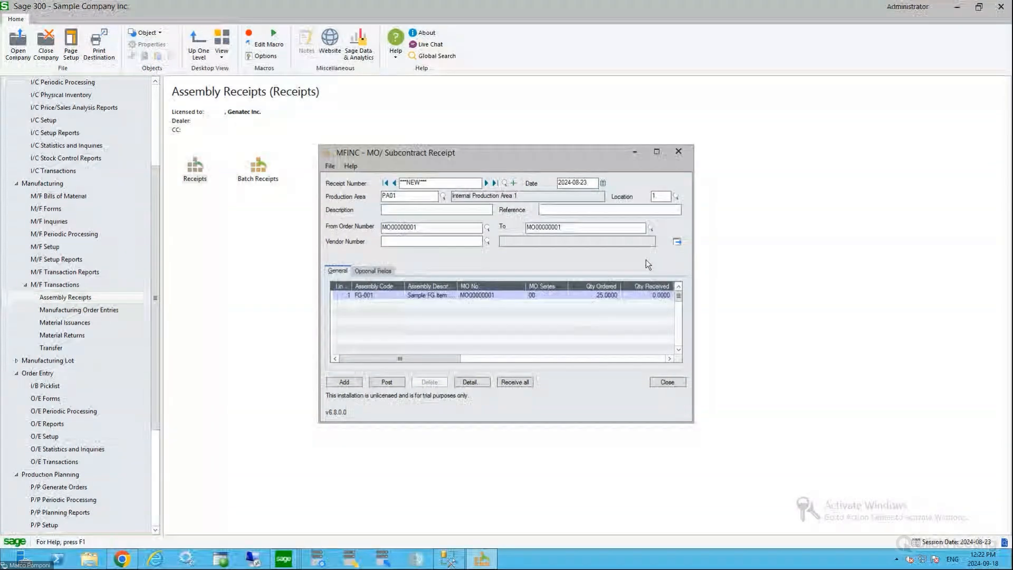
{"action": "left_click_drag", "start_coordinate": [693, 246], "coordinate": [871, 246]}
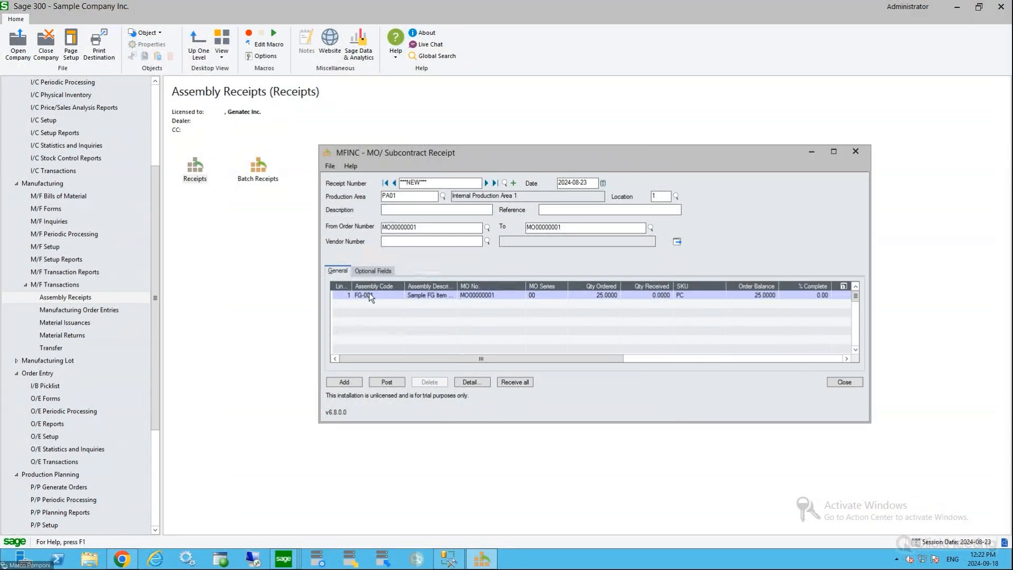
Try to receive the full ordered quantity of FG-001, inspect its receipt quantity, and close the receipt form
{"action": "left_click", "coordinate": [606, 295]}
{"action": "left_click", "coordinate": [647, 296]}
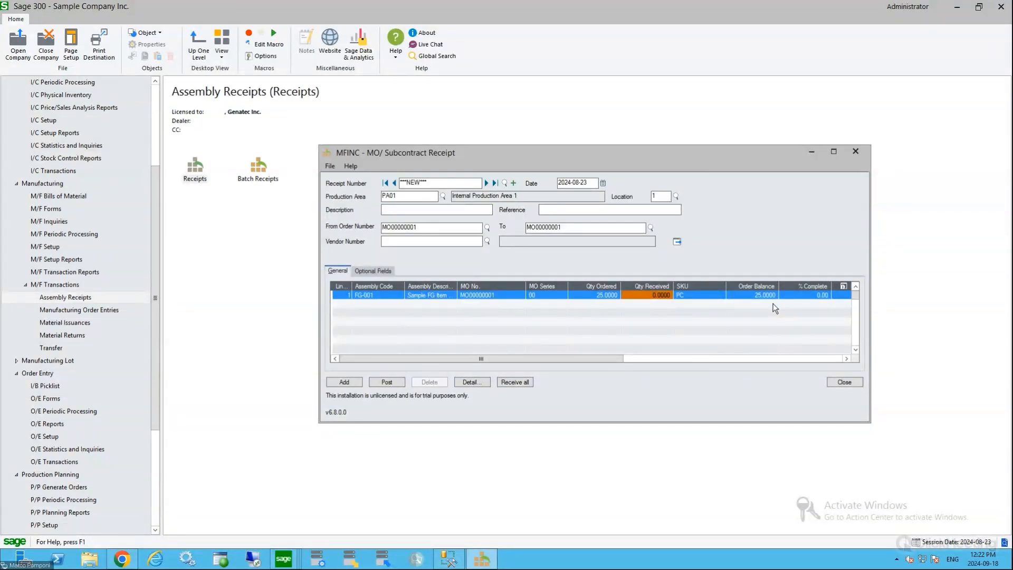
{"action": "left_click", "coordinate": [515, 382]}
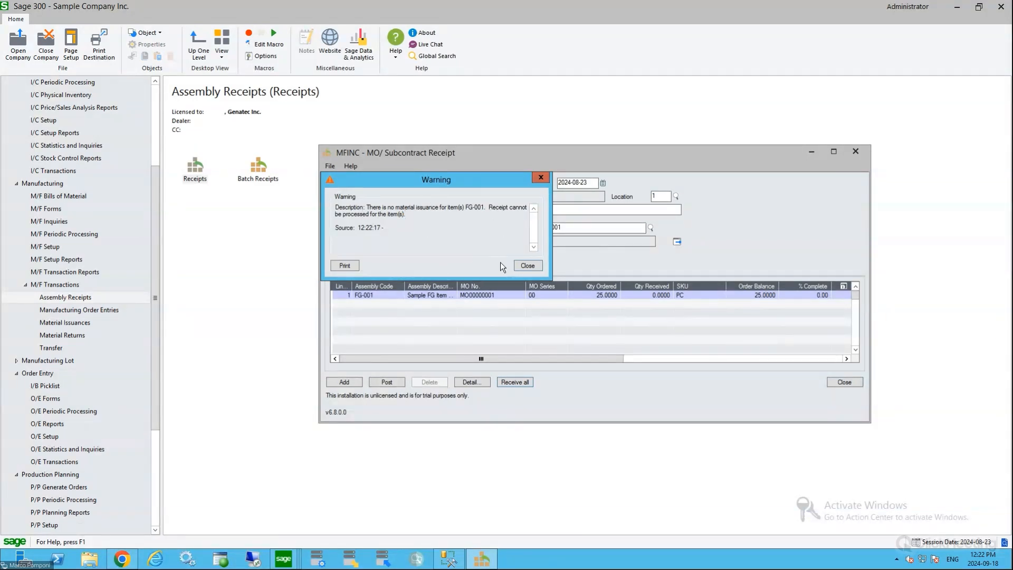
{"action": "left_click", "coordinate": [527, 266]}
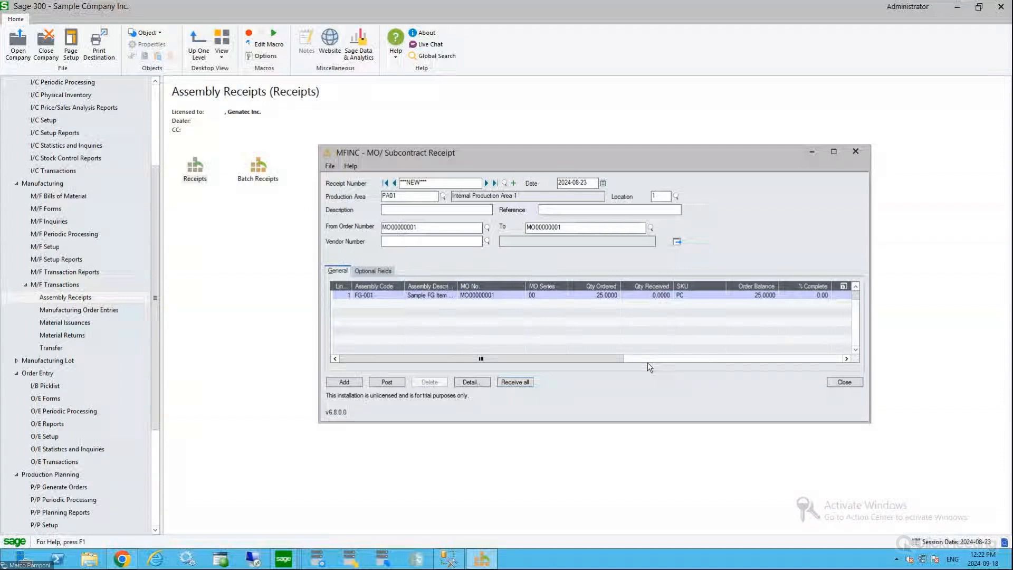
{"action": "left_click", "coordinate": [840, 296]}
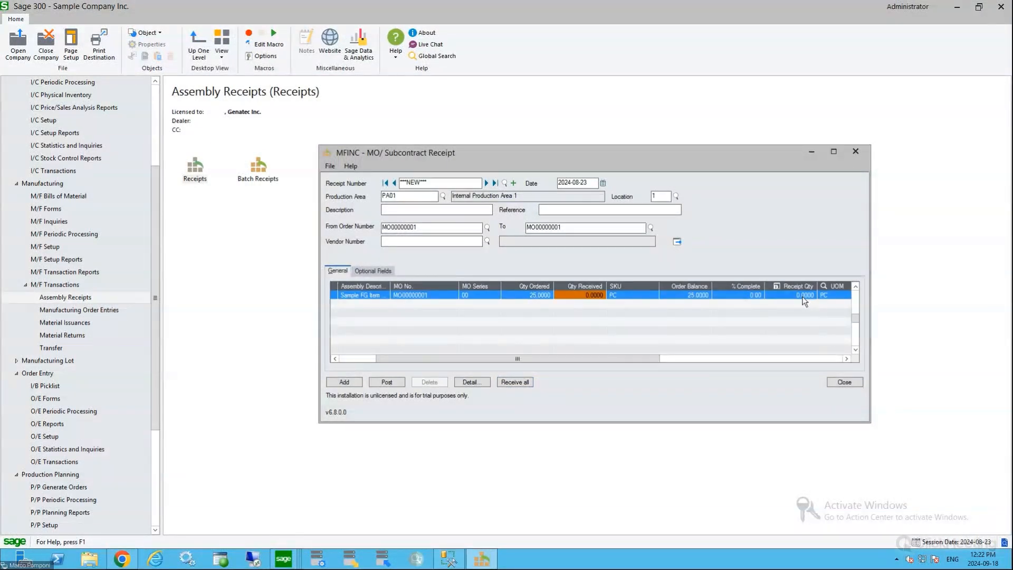
{"action": "left_click", "coordinate": [804, 297]}
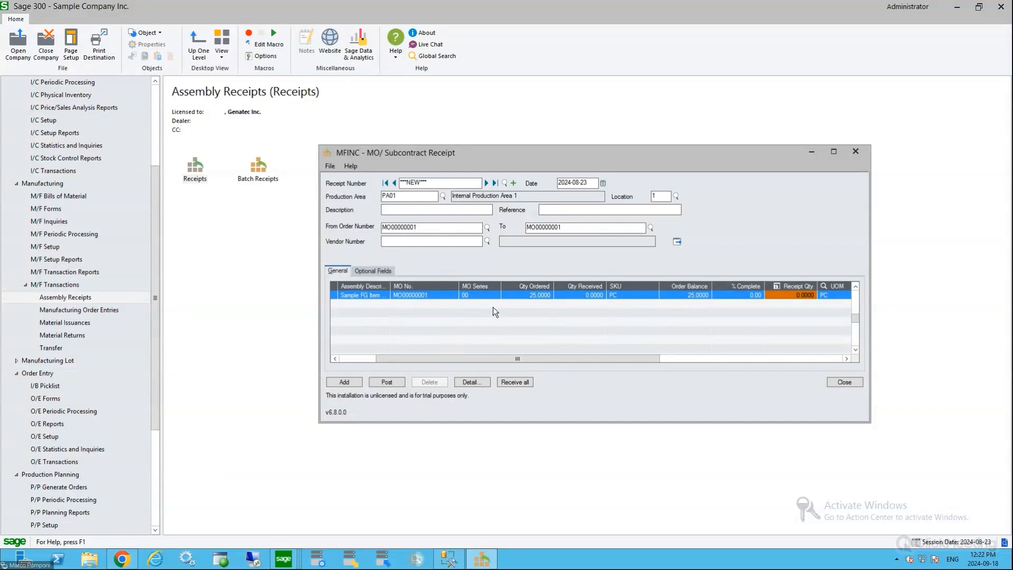
{"action": "left_click", "coordinate": [840, 383]}
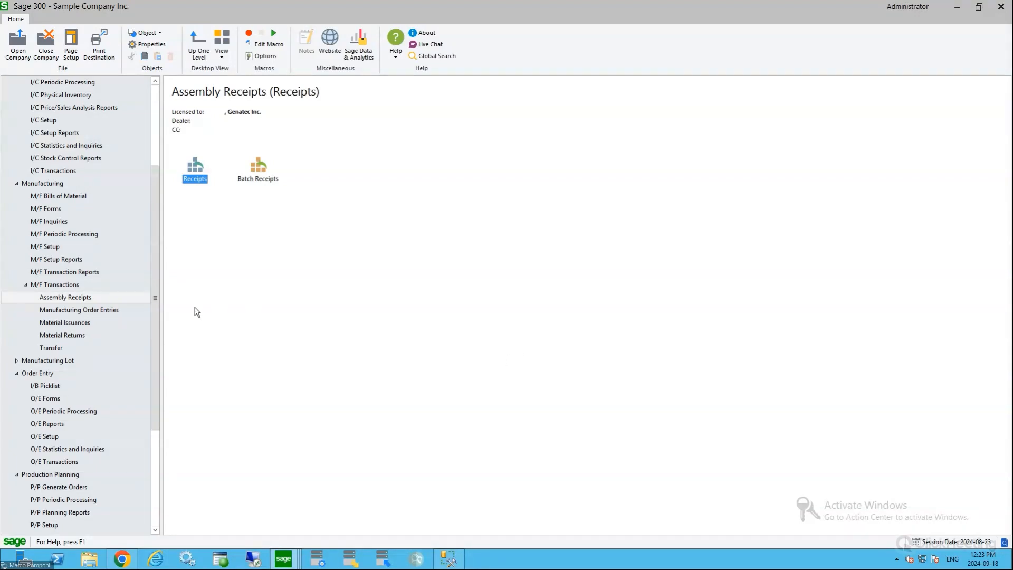
Open MO Backflush from the manufacturing transactions and load the FG-001 manufacturing order
{"action": "left_click", "coordinate": [81, 311]}
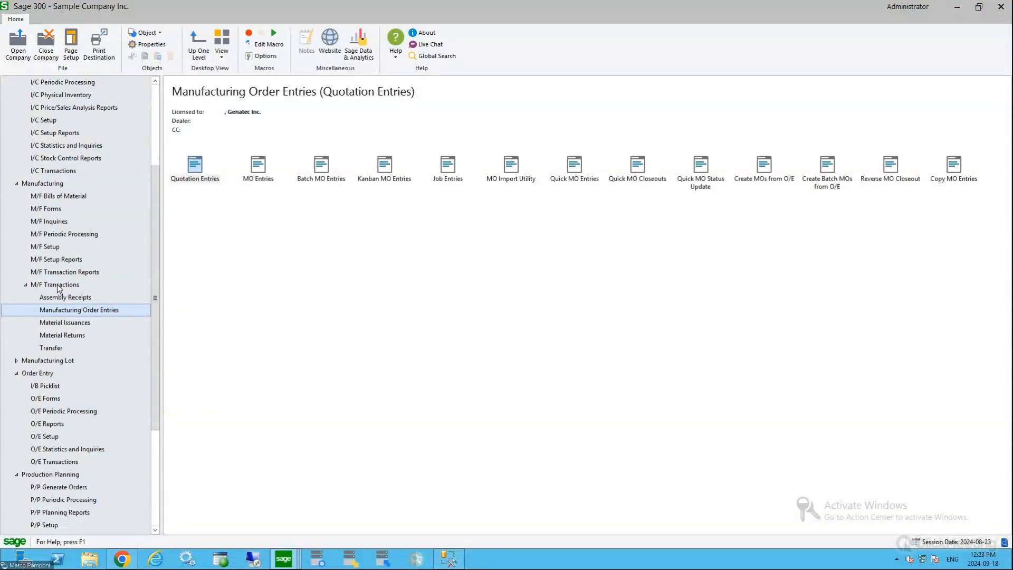
{"action": "left_click", "coordinate": [58, 286]}
{"action": "left_click", "coordinate": [513, 172]}
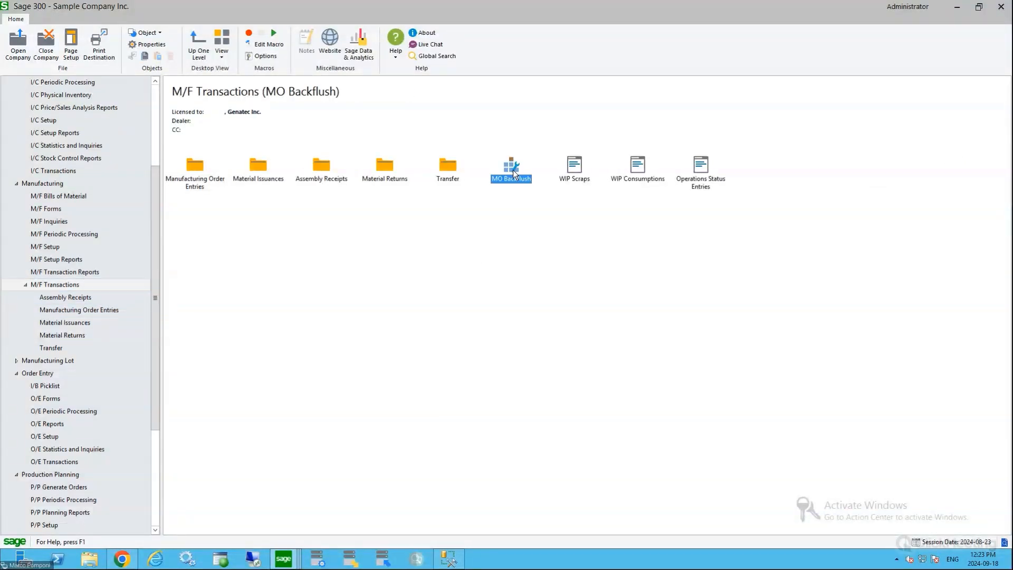
{"action": "double_click", "coordinate": [513, 172]}
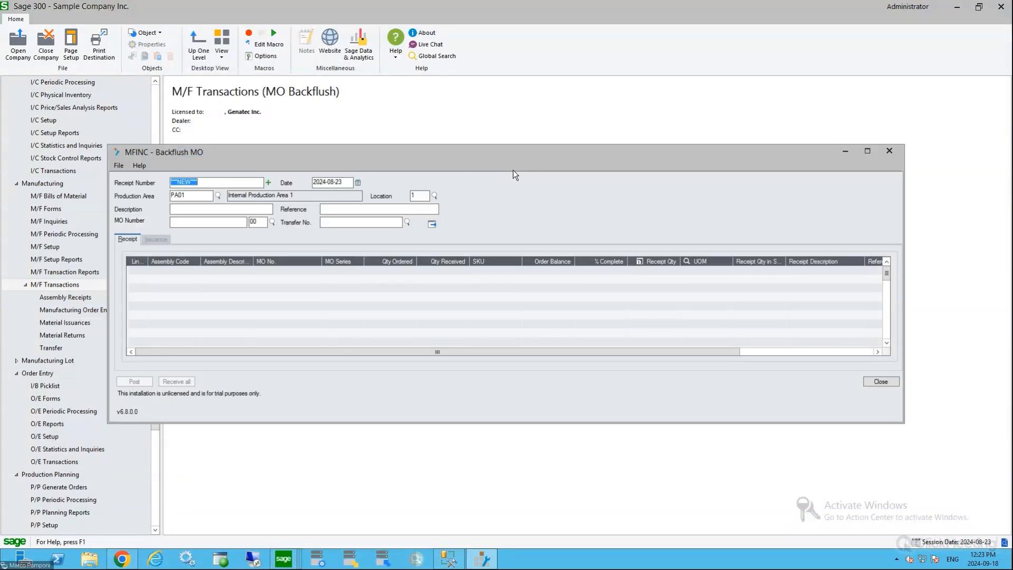
{"action": "left_click", "coordinate": [201, 222]}
{"action": "type", "text": "MO00000001"}
{"action": "left_click", "coordinate": [430, 225]}
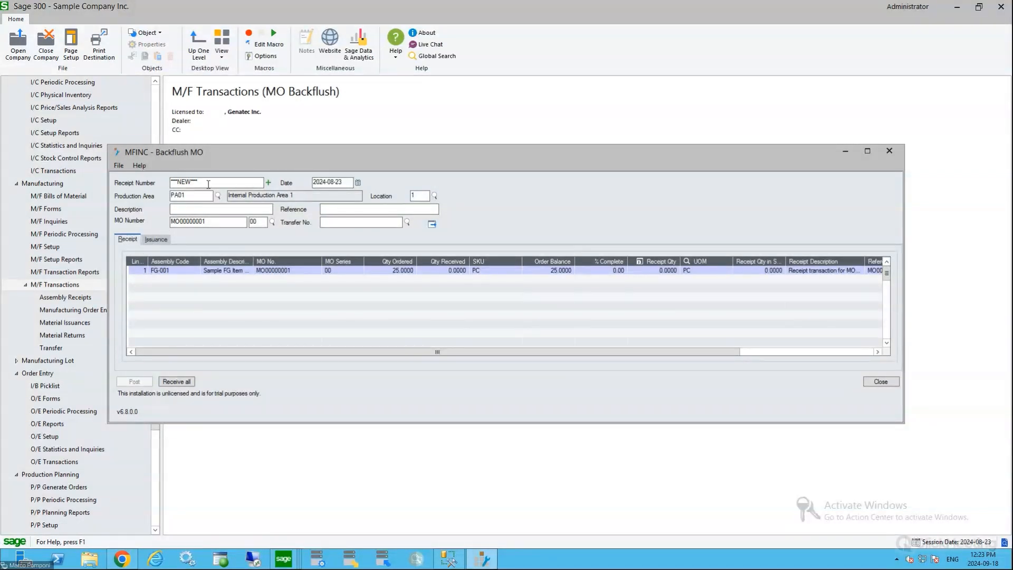
{"action": "left_click_drag", "start_coordinate": [236, 157], "coordinate": [299, 134]}
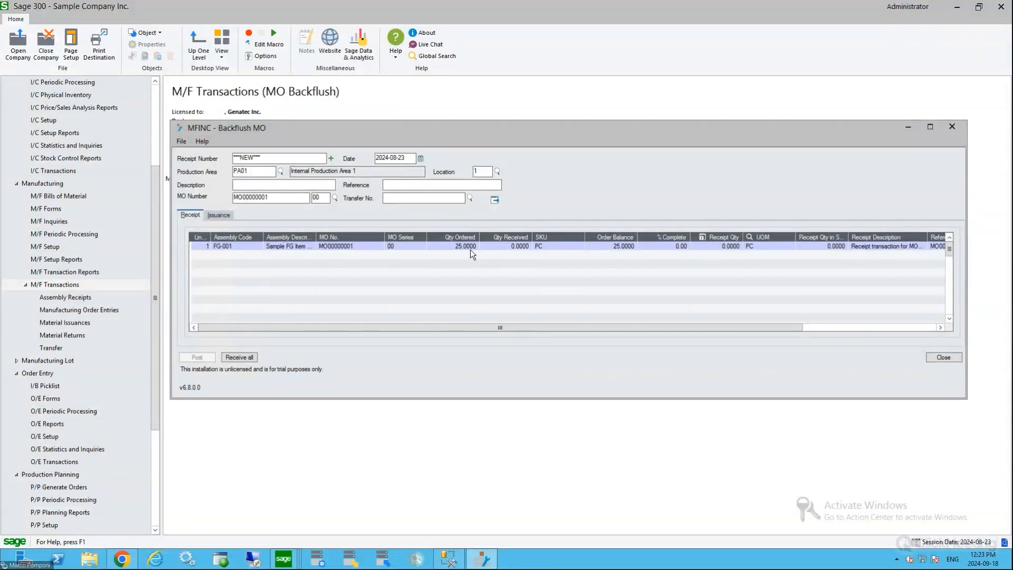
{"action": "left_click", "coordinate": [495, 200]}
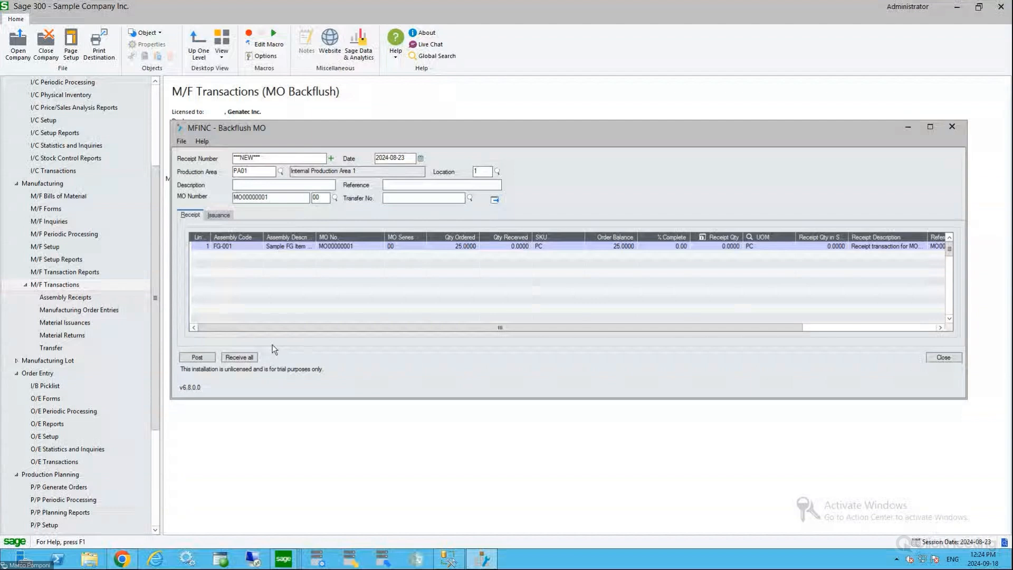
Receive all of the order's finished goods in the backflush, and review the component issue quantities alongside the receipt line
{"action": "left_click", "coordinate": [247, 359]}
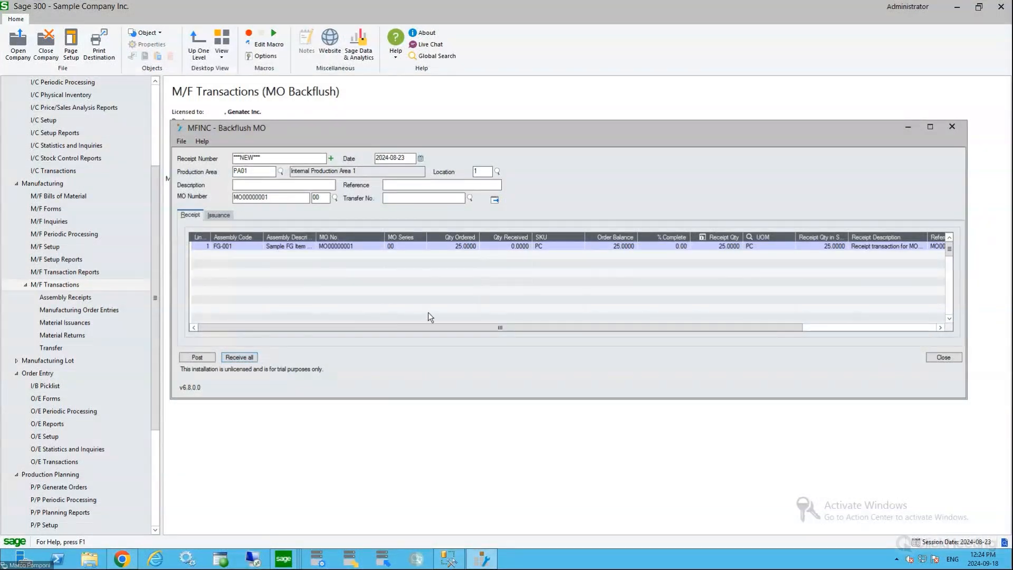
{"action": "left_click", "coordinate": [717, 246]}
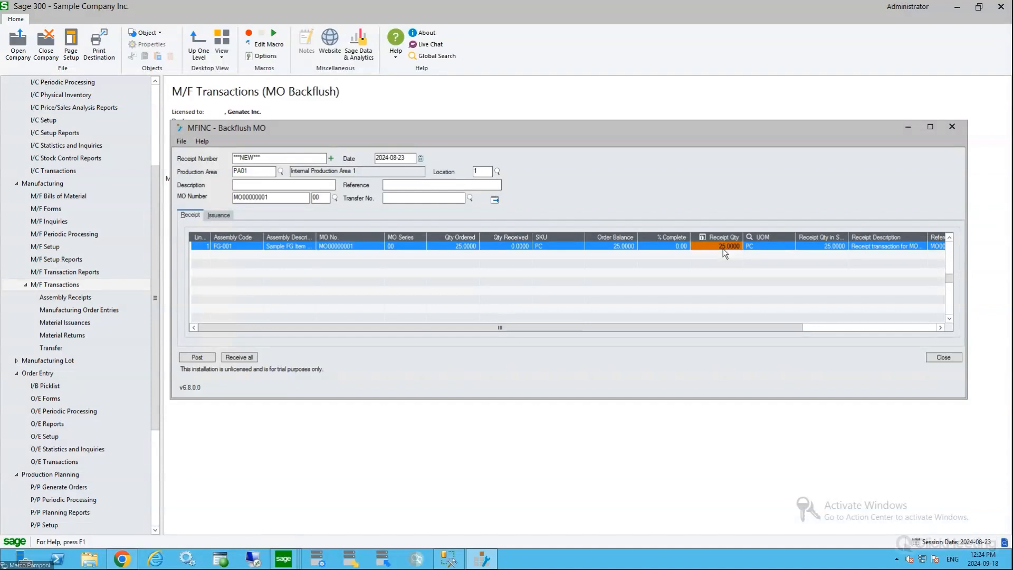
{"action": "left_click", "coordinate": [227, 215]}
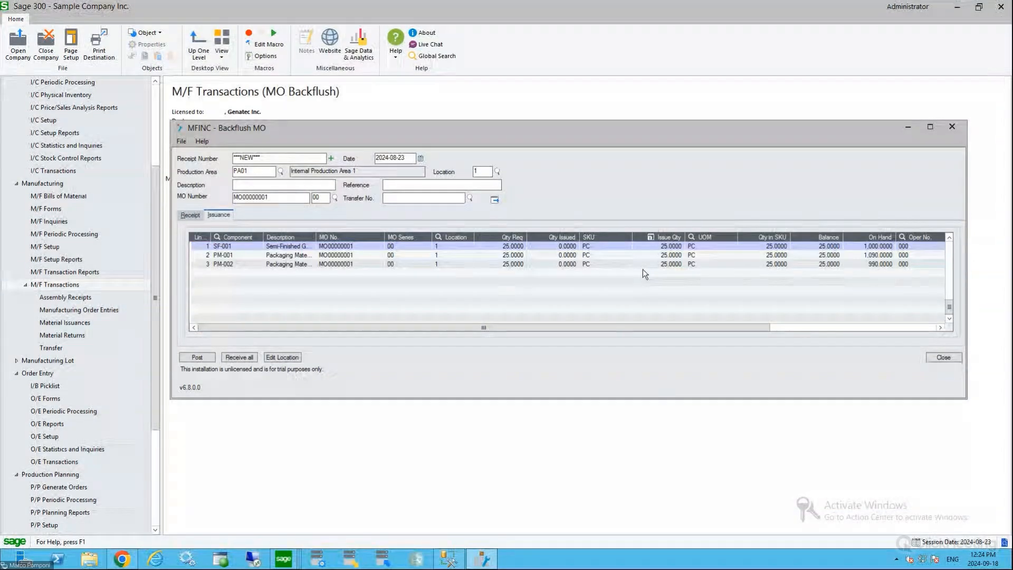
{"action": "left_click", "coordinate": [657, 264]}
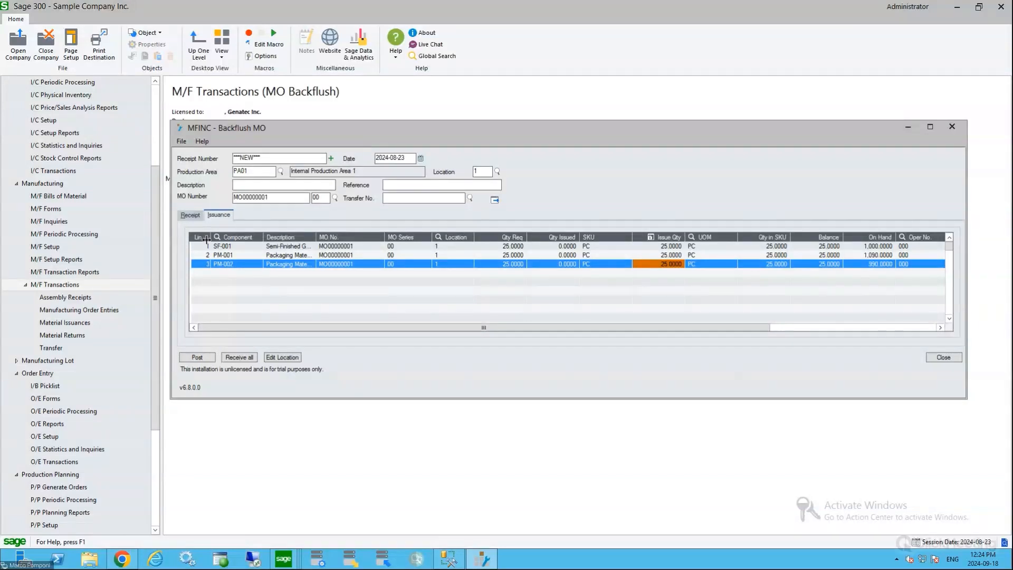
{"action": "left_click", "coordinate": [191, 215]}
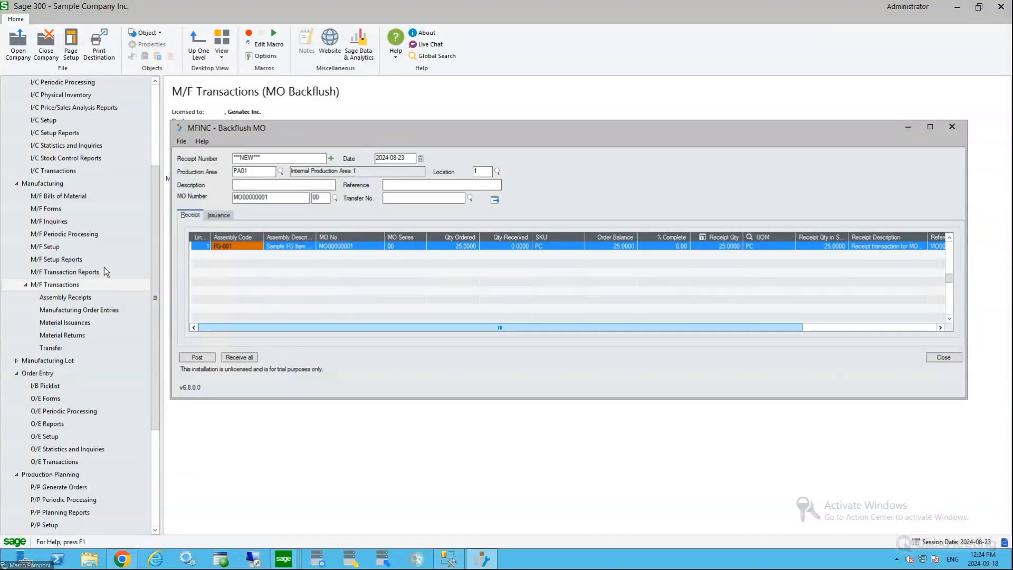
Open Adjustments from the inventory control transactions, load adjustment RC-RC00000001, and enlarge the form to full size
{"action": "left_click", "coordinate": [66, 172]}
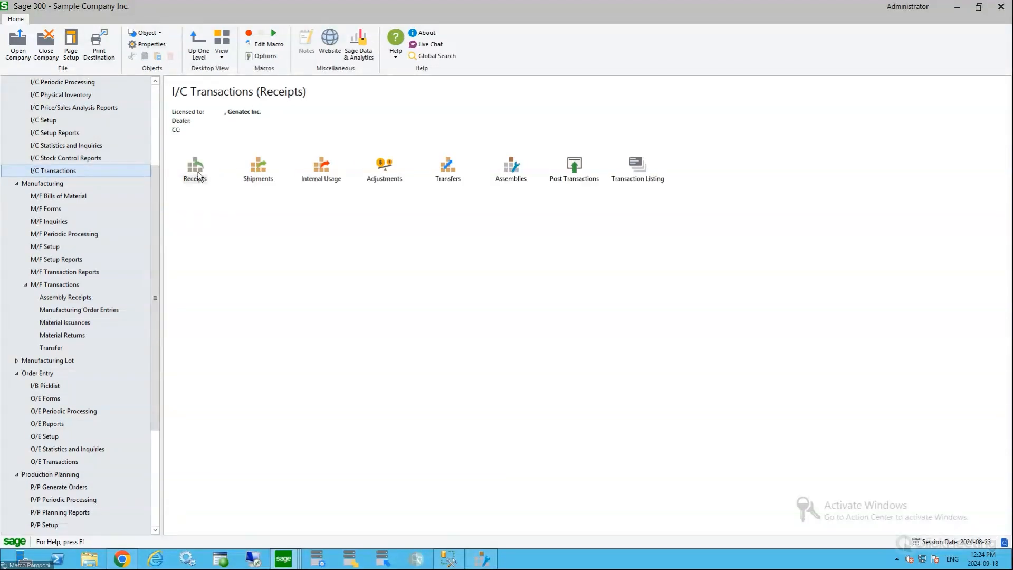
{"action": "double_click", "coordinate": [394, 169]}
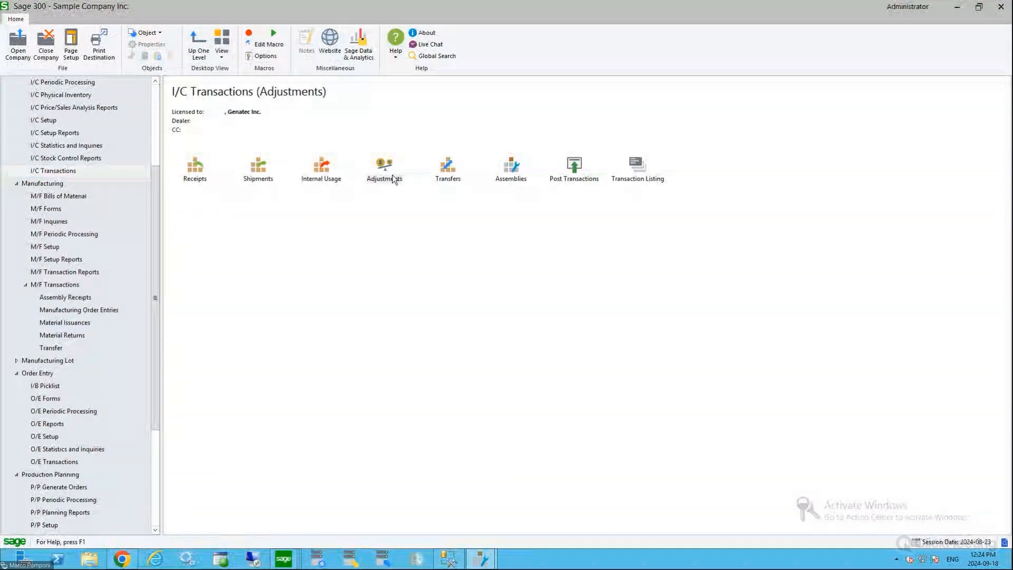
{"action": "left_click", "coordinate": [534, 210]}
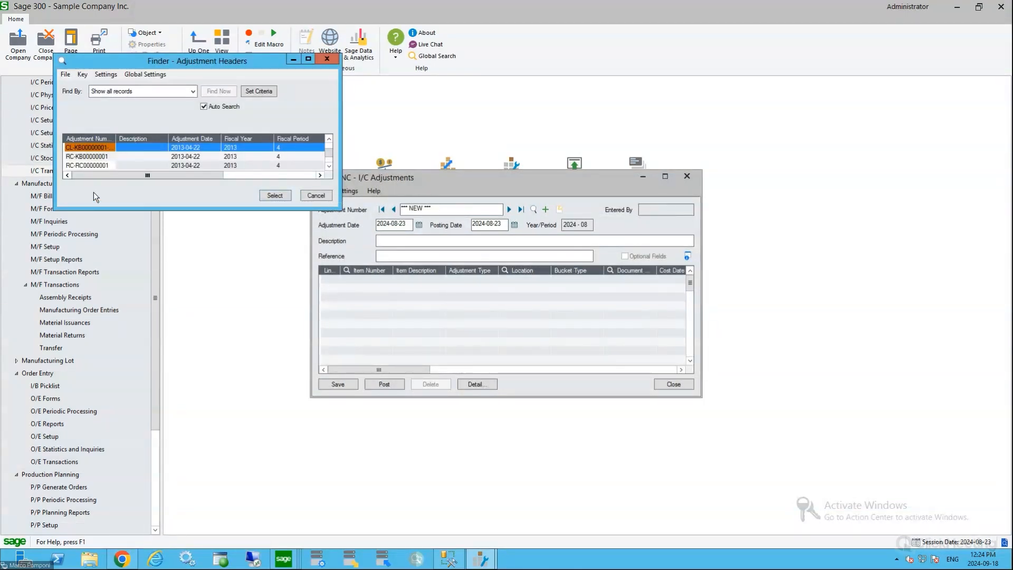
{"action": "double_click", "coordinate": [94, 165]}
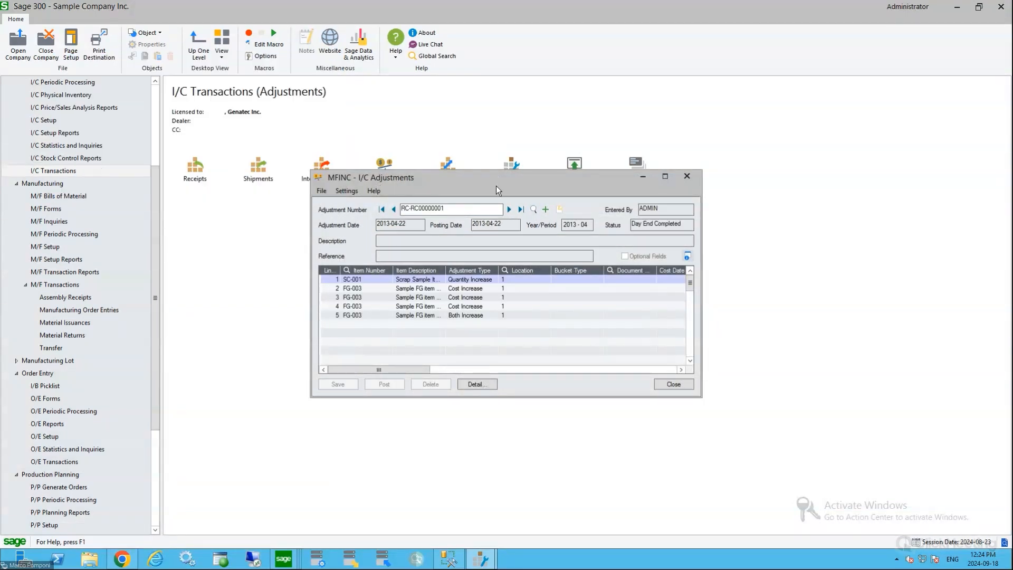
{"action": "left_click", "coordinate": [665, 176]}
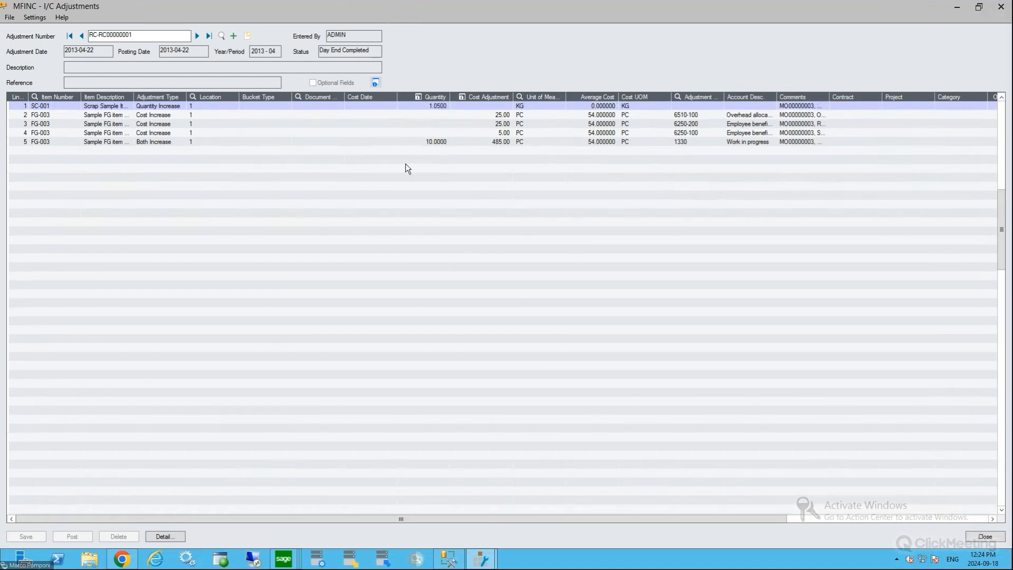
Examine the scrap item's adjustment type and the quantity and cost adjustment on the last FG-003 line
{"action": "left_click", "coordinate": [165, 108]}
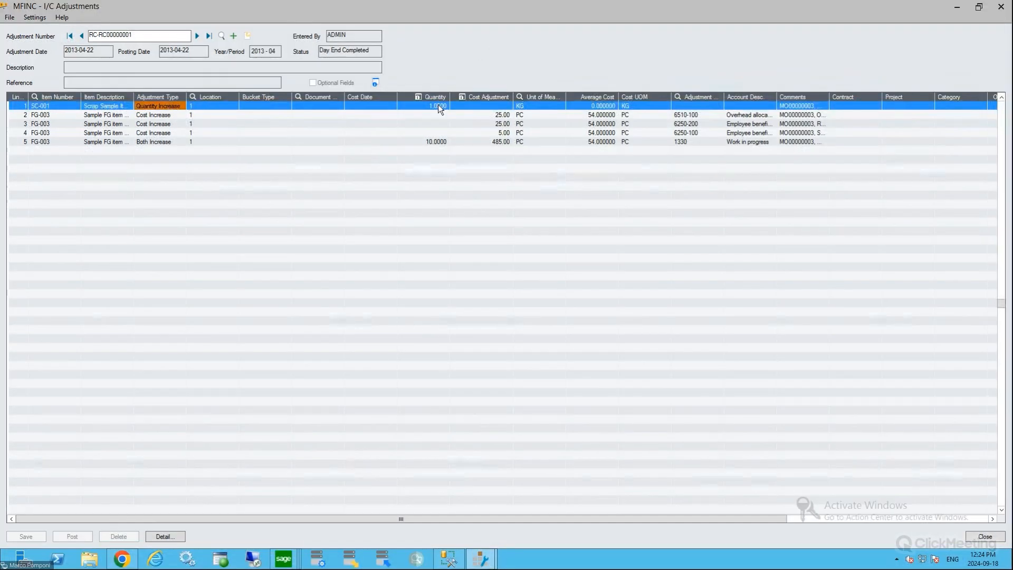
{"action": "left_click", "coordinate": [106, 142]}
{"action": "left_click", "coordinate": [432, 143]}
{"action": "left_click", "coordinate": [489, 142]}
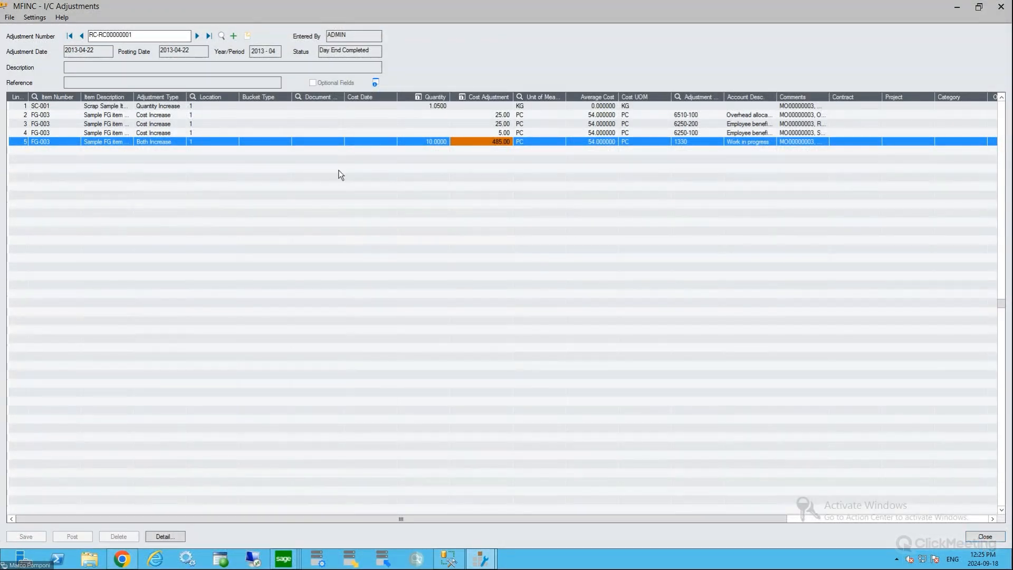
Browse the other inventory adjustments in an enlarged finder, and close the adjustments form
{"action": "left_click", "coordinate": [222, 35]}
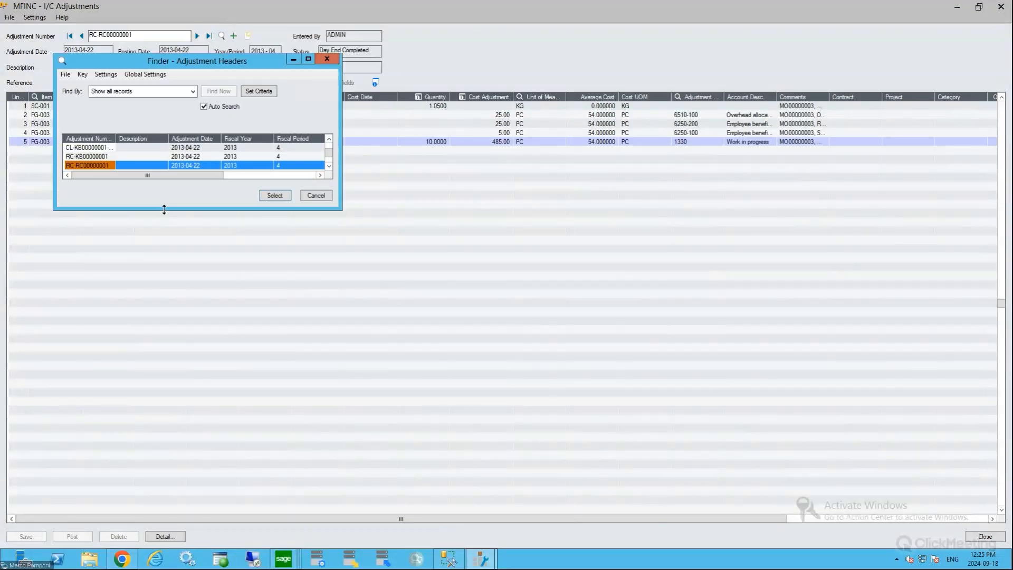
{"action": "left_click_drag", "start_coordinate": [164, 210], "coordinate": [148, 461]}
{"action": "left_click", "coordinate": [112, 156]}
{"action": "left_click", "coordinate": [328, 447]}
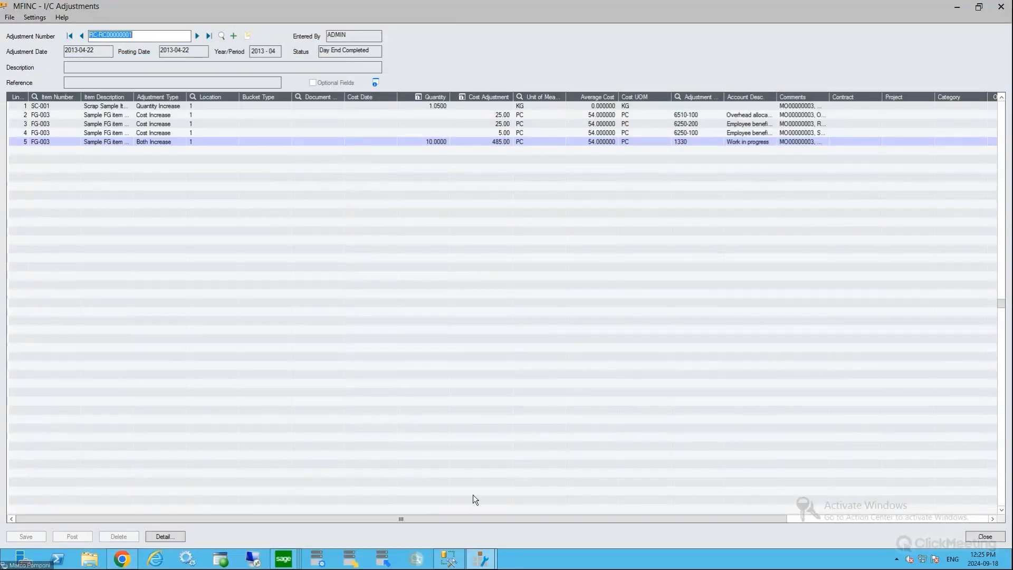
{"action": "left_click", "coordinate": [985, 536]}
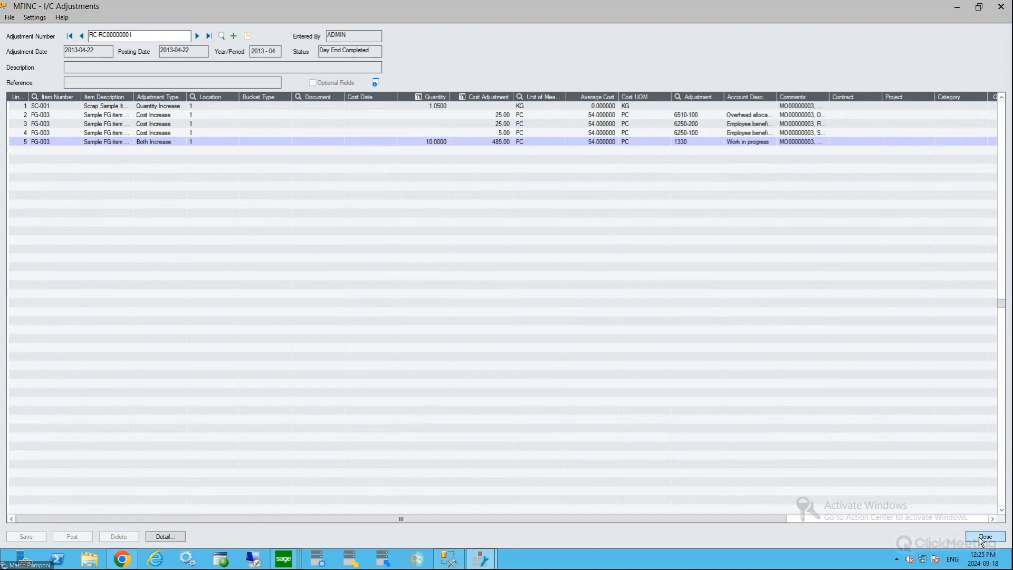
Open Shipments from the inventory control transactions and load shipment IS-KB00000001
{"action": "double_click", "coordinate": [258, 170]}
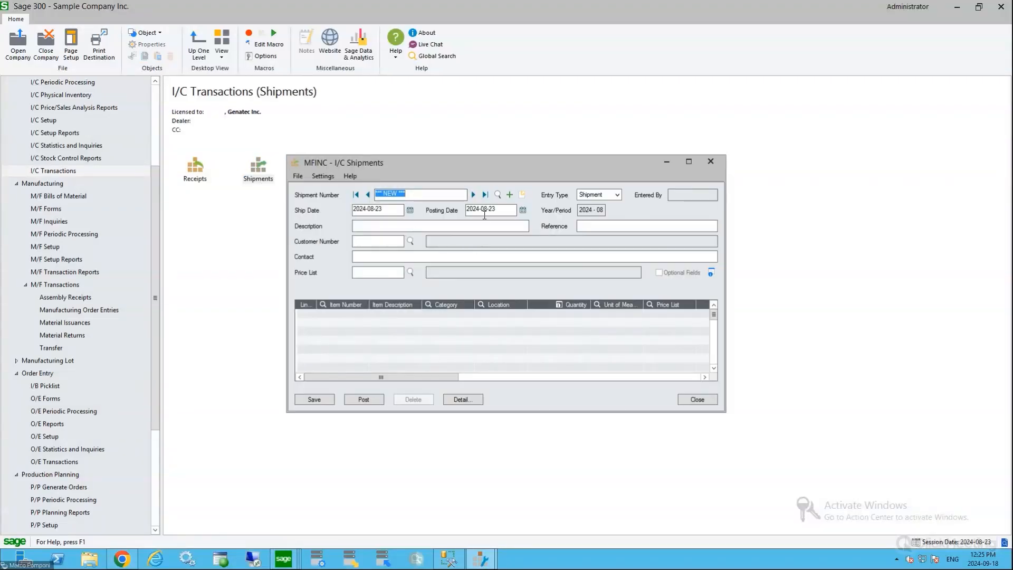
{"action": "left_click", "coordinate": [485, 195]}
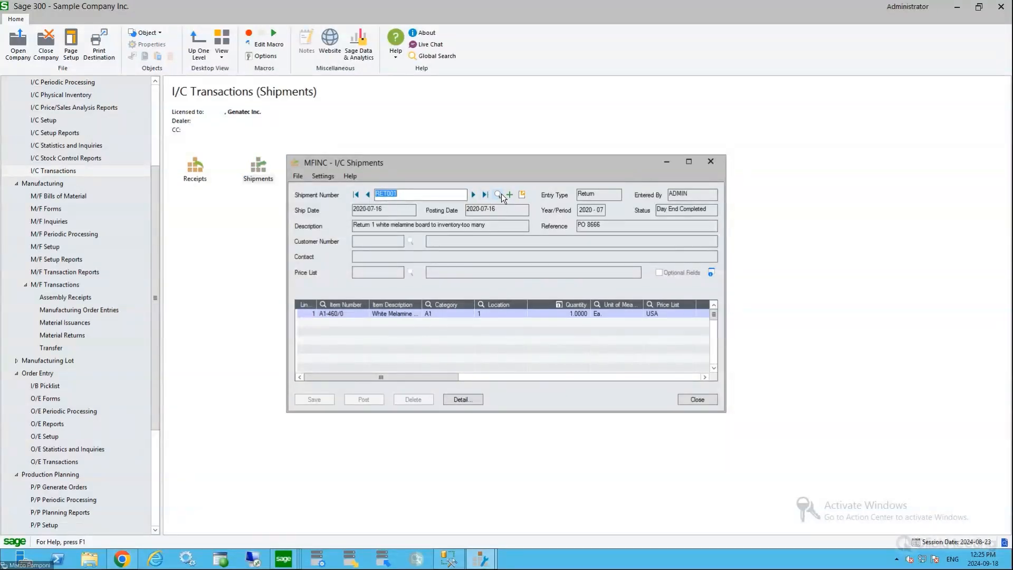
{"action": "left_click", "coordinate": [499, 195]}
{"action": "double_click", "coordinate": [89, 148]}
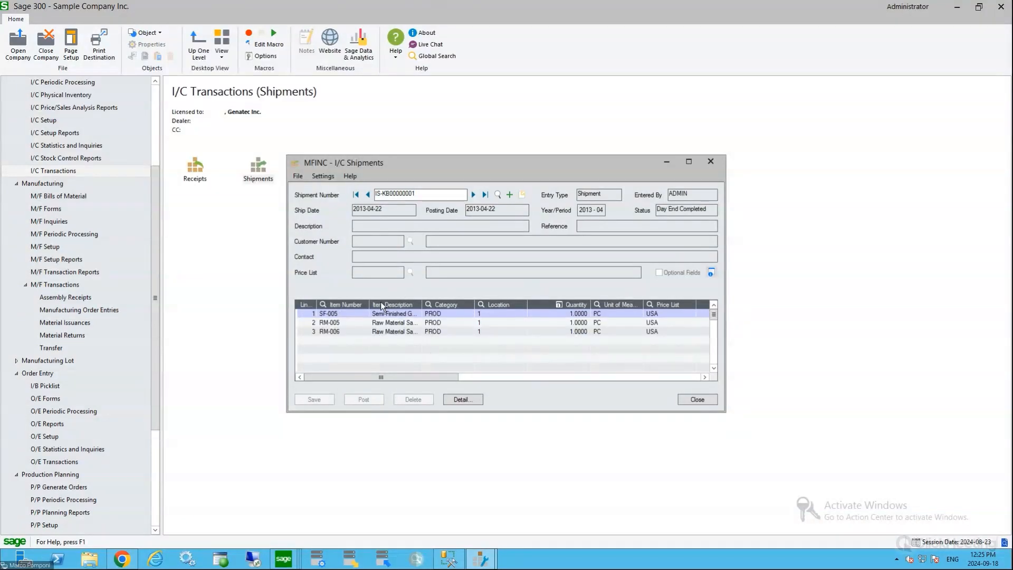
Check the shipped quantities of SF-005, RM-005 and RM-006, and close the shipments form
{"action": "left_click", "coordinate": [565, 313]}
{"action": "left_click", "coordinate": [562, 322]}
{"action": "left_click", "coordinate": [563, 331]}
{"action": "left_click_drag", "start_coordinate": [451, 377], "coordinate": [416, 391]}
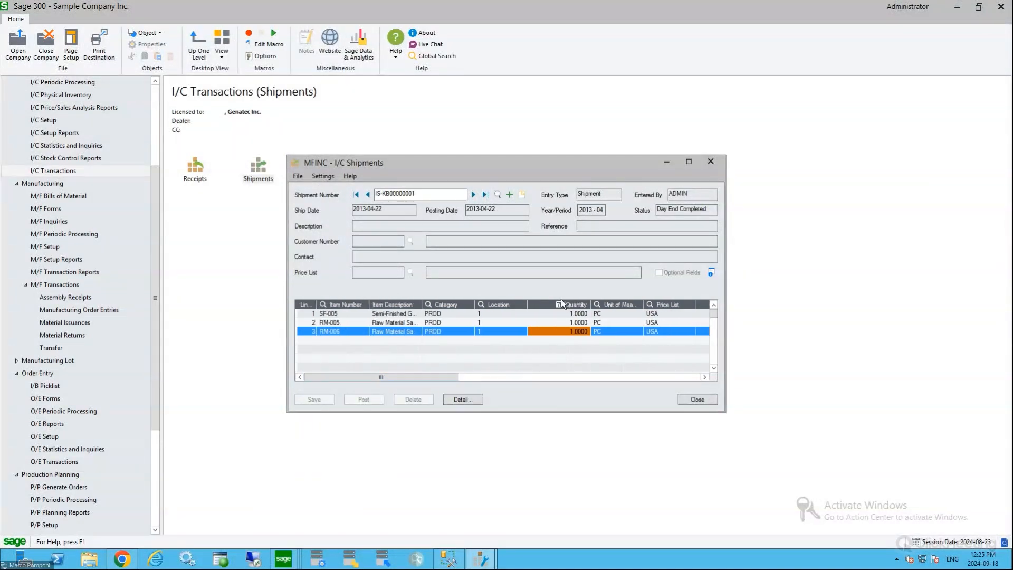
{"action": "left_click", "coordinate": [698, 400]}
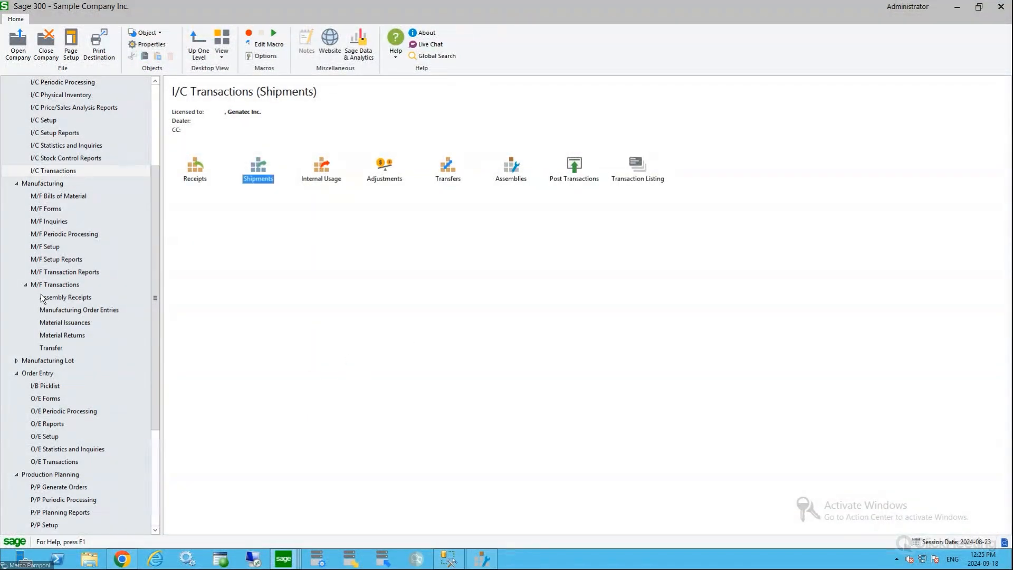
Open Order Entry from the O/E transactions and load the active sales order for FG-003
{"action": "left_click_drag", "start_coordinate": [156, 222], "coordinate": [158, 243]}
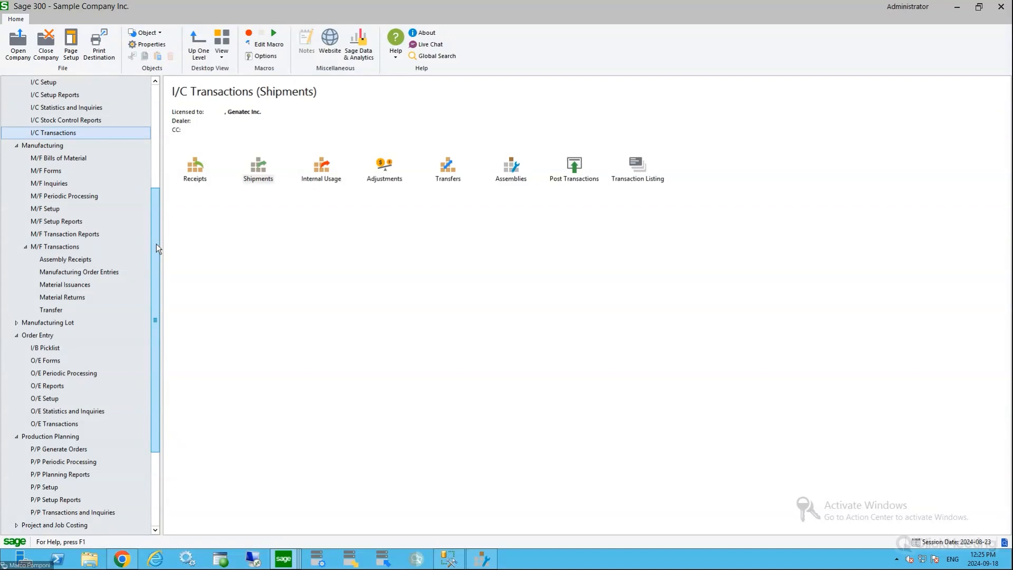
{"action": "left_click", "coordinate": [68, 247]}
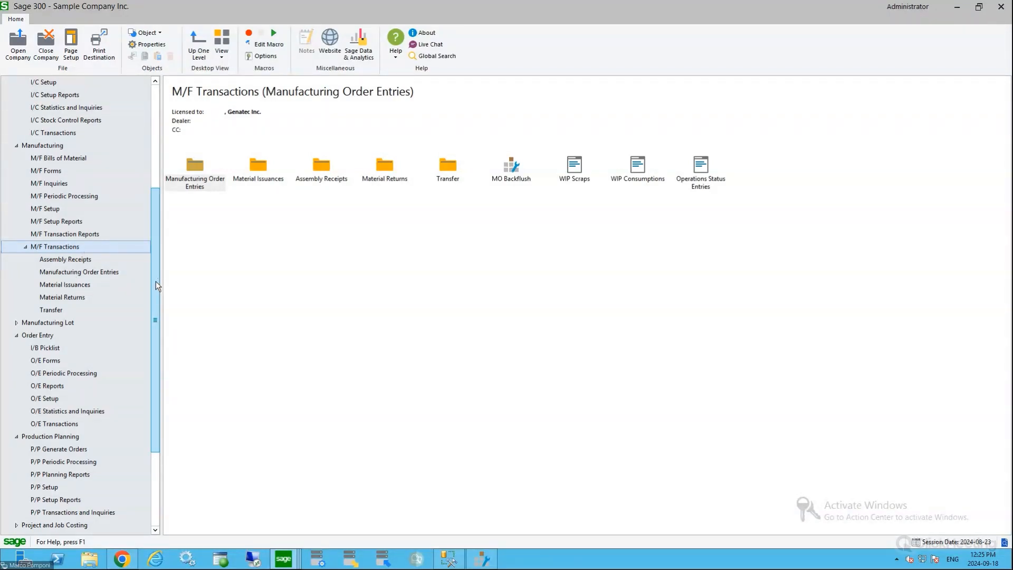
{"action": "left_click_drag", "start_coordinate": [157, 281], "coordinate": [153, 311]}
{"action": "left_click", "coordinate": [131, 371]}
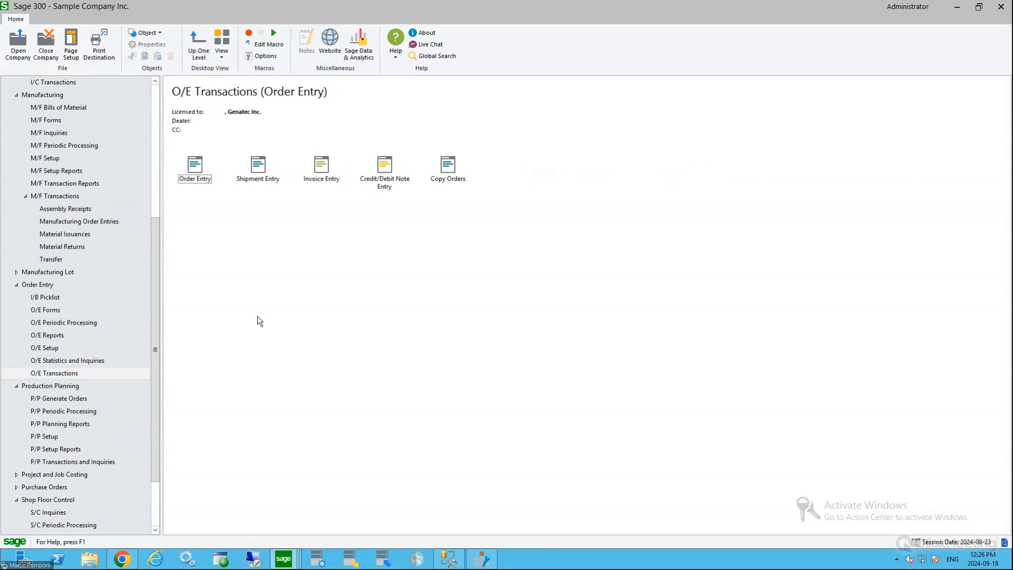
{"action": "double_click", "coordinate": [200, 168]}
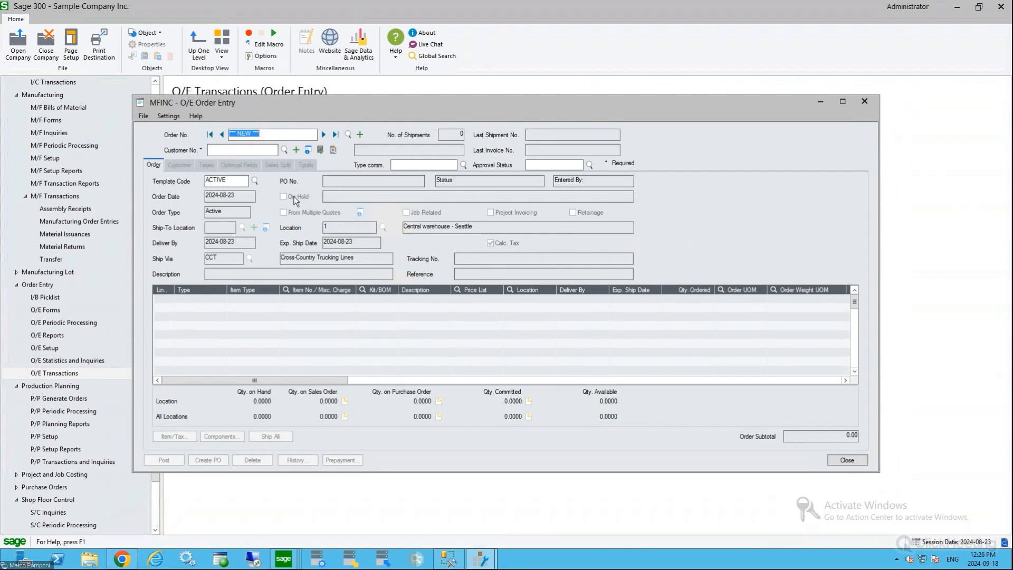
{"action": "left_click", "coordinate": [335, 135]}
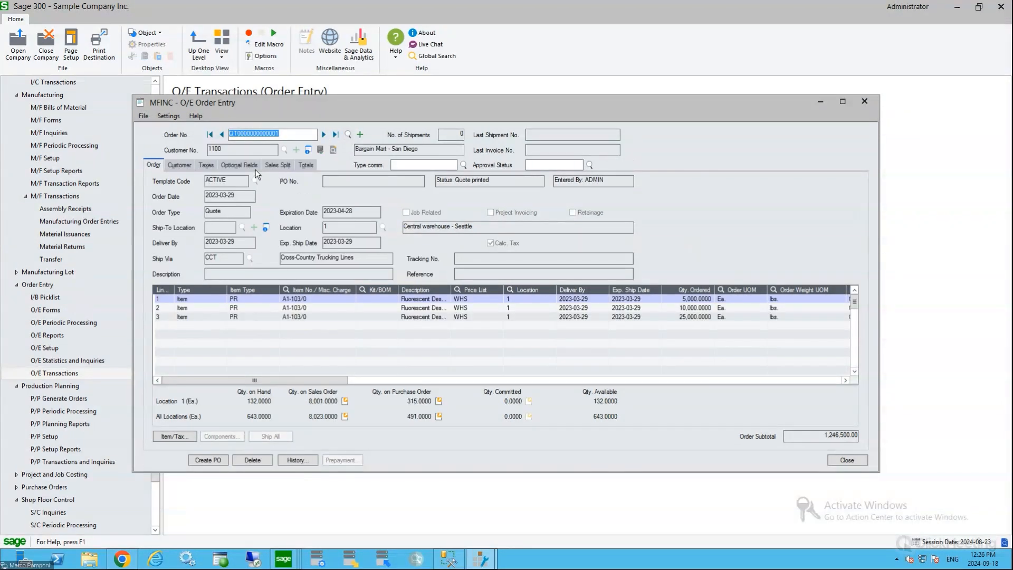
{"action": "left_click", "coordinate": [221, 138]}
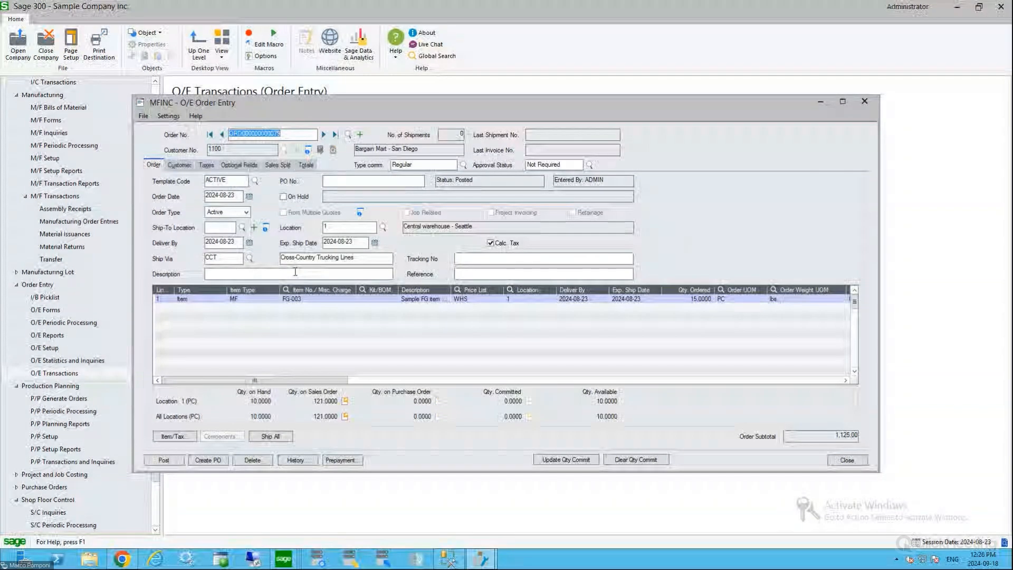
Check the ordered item and quantity, copy the sales order's number, and close Order Entry
{"action": "left_click", "coordinate": [328, 299]}
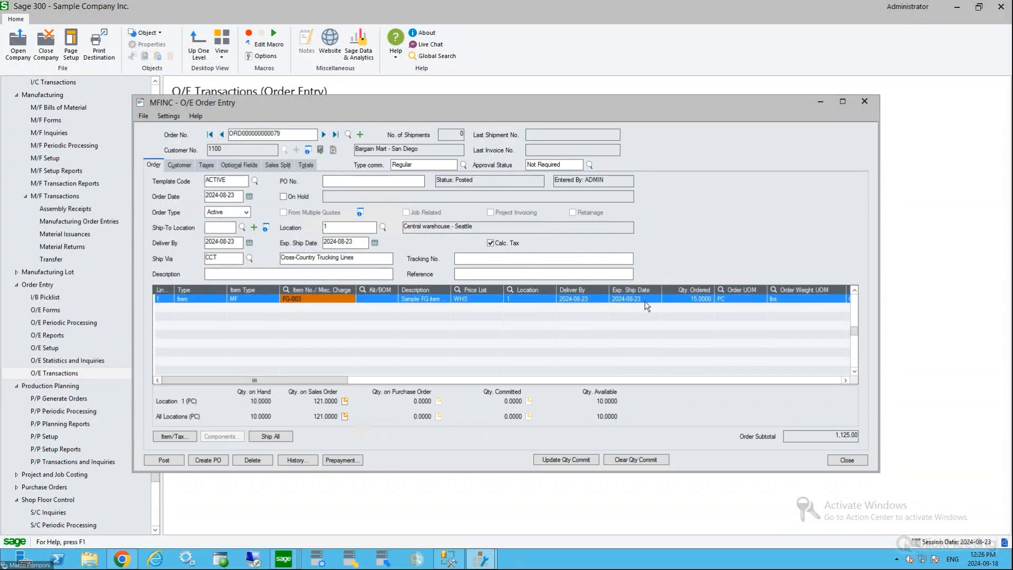
{"action": "left_click", "coordinate": [682, 299]}
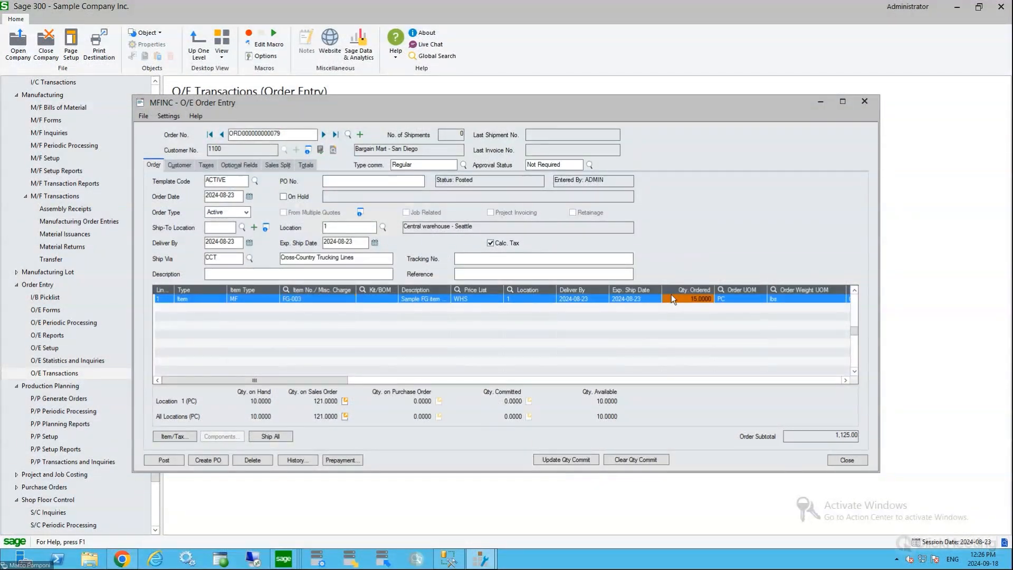
{"action": "left_click", "coordinate": [285, 133]}
{"action": "key", "text": "ctrl+c"}
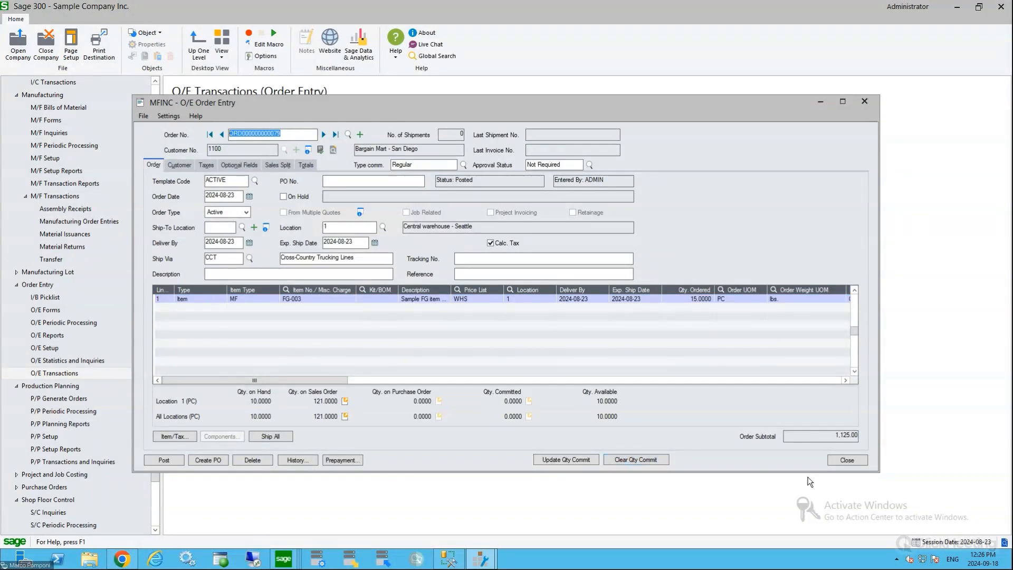
{"action": "left_click", "coordinate": [847, 460]}
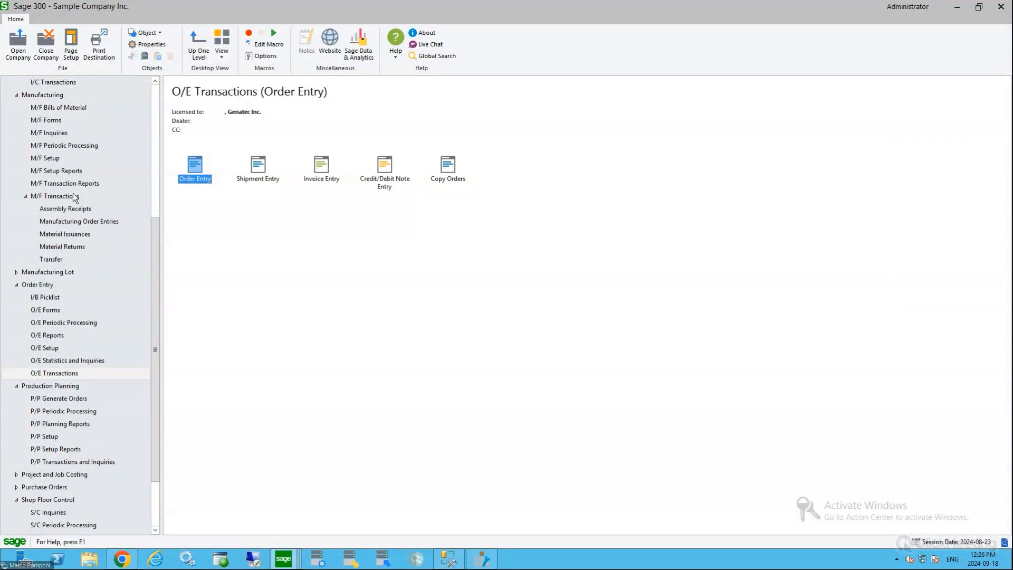
Open Create MOs from O/E and paste the copied sales order number as both ends of the SO number range
{"action": "left_click", "coordinate": [79, 223]}
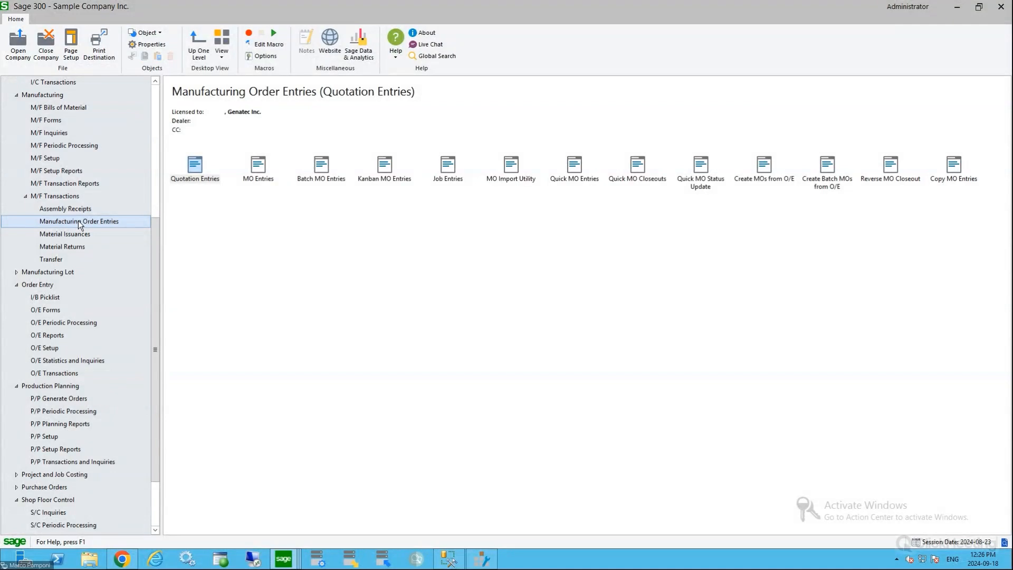
{"action": "double_click", "coordinate": [781, 179]}
{"action": "left_click", "coordinate": [295, 167]}
{"action": "left_click", "coordinate": [533, 155]}
{"action": "left_click", "coordinate": [532, 172]}
{"action": "left_click", "coordinate": [319, 170]}
{"action": "key", "text": "ctrl+v"}
{"action": "key", "text": "Tab"}
{"action": "key", "text": "ctrl+v"}
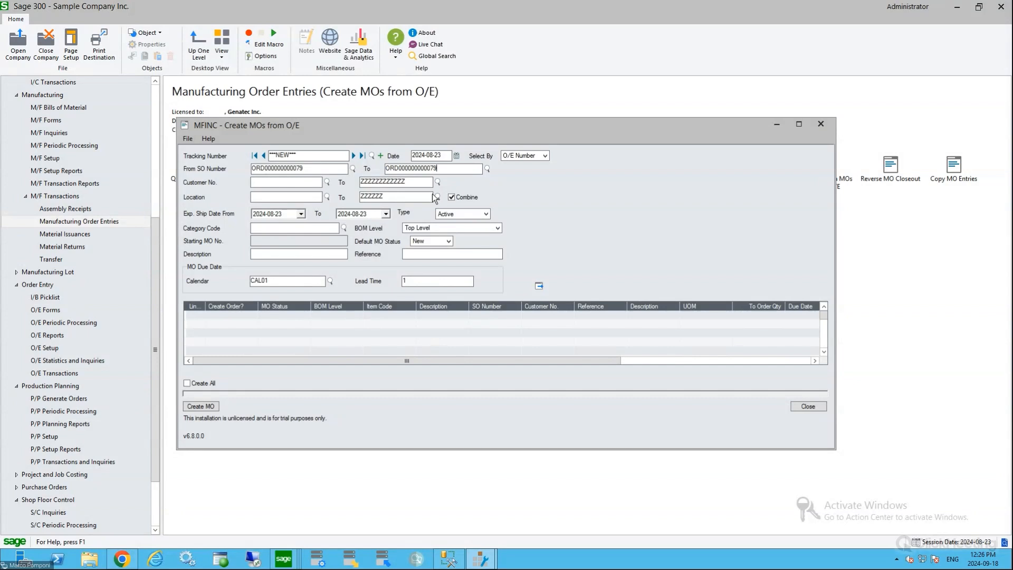
Load the sales order's line for manufacturing order creation, and review the ordered quantity of FG-003
{"action": "left_click", "coordinate": [539, 285]}
{"action": "left_click", "coordinate": [490, 317]}
{"action": "double_click", "coordinate": [522, 306]}
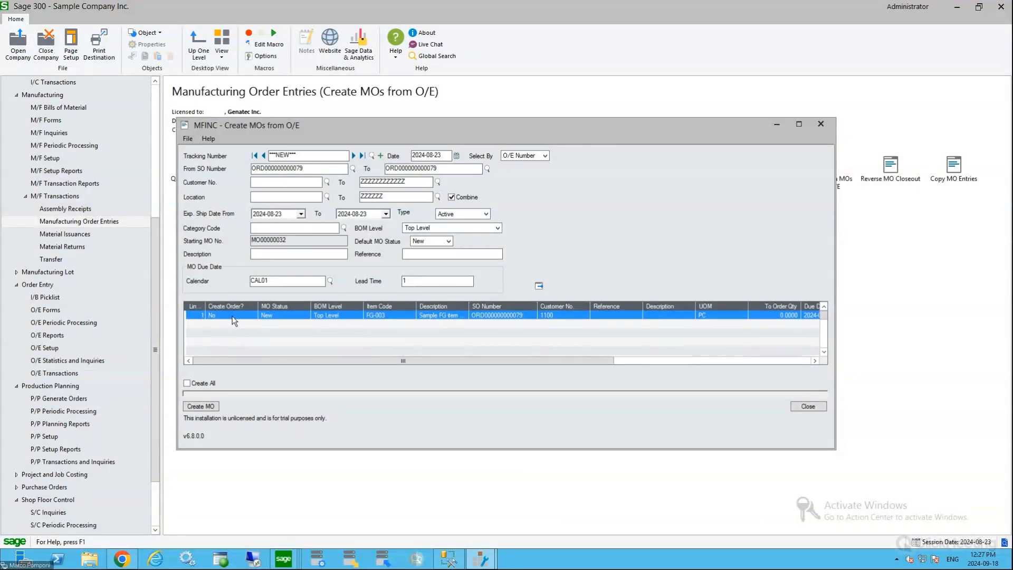
{"action": "left_click_drag", "start_coordinate": [363, 360], "coordinate": [484, 341]}
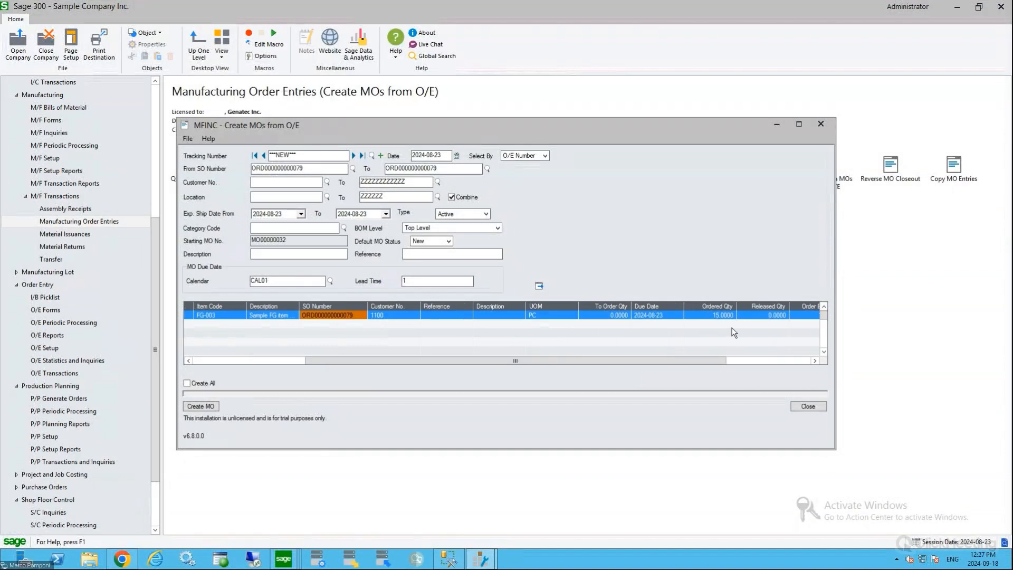
{"action": "left_click", "coordinate": [724, 315]}
{"action": "left_click_drag", "start_coordinate": [670, 359], "coordinate": [555, 348]}
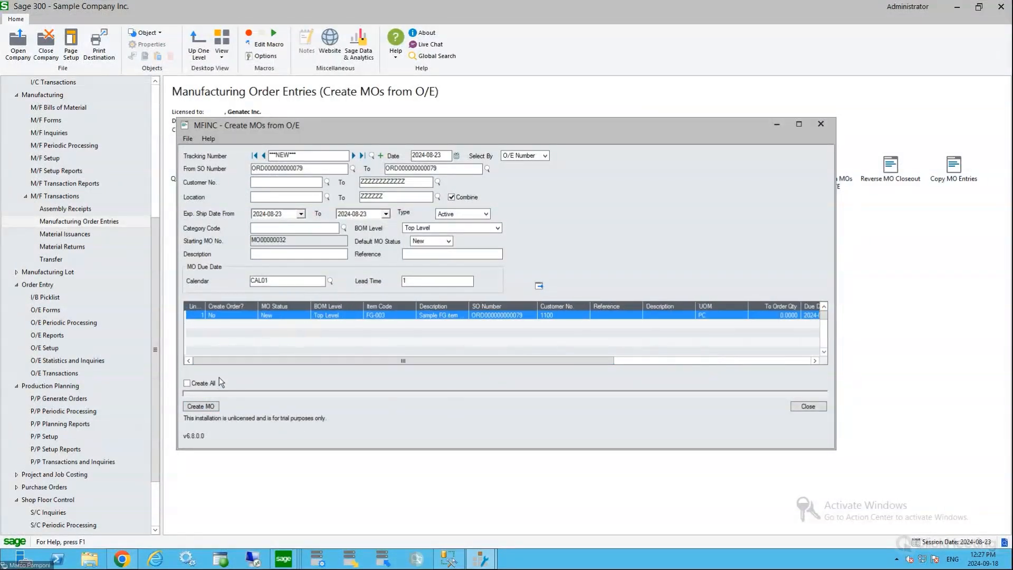
Toggle the Create Order setting on the FG-003 line, and close the form without creating a manufacturing order
{"action": "double_click", "coordinate": [223, 312]}
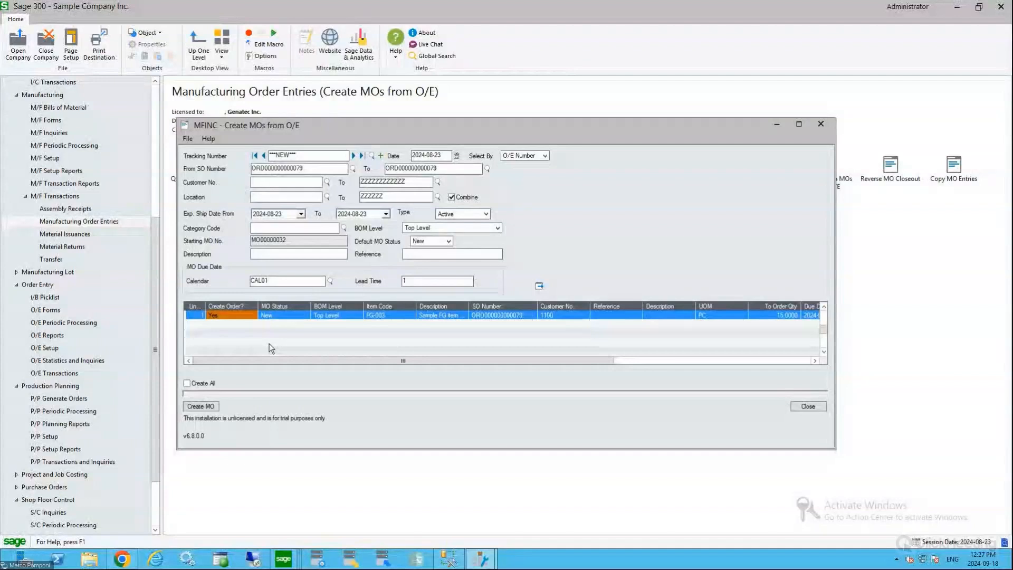
{"action": "double_click", "coordinate": [227, 316]}
{"action": "left_click", "coordinate": [809, 408]}
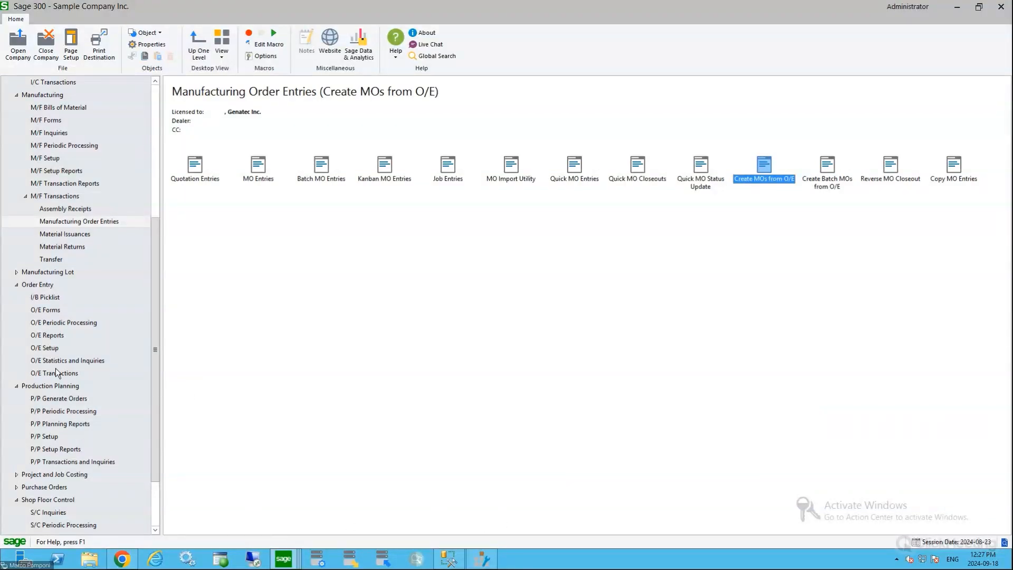
Open Forecast Entry from the production planning transactions, load the SF2014 sales forecast, and enlarge the form to full size
{"action": "left_click", "coordinate": [37, 392]}
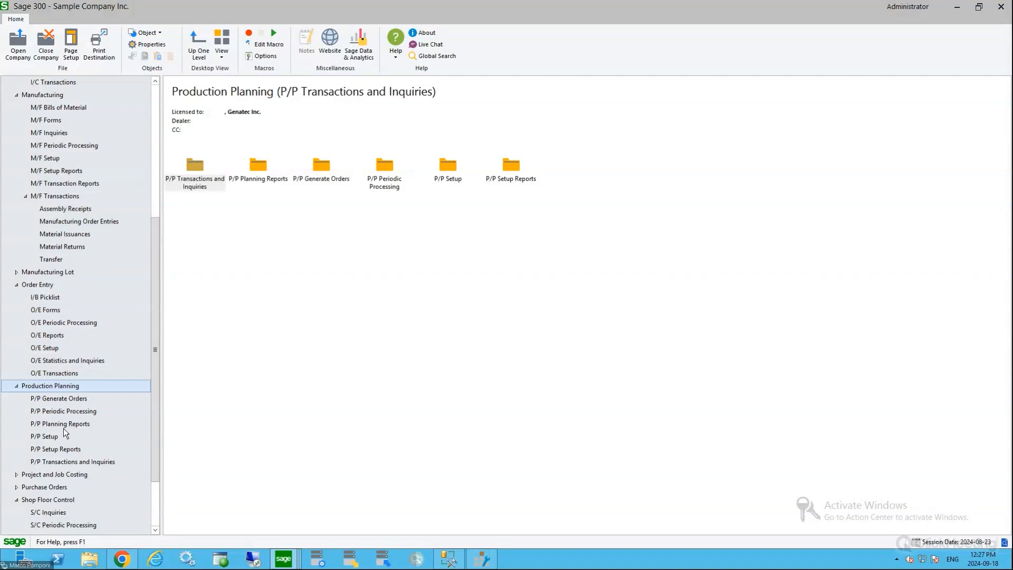
{"action": "left_click", "coordinate": [63, 462]}
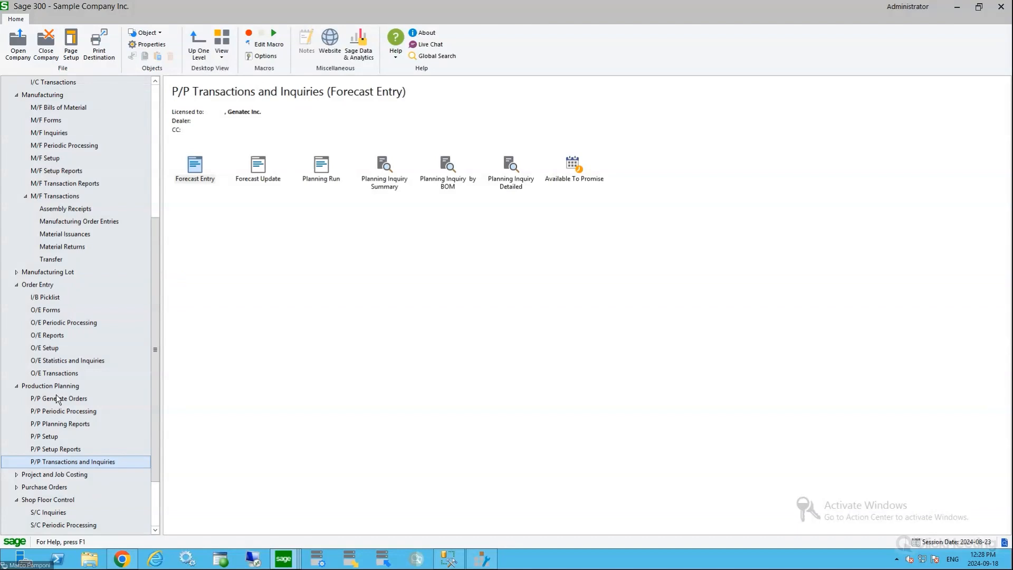
{"action": "double_click", "coordinate": [204, 181]}
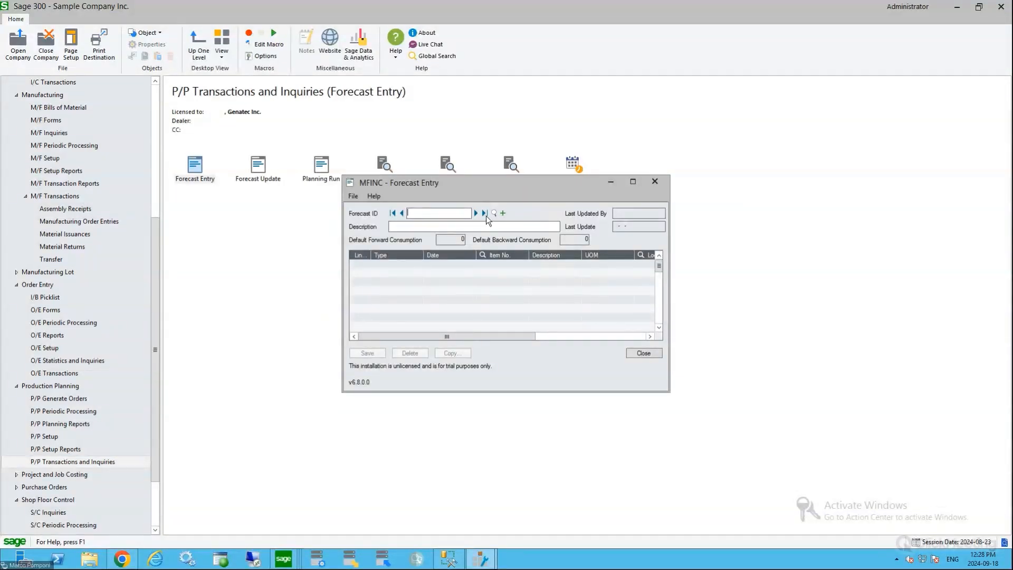
{"action": "left_click", "coordinate": [476, 212]}
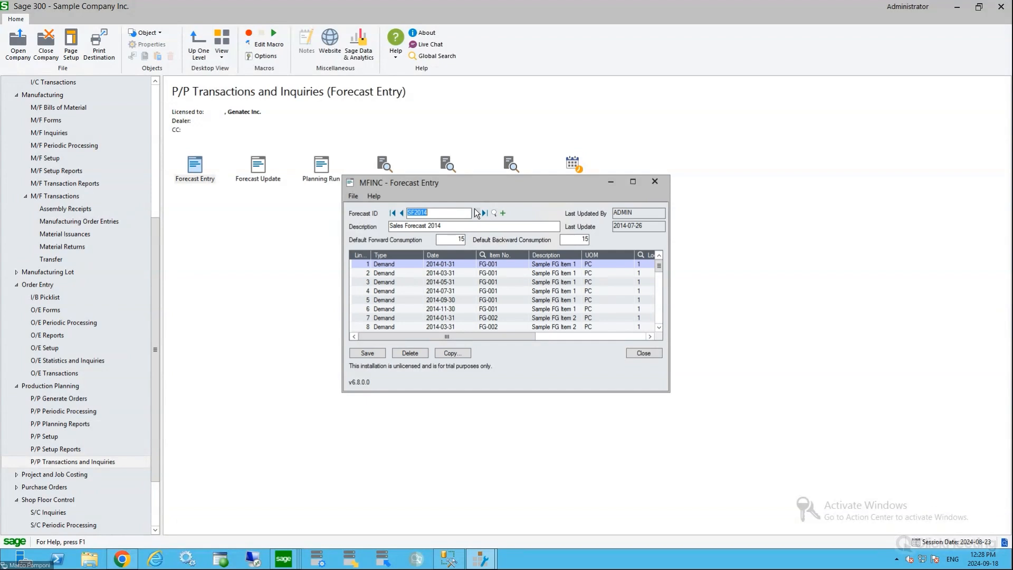
{"action": "left_click", "coordinate": [634, 183]}
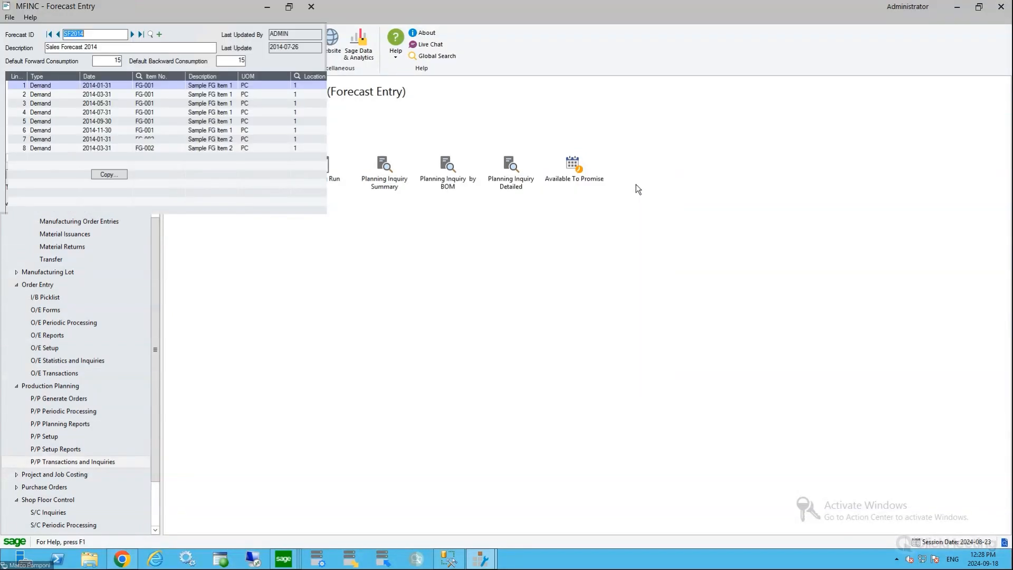
Examine the forecast dates of the FG-003 demand lines in the sales forecast
{"action": "left_click", "coordinate": [157, 192]}
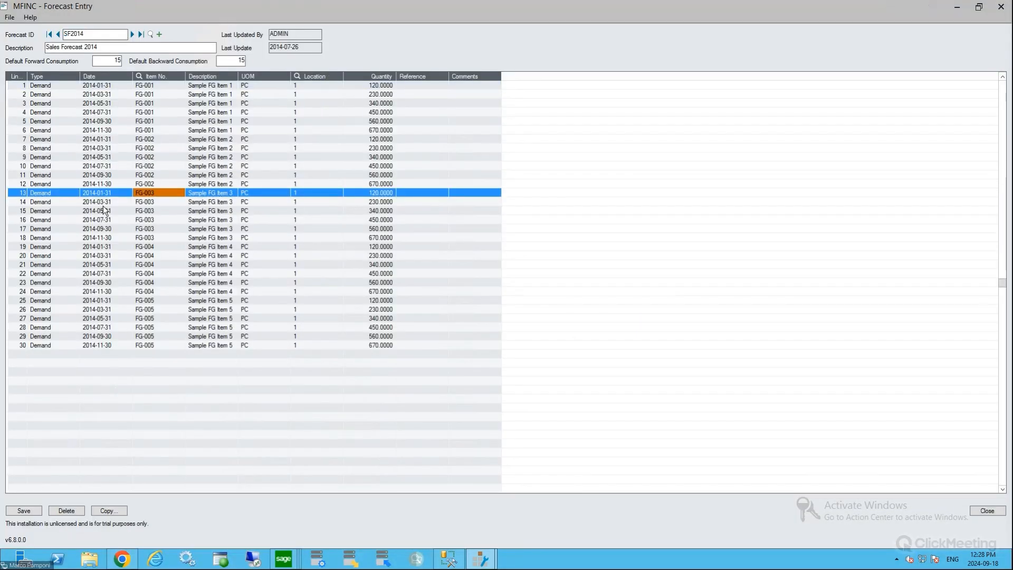
{"action": "left_click", "coordinate": [111, 203]}
{"action": "left_click", "coordinate": [111, 211]}
{"action": "left_click", "coordinate": [111, 220]}
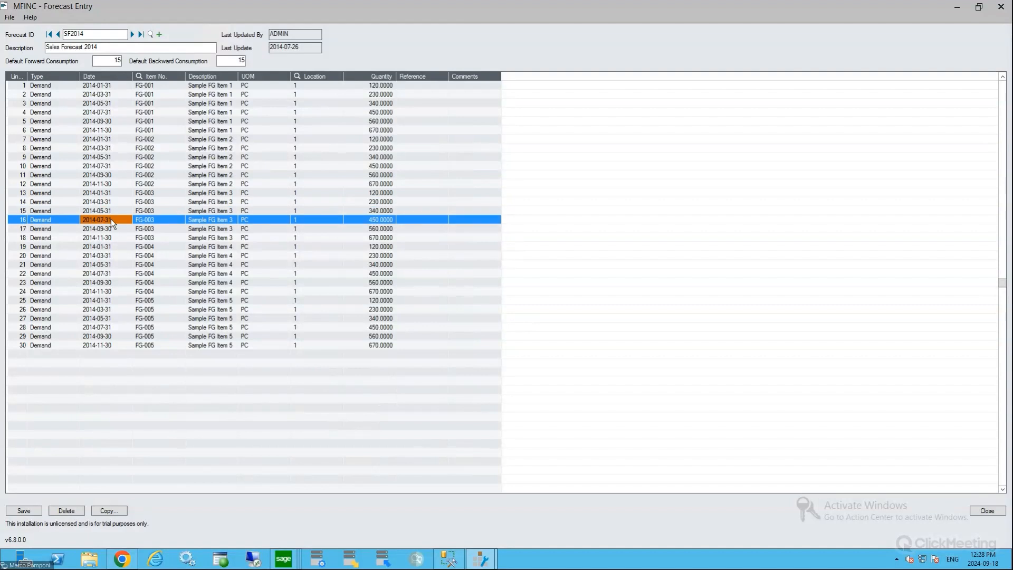
Examine the forecast quantities on the FG-003 and FG-004 demand lines, and close Forecast Entry without changing anything
{"action": "left_click", "coordinate": [364, 221]}
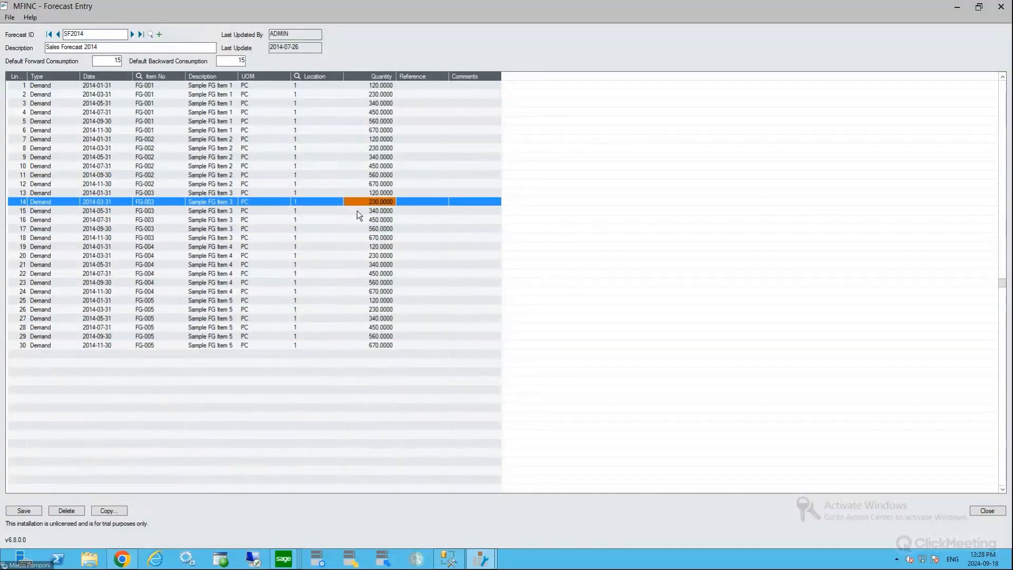
{"action": "left_click", "coordinate": [359, 204]}
{"action": "left_click", "coordinate": [359, 205]}
{"action": "left_click", "coordinate": [359, 210]}
{"action": "left_click", "coordinate": [358, 228]}
{"action": "left_click", "coordinate": [358, 246]}
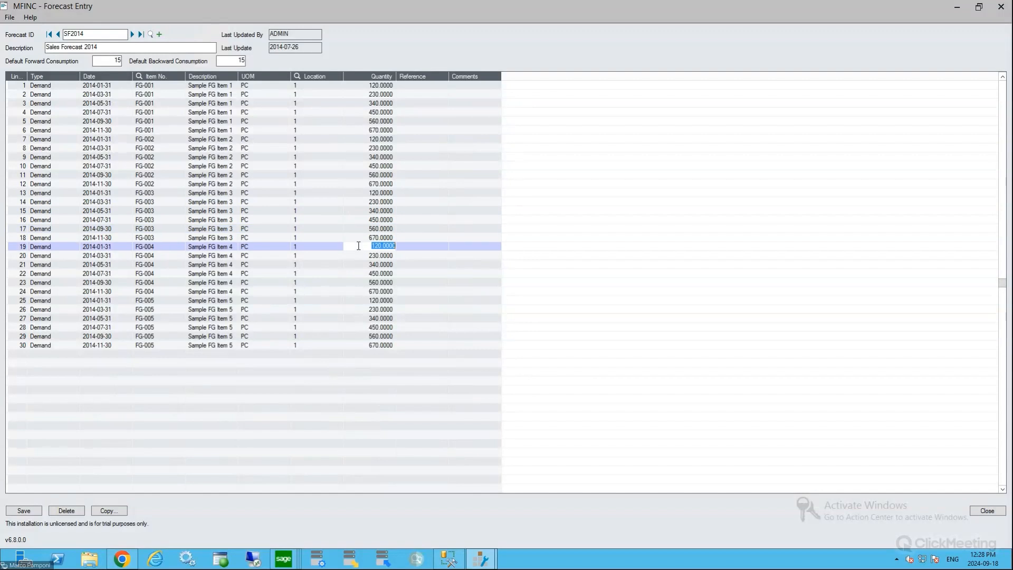
{"action": "left_click", "coordinate": [11, 17]}
{"action": "left_click", "coordinate": [613, 139]}
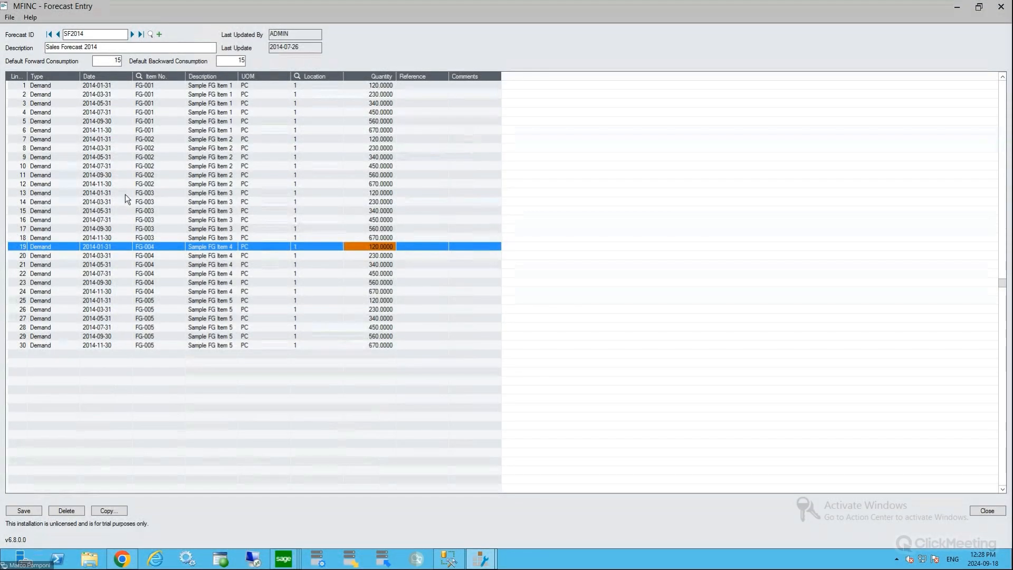
{"action": "left_click", "coordinate": [987, 511]}
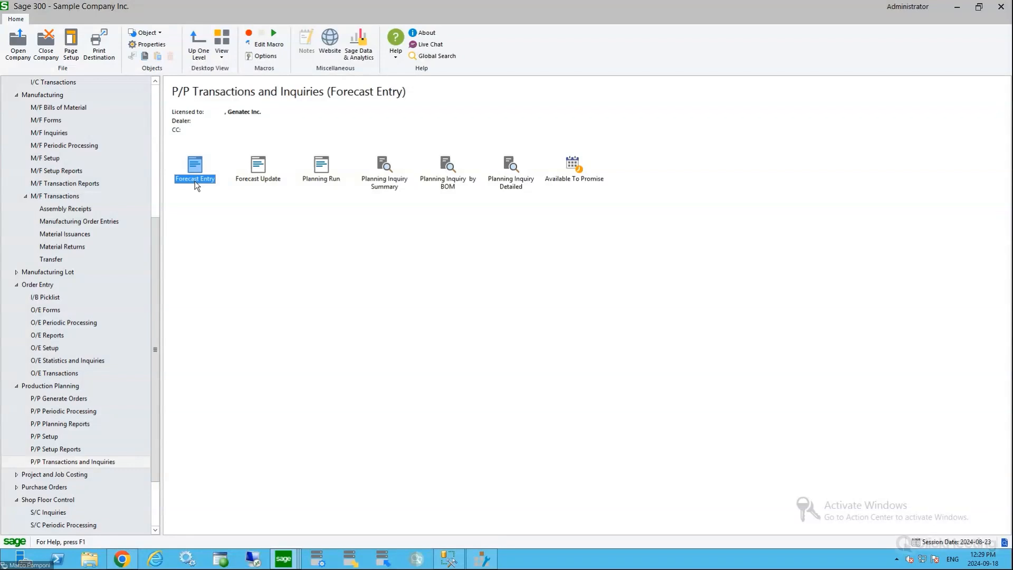
{"action": "left_click", "coordinate": [328, 169]}
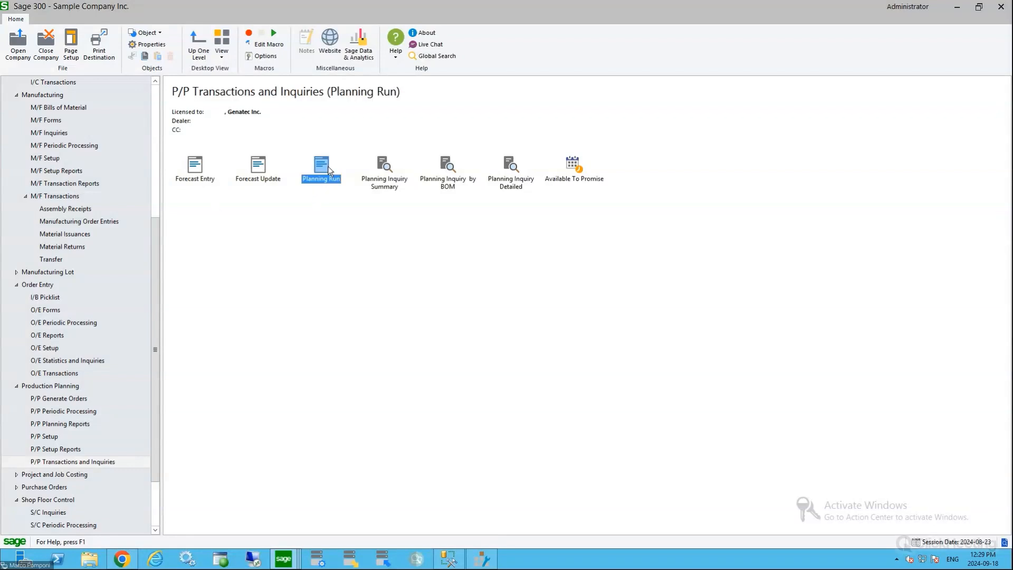
{"action": "double_click", "coordinate": [328, 169]}
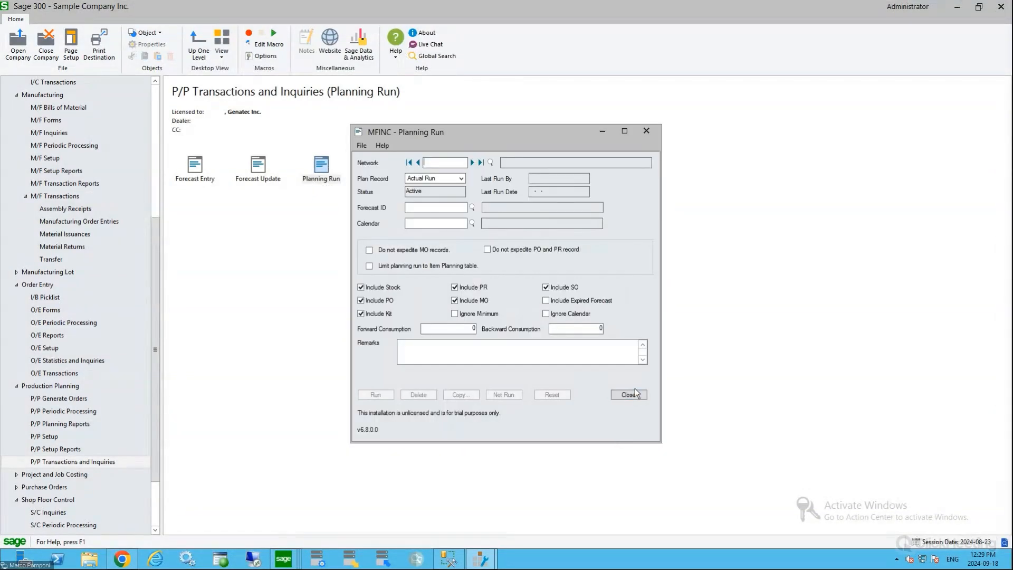
{"action": "left_click", "coordinate": [632, 395]}
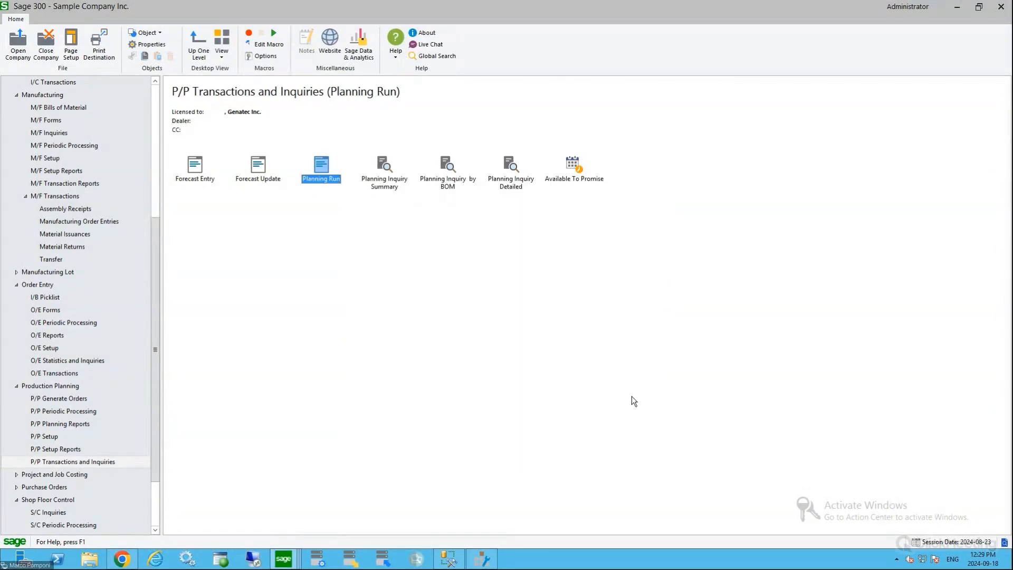
Open Item Planning from the production planning setup and load the planning record of item FG-003 for network N1
{"action": "left_click", "coordinate": [48, 439]}
{"action": "double_click", "coordinate": [388, 161]}
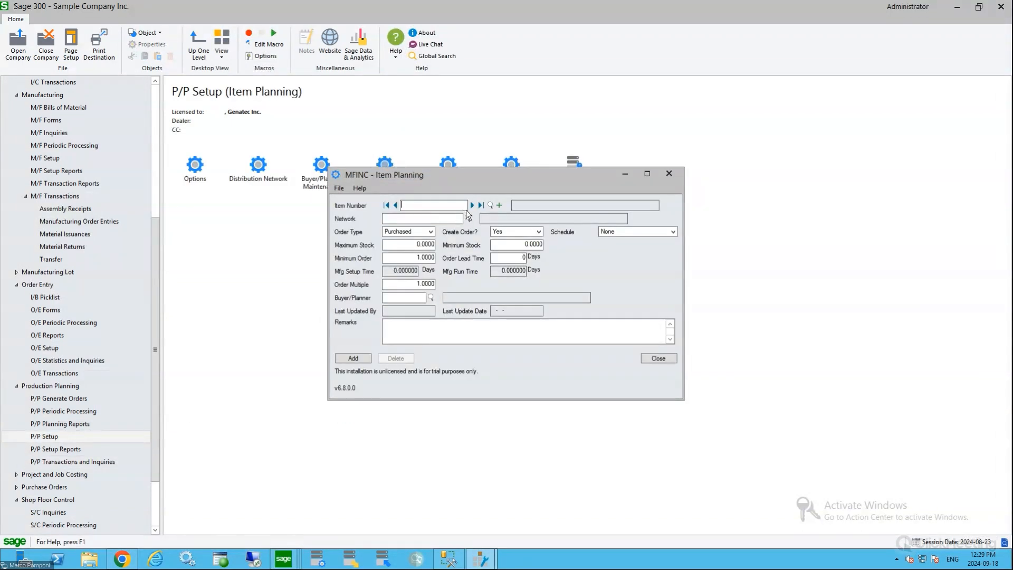
{"action": "left_click", "coordinate": [489, 205]}
{"action": "left_click", "coordinate": [105, 380]}
{"action": "scroll", "coordinate": [115, 382], "scroll_direction": "down", "scroll_amount": 3}
{"action": "scroll", "coordinate": [115, 381], "scroll_direction": "down", "scroll_amount": 5}
{"action": "double_click", "coordinate": [93, 212]}
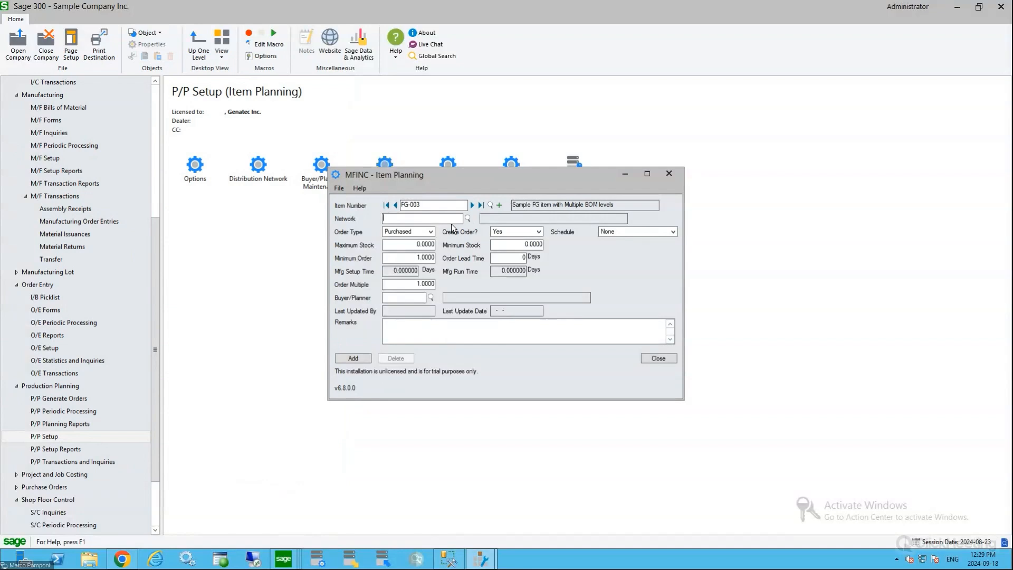
{"action": "key", "text": "Tab"}
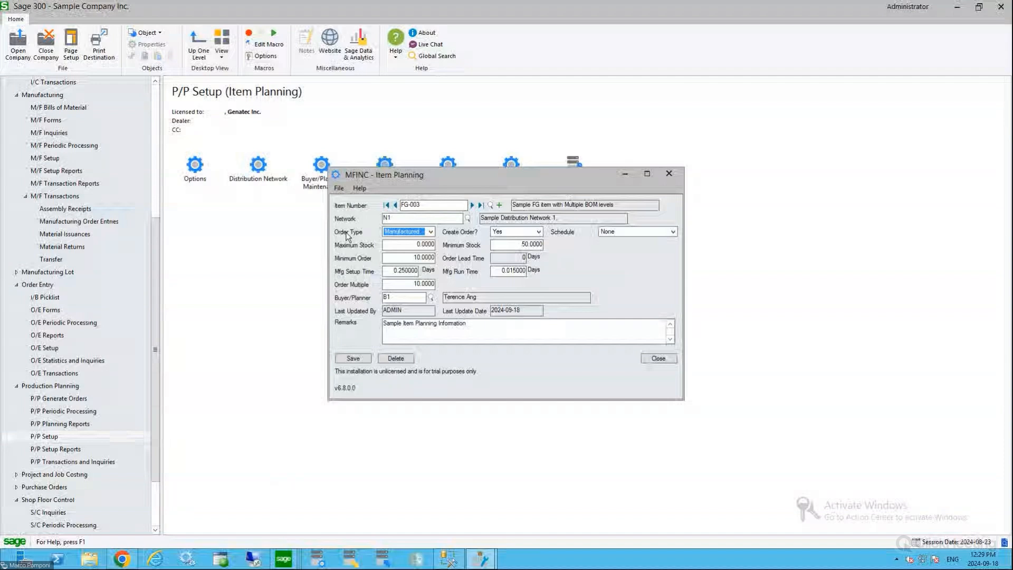
Examine the available order types and the order multiple of FG-003, keeping Manufactured as its order type
{"action": "left_click", "coordinate": [430, 231]}
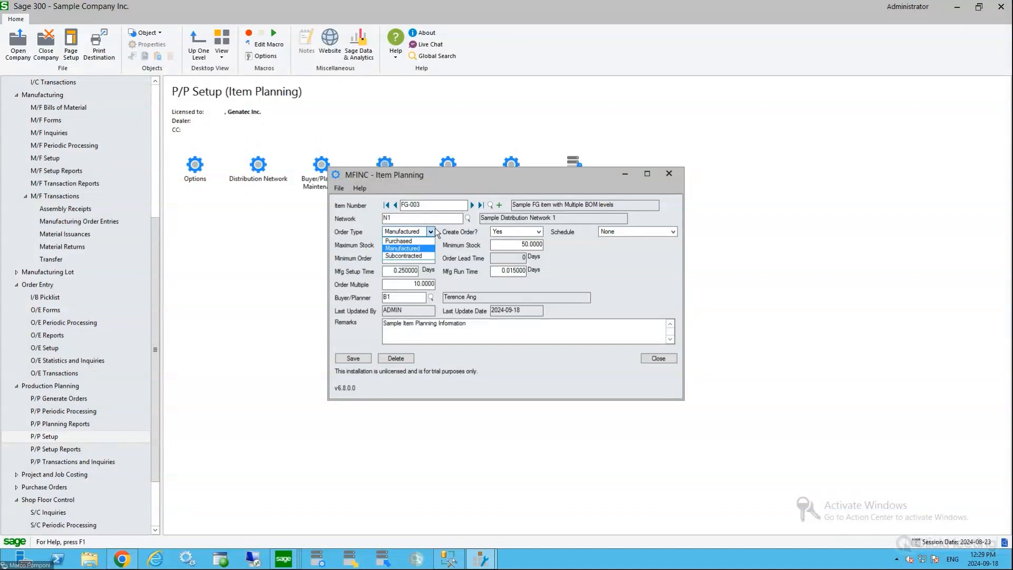
{"action": "left_click", "coordinate": [473, 182]}
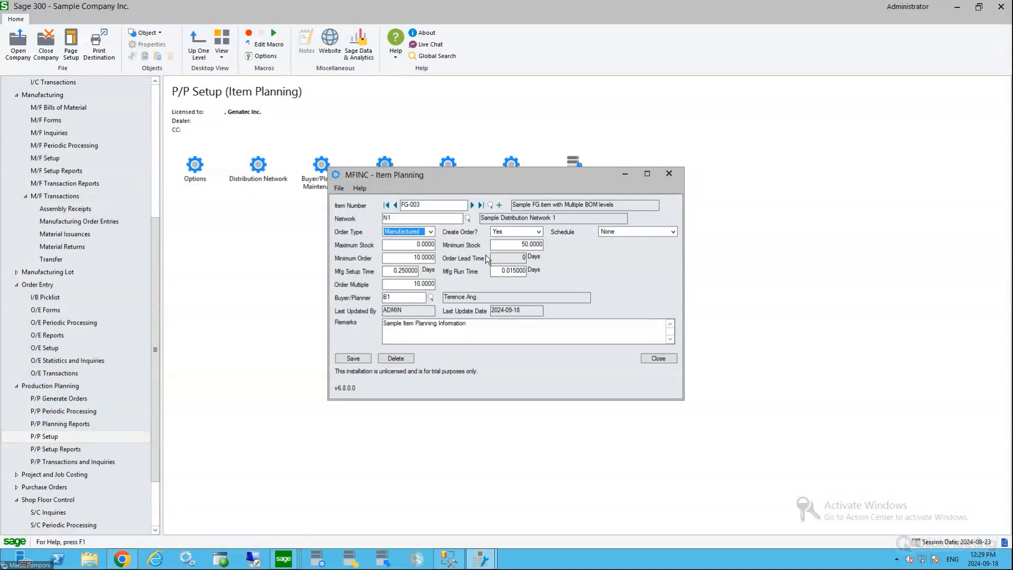
{"action": "left_click", "coordinate": [431, 282]}
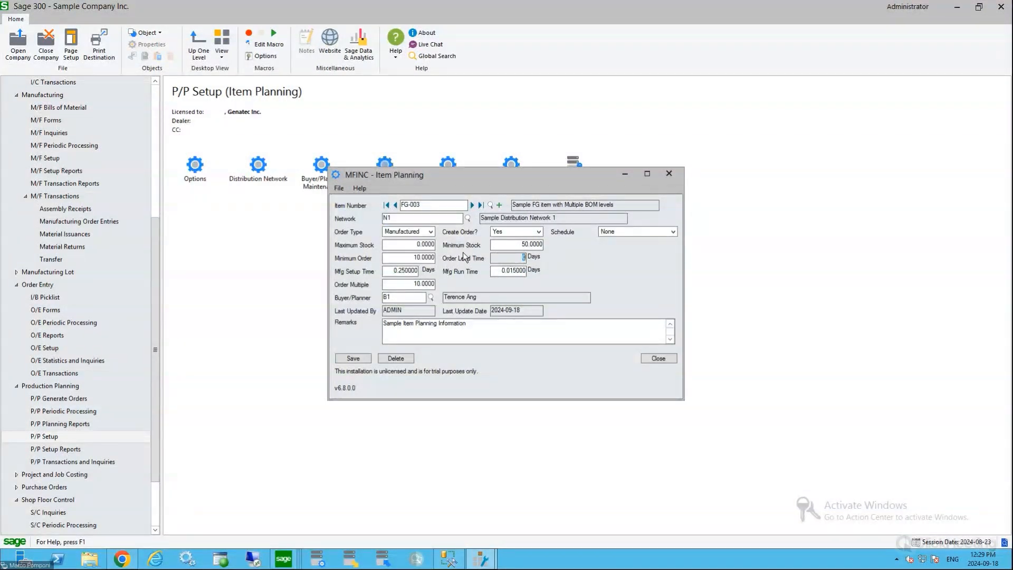
{"action": "left_click", "coordinate": [404, 232]}
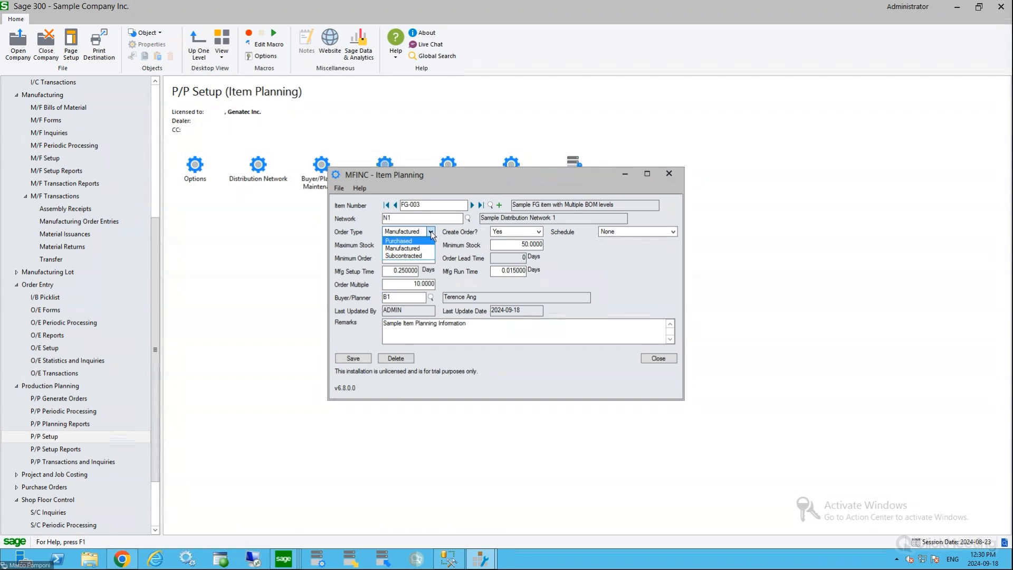
{"action": "left_click", "coordinate": [403, 239]}
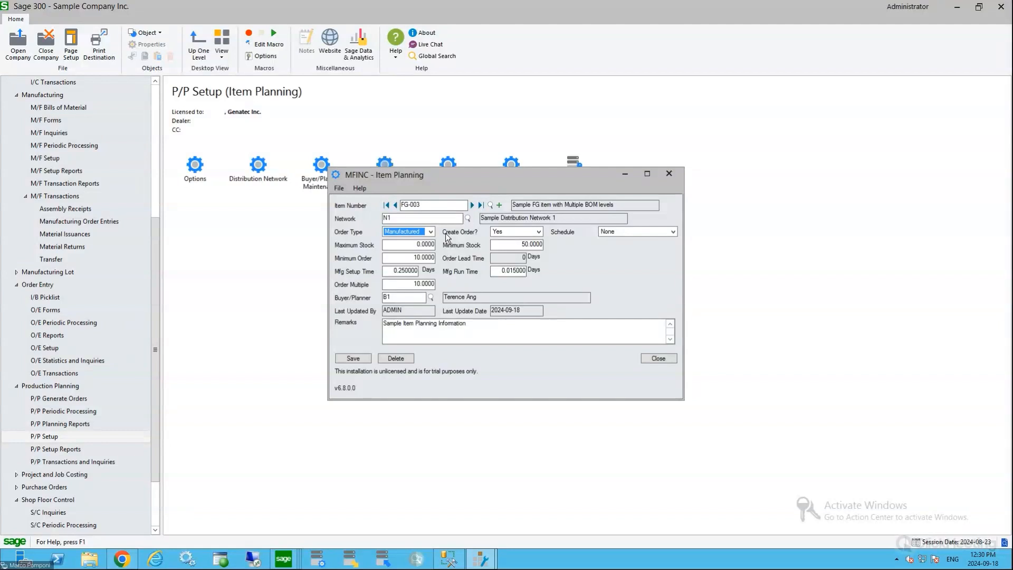
{"action": "left_click", "coordinate": [431, 232]}
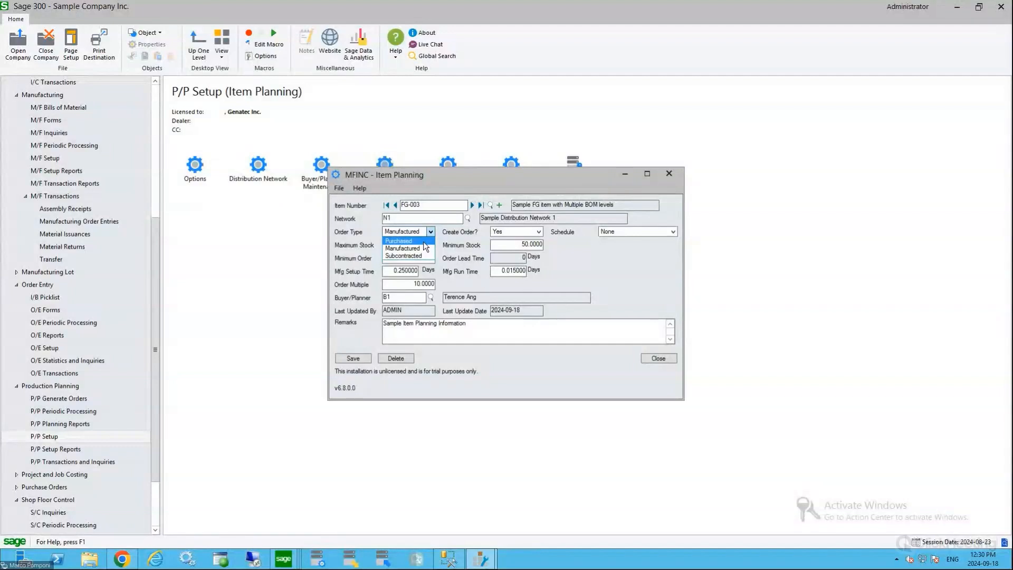
{"action": "left_click", "coordinate": [444, 231]}
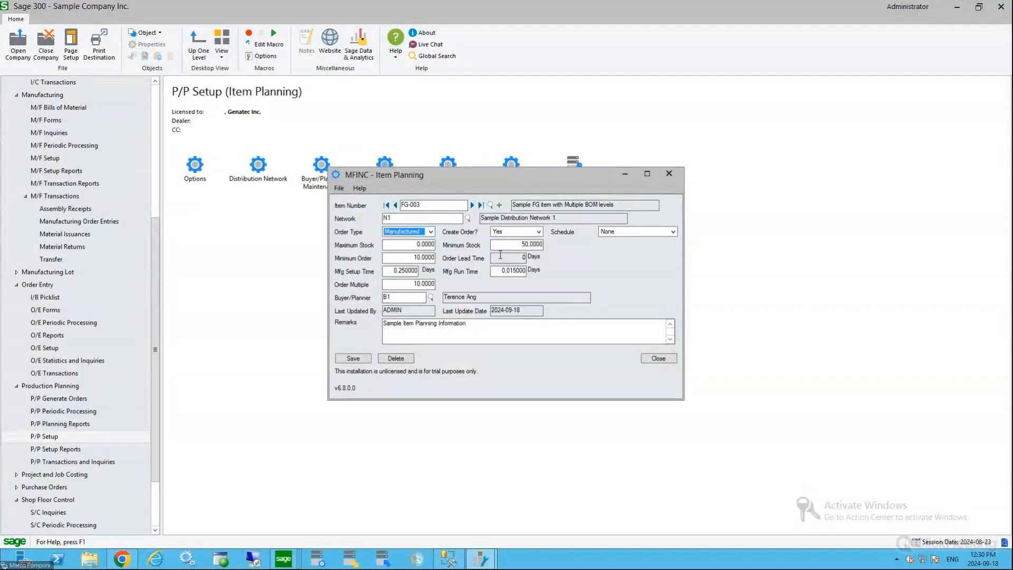
Examine the minimum stock and minimum order settings of FG-003, and close Item Planning without saving
{"action": "left_click", "coordinate": [515, 245]}
{"action": "left_click", "coordinate": [411, 261]}
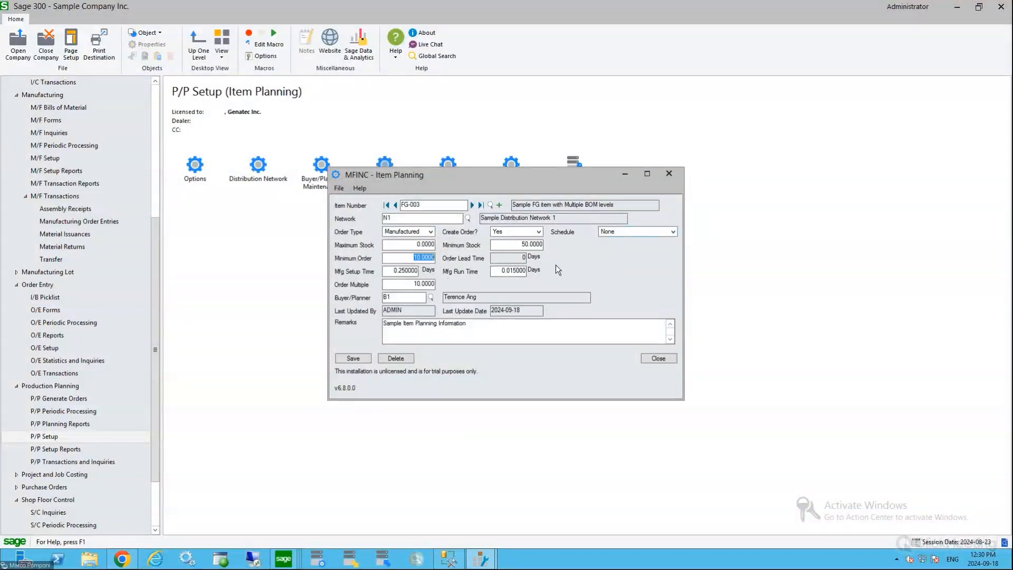
{"action": "left_click", "coordinate": [658, 358]}
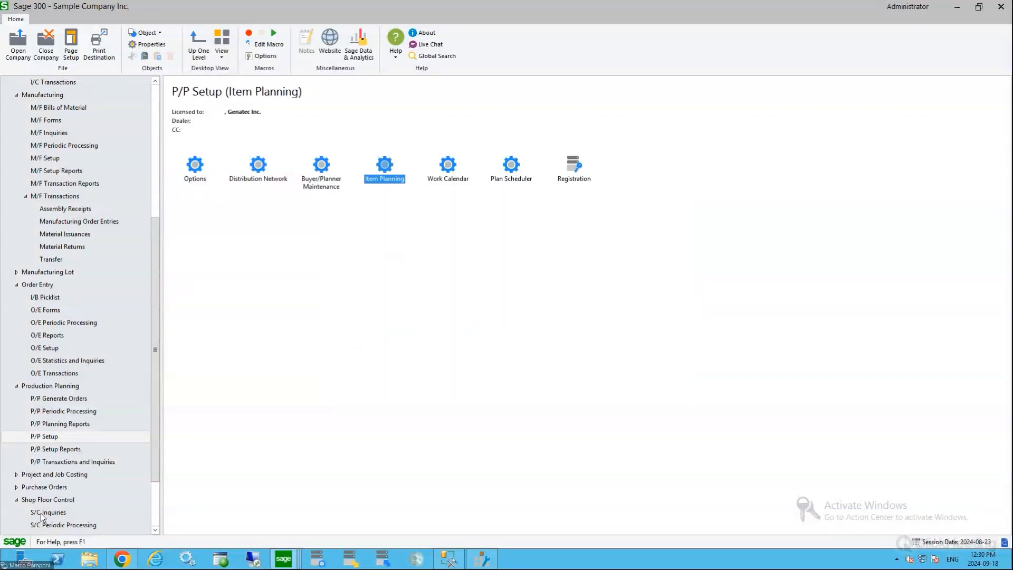
Open Planning Run from the production planning transactions and load the planning record of network N1
{"action": "left_click", "coordinate": [59, 463]}
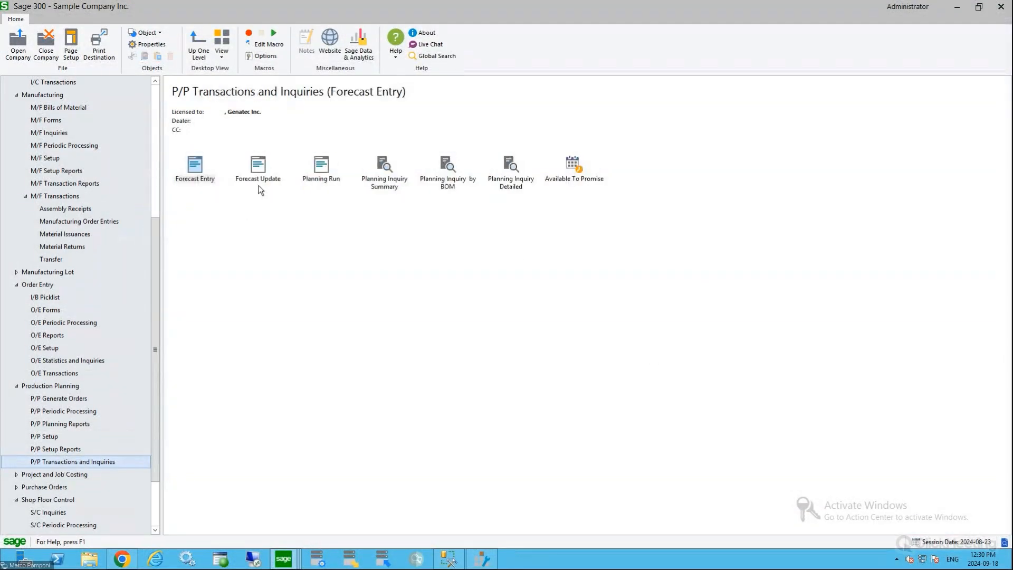
{"action": "double_click", "coordinate": [323, 170]}
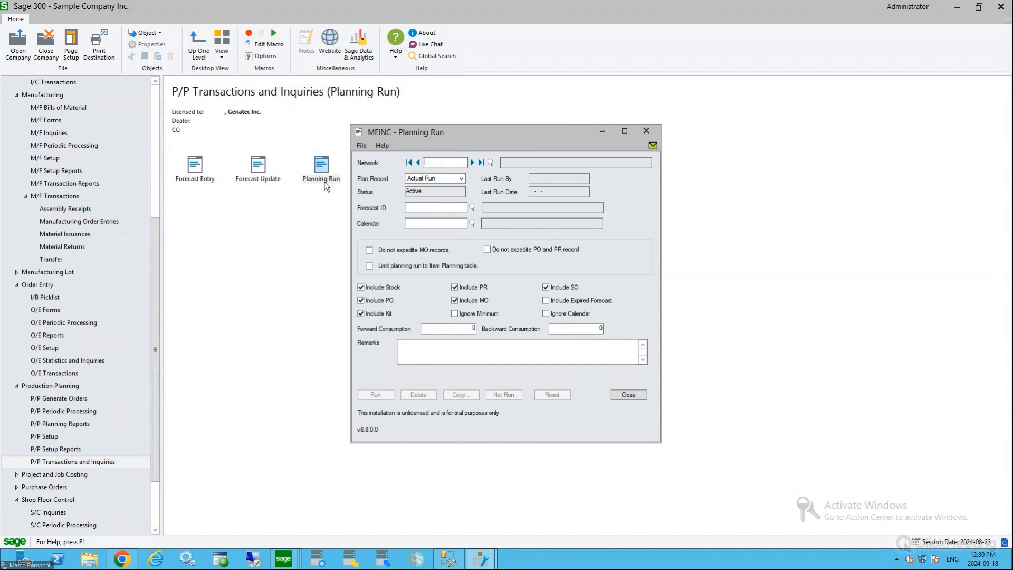
{"action": "left_click", "coordinate": [472, 163]}
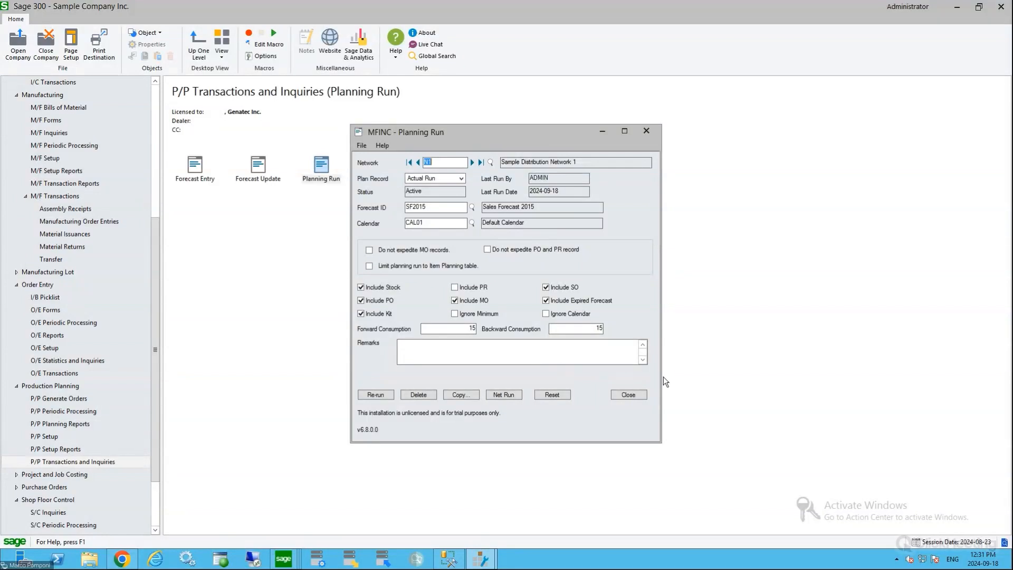
Close Planning Run and open Planning Inquiry Detailed from the production planning transactions and inquiries
{"action": "left_click", "coordinate": [642, 400]}
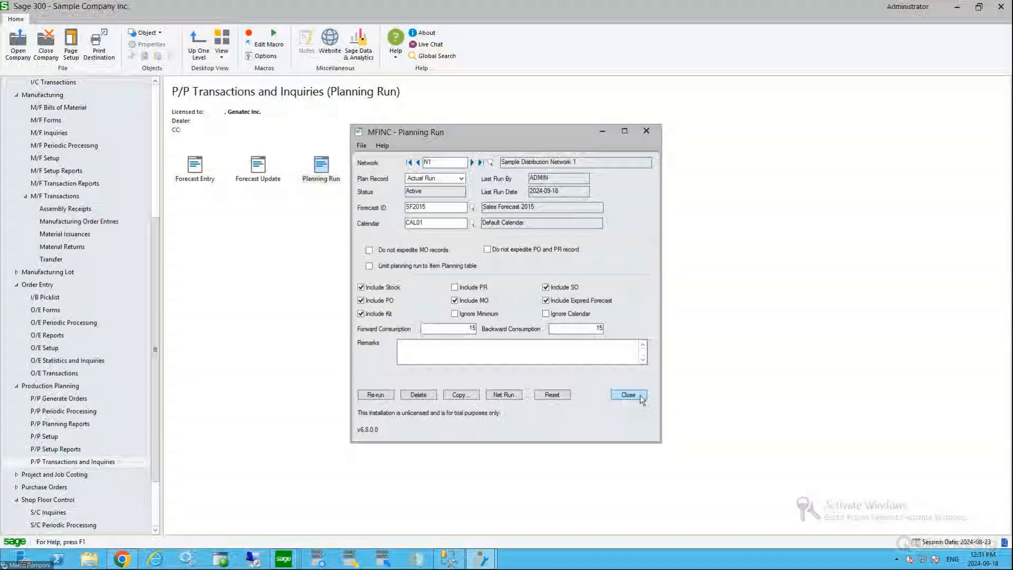
{"action": "left_click", "coordinate": [384, 182]}
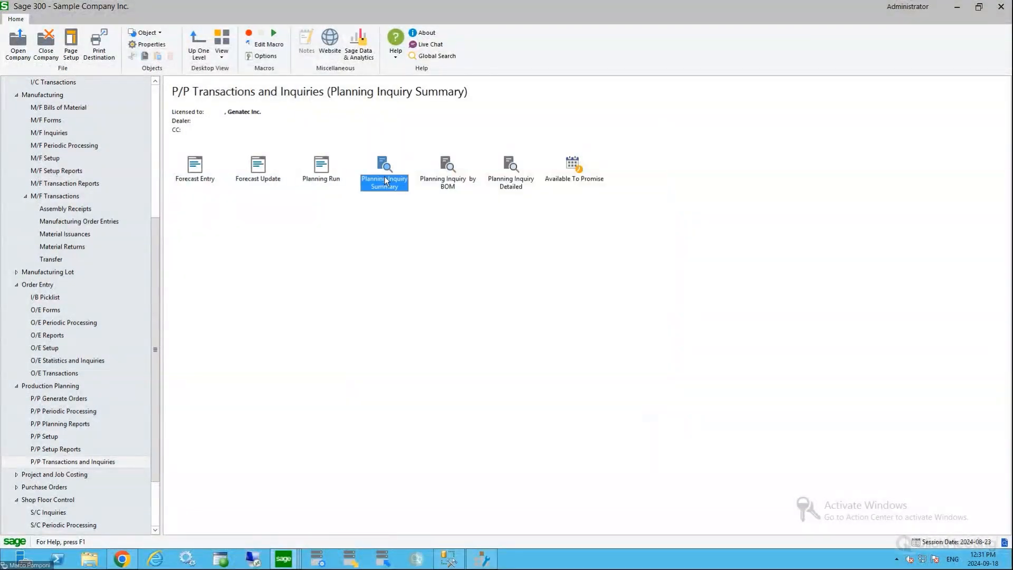
{"action": "left_click", "coordinate": [520, 181]}
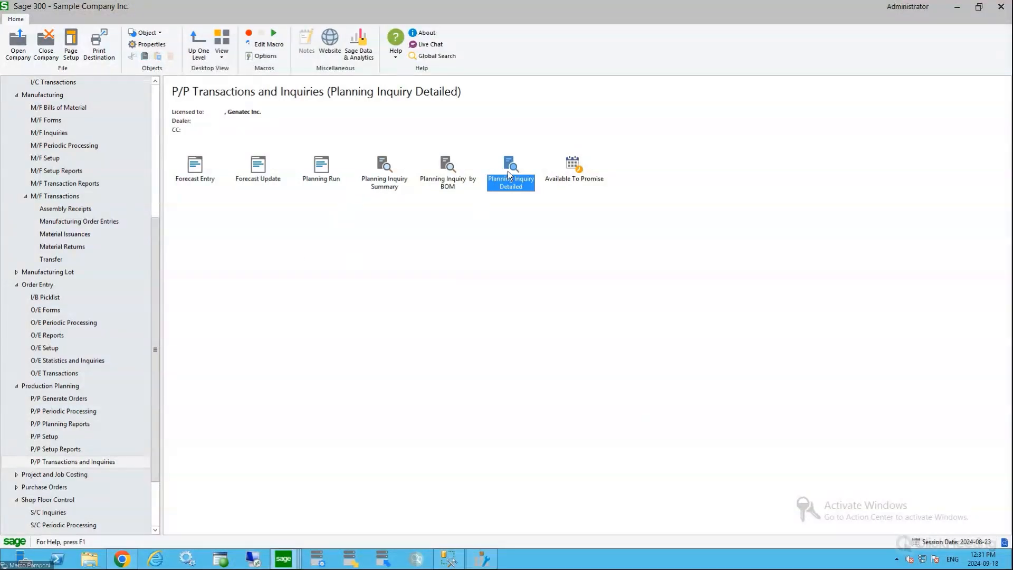
{"action": "double_click", "coordinate": [509, 176]}
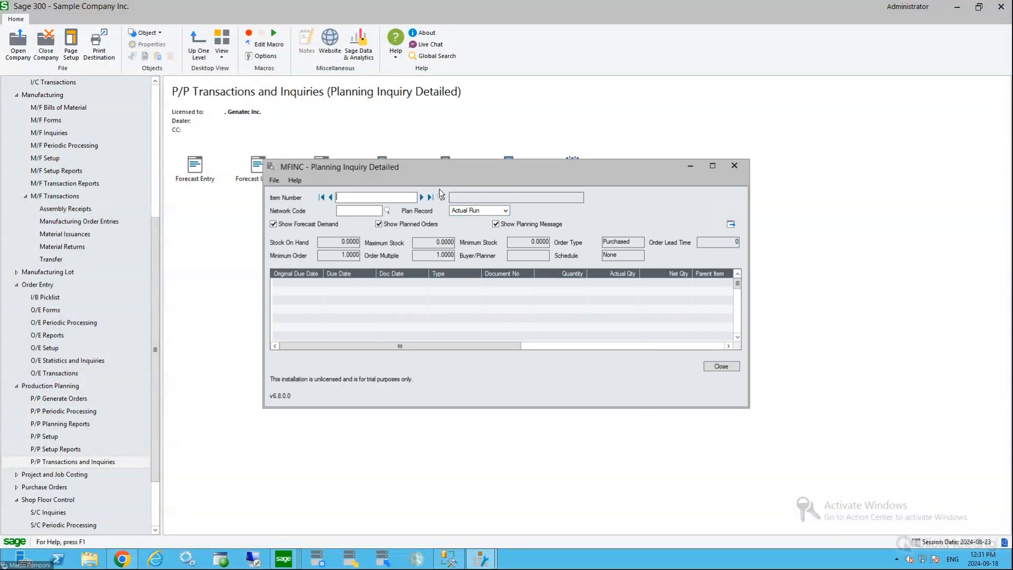
Load the detailed planning inquiry of item FG-003 for network N1 and enlarge its window to full screen
{"action": "type", "text": "FG"}
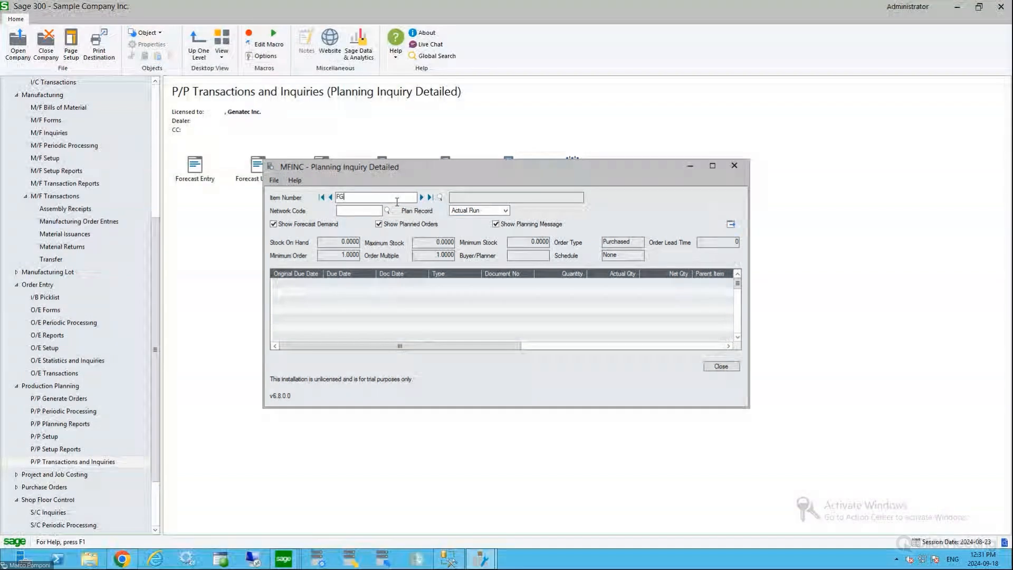
{"action": "type", "text": "003"}
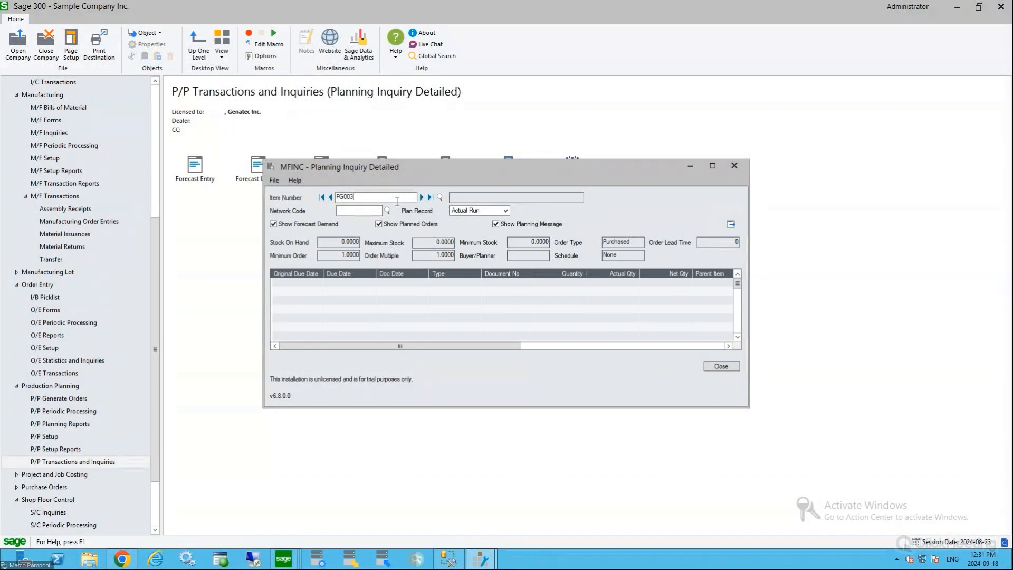
{"action": "key", "text": "Tab"}
{"action": "type", "text": "N1"}
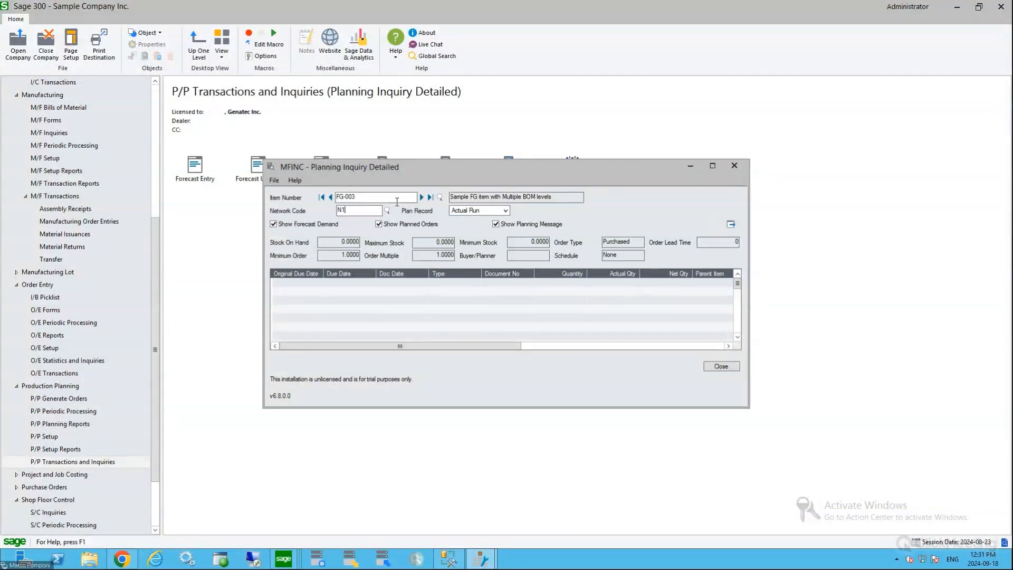
{"action": "left_click", "coordinate": [731, 225]}
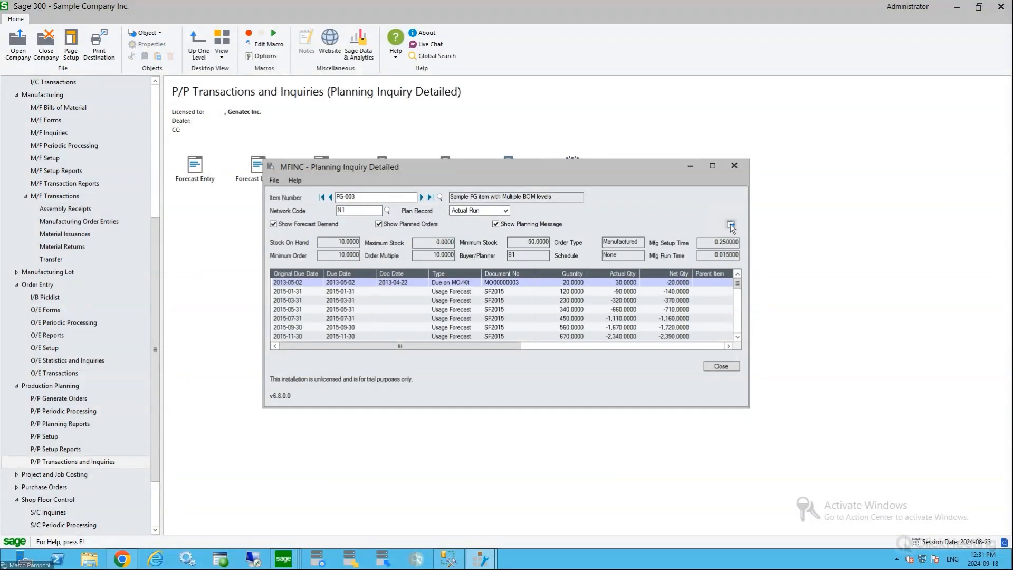
{"action": "left_click", "coordinate": [713, 167]}
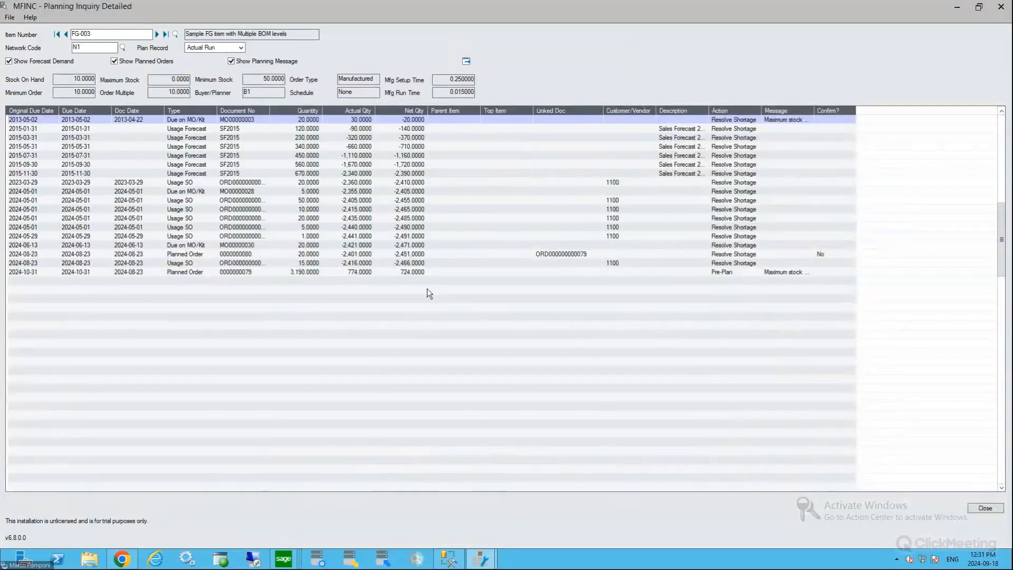
Examine the original due dates of FG-003's planning lines, from the earliest to the latest
{"action": "left_click", "coordinate": [40, 121]}
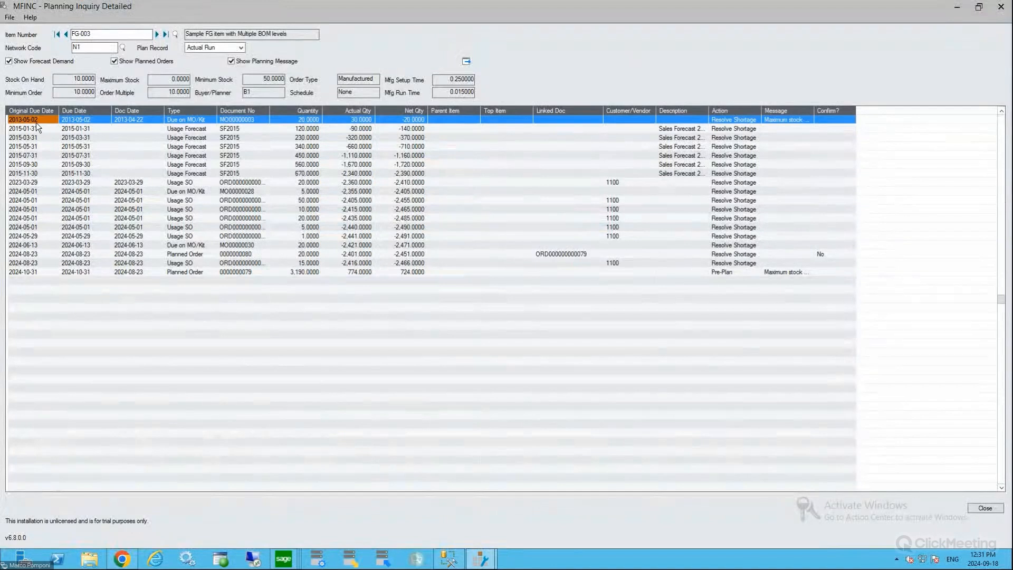
{"action": "left_click", "coordinate": [26, 200]}
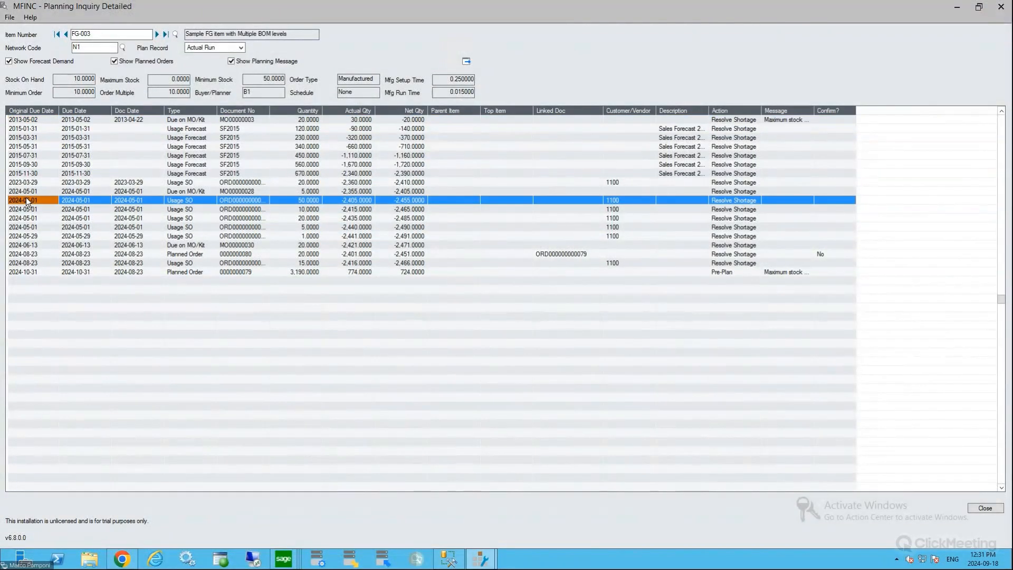
{"action": "left_click", "coordinate": [27, 227]}
{"action": "left_click", "coordinate": [28, 254]}
{"action": "left_click", "coordinate": [28, 272]}
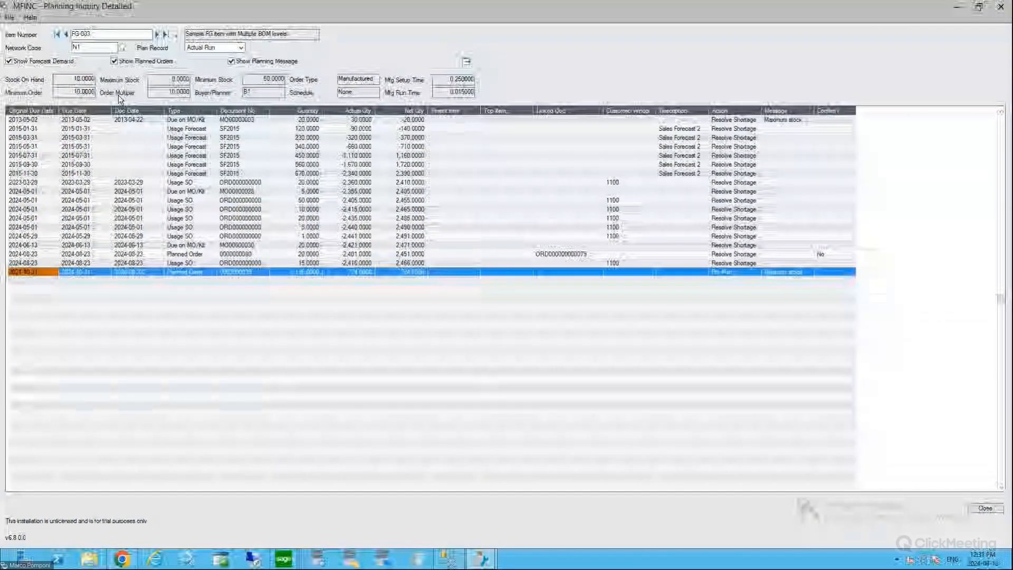
Examine the document, quantity, actual quantity and net quantity of FG-003's earliest Due on MO/Kit line
{"action": "left_click", "coordinate": [20, 121]}
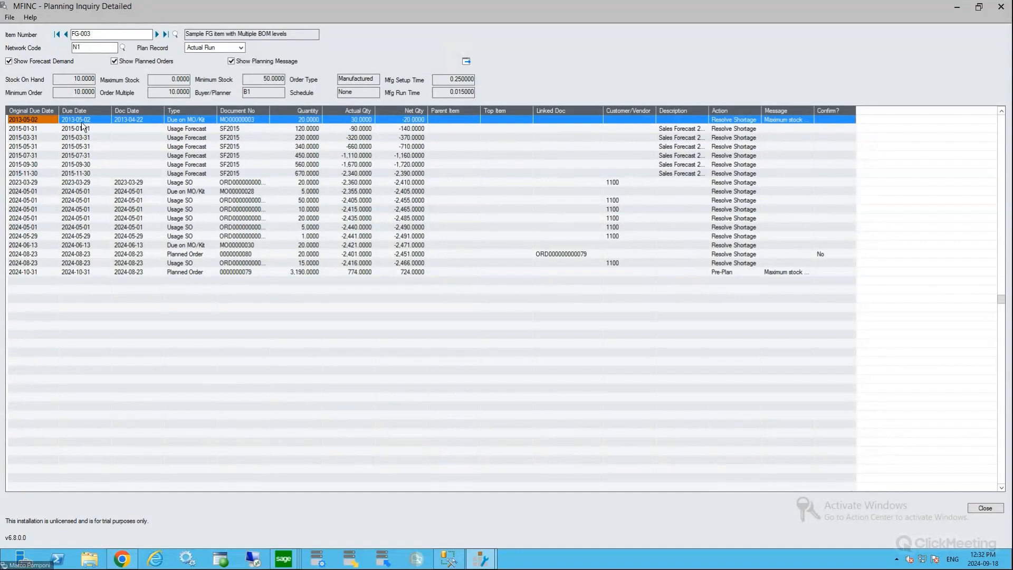
{"action": "left_click", "coordinate": [251, 119]}
{"action": "left_click", "coordinate": [296, 121]}
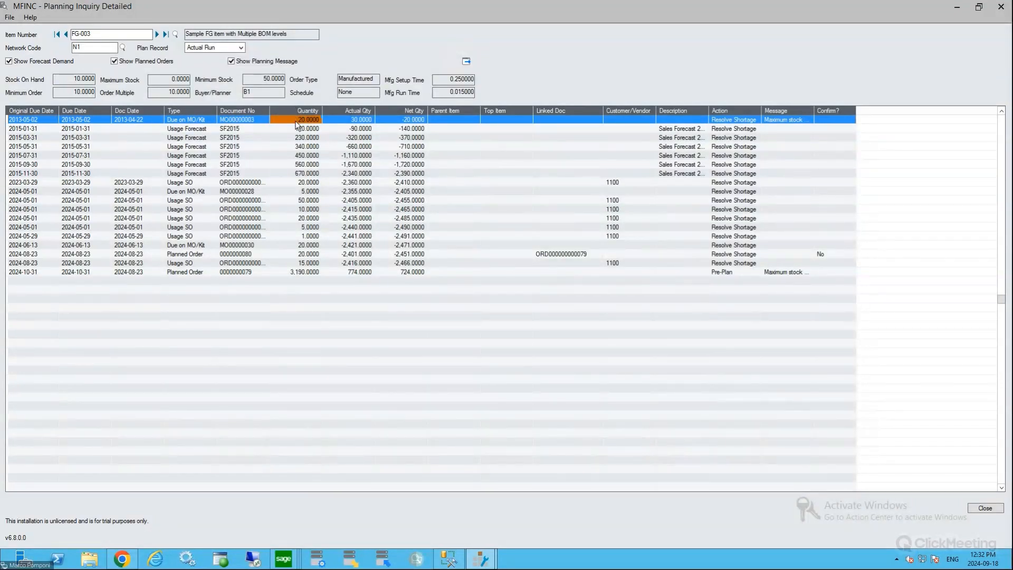
{"action": "left_click", "coordinate": [347, 120]}
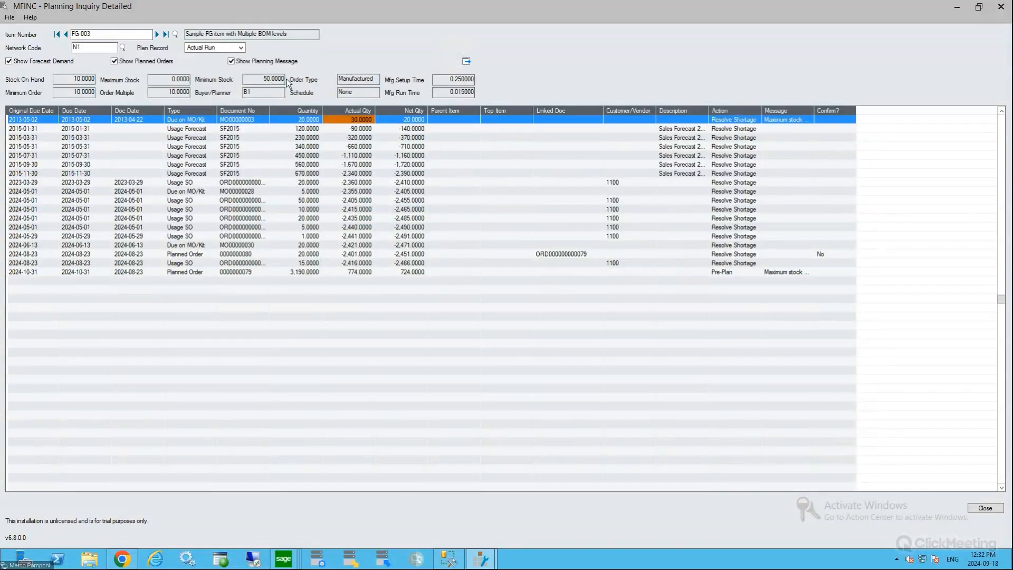
{"action": "left_click", "coordinate": [416, 120]}
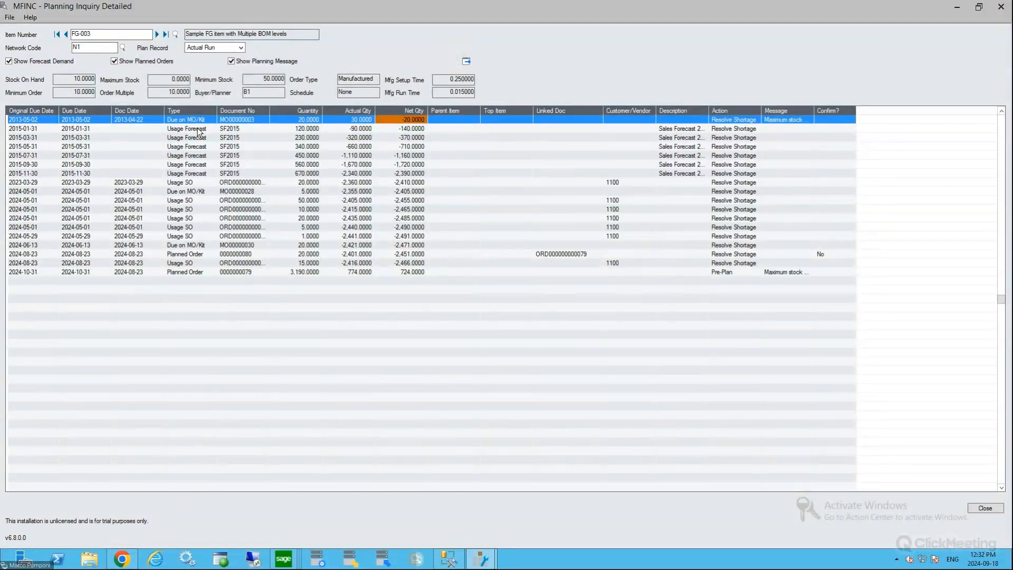
Examine the SF2015 usage forecast lines and how their quantities affect the net quantity of FG-003
{"action": "left_click", "coordinate": [200, 155]}
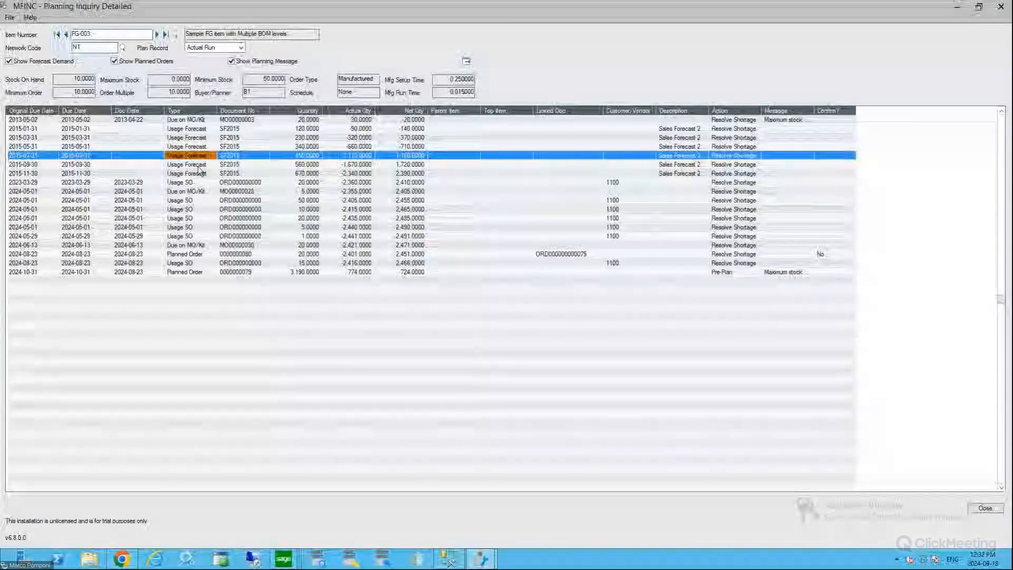
{"action": "key", "text": "Down"}
{"action": "key", "text": "Down"}
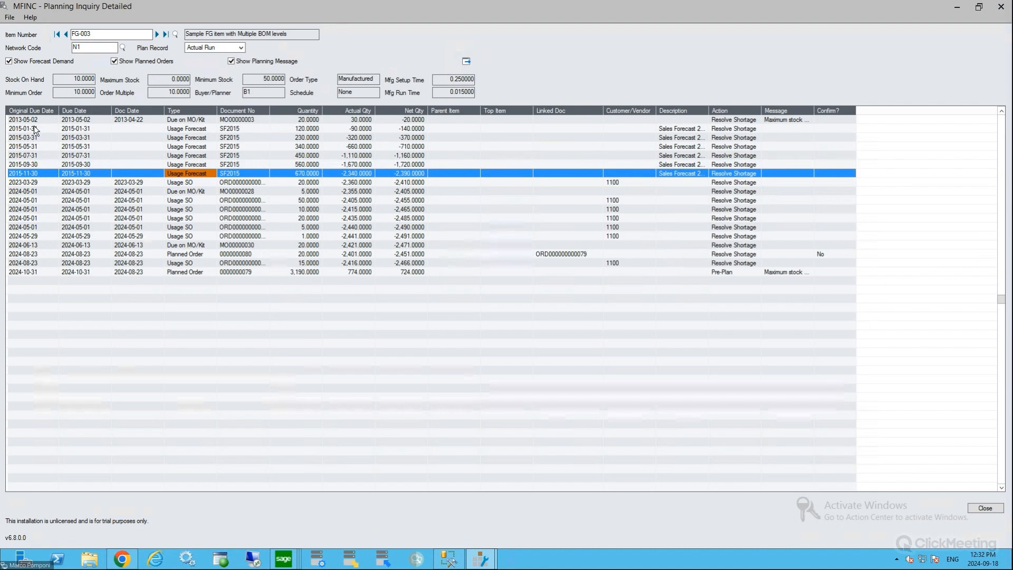
{"action": "left_click", "coordinate": [294, 128]}
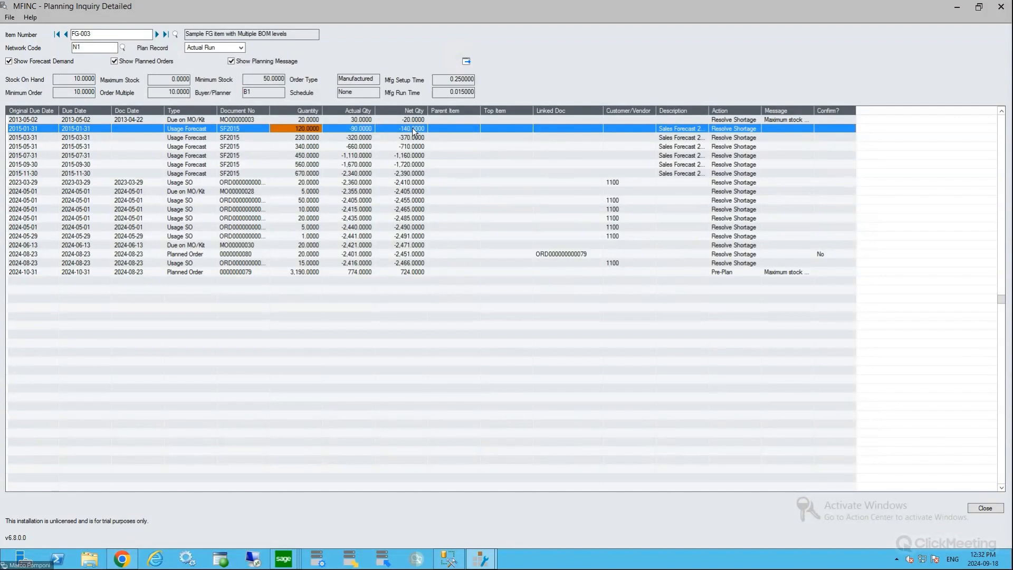
{"action": "left_click", "coordinate": [404, 155]}
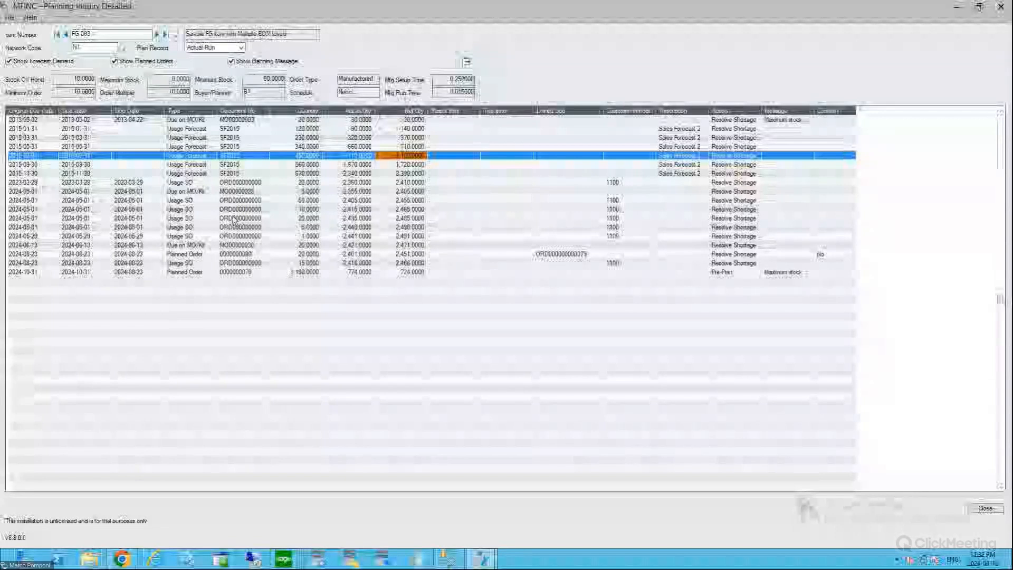
Examine the two planned orders suggested for FG-003, comparing their types, document references and quantities
{"action": "left_click", "coordinate": [239, 256]}
{"action": "left_click", "coordinate": [197, 256]}
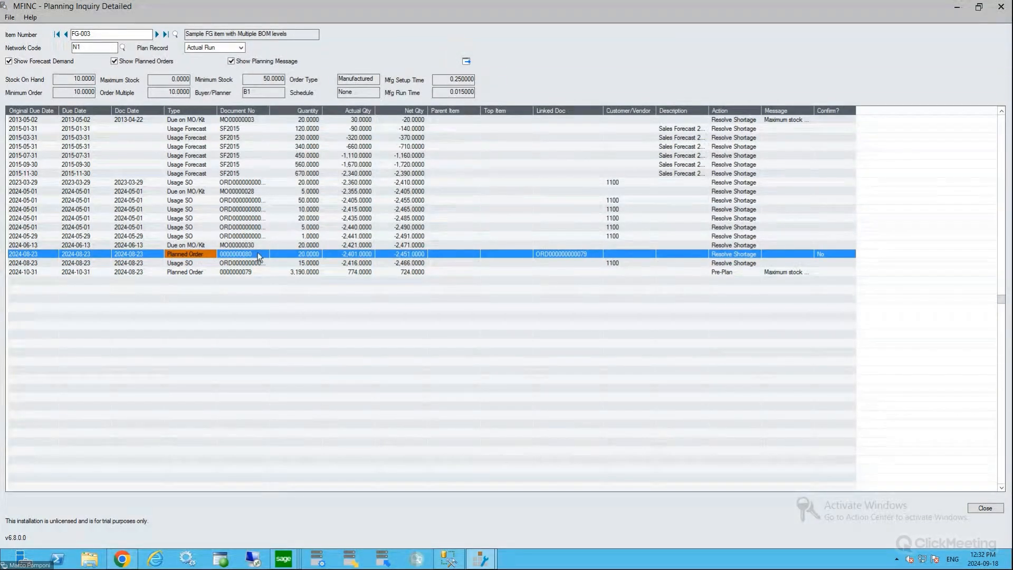
{"action": "left_click", "coordinate": [224, 273]}
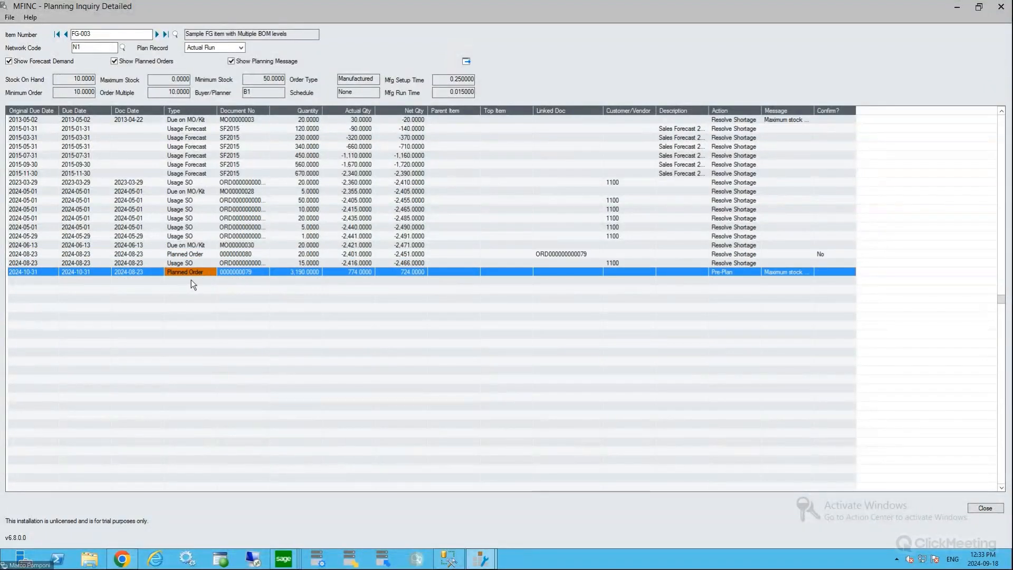
{"action": "left_click", "coordinate": [298, 274]}
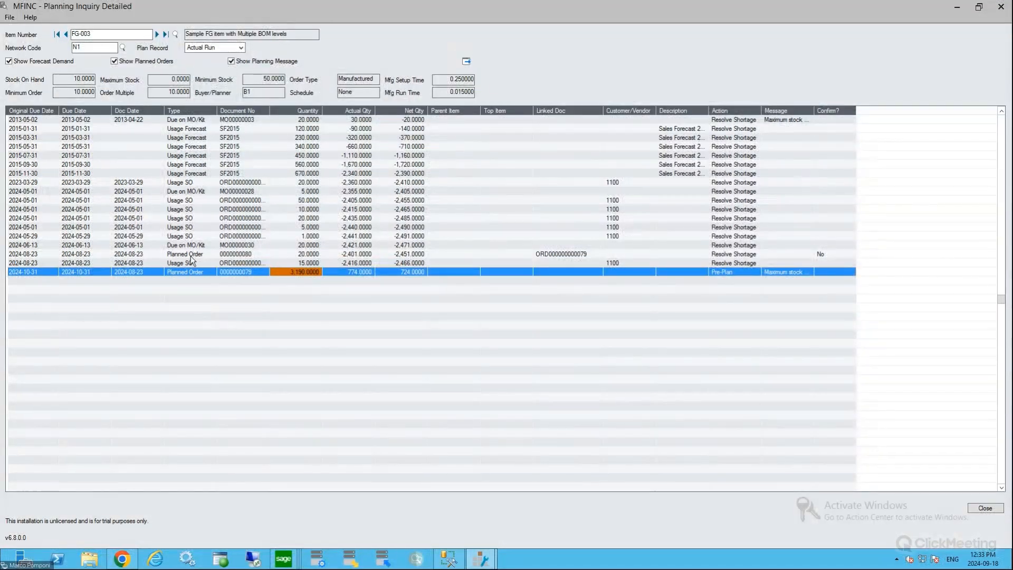
{"action": "left_click", "coordinate": [195, 271]}
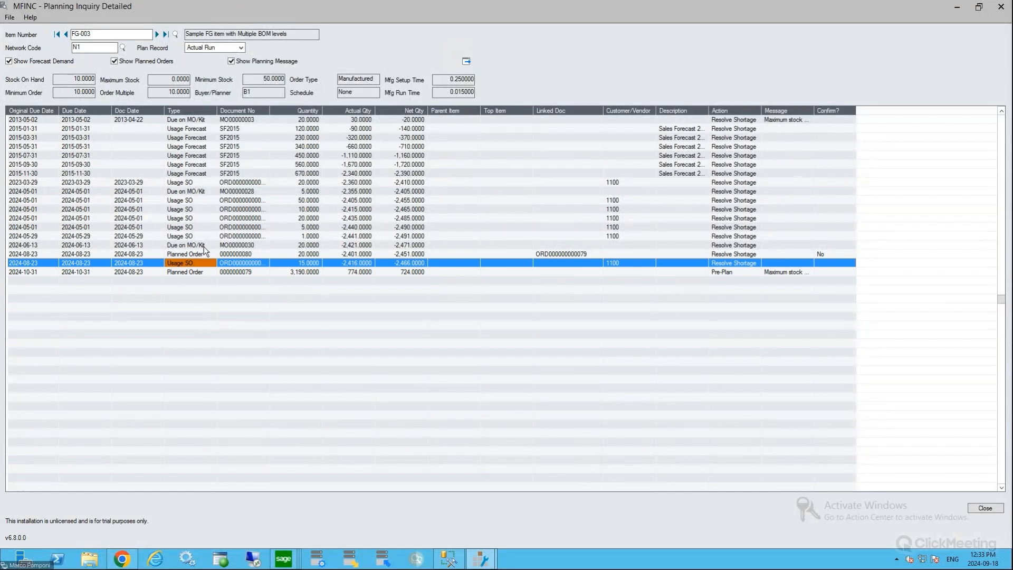
{"action": "left_click", "coordinate": [201, 255]}
{"action": "left_click", "coordinate": [202, 272]}
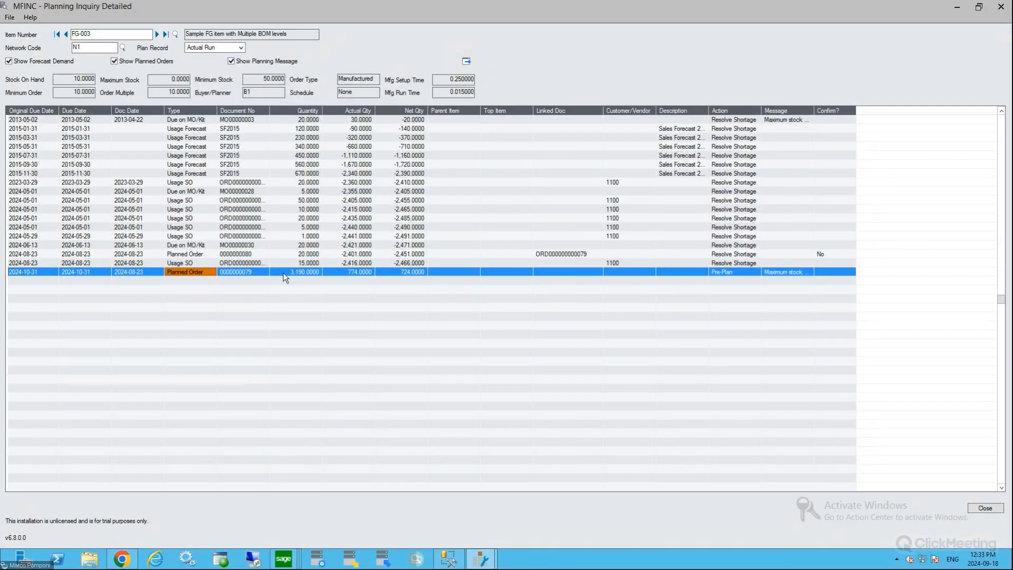
Close the detailed planning inquiry and open Generate MO from the production planning order generation functions
{"action": "left_click", "coordinate": [90, 34]}
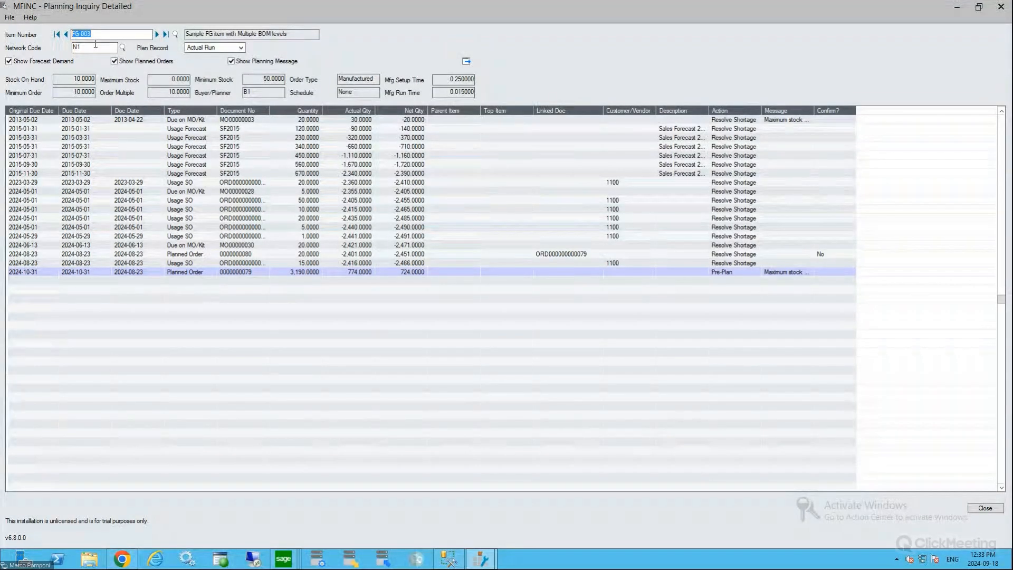
{"action": "left_click", "coordinate": [974, 505]}
{"action": "left_click", "coordinate": [62, 399]}
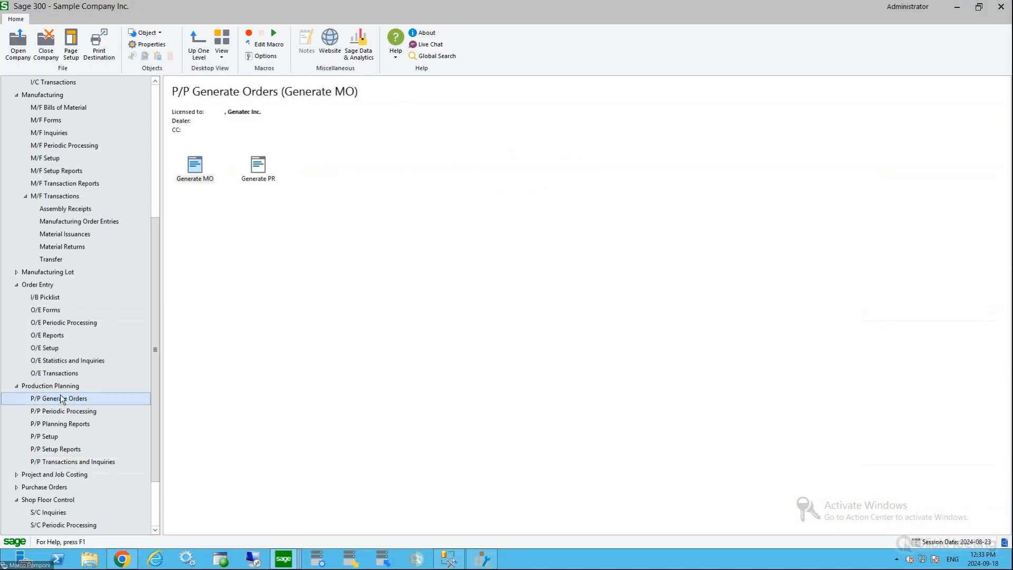
{"action": "left_click", "coordinate": [193, 165]}
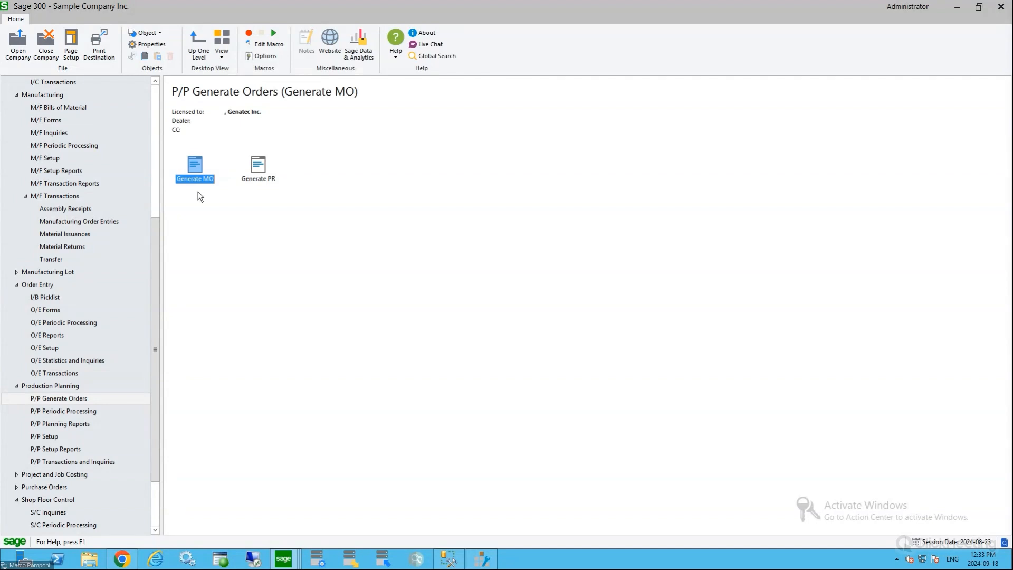
{"action": "double_click", "coordinate": [196, 177]}
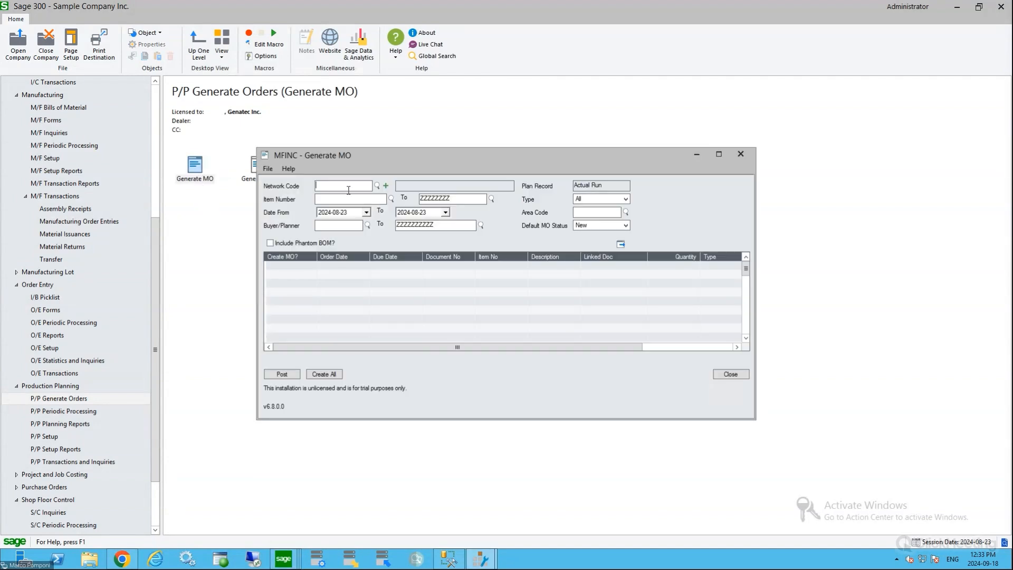
List the planned orders of network N1 for item range FG-003 to FG-003 with area code PA01
{"action": "type", "text": "N1"}
{"action": "key", "text": "Tab"}
{"action": "type", "text": "FG-003"}
{"action": "double_click", "coordinate": [434, 199]}
{"action": "type", "text": "FG-003"}
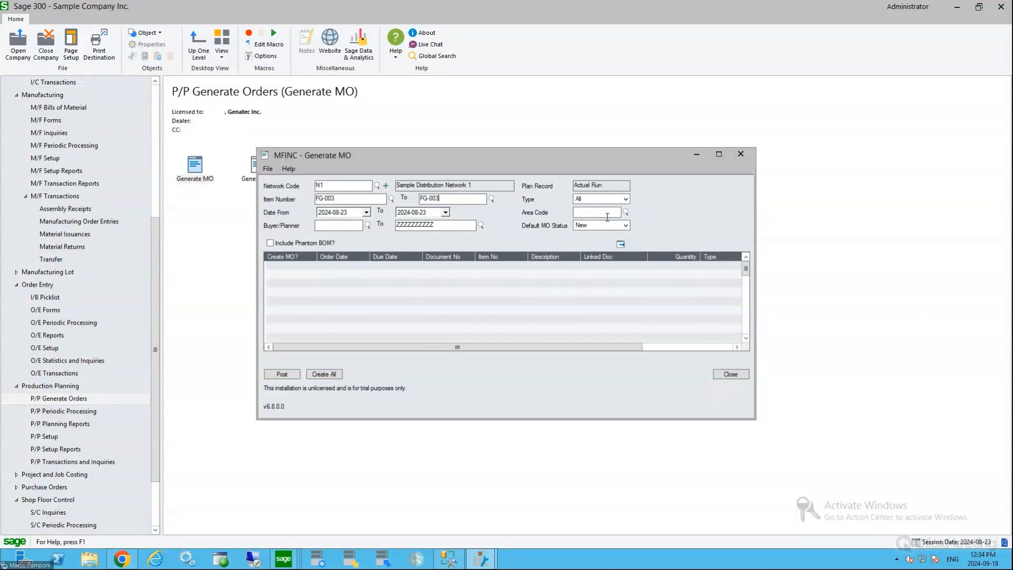
{"action": "left_click", "coordinate": [607, 217]}
{"action": "type", "text": "PA01"}
{"action": "key", "text": "Tab"}
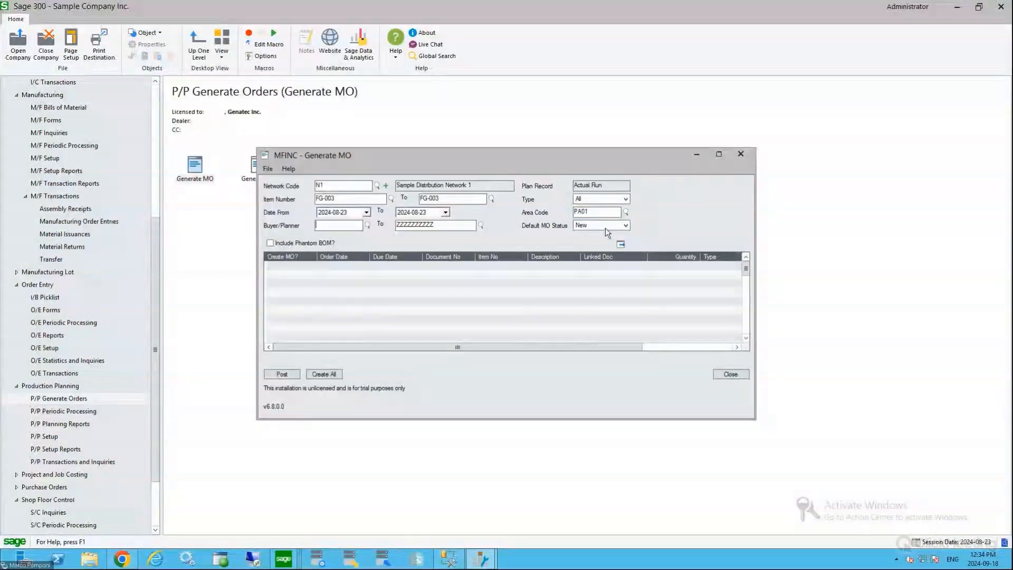
{"action": "left_click", "coordinate": [621, 244]}
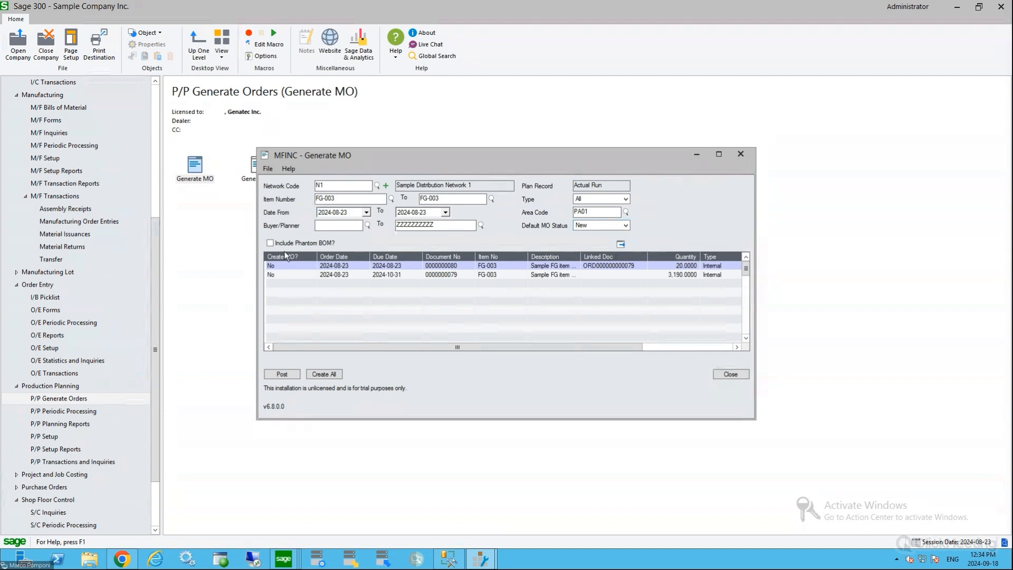
Examine the editable quantities of the two FG-003 planned orders without posting them
{"action": "left_click", "coordinate": [555, 267]}
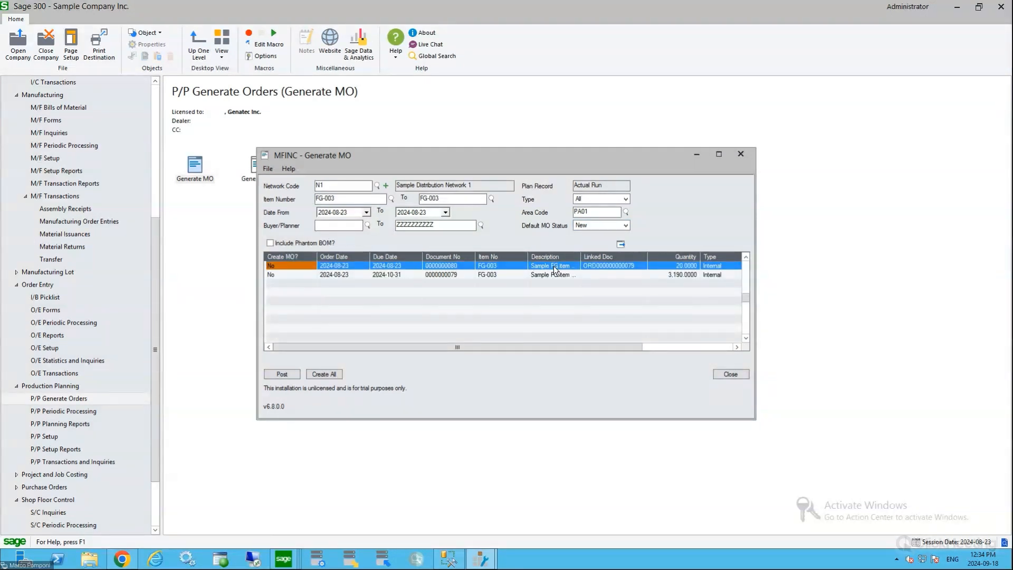
{"action": "left_click", "coordinate": [667, 267]}
{"action": "left_click", "coordinate": [666, 275]}
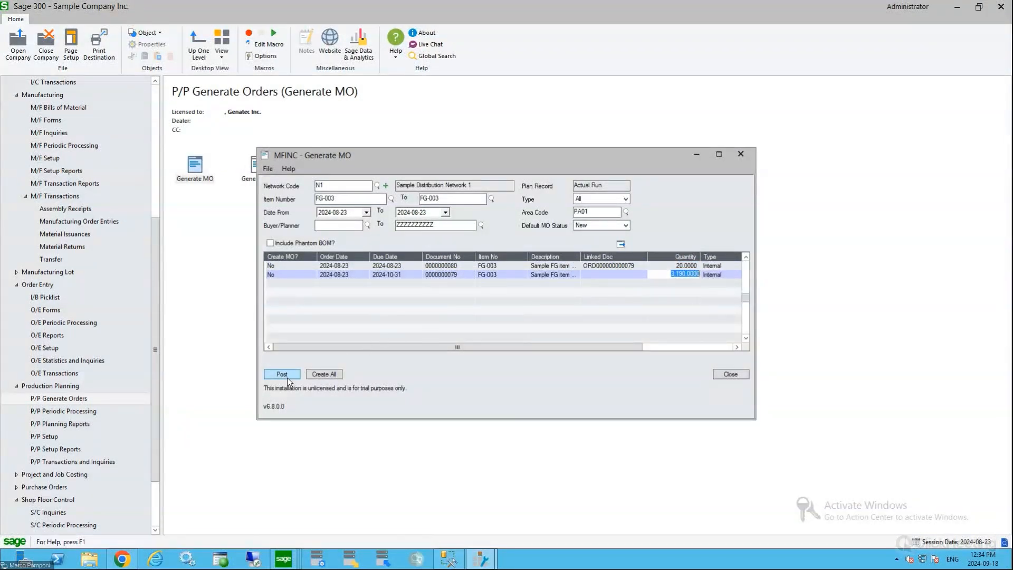
{"action": "left_click", "coordinate": [670, 268]}
{"action": "left_click", "coordinate": [667, 276]}
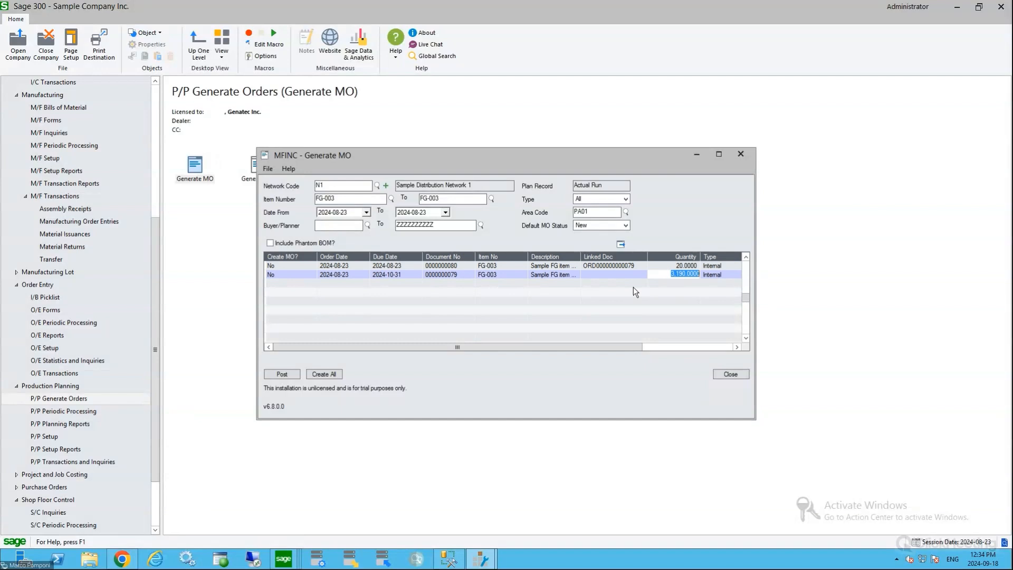
Widen the item range from blank to ZZZZZZZZZZ, reload the planned orders for all items, and enlarge the window to full screen
{"action": "left_click", "coordinate": [352, 198]}
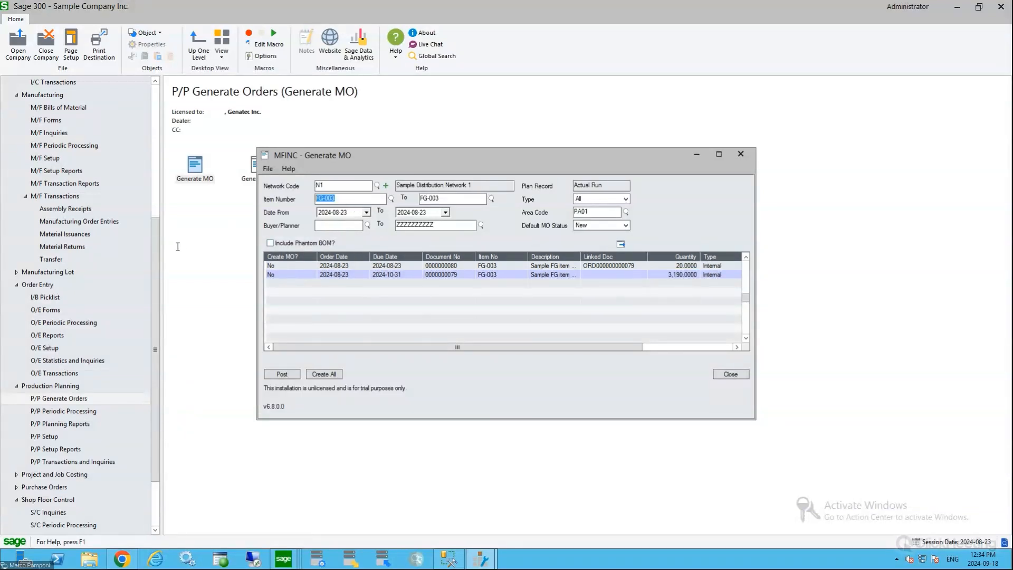
{"action": "key", "text": "BackSpace"}
{"action": "key", "text": "Tab"}
{"action": "type", "text": "ZZZZZZZZZZ"}
{"action": "left_click", "coordinate": [621, 245]}
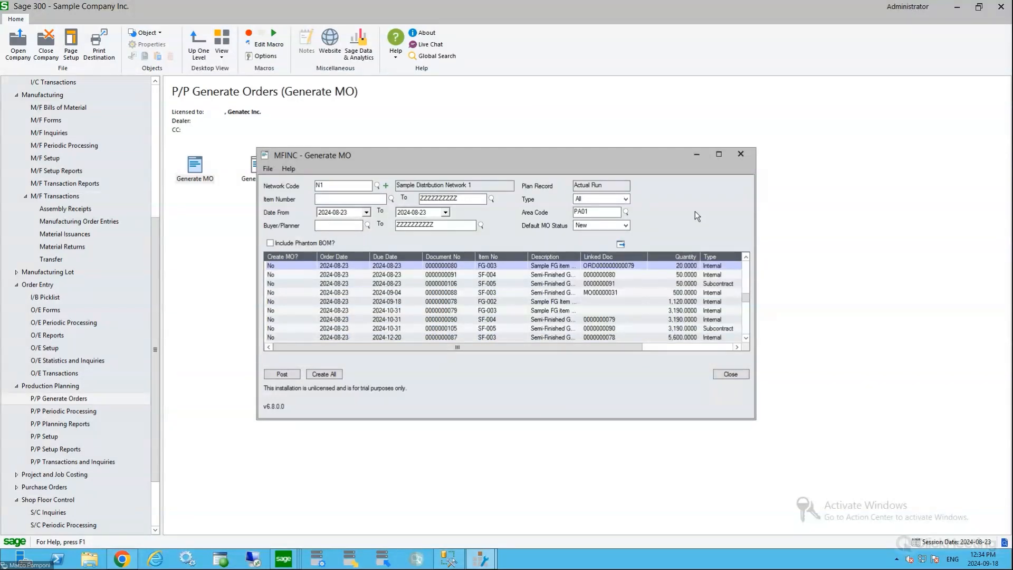
{"action": "left_click", "coordinate": [718, 154]}
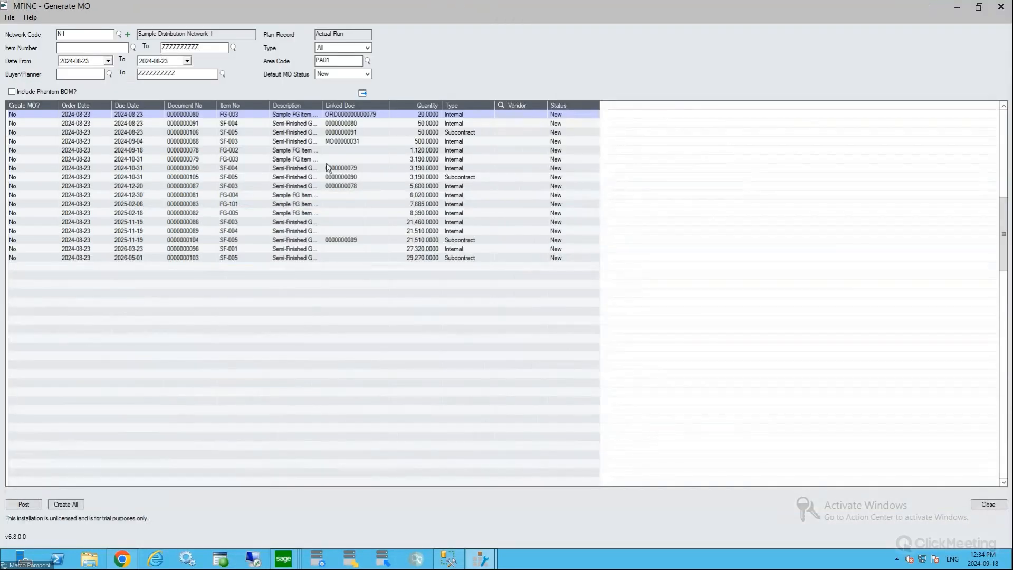
Examine the item numbers of the listed planned orders, covering both finished goods and semi-finished items
{"action": "left_click", "coordinate": [224, 257]}
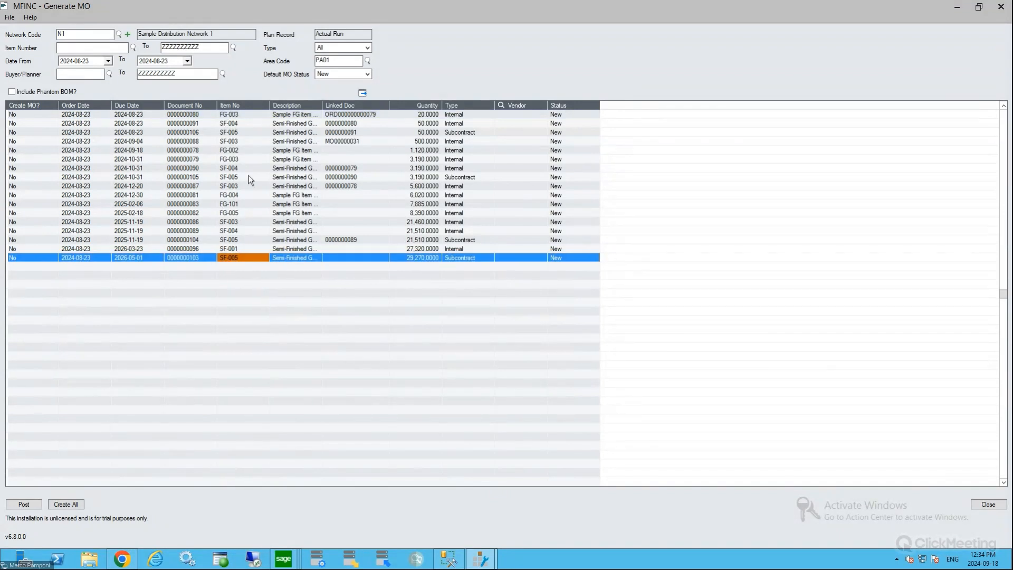
{"action": "left_click", "coordinate": [233, 115]}
{"action": "left_click_drag", "start_coordinate": [230, 128], "coordinate": [236, 255]}
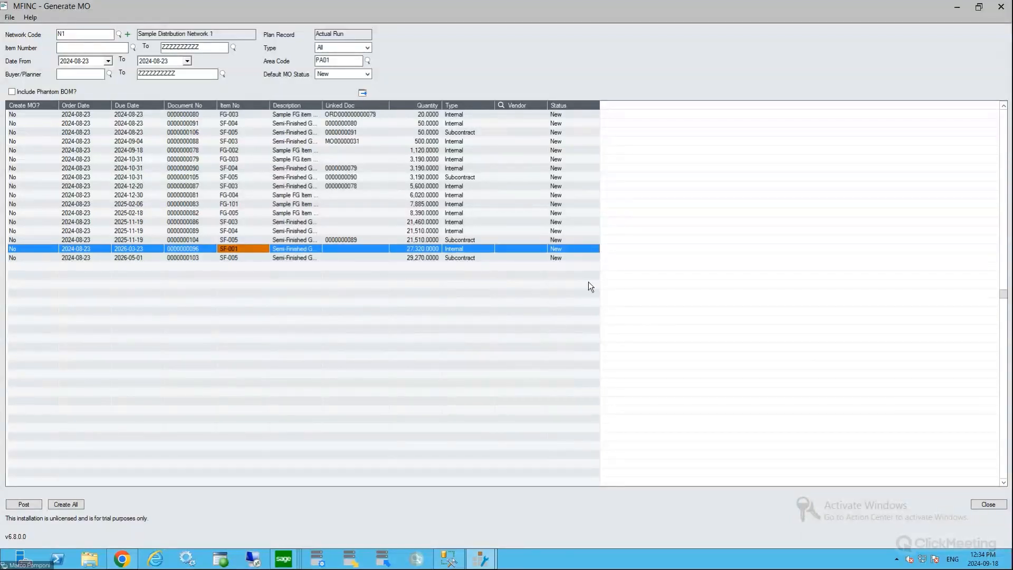
Close the MO generation window and review the manufacturing transactions: order entries, MO Backflush, material issuances and material returns
{"action": "left_click", "coordinate": [986, 505]}
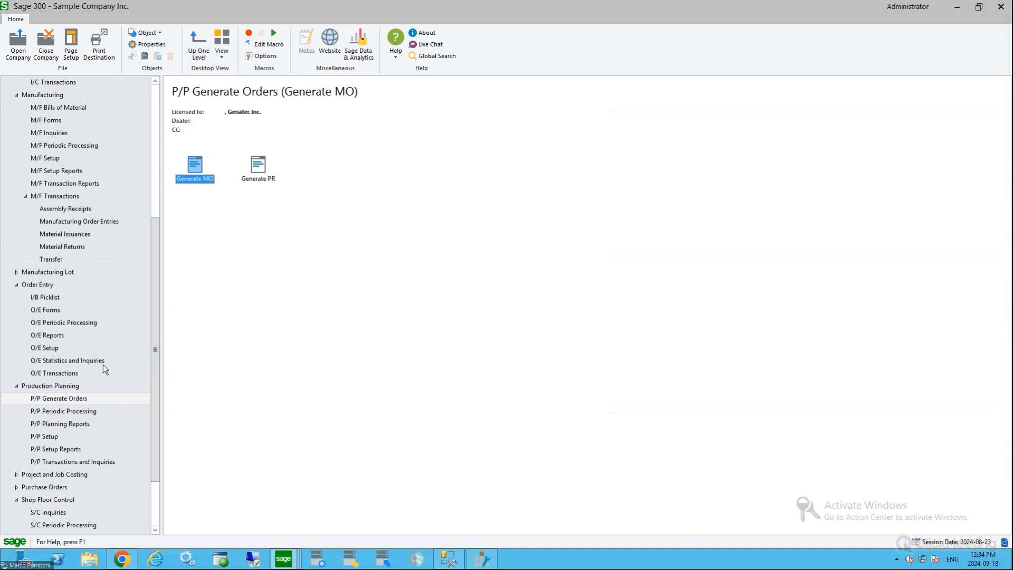
{"action": "left_click", "coordinate": [65, 198]}
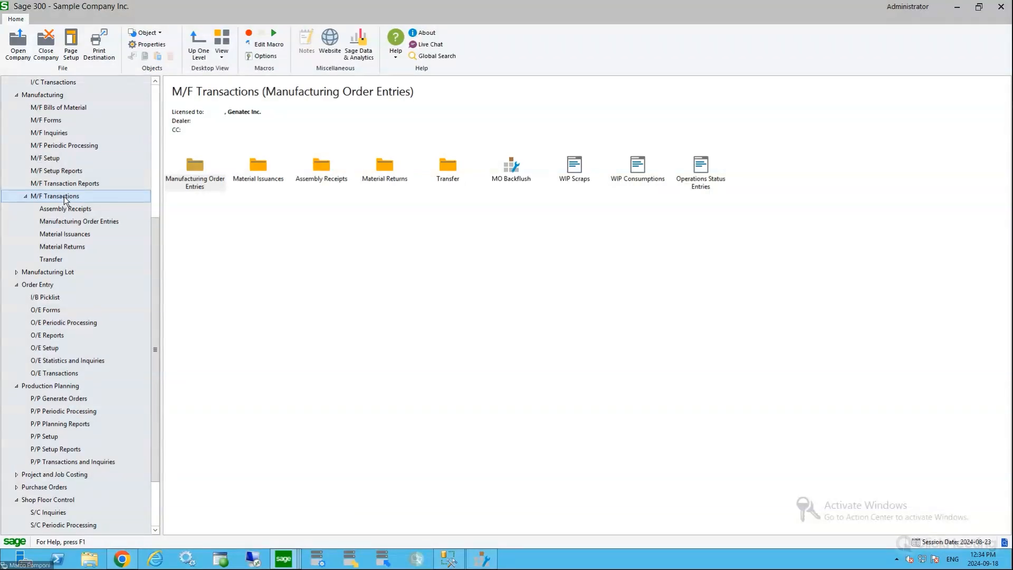
{"action": "left_click", "coordinate": [73, 223]}
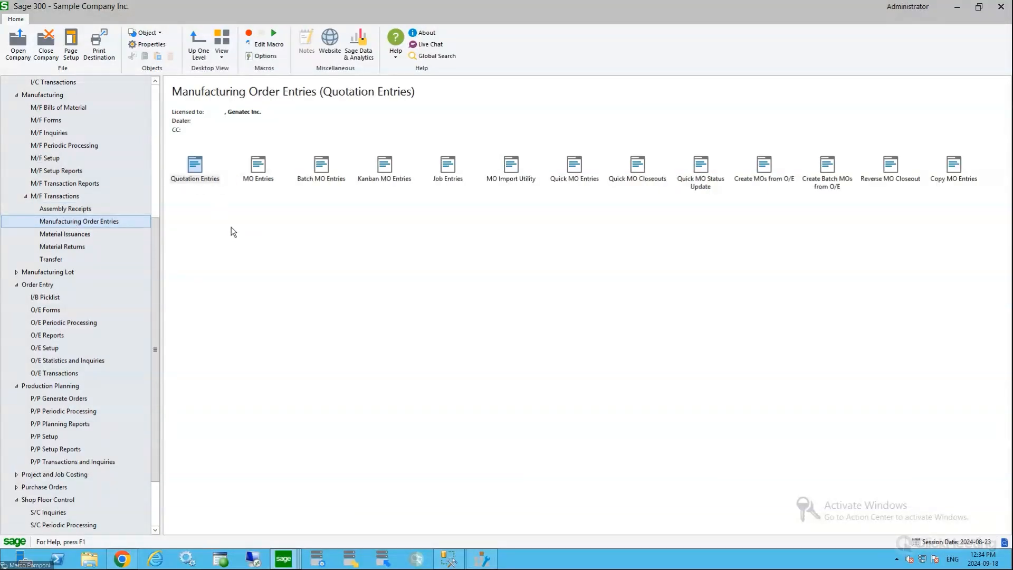
{"action": "left_click", "coordinate": [64, 199]}
{"action": "left_click", "coordinate": [512, 165]}
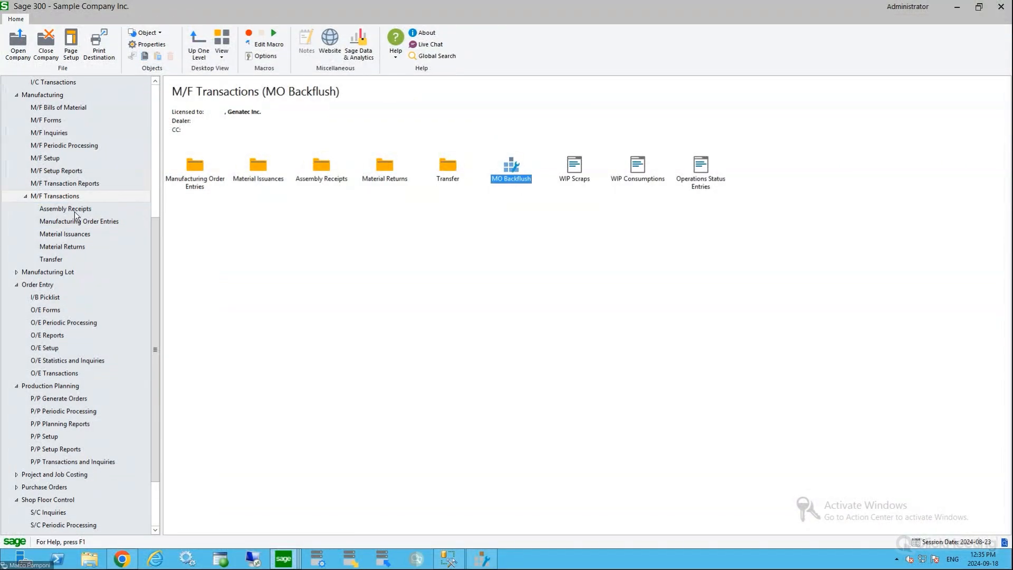
{"action": "left_click", "coordinate": [79, 234]}
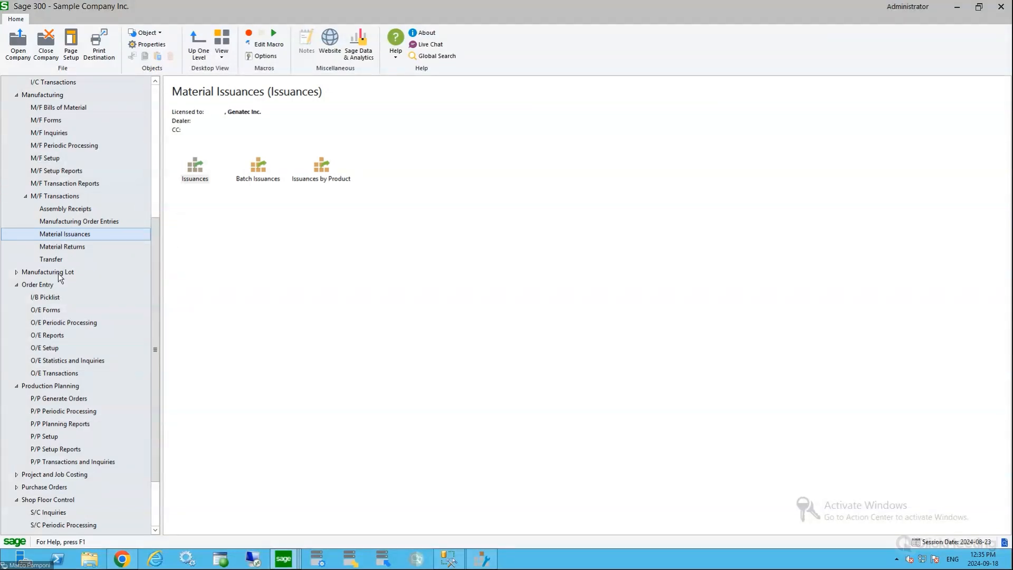
{"action": "left_click", "coordinate": [63, 247]}
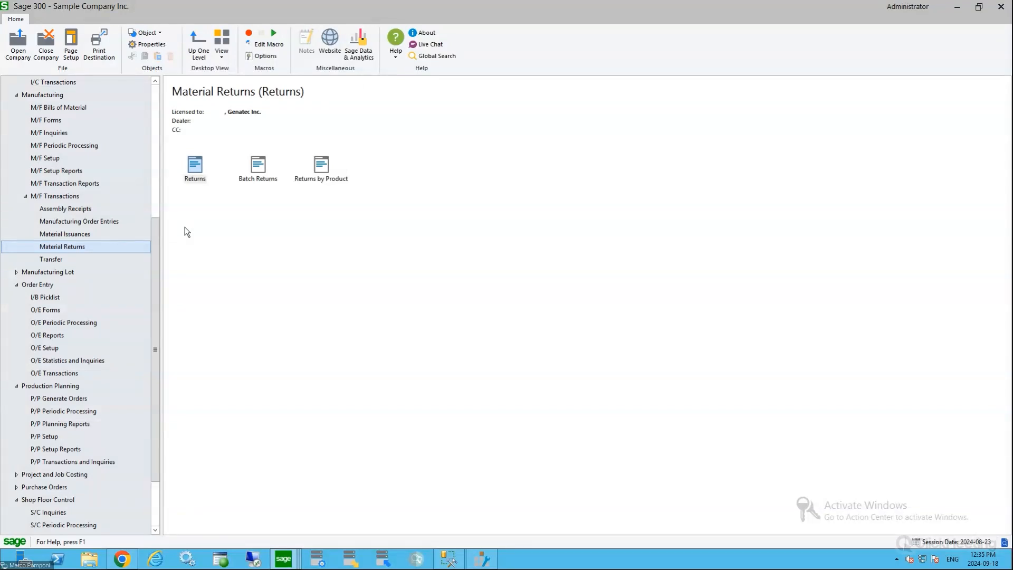
Open the manufacturing Transfer form, examine its production area, order range and location fields, and close it without posting
{"action": "left_click", "coordinate": [59, 259]}
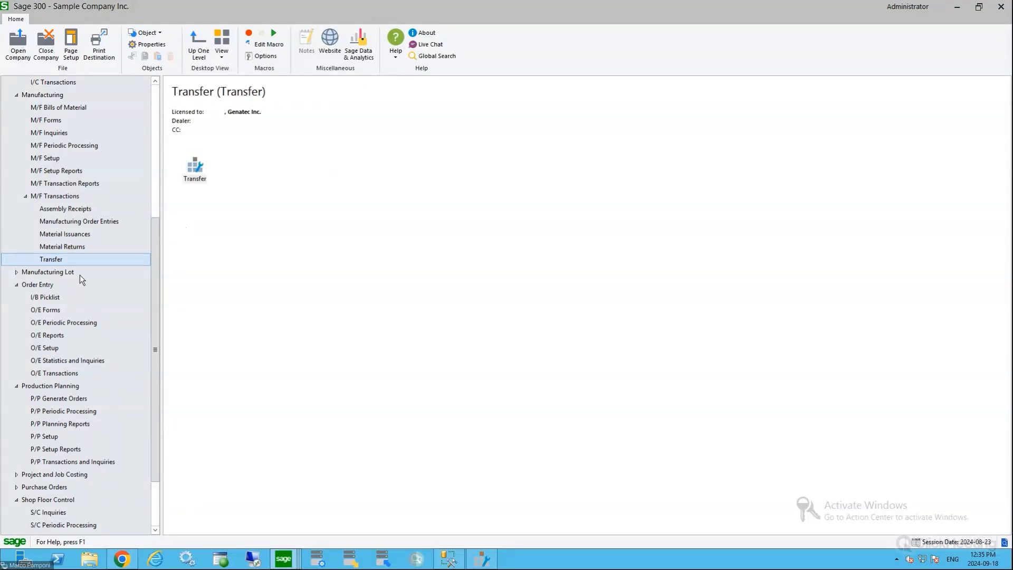
{"action": "double_click", "coordinate": [195, 166]}
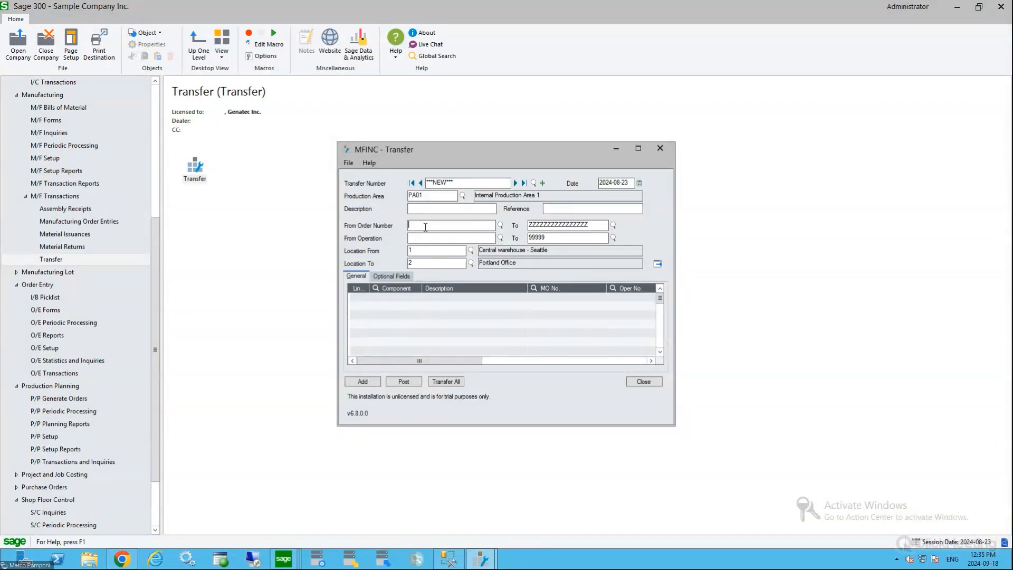
{"action": "left_click", "coordinate": [658, 382]}
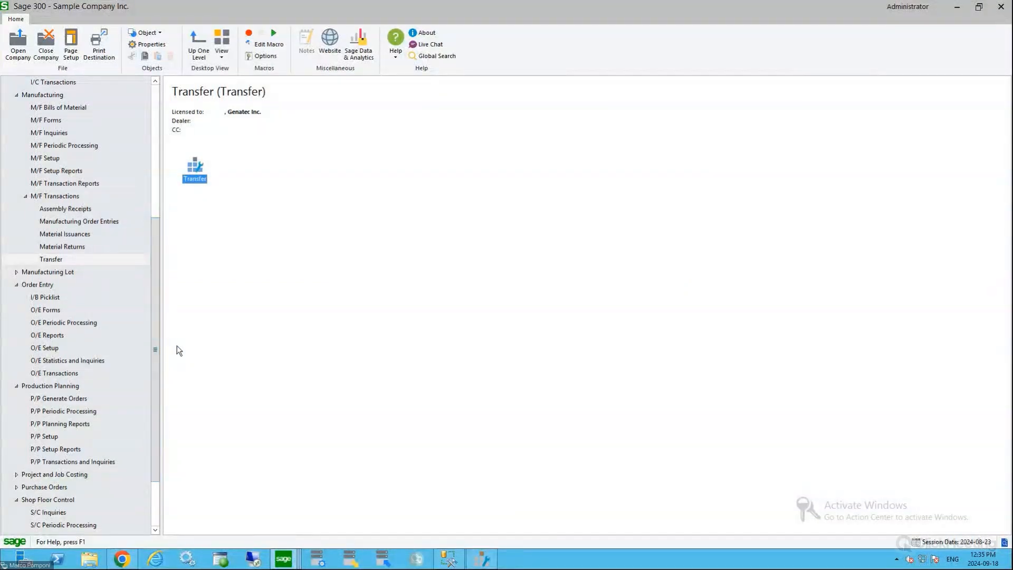
Open a new Shop Entry from the Shop Floor Control transactions
{"action": "scroll", "coordinate": [159, 327], "scroll_direction": "down", "scroll_amount": 2}
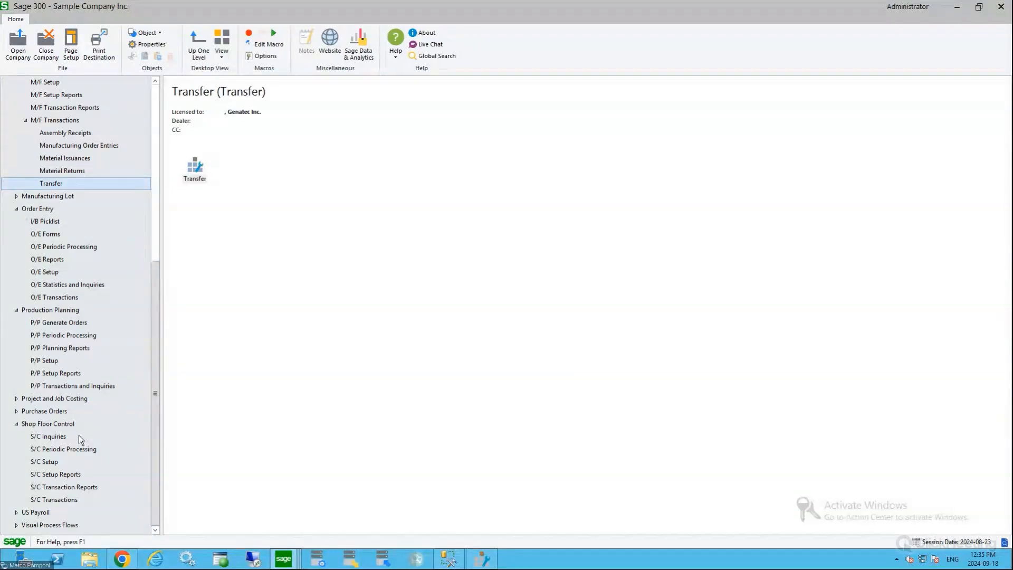
{"action": "left_click", "coordinate": [65, 425]}
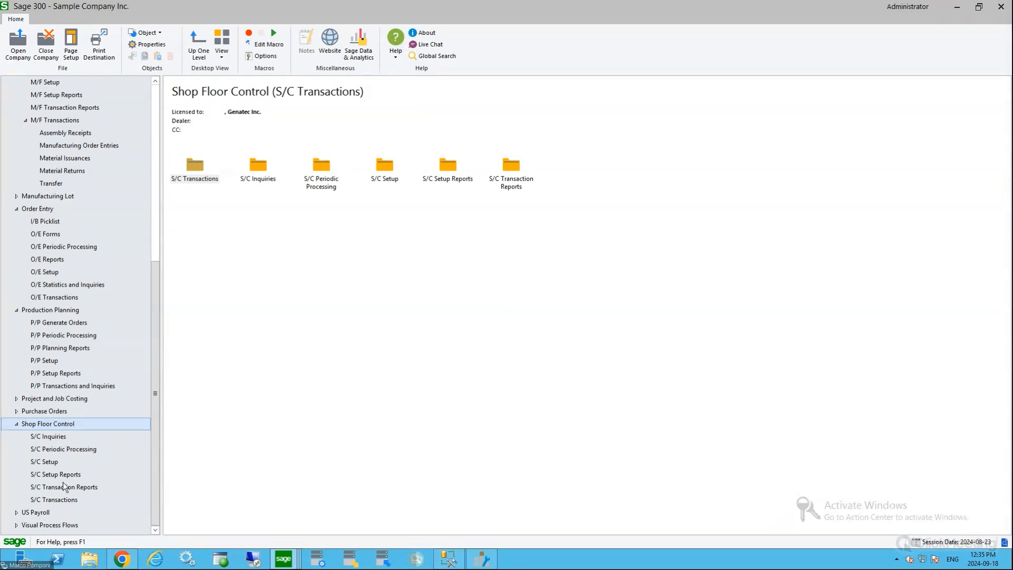
{"action": "left_click", "coordinate": [68, 500]}
{"action": "double_click", "coordinate": [194, 167]}
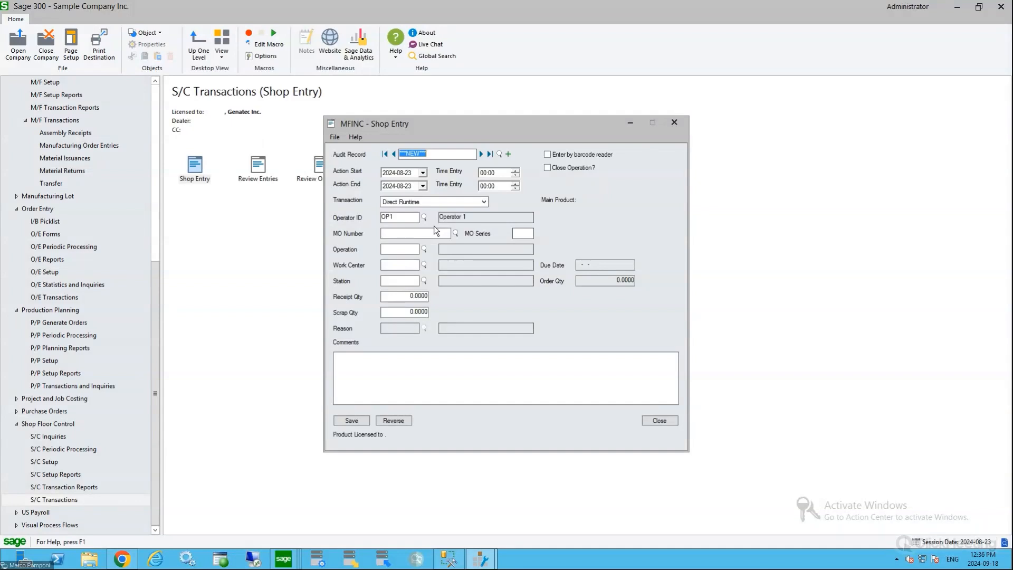
Fill in the shop entry with the first listed manufacturing order, series 00, and its operation 000
{"action": "left_click", "coordinate": [447, 235]}
{"action": "left_click", "coordinate": [456, 233]}
{"action": "double_click", "coordinate": [91, 152]}
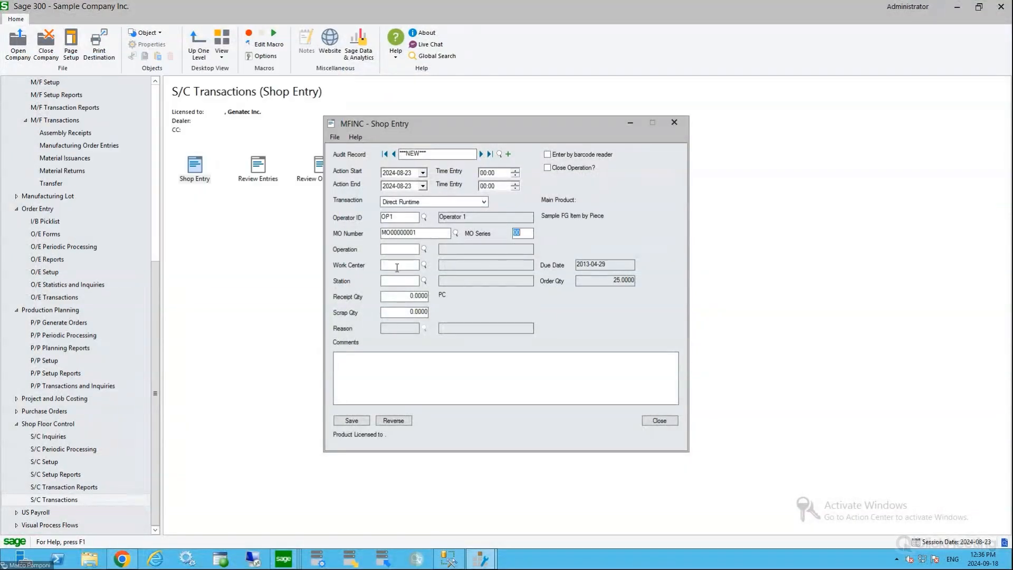
{"action": "key", "text": "Tab"}
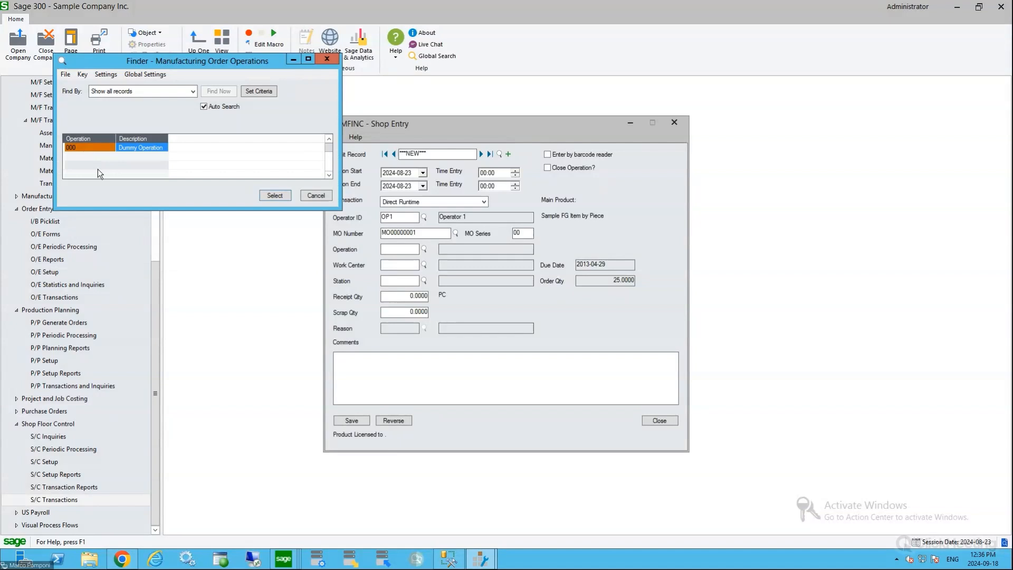
{"action": "left_click", "coordinate": [281, 194]}
{"action": "key", "text": "Tab"}
Check the station lookup plus the quantity and time fields of the shop entry, and close it without saving
{"action": "left_click", "coordinate": [424, 281]}
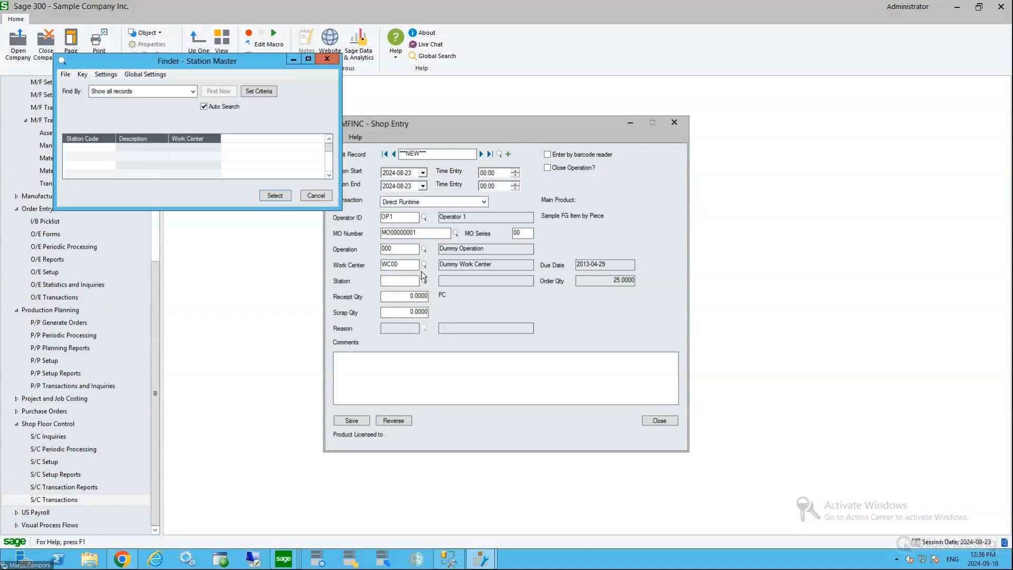
{"action": "left_click", "coordinate": [318, 197]}
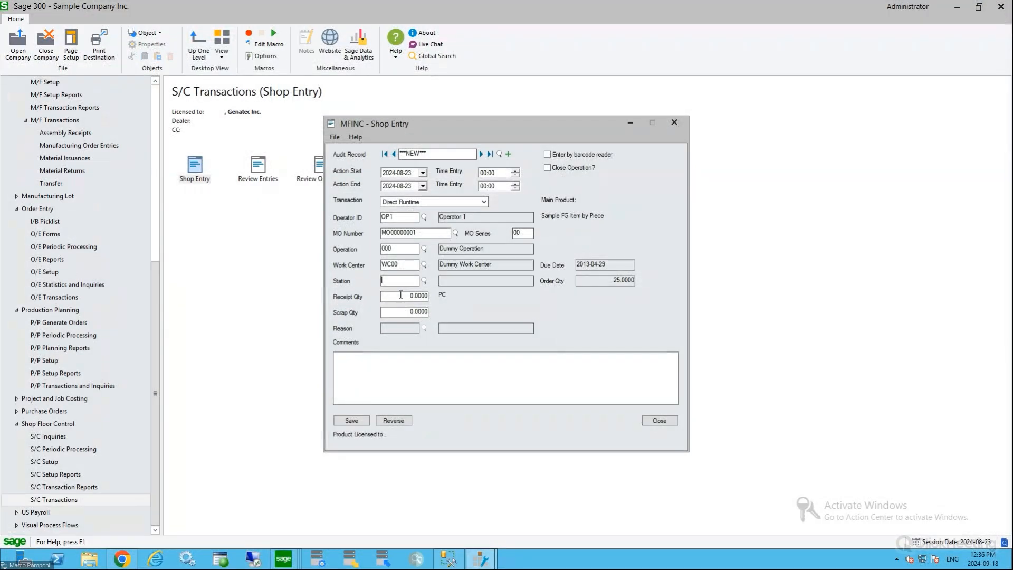
{"action": "type", "text": "0"}
{"action": "left_click", "coordinate": [488, 173]}
{"action": "left_click", "coordinate": [666, 421]}
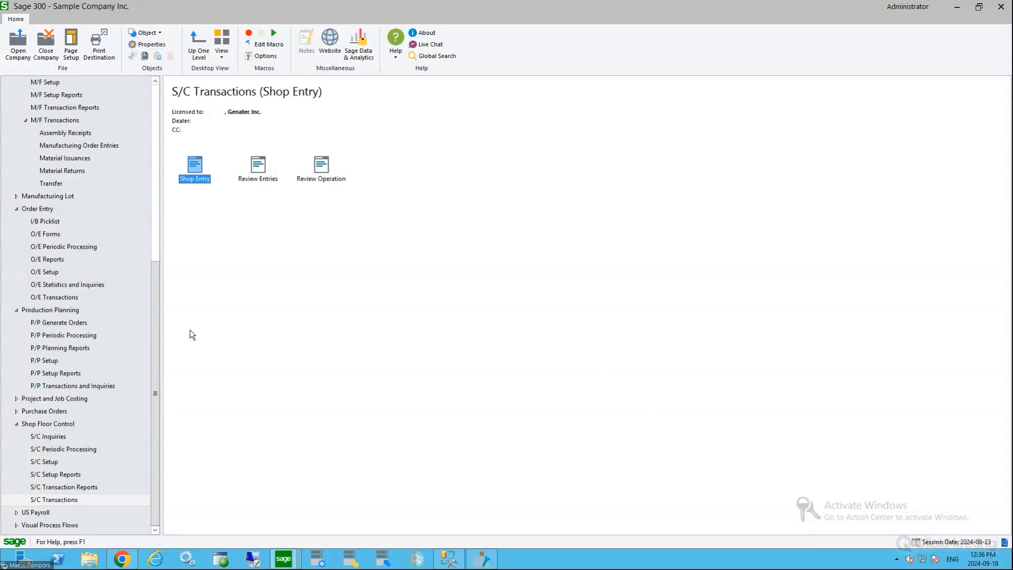
Review the functions of the Inventory Barcode module, such as user security, label printing and Transfer Order
{"action": "left_click_drag", "start_coordinate": [157, 350], "coordinate": [150, 181]}
{"action": "left_click", "coordinate": [55, 109]}
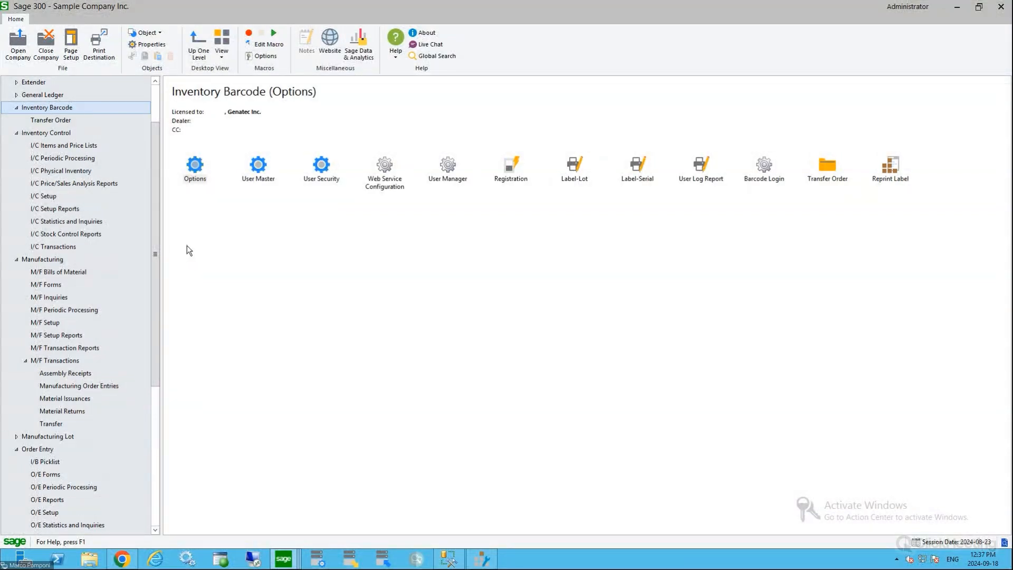
{"action": "scroll", "coordinate": [157, 262], "scroll_direction": "up", "scroll_amount": 2}
{"action": "left_click_drag", "start_coordinate": [157, 263], "coordinate": [149, 282]}
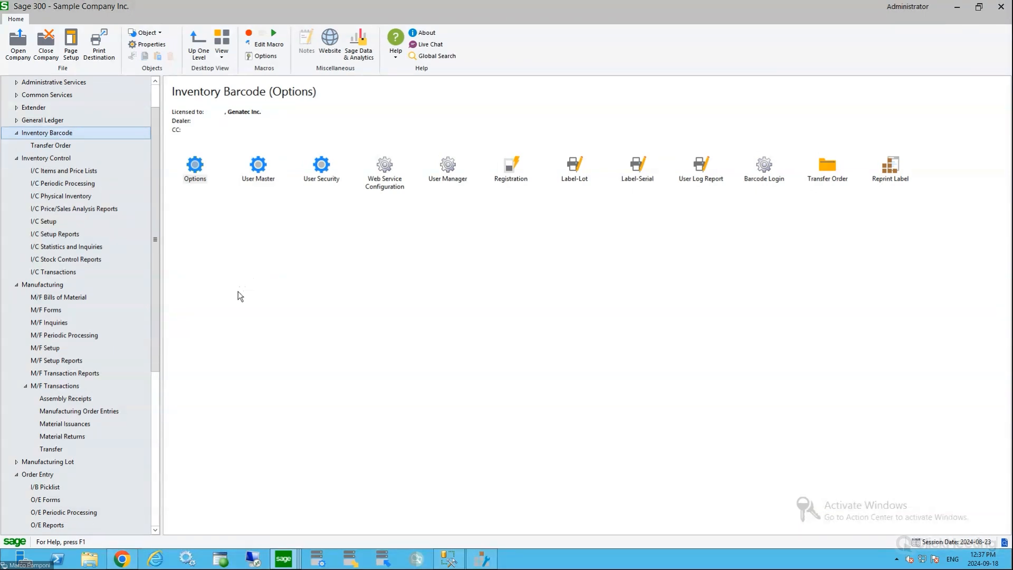
{"action": "left_click_drag", "start_coordinate": [154, 260], "coordinate": [157, 289]}
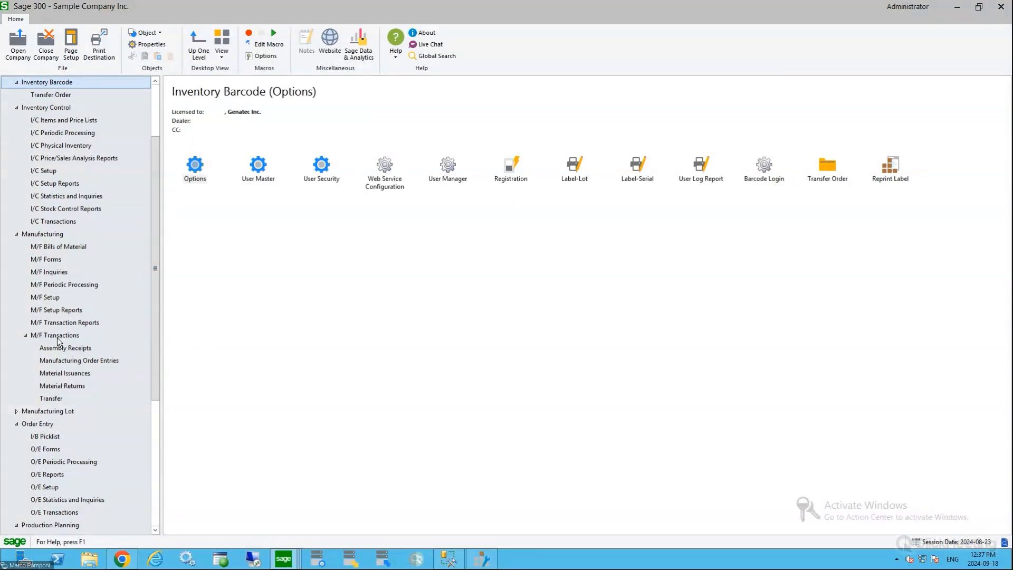
Revisit the material issuance, assembly receipt and manufacturing order entry options, and return to the Shop Floor Control transactions
{"action": "left_click", "coordinate": [63, 361]}
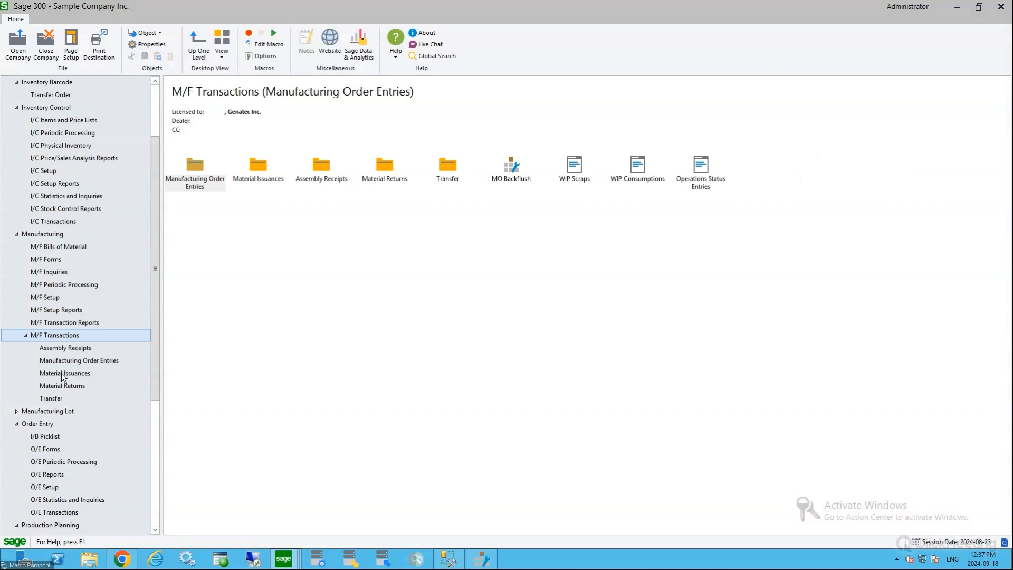
{"action": "left_click", "coordinate": [66, 373]}
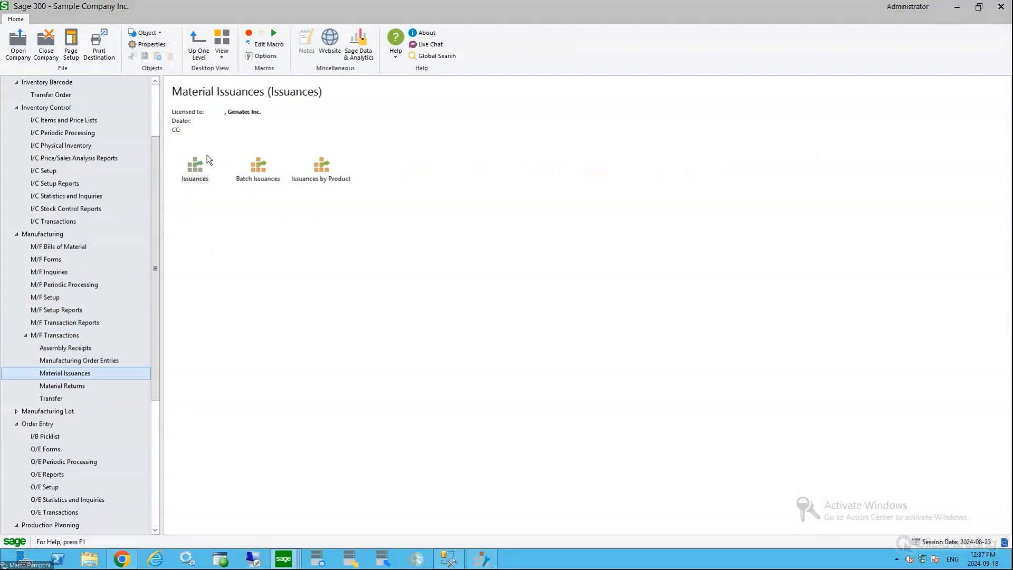
{"action": "left_click", "coordinate": [109, 348]}
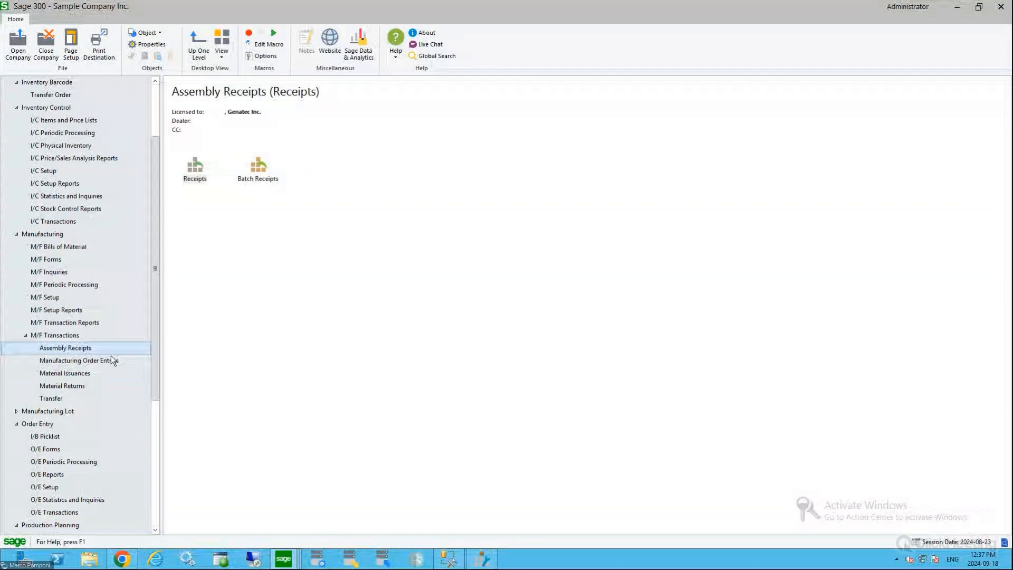
{"action": "left_click", "coordinate": [111, 356]}
{"action": "left_click_drag", "start_coordinate": [157, 254], "coordinate": [146, 366]}
{"action": "left_click", "coordinate": [69, 526]}
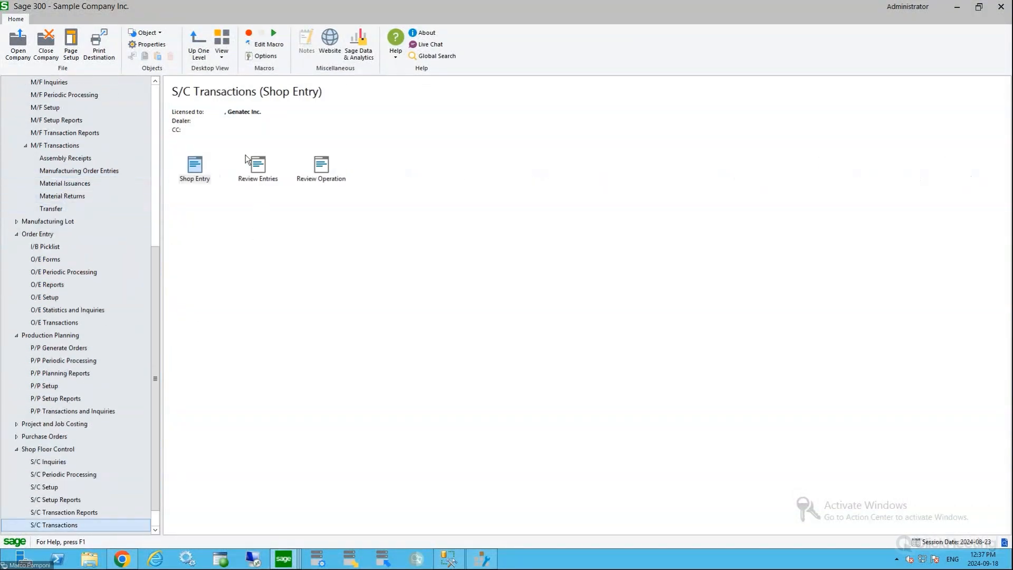
{"action": "left_click", "coordinate": [233, 252]}
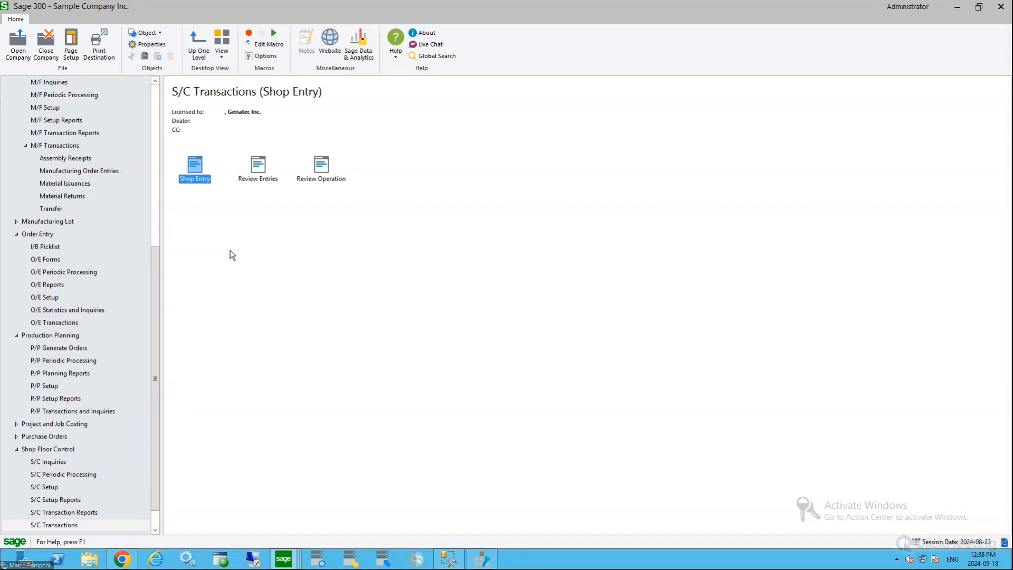
{"action": "left_click", "coordinate": [155, 346]}
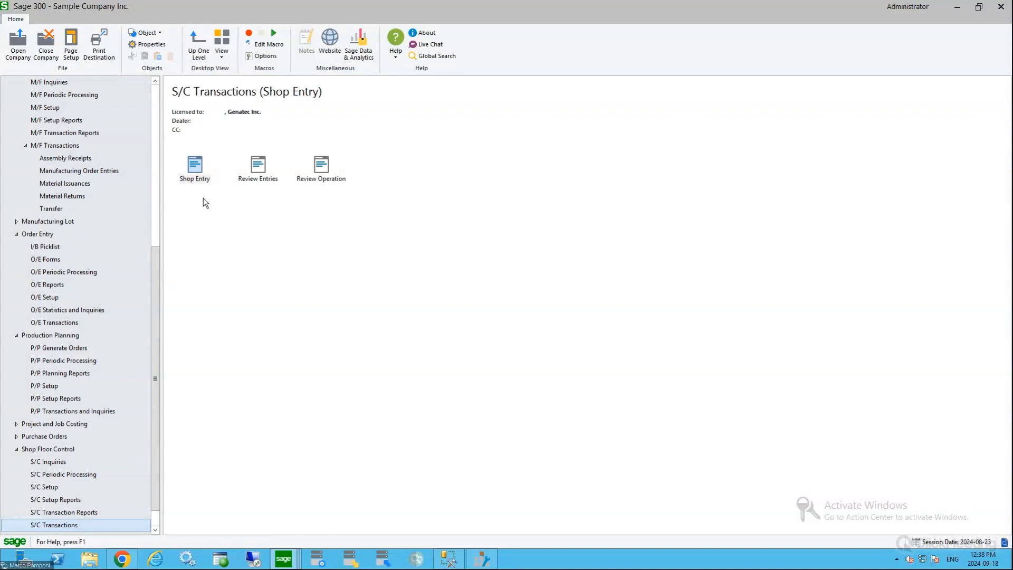
Review the manufacturing order entry options and the available manufacturing inquiries
{"action": "left_click", "coordinate": [102, 171]}
{"action": "left_click_drag", "start_coordinate": [153, 256], "coordinate": [154, 188]}
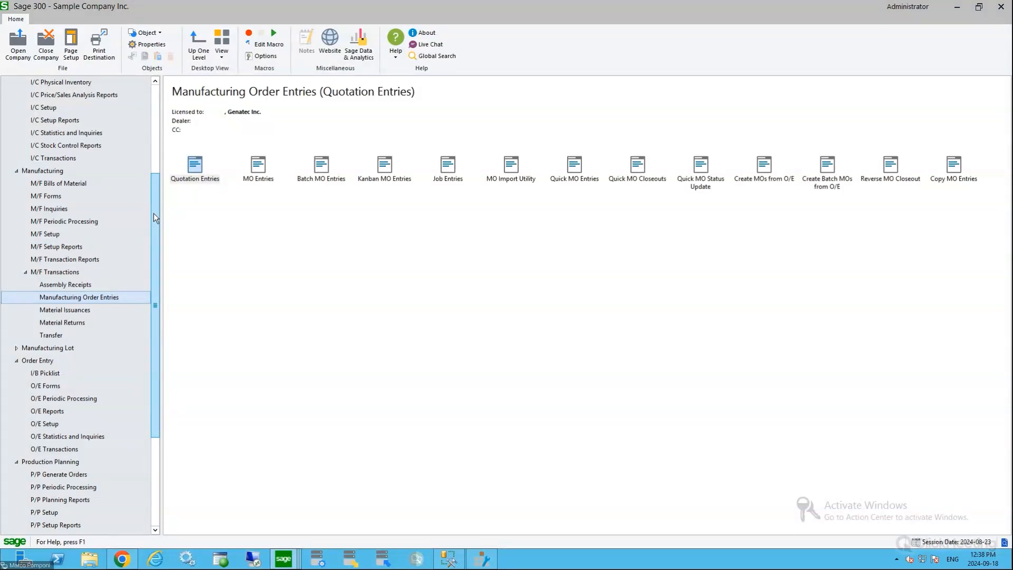
{"action": "left_click", "coordinate": [59, 212]}
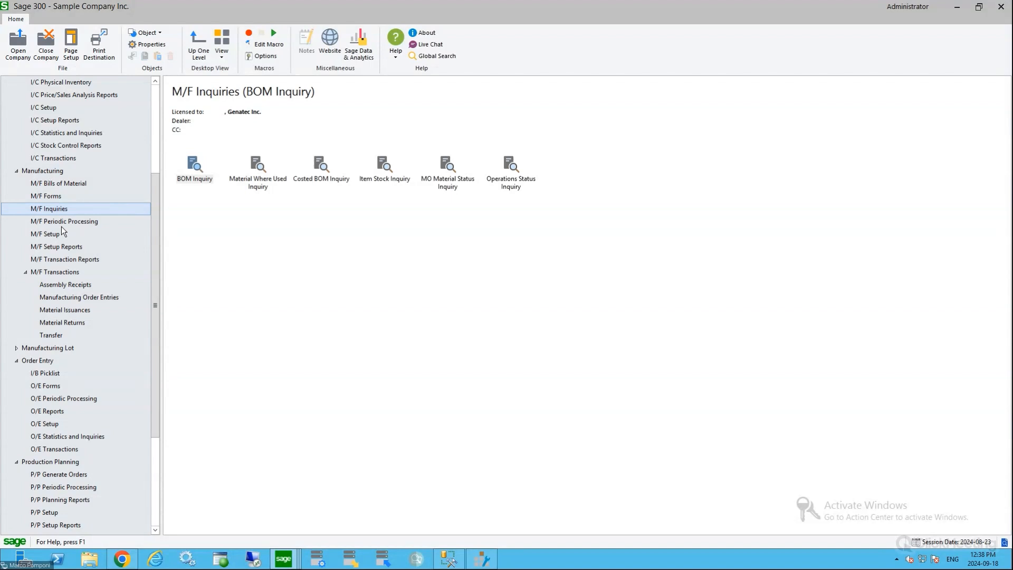
Review the manufacturing transaction reports, pointing out MO History, Production Variance, WIP Detail and MO Status
{"action": "left_click", "coordinate": [65, 260]}
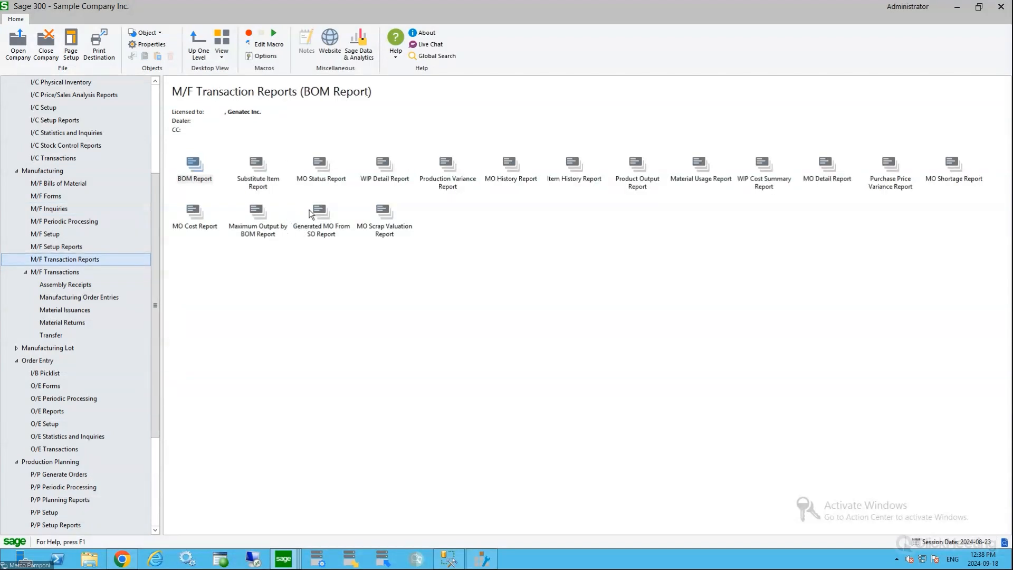
{"action": "left_click", "coordinate": [512, 177]}
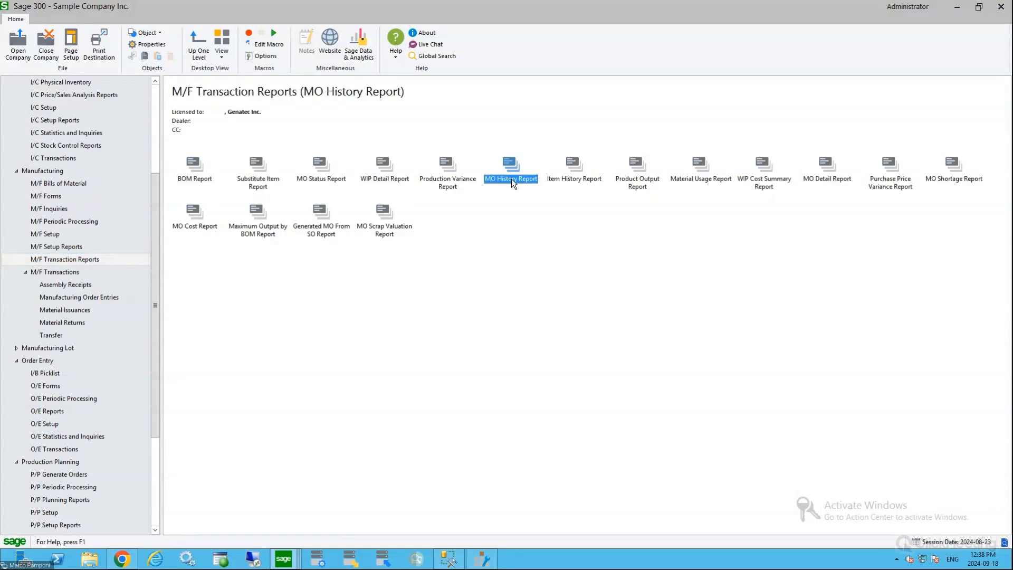
{"action": "left_click", "coordinate": [448, 174]}
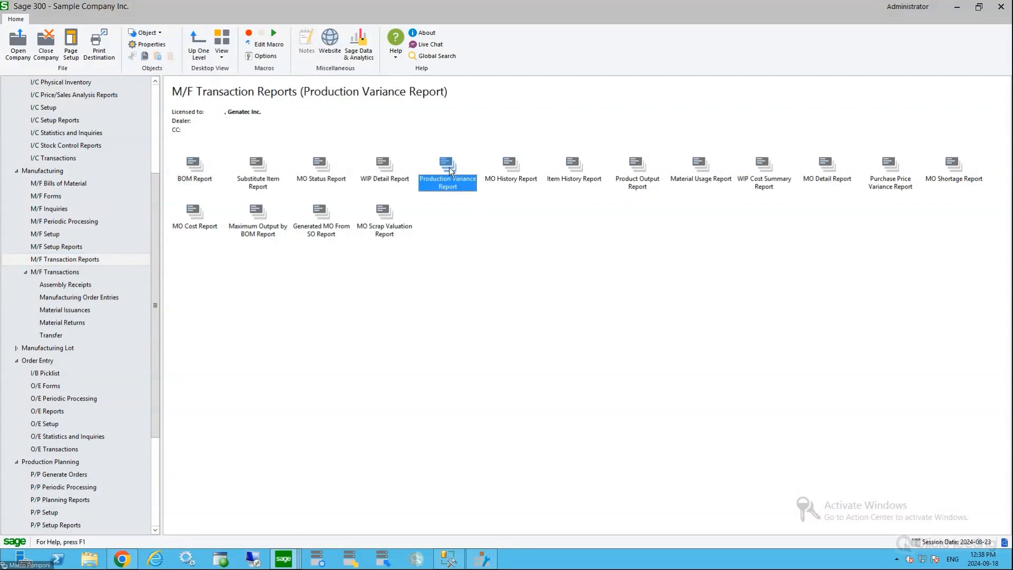
{"action": "left_click", "coordinate": [382, 174]}
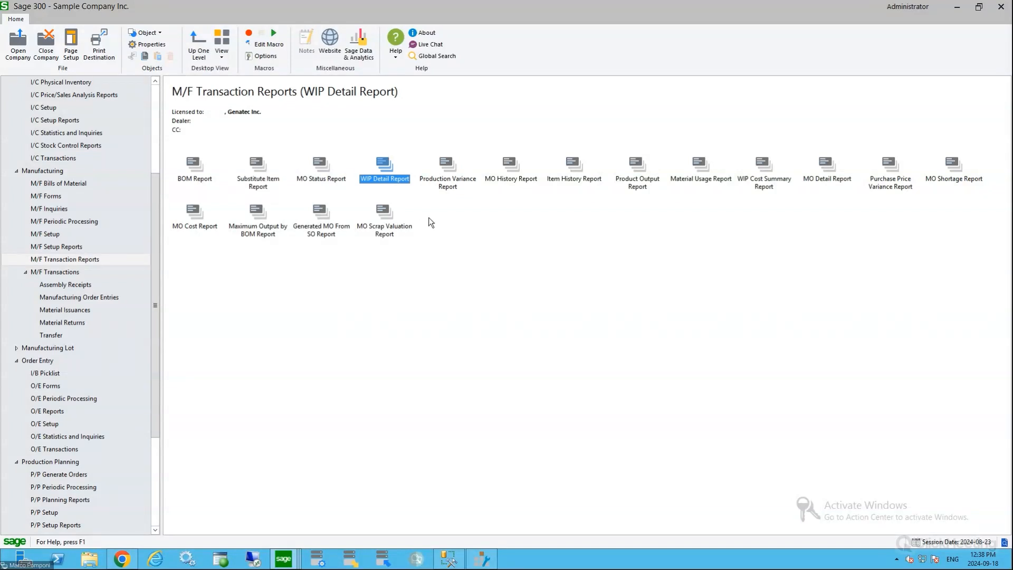
{"action": "left_click", "coordinate": [336, 186]}
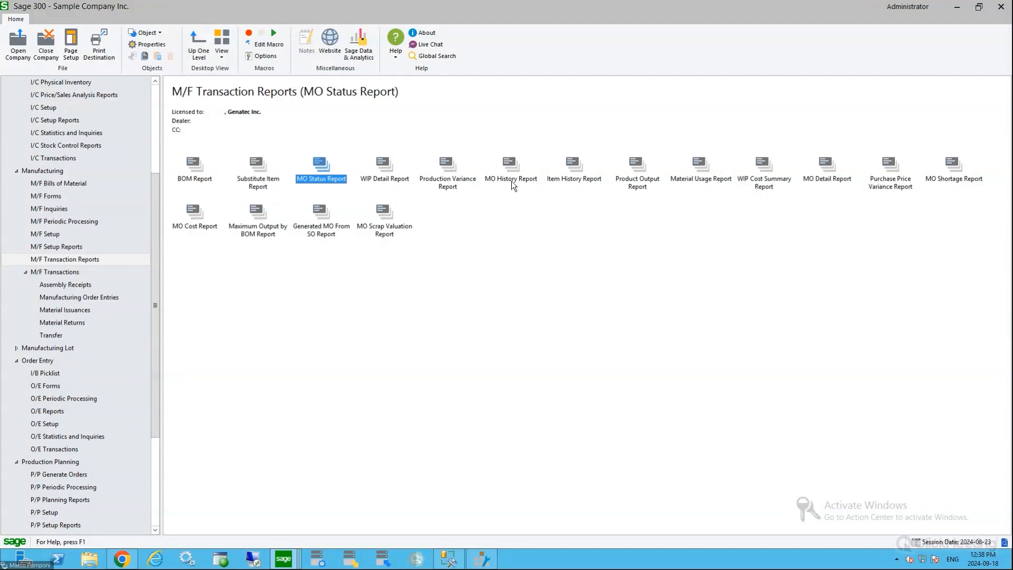
Open the MO Detail Report and set it to report by product for item FG-003 only
{"action": "double_click", "coordinate": [827, 167]}
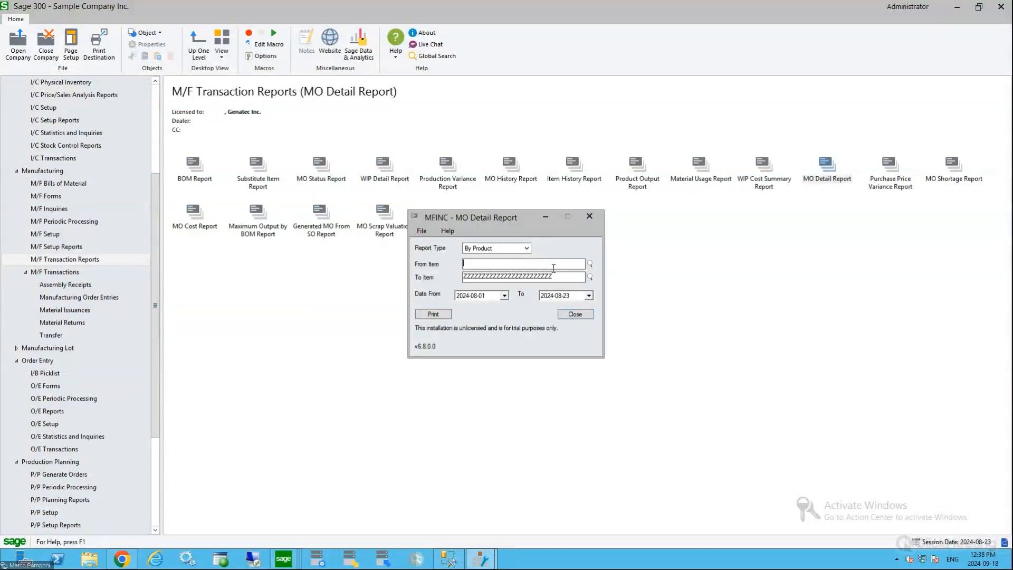
{"action": "left_click", "coordinate": [527, 248]}
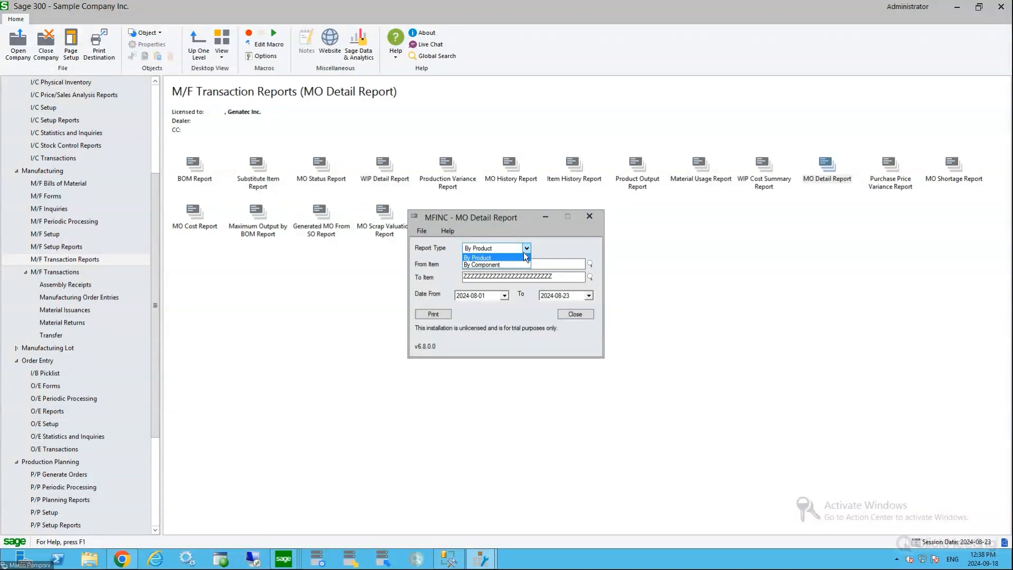
{"action": "left_click", "coordinate": [478, 258]}
{"action": "left_click", "coordinate": [533, 264]}
{"action": "type", "text": "FG"}
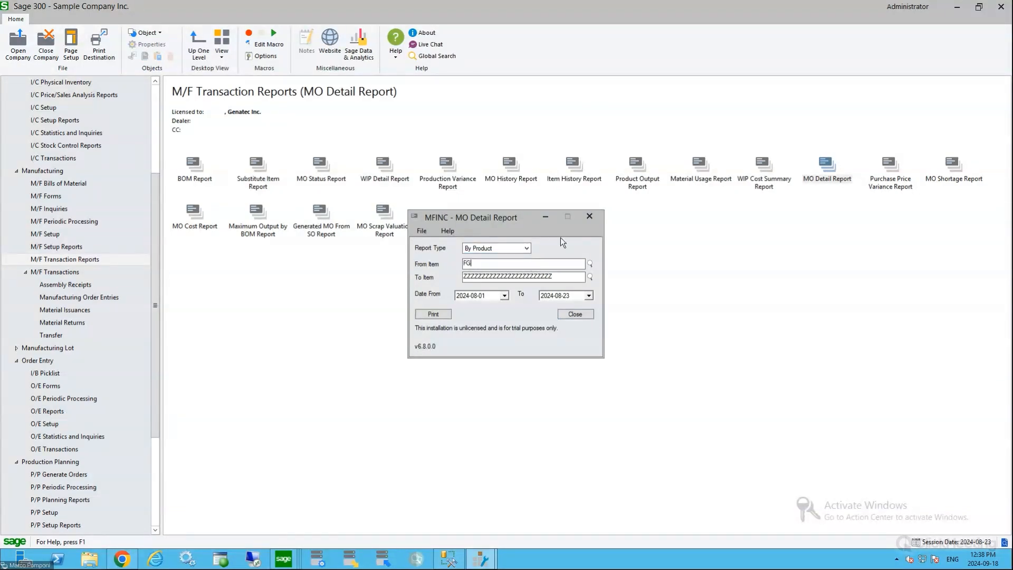
{"action": "type", "text": "-003"}
{"action": "key", "text": "Tab"}
{"action": "key", "text": "shift+Tab"}
{"action": "key", "text": "Tab"}
{"action": "key", "text": "Tab"}
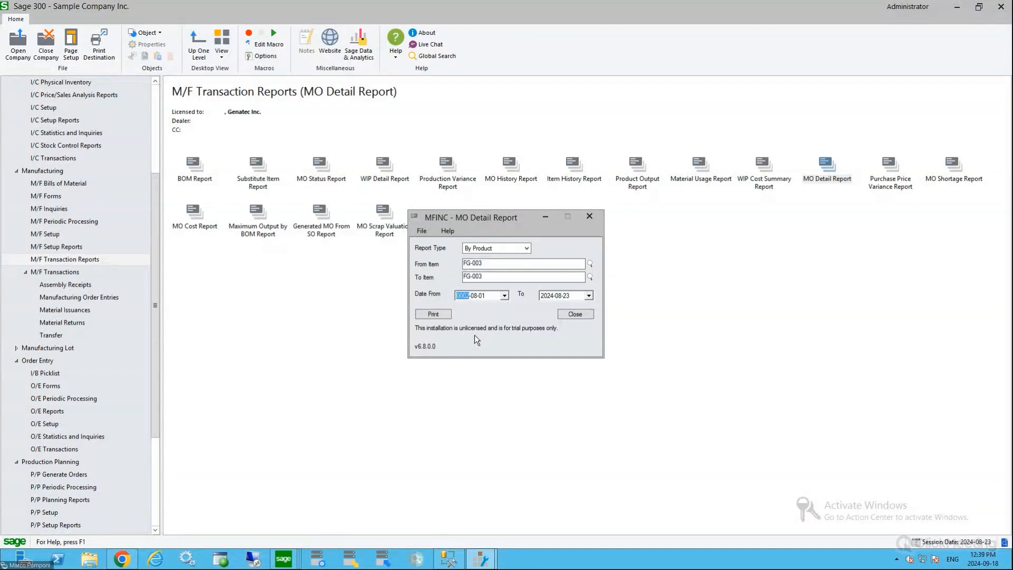
Set the MO Detail Report's start date to 2000-08-01, preview the report and close it
{"action": "type", "text": "000"}
{"action": "left_click", "coordinate": [440, 315]}
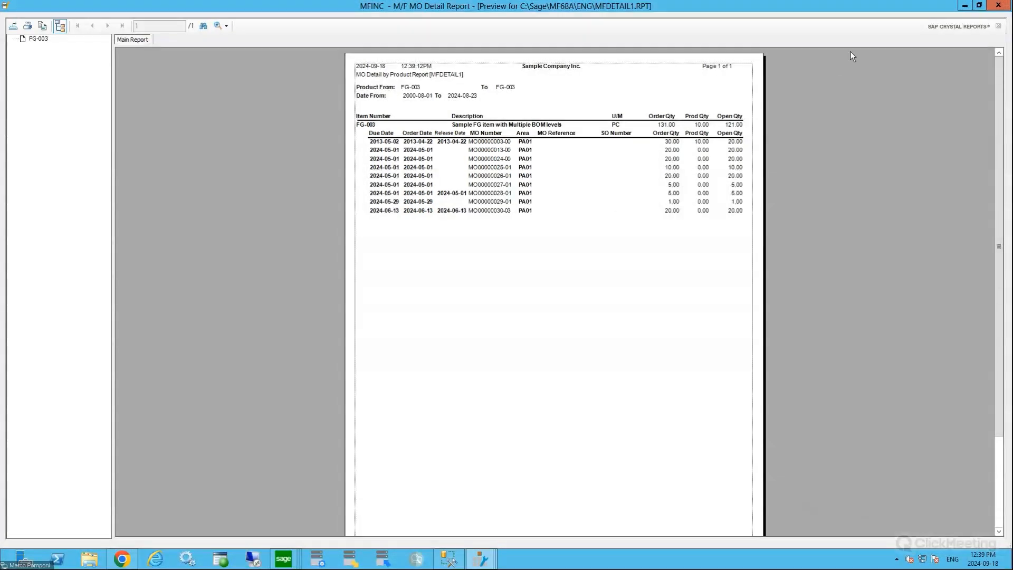
{"action": "left_click", "coordinate": [998, 7]}
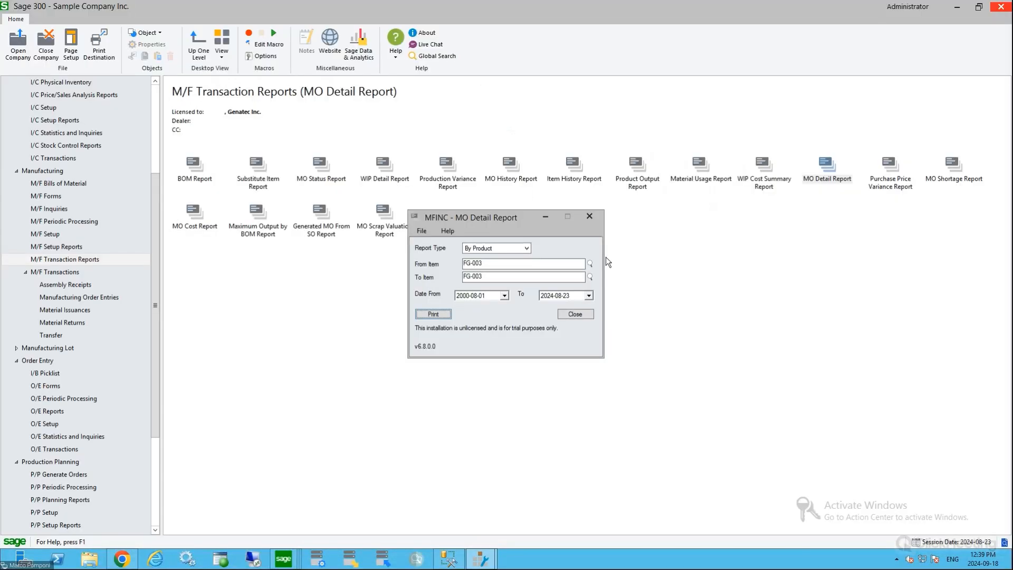
{"action": "left_click", "coordinate": [575, 314]}
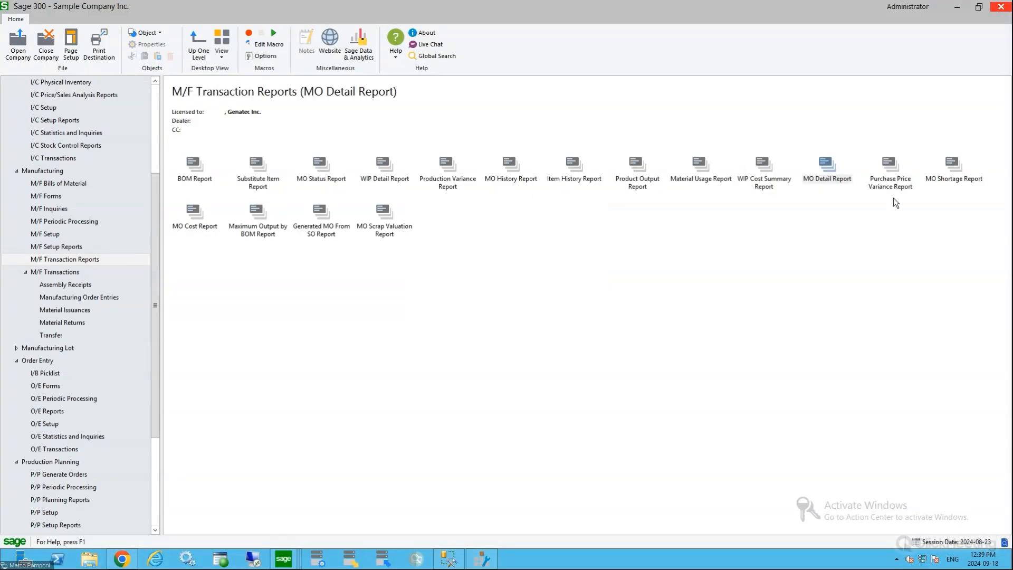
Preview the MO Shortage Report for the full default range of manufacturing orders, and close it
{"action": "left_click", "coordinate": [955, 167]}
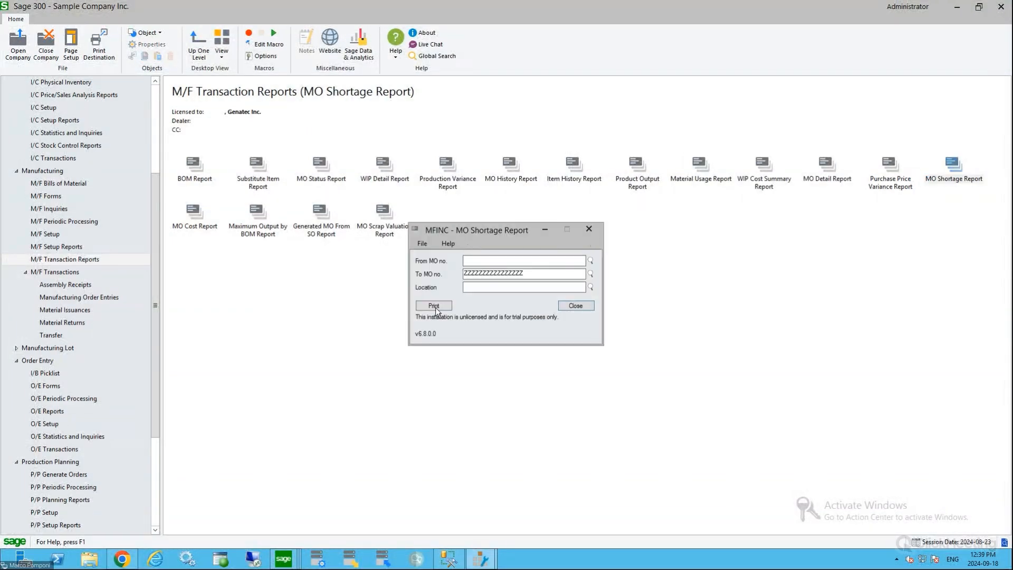
{"action": "left_click", "coordinate": [433, 306]}
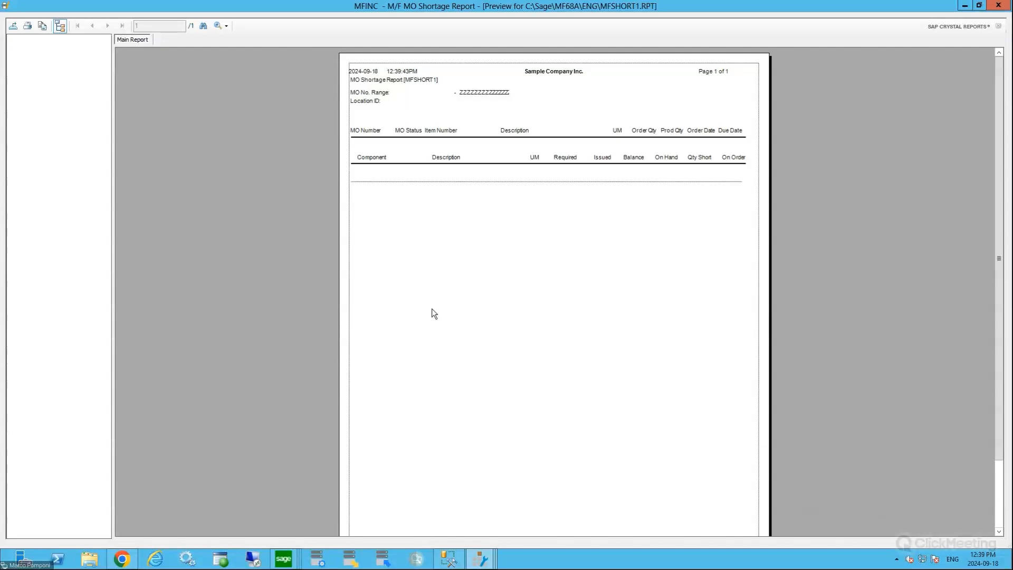
{"action": "left_click", "coordinate": [999, 6]}
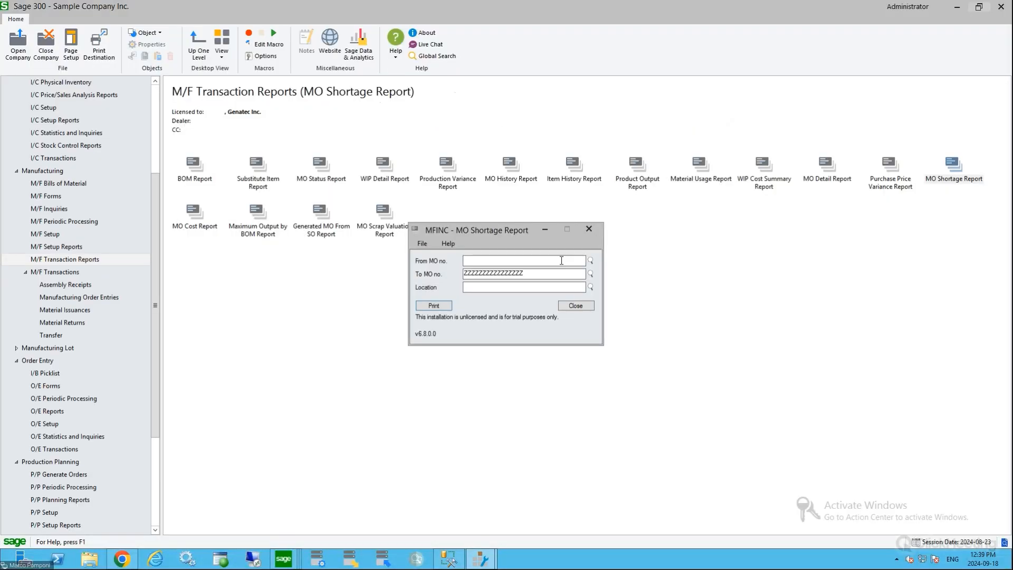
{"action": "left_click", "coordinate": [579, 306]}
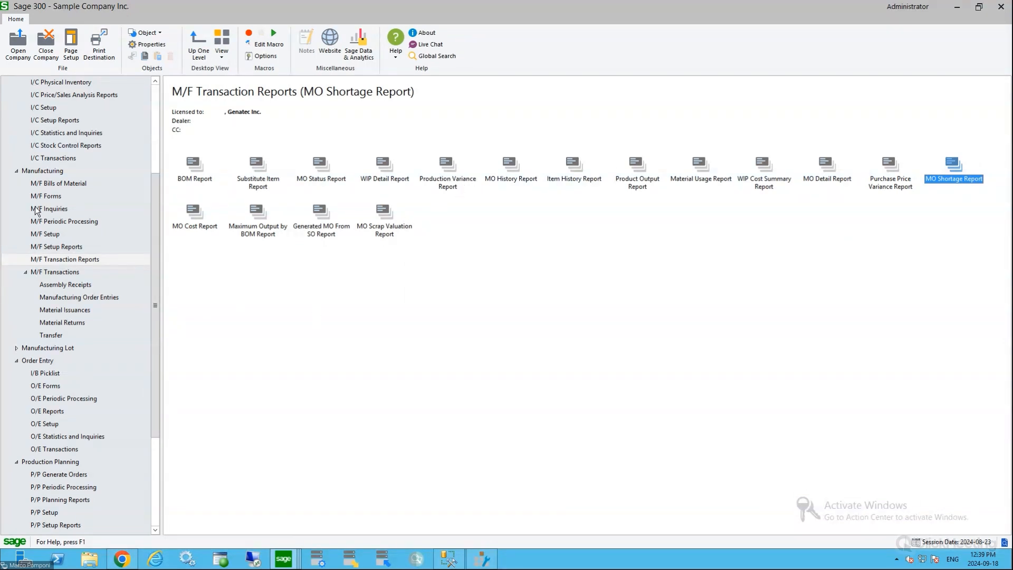
Run the Material Where Used Inquiry for item RM-007 across all locations
{"action": "left_click", "coordinate": [56, 211]}
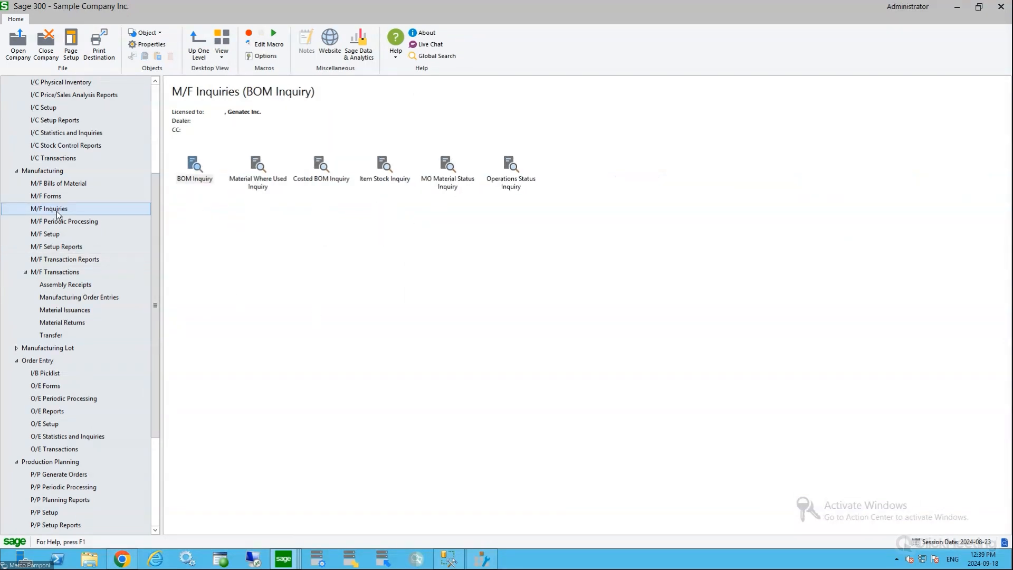
{"action": "double_click", "coordinate": [254, 164]}
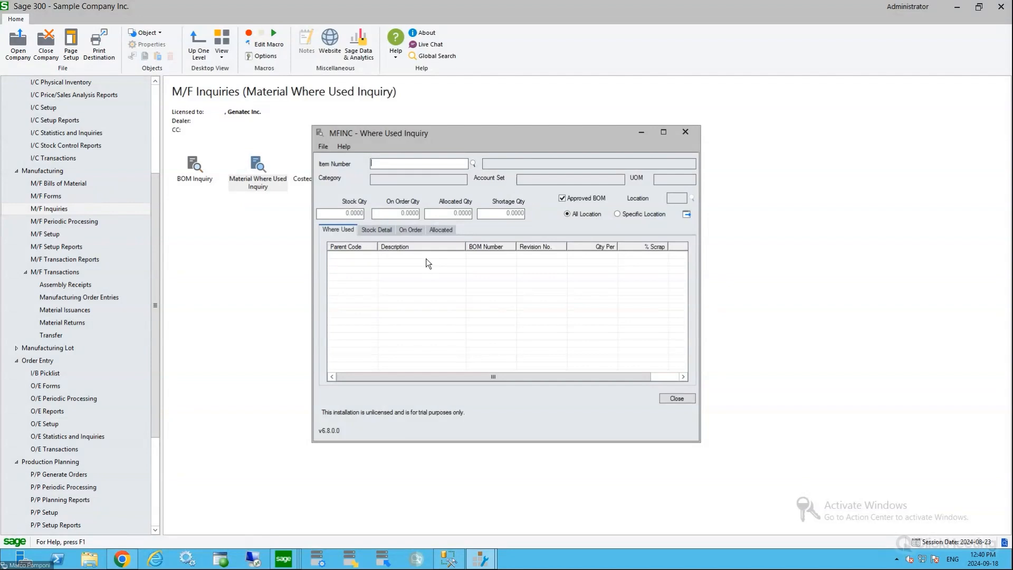
{"action": "left_click", "coordinate": [473, 163]}
{"action": "left_click_drag", "start_coordinate": [168, 209], "coordinate": [160, 398]}
{"action": "left_click", "coordinate": [165, 352]}
{"action": "key", "text": "Down"}
{"action": "key", "text": "Down"}
{"action": "key", "text": "Down"}
{"action": "key", "text": "Down"}
{"action": "key", "text": "Down"}
{"action": "key", "text": "Down"}
{"action": "key", "text": "Down"}
{"action": "key", "text": "Down"}
{"action": "key", "text": "Down"}
{"action": "key", "text": "Down"}
{"action": "key", "text": "Down"}
{"action": "key", "text": "Down"}
{"action": "key", "text": "Down"}
{"action": "key", "text": "Down"}
{"action": "key", "text": "Down"}
{"action": "key", "text": "Down"}
{"action": "key", "text": "Down"}
{"action": "key", "text": "Down"}
{"action": "key", "text": "Down"}
{"action": "key", "text": "Down"}
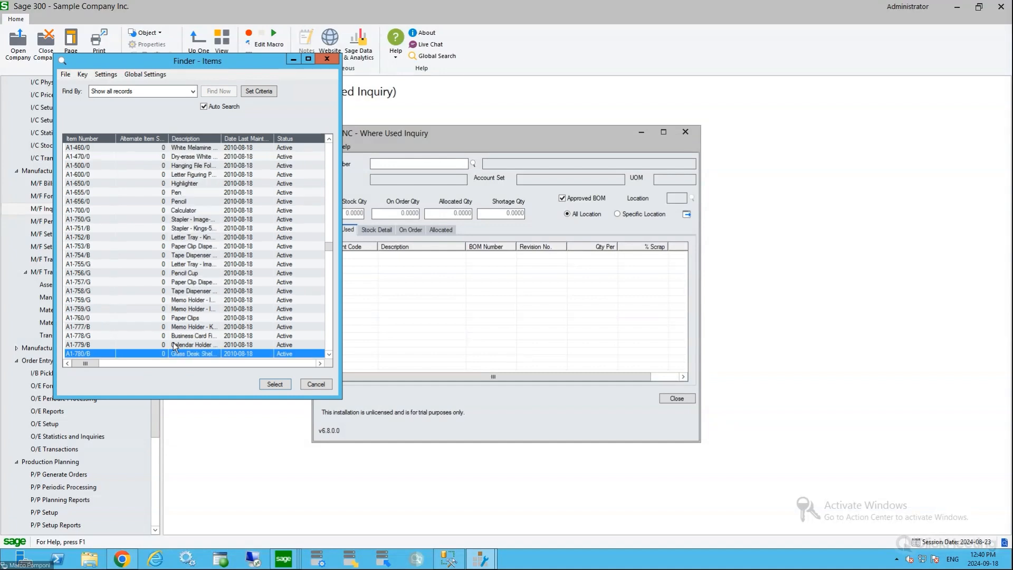
{"action": "scroll", "coordinate": [170, 325], "scroll_direction": "down", "scroll_amount": 6}
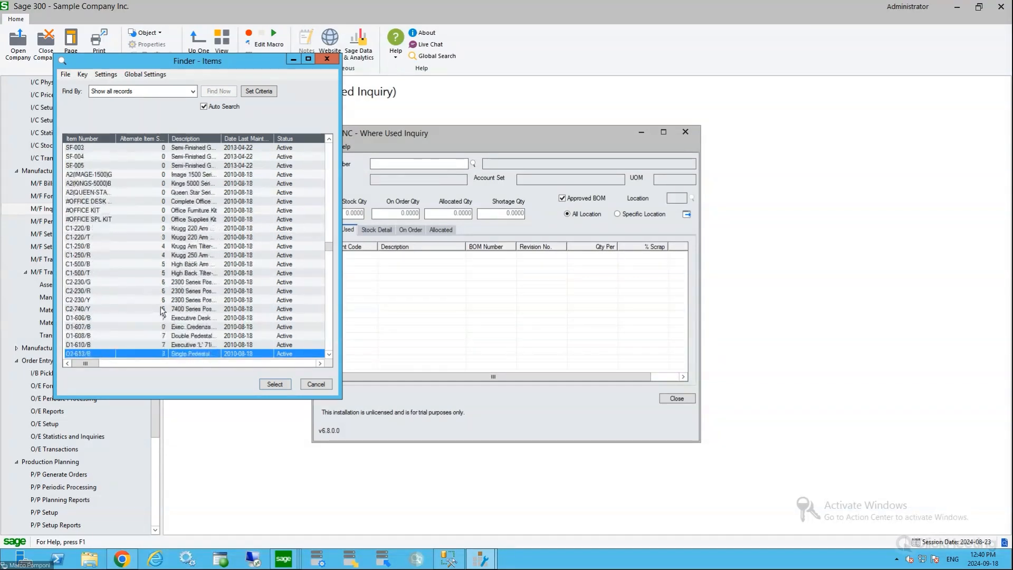
{"action": "scroll", "coordinate": [170, 296], "scroll_direction": "up", "scroll_amount": 12}
{"action": "scroll", "coordinate": [170, 297], "scroll_direction": "up", "scroll_amount": 3}
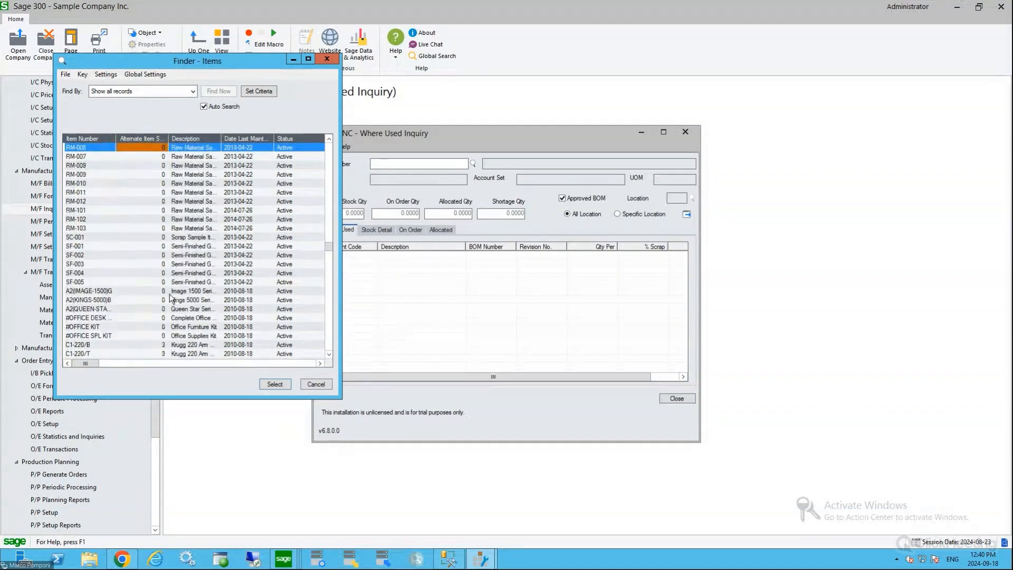
{"action": "left_click", "coordinate": [85, 156]}
{"action": "double_click", "coordinate": [87, 157]}
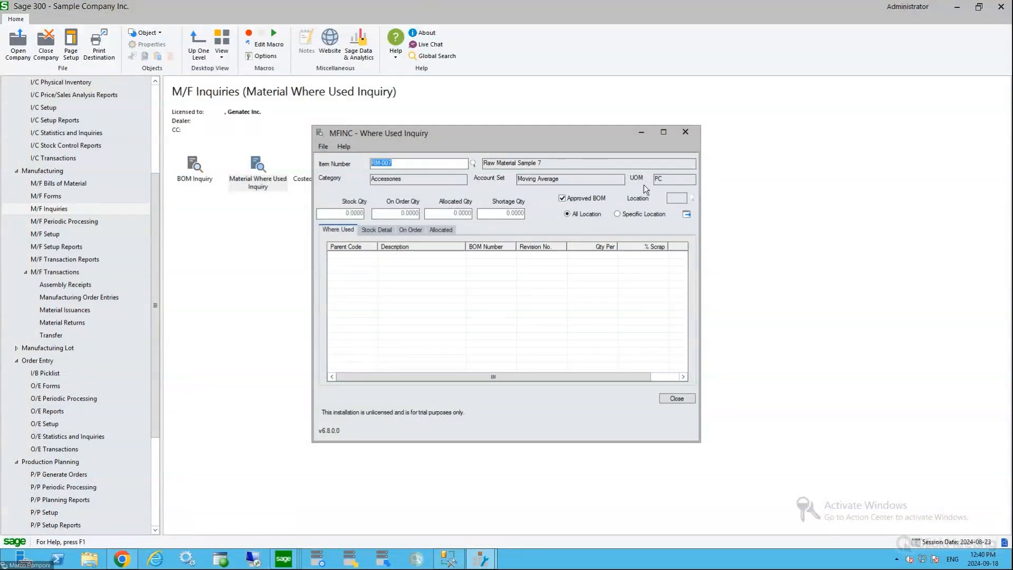
{"action": "left_click", "coordinate": [686, 214]}
Rerun the where-used inquiry for raw material RM-001 across all locations
{"action": "left_click", "coordinate": [473, 164]}
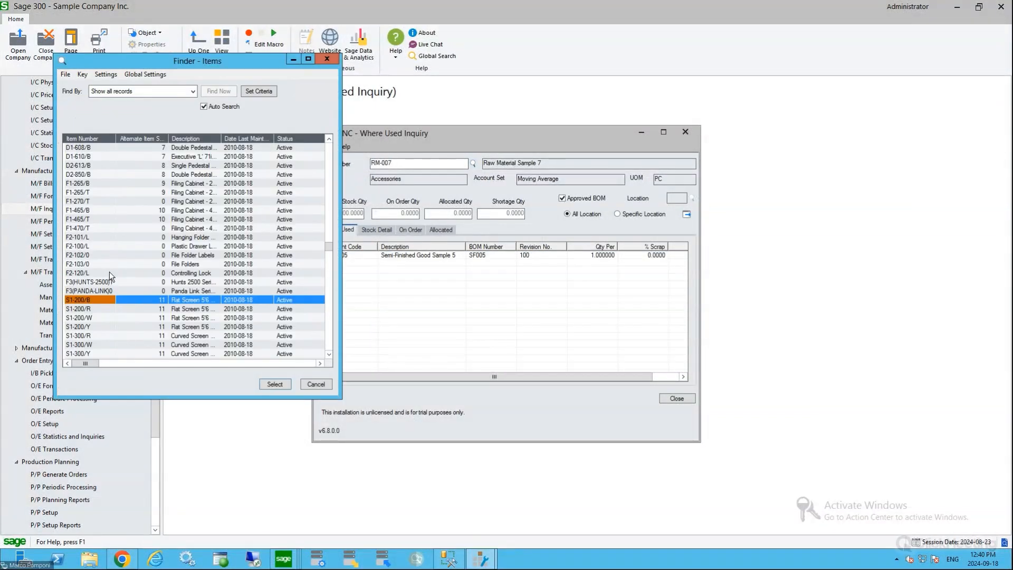
{"action": "scroll", "coordinate": [110, 270], "scroll_direction": "down", "scroll_amount": 2}
{"action": "scroll", "coordinate": [111, 268], "scroll_direction": "up", "scroll_amount": 8}
{"action": "scroll", "coordinate": [112, 266], "scroll_direction": "down", "scroll_amount": 5}
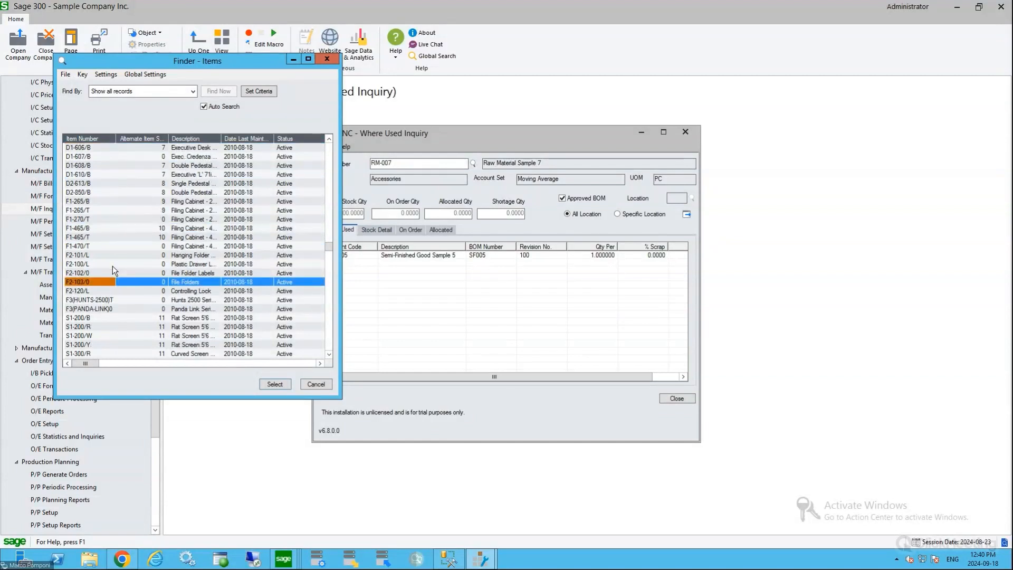
{"action": "scroll", "coordinate": [113, 264], "scroll_direction": "down", "scroll_amount": 8}
{"action": "scroll", "coordinate": [114, 262], "scroll_direction": "up", "scroll_amount": 20}
{"action": "scroll", "coordinate": [114, 263], "scroll_direction": "up", "scroll_amount": 15}
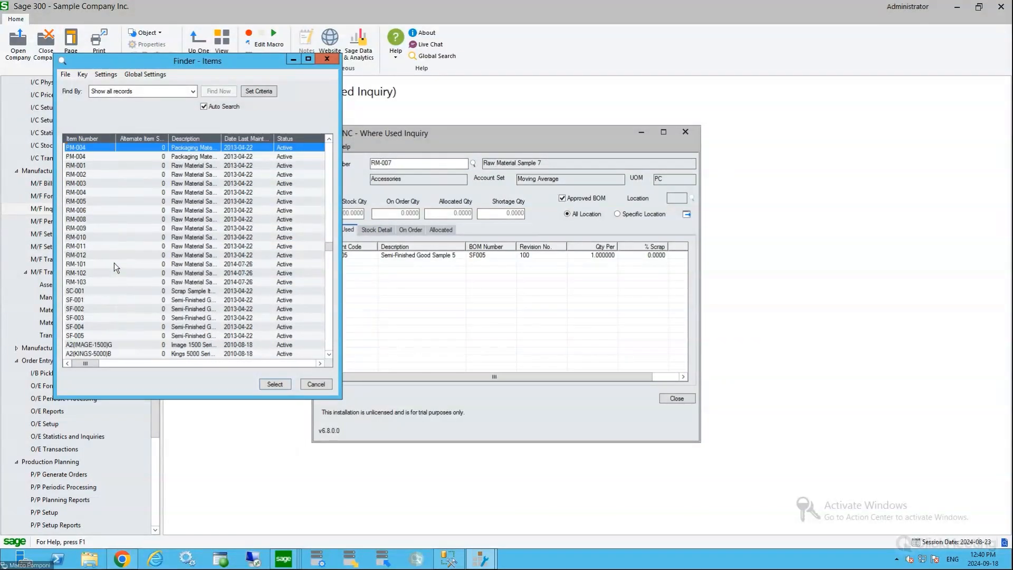
{"action": "double_click", "coordinate": [86, 202]}
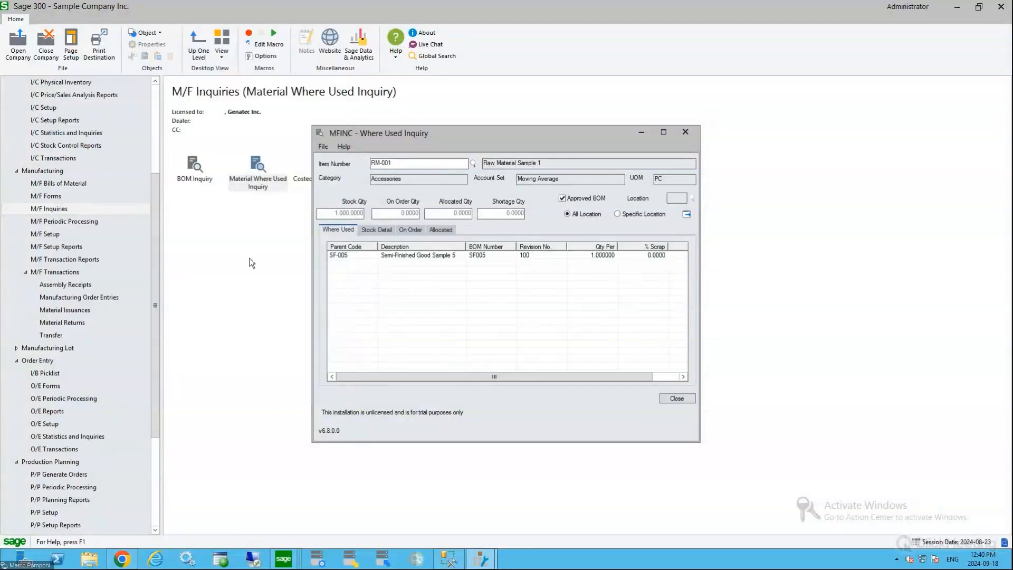
{"action": "left_click", "coordinate": [686, 214]}
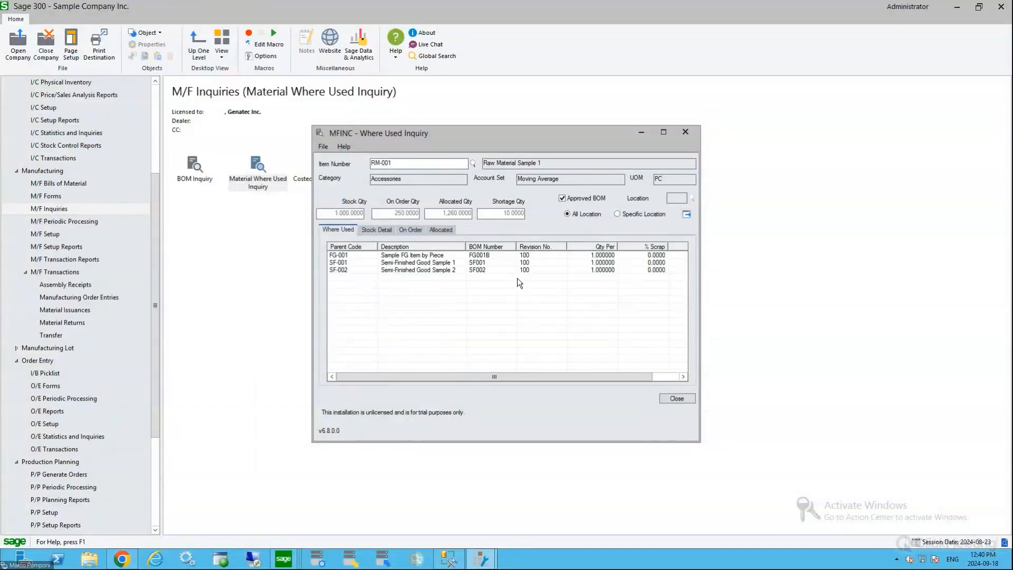
Review RM-001's parent items, stock detail, on-order and allocated records, and close the inquiry
{"action": "left_click", "coordinate": [346, 258]}
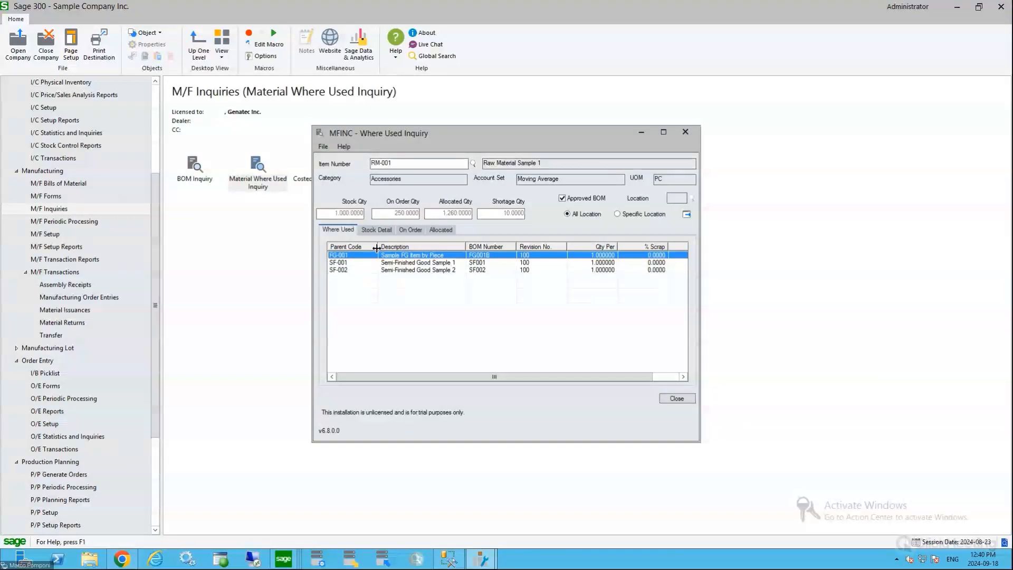
{"action": "left_click", "coordinate": [351, 270]}
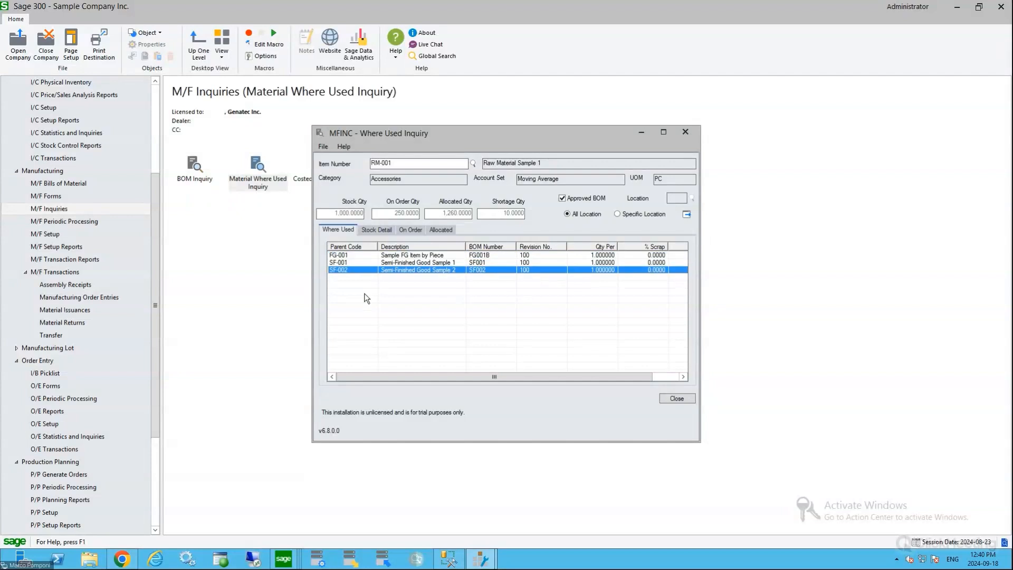
{"action": "left_click", "coordinate": [377, 231]}
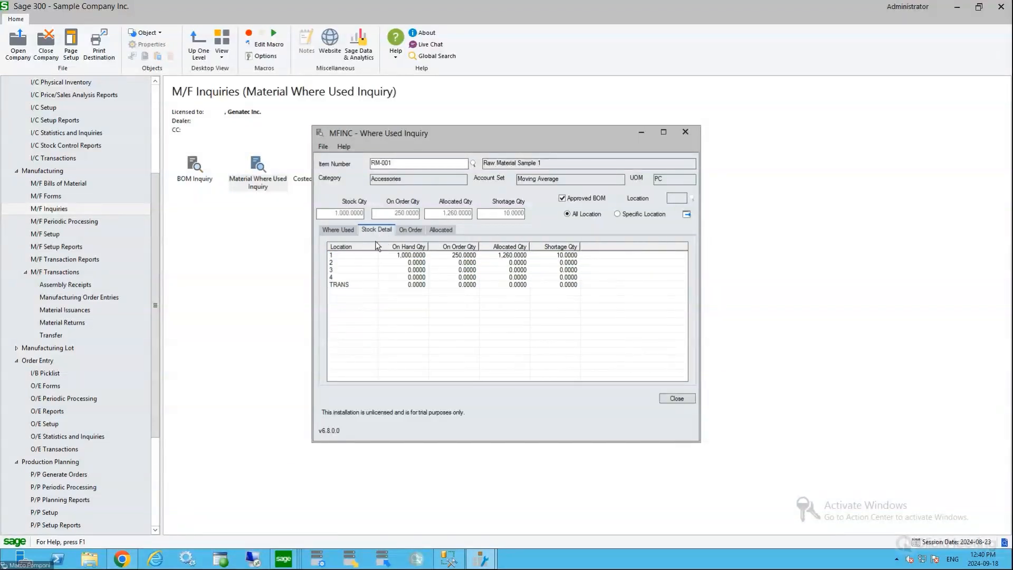
{"action": "left_click", "coordinate": [423, 228]}
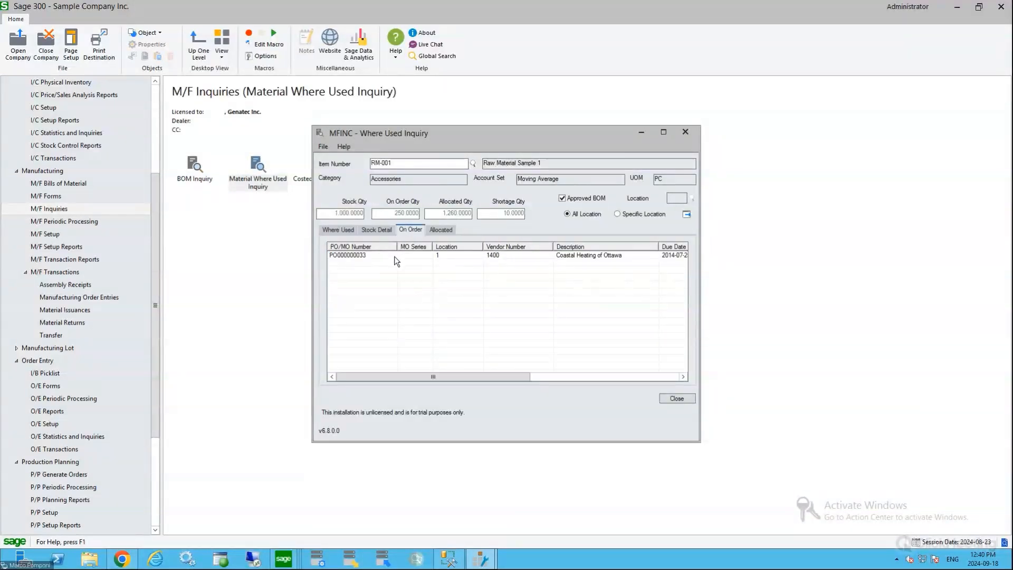
{"action": "left_click", "coordinate": [441, 230]}
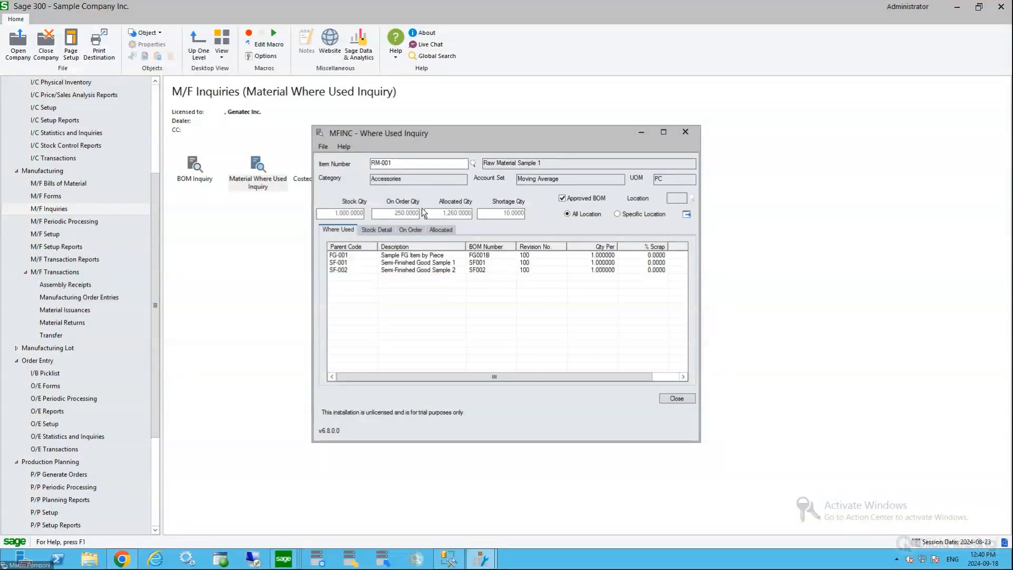
{"action": "left_click", "coordinate": [686, 401]}
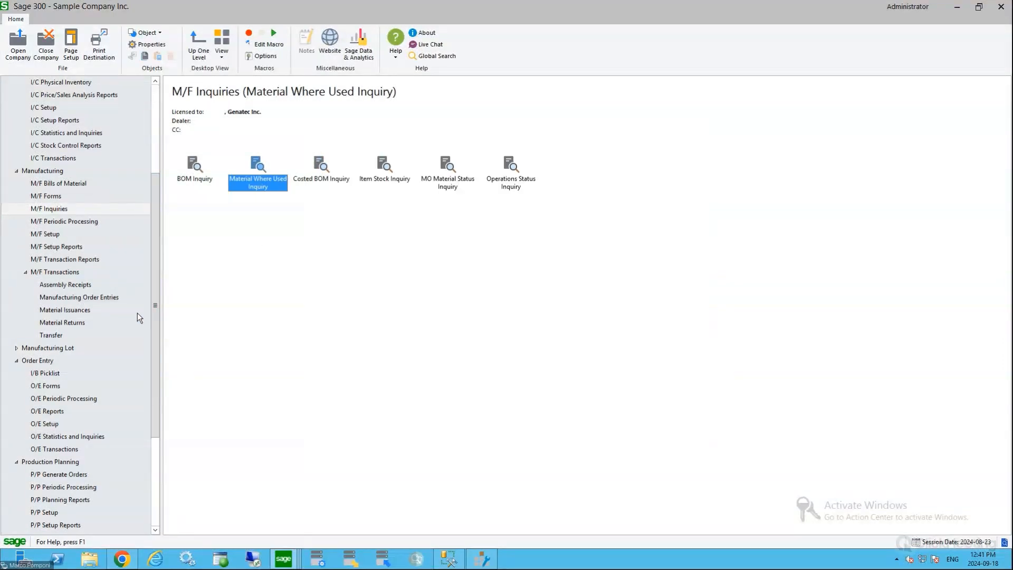
Open the BOM Update Utility from the manufacturing periodic processing and choose RM-007 as the component to replace
{"action": "left_click", "coordinate": [76, 221]}
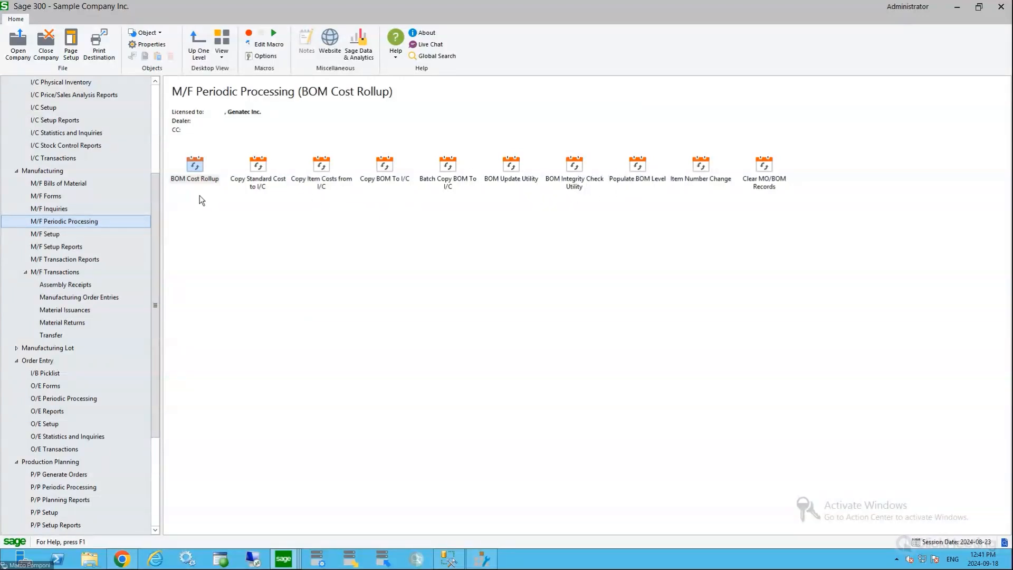
{"action": "double_click", "coordinate": [524, 186]}
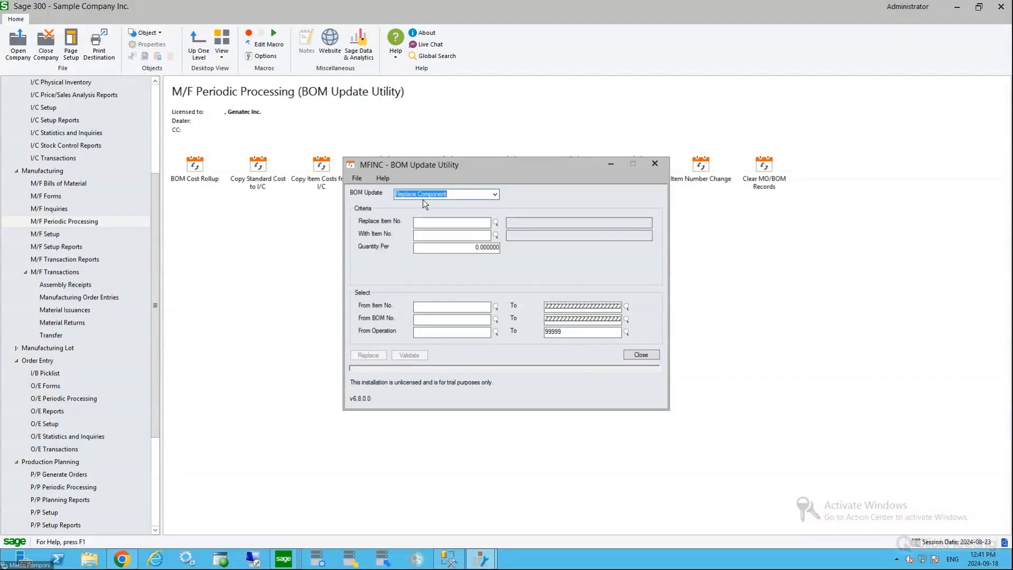
{"action": "left_click", "coordinate": [445, 223]}
{"action": "left_click", "coordinate": [496, 221]}
{"action": "left_click_drag", "start_coordinate": [128, 210], "coordinate": [127, 465]}
{"action": "scroll", "coordinate": [144, 384], "scroll_direction": "down", "scroll_amount": 5}
{"action": "scroll", "coordinate": [143, 385], "scroll_direction": "down", "scroll_amount": 10}
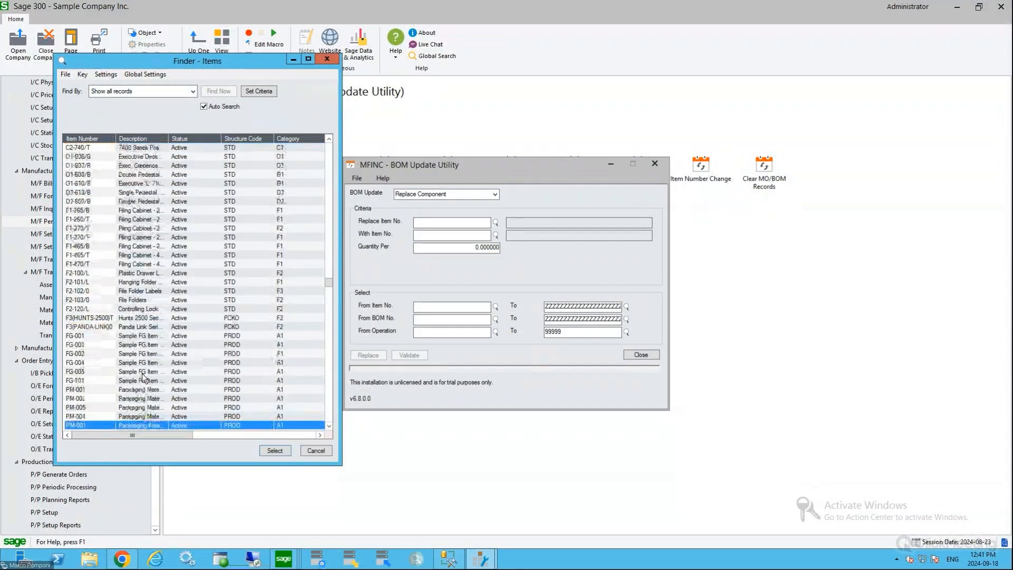
{"action": "scroll", "coordinate": [131, 319], "scroll_direction": "up", "scroll_amount": 3}
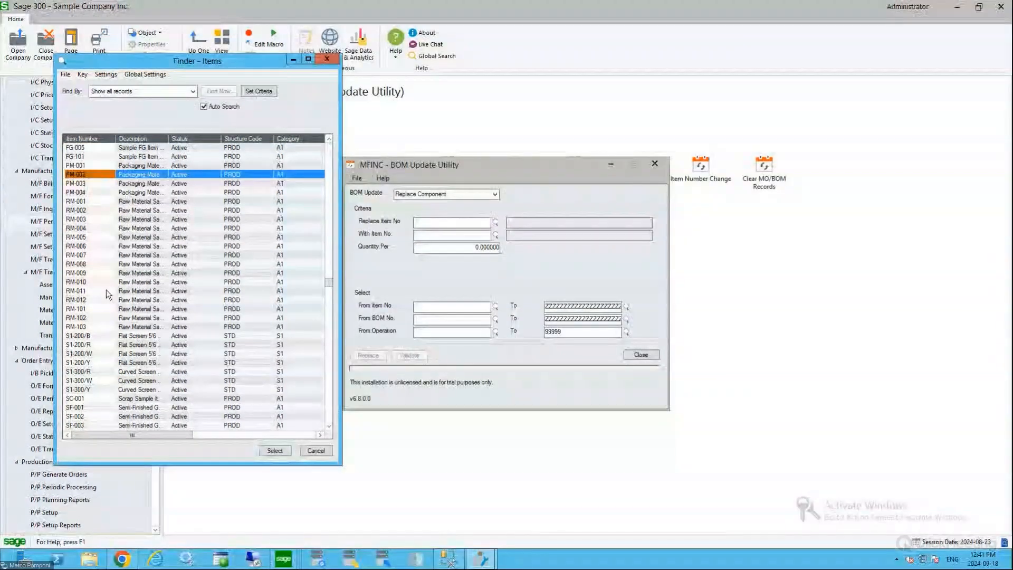
{"action": "double_click", "coordinate": [92, 256]}
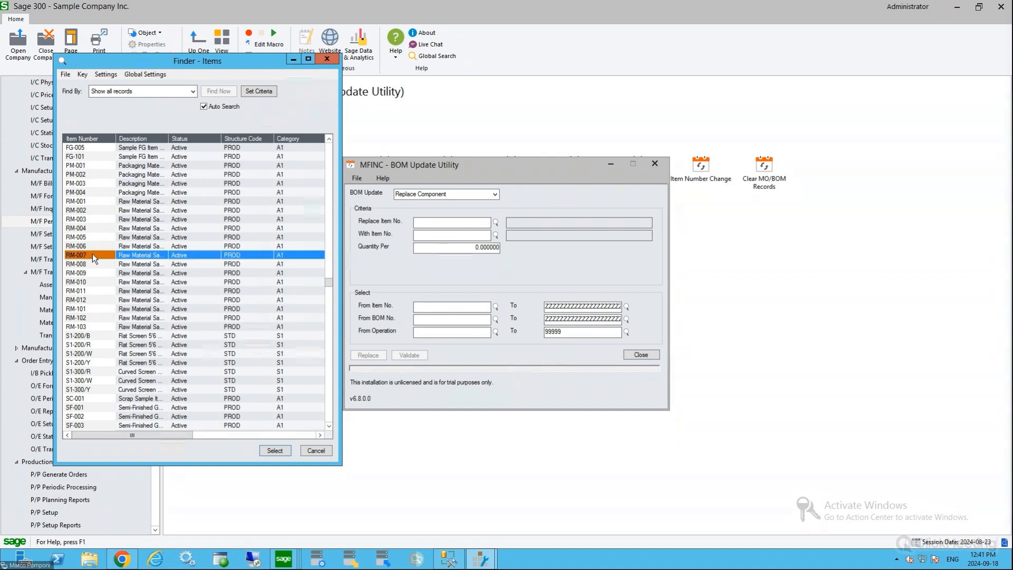
Choose RM-008 as the replacement component and set its quantity per to 1
{"action": "left_click", "coordinate": [495, 236]}
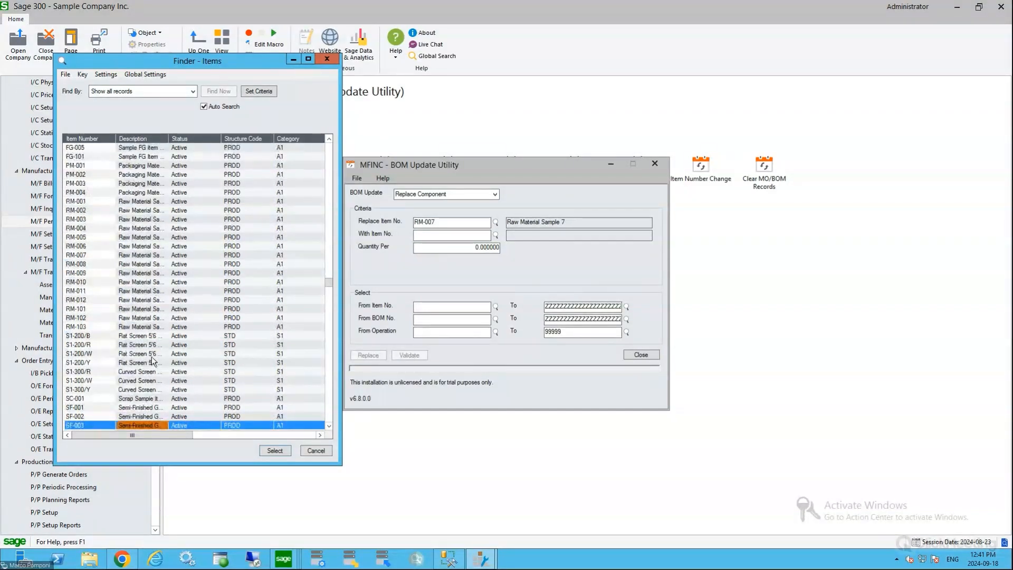
{"action": "double_click", "coordinate": [132, 264]}
{"action": "type", "text": "1"}
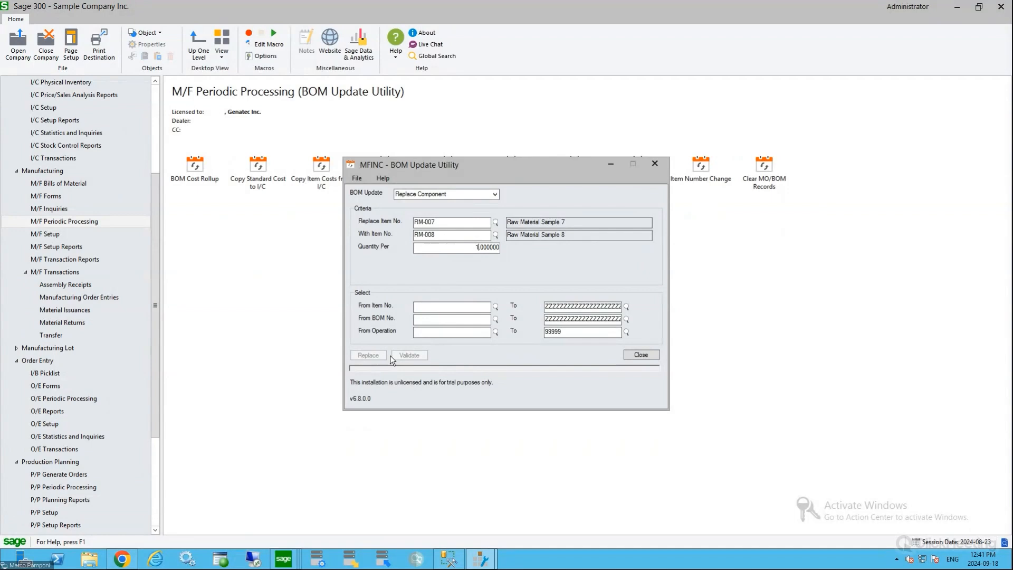
Validate the BOMs affected by the component replacement, review the log, and run the replacement without examining the update log
{"action": "key", "text": "Tab"}
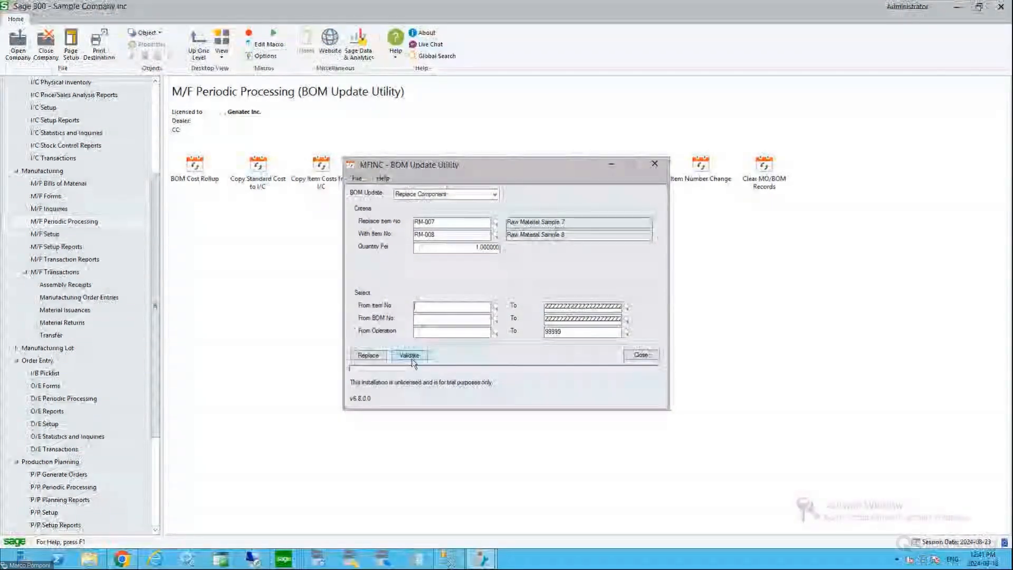
{"action": "left_click", "coordinate": [411, 358]}
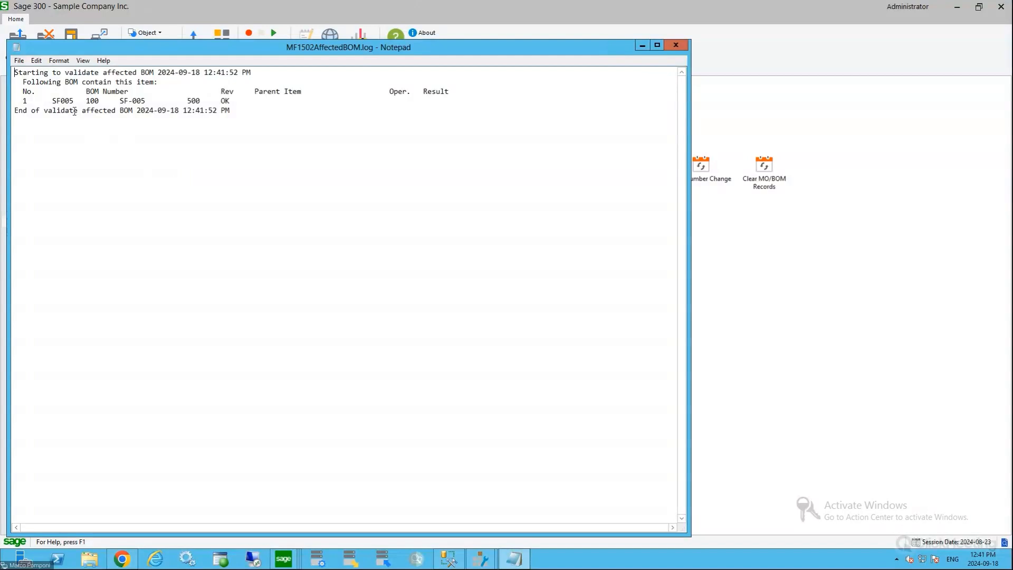
{"action": "left_click_drag", "start_coordinate": [75, 100], "coordinate": [51, 100]}
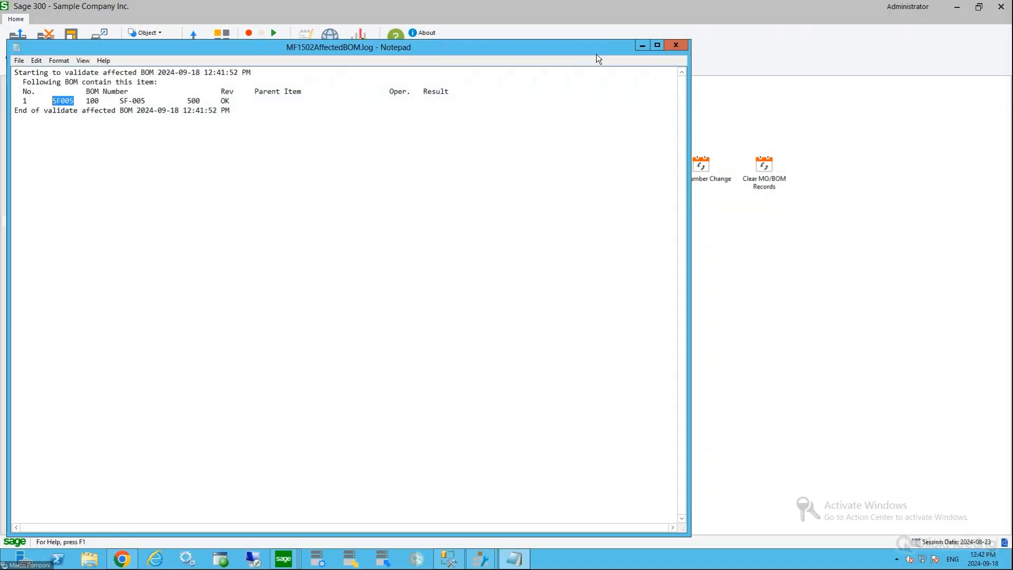
{"action": "left_click", "coordinate": [676, 47]}
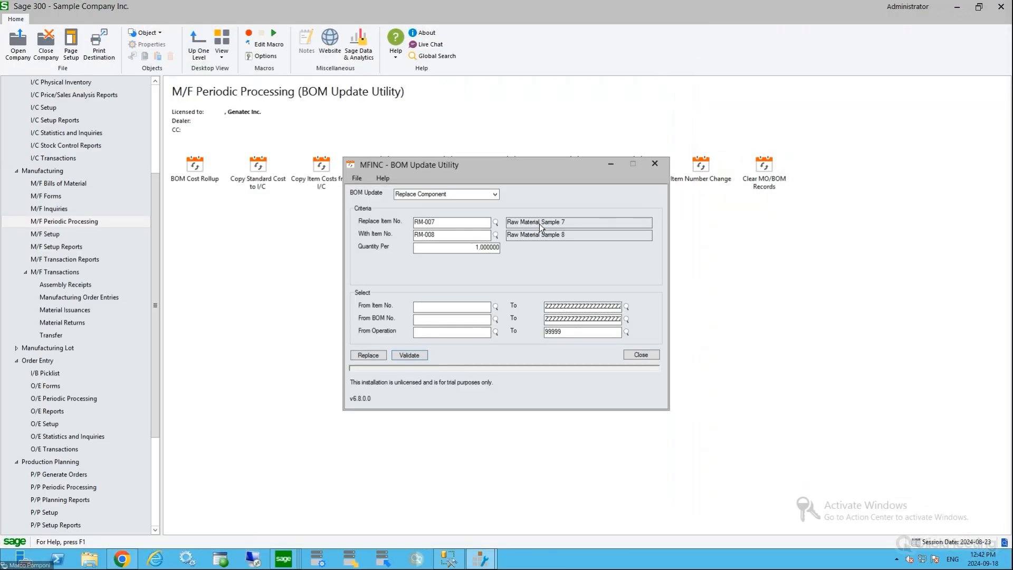
{"action": "left_click", "coordinate": [369, 355]}
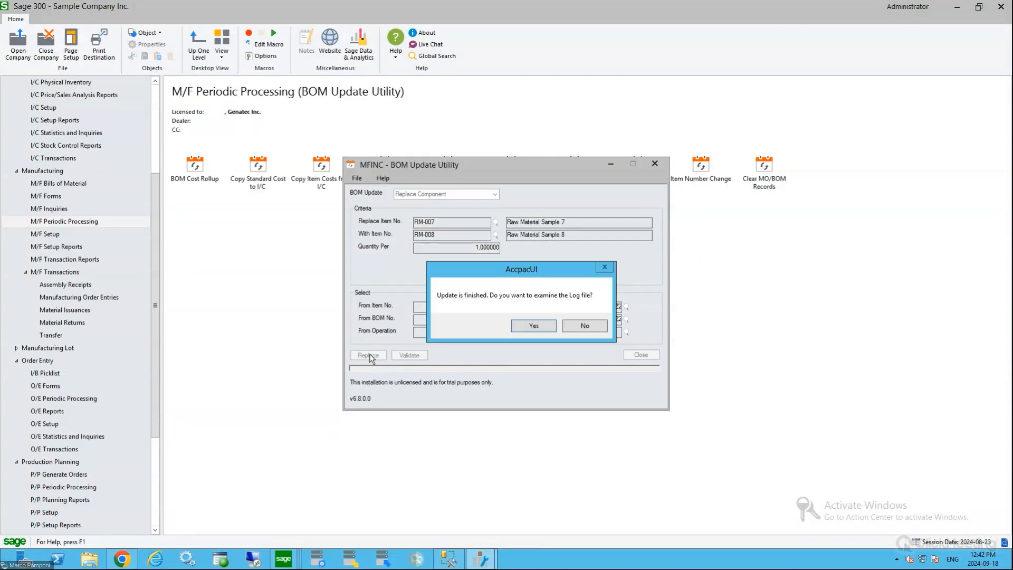
{"action": "left_click", "coordinate": [586, 325]}
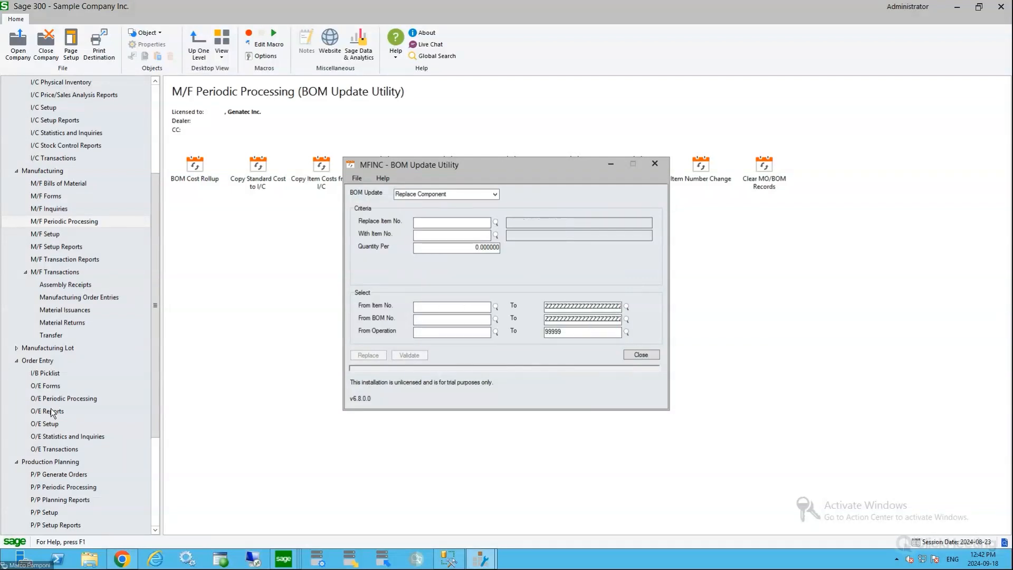
Look up the bill of material for item SF-005, examine its component lines, and close it
{"action": "left_click", "coordinate": [58, 183]}
{"action": "double_click", "coordinate": [195, 168]}
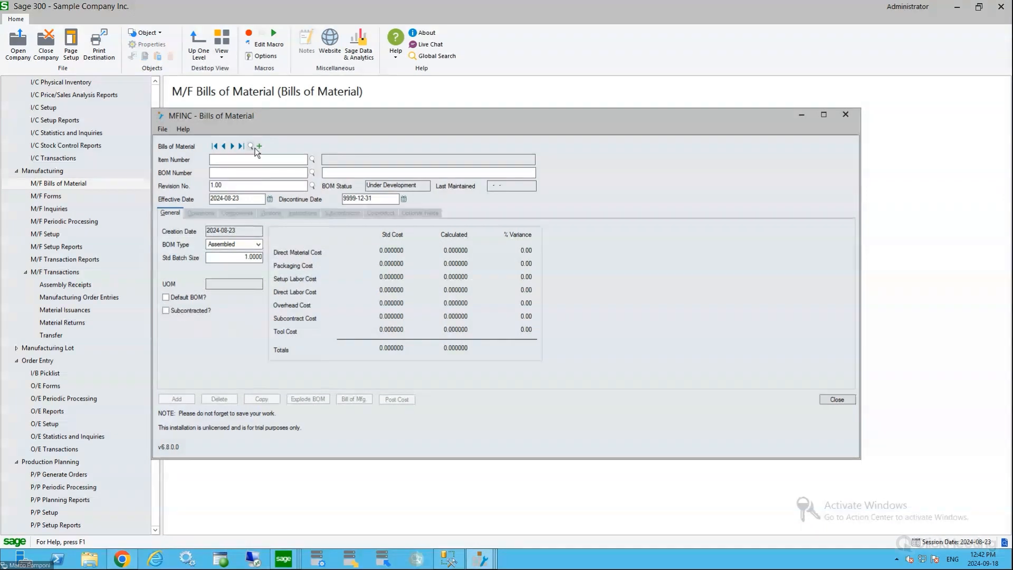
{"action": "left_click", "coordinate": [252, 146]}
{"action": "double_click", "coordinate": [91, 262]}
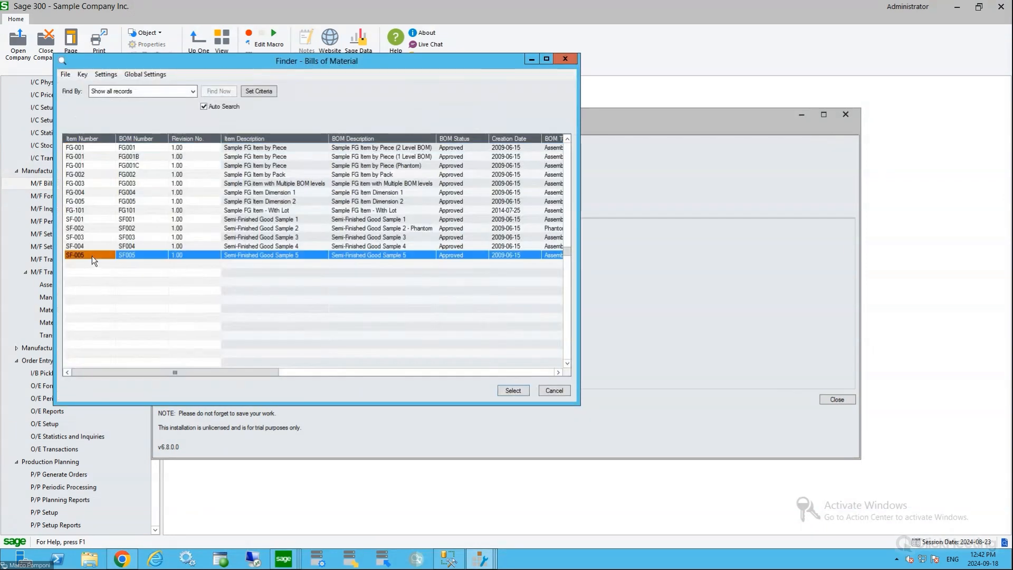
{"action": "left_click", "coordinate": [237, 213]}
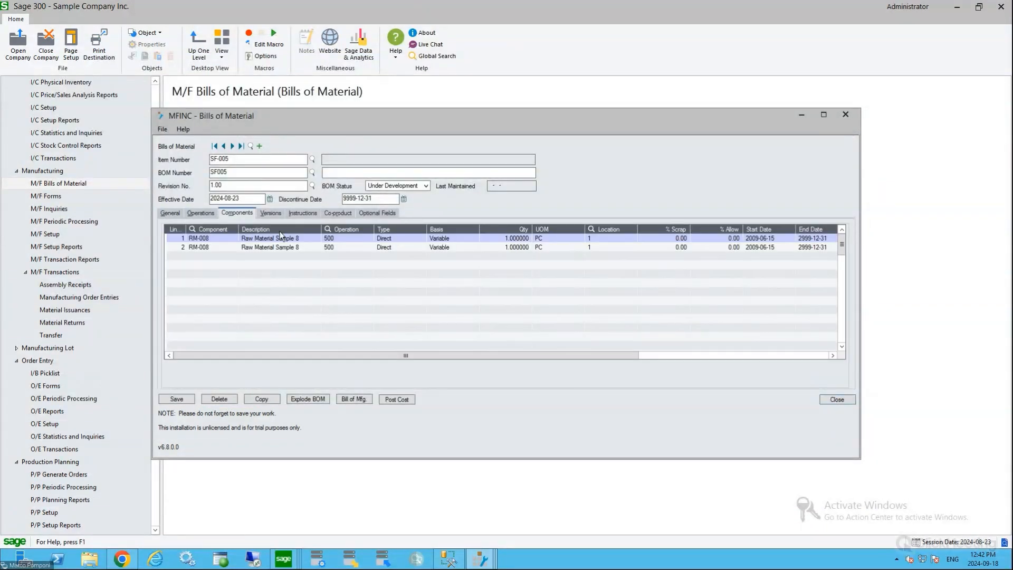
{"action": "left_click", "coordinate": [221, 248]}
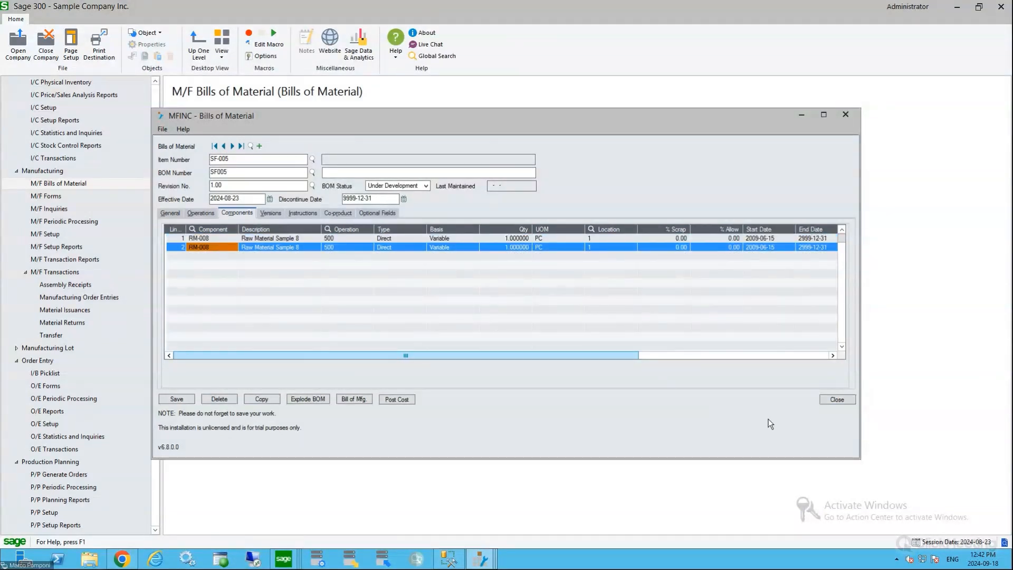
{"action": "left_click", "coordinate": [837, 400]}
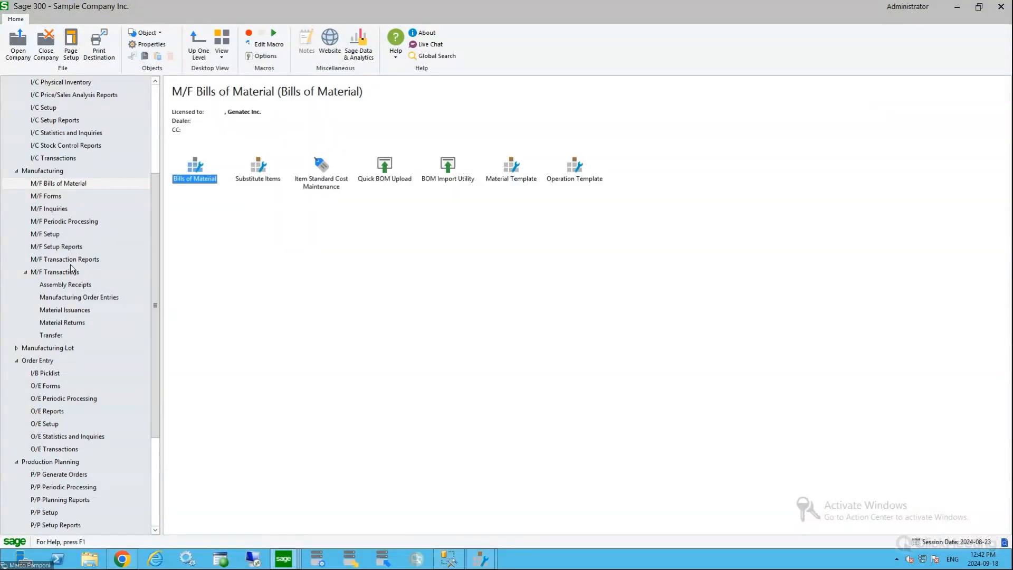
Switch to Info-Explorer and open the Auto Simply Manufacturing Orders Detail cube
{"action": "left_click", "coordinate": [57, 209]}
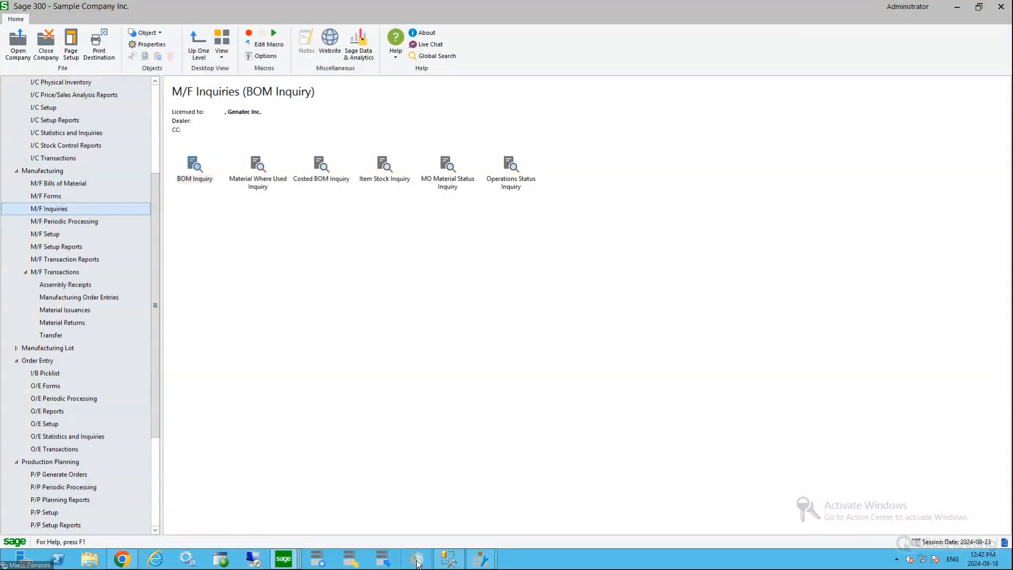
{"action": "left_click", "coordinate": [417, 561]}
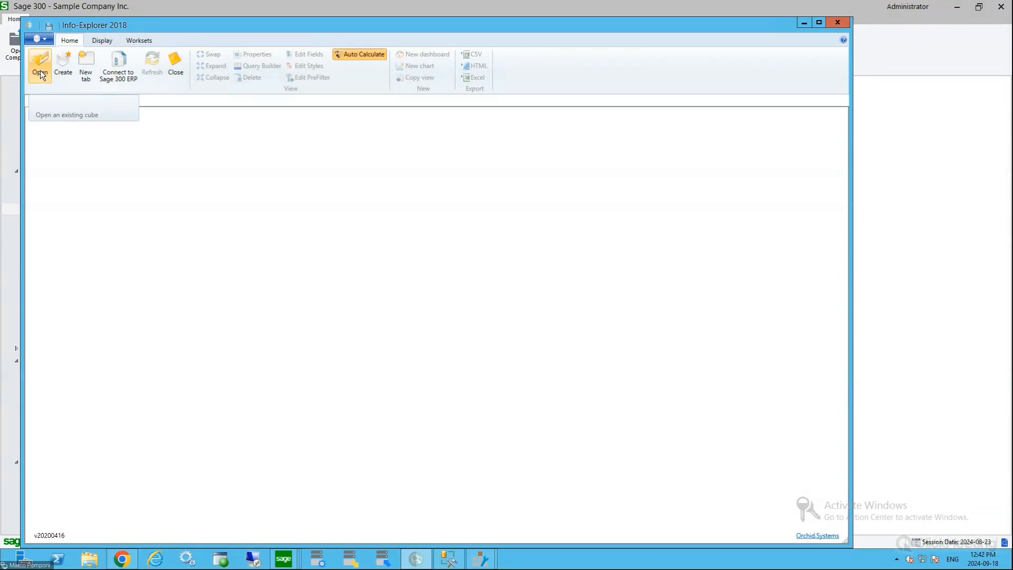
{"action": "left_click", "coordinate": [37, 72]}
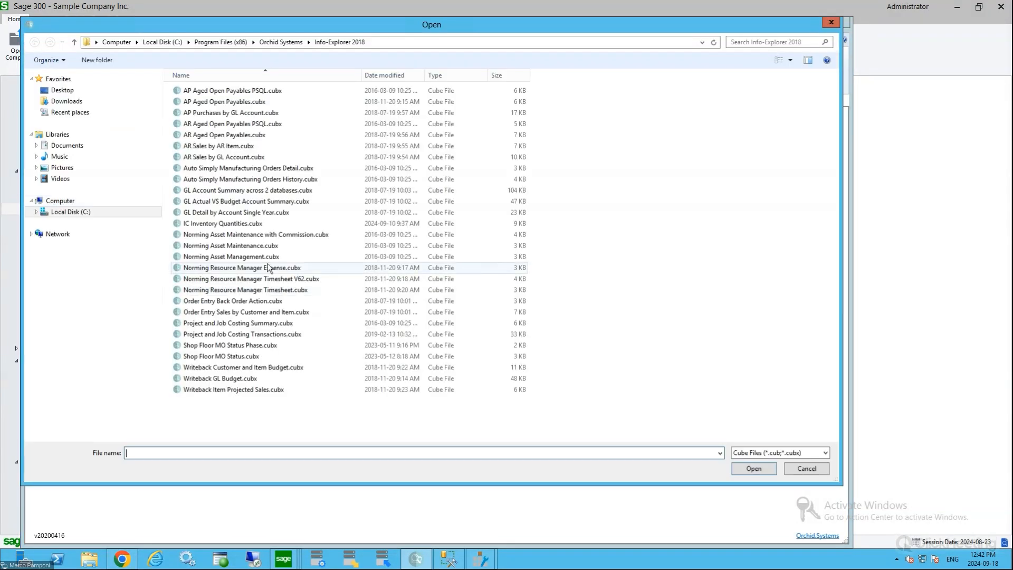
{"action": "double_click", "coordinate": [253, 168]}
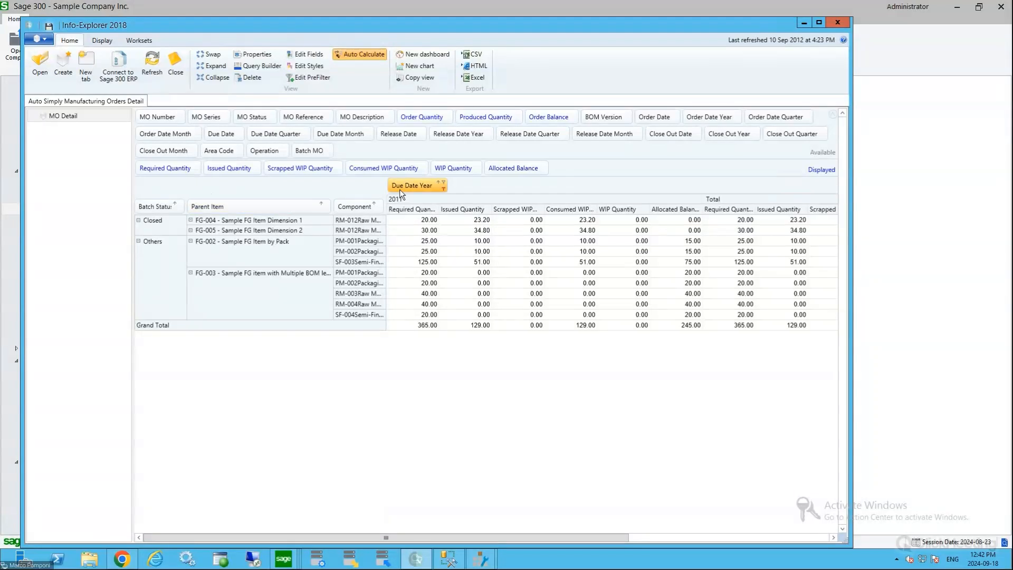
Check the Component filter choices, and add MO Number and MO Reference as row fields between Parent Item and Component
{"action": "left_click", "coordinate": [380, 204]}
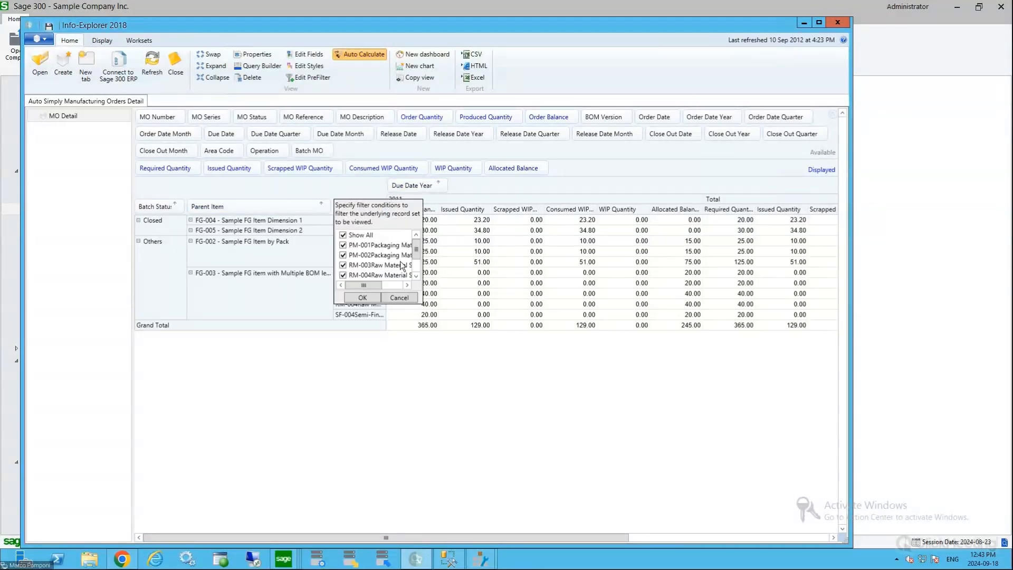
{"action": "left_click", "coordinate": [384, 302]}
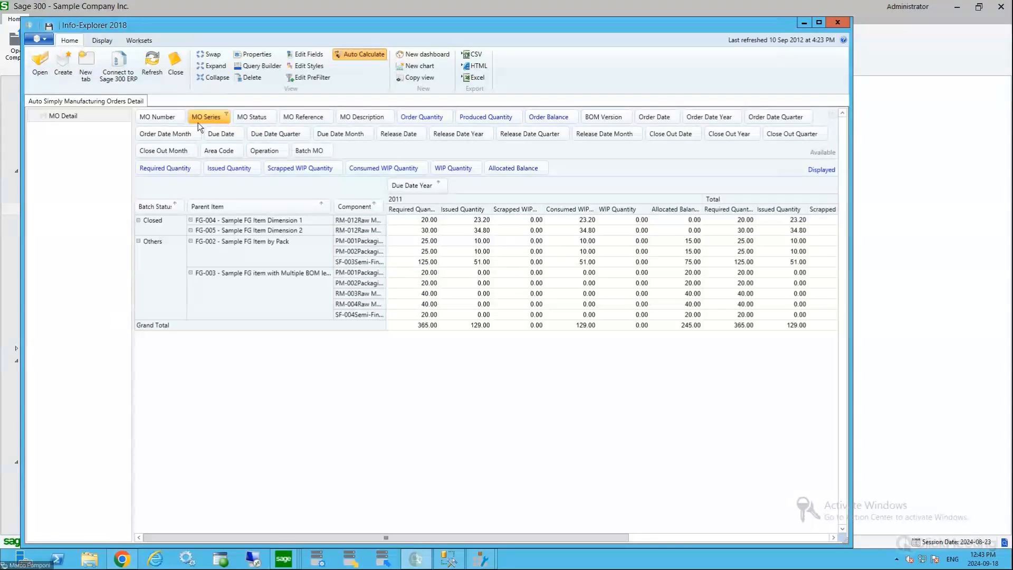
{"action": "left_click_drag", "start_coordinate": [151, 116], "coordinate": [333, 214]}
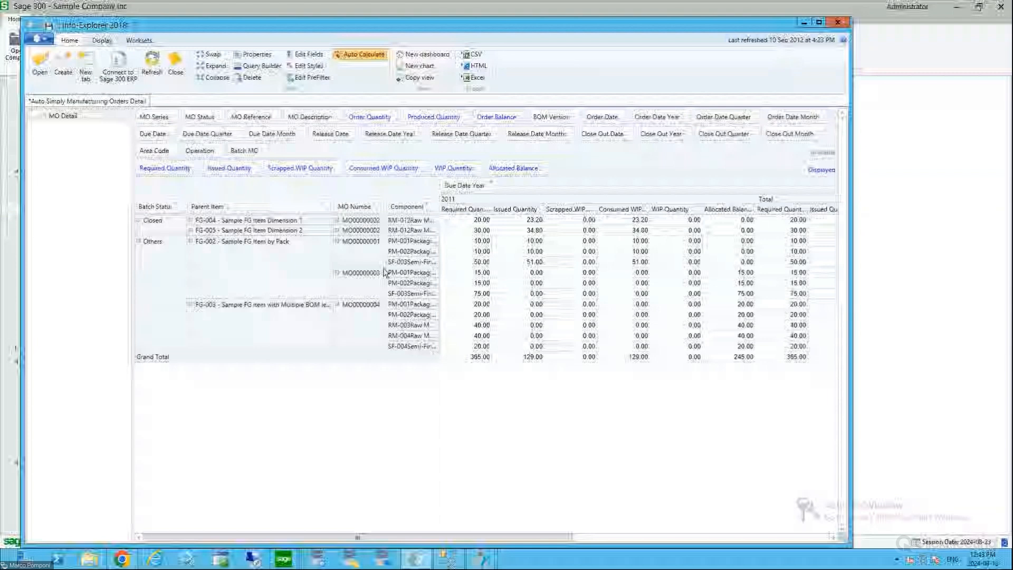
{"action": "left_click_drag", "start_coordinate": [250, 117], "coordinate": [385, 217]}
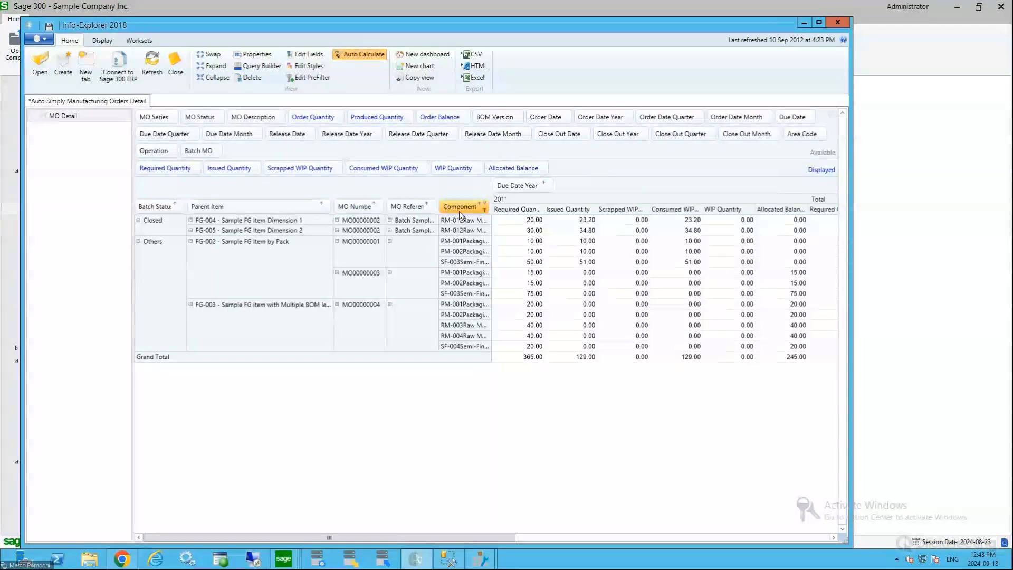